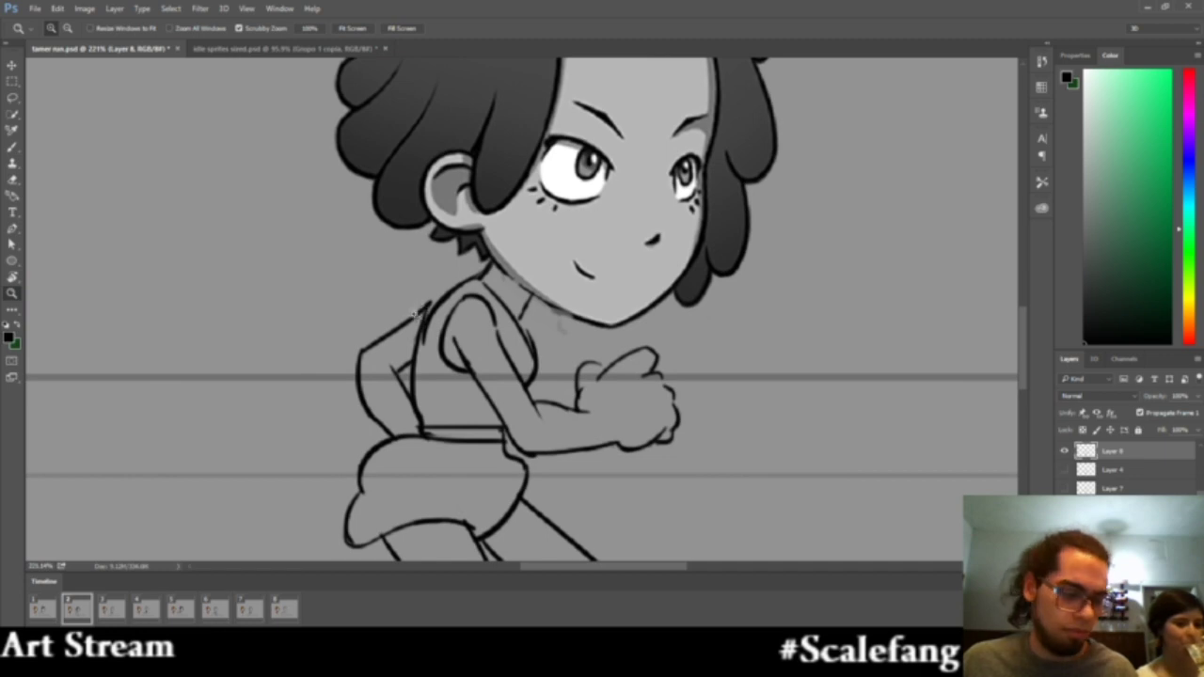
# Clean up the outline of the back below the shoulder on frame 2, erasing the stray strokes and redrawing the line
pyautogui.press('e')
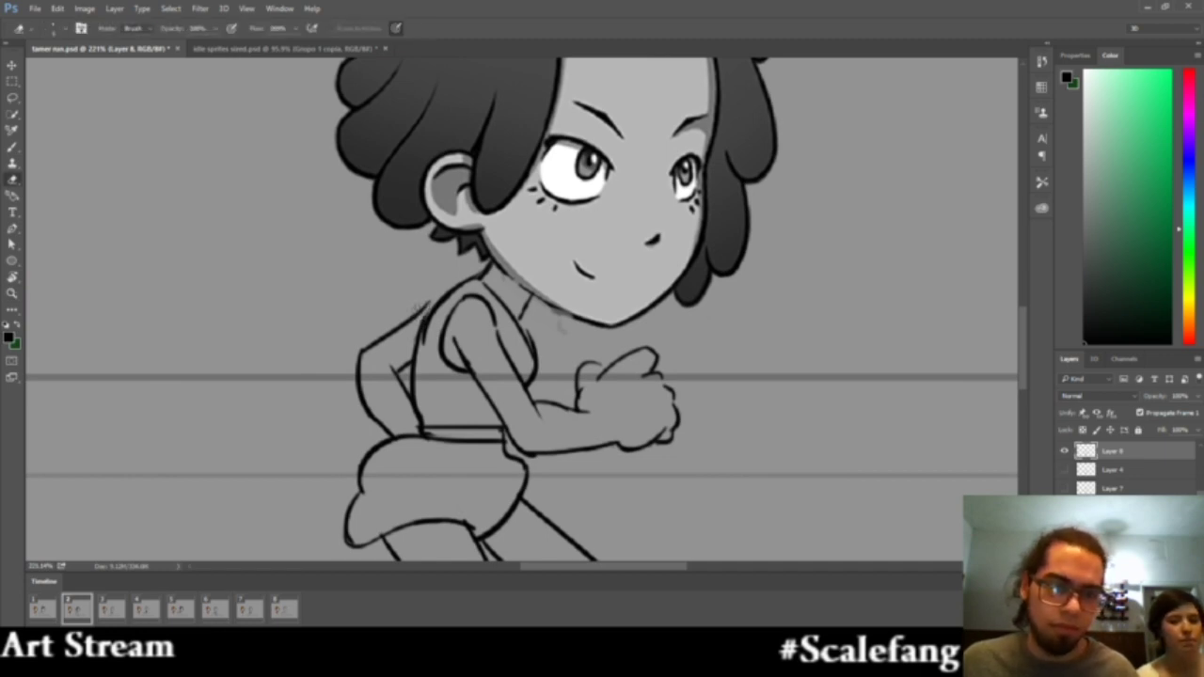
pyautogui.press('v')
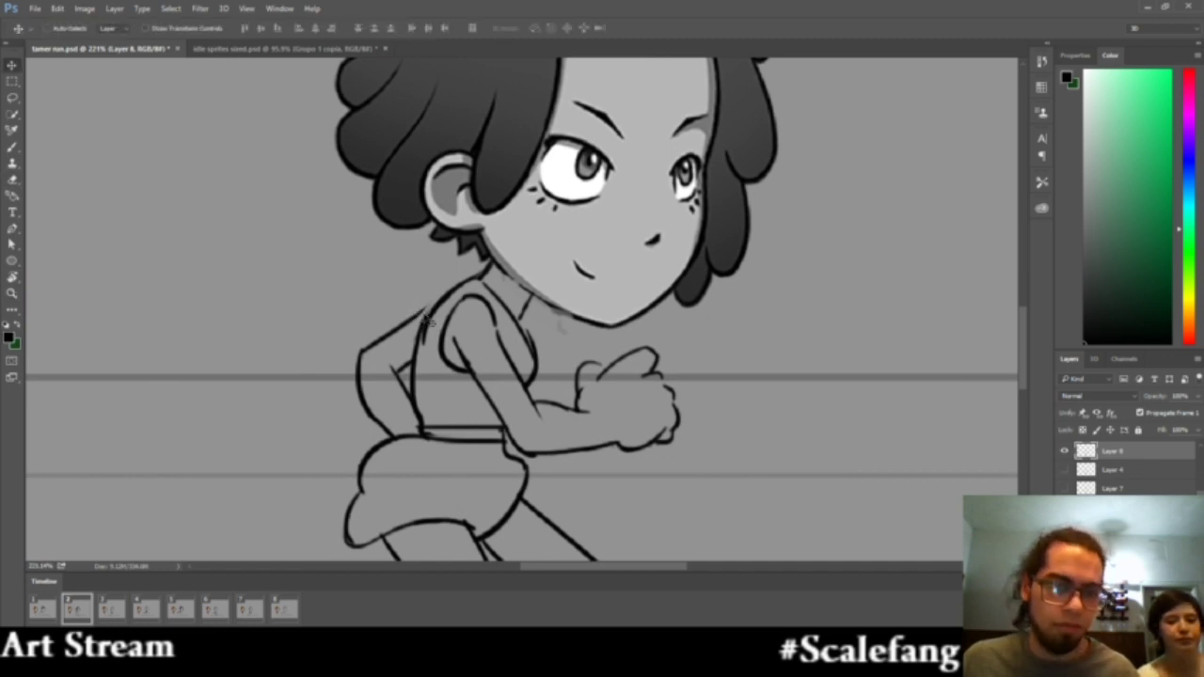
pyautogui.press('b')
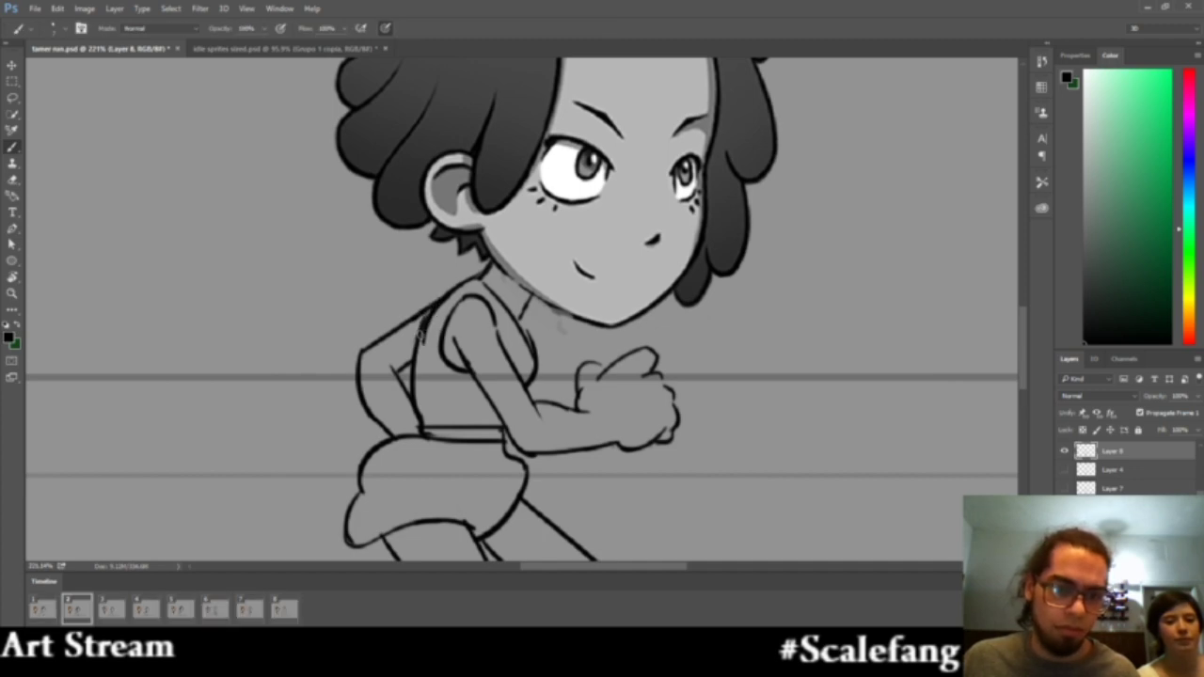
pyautogui.press('e')
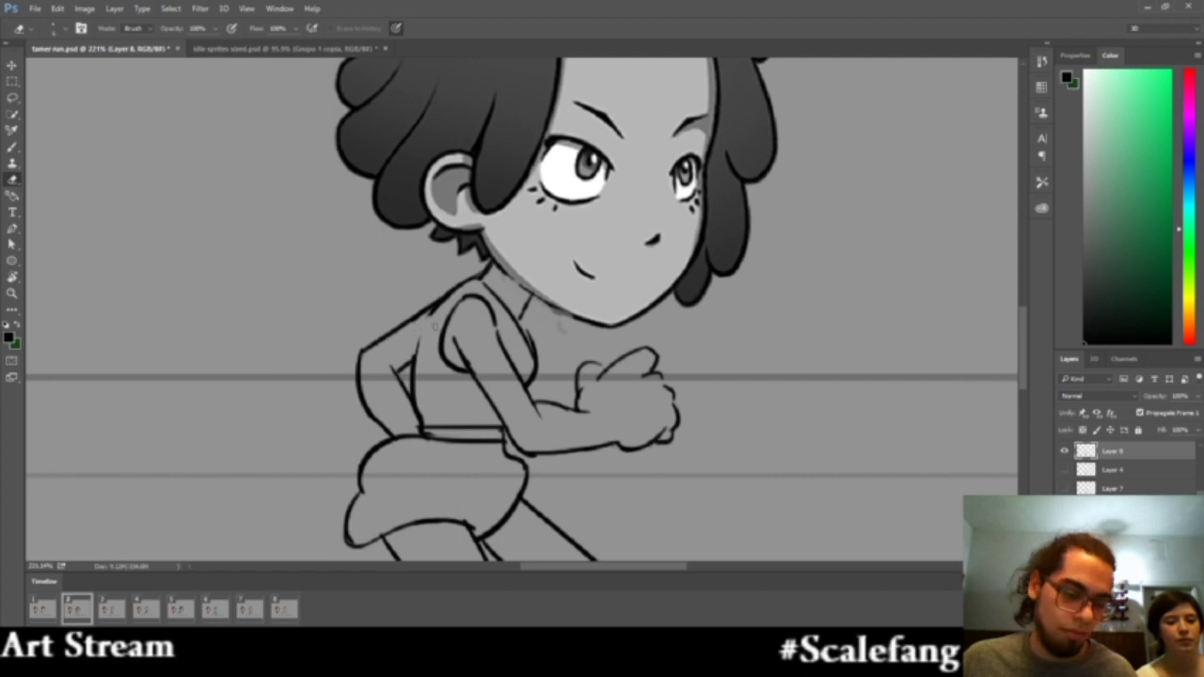
pyautogui.press('b')
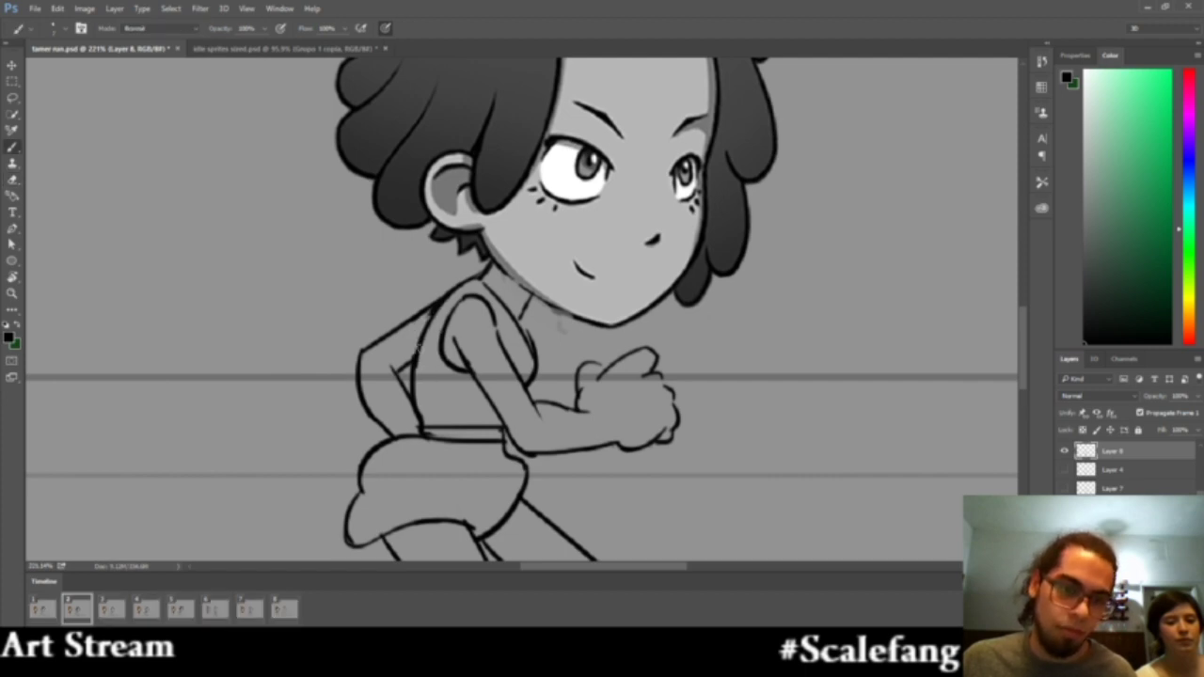
# Compare the running poses in frames 1 and 2 at a wider view
pyautogui.press('z')
pyautogui.moveTo(454, 334); pyautogui.dragTo(398, 364)
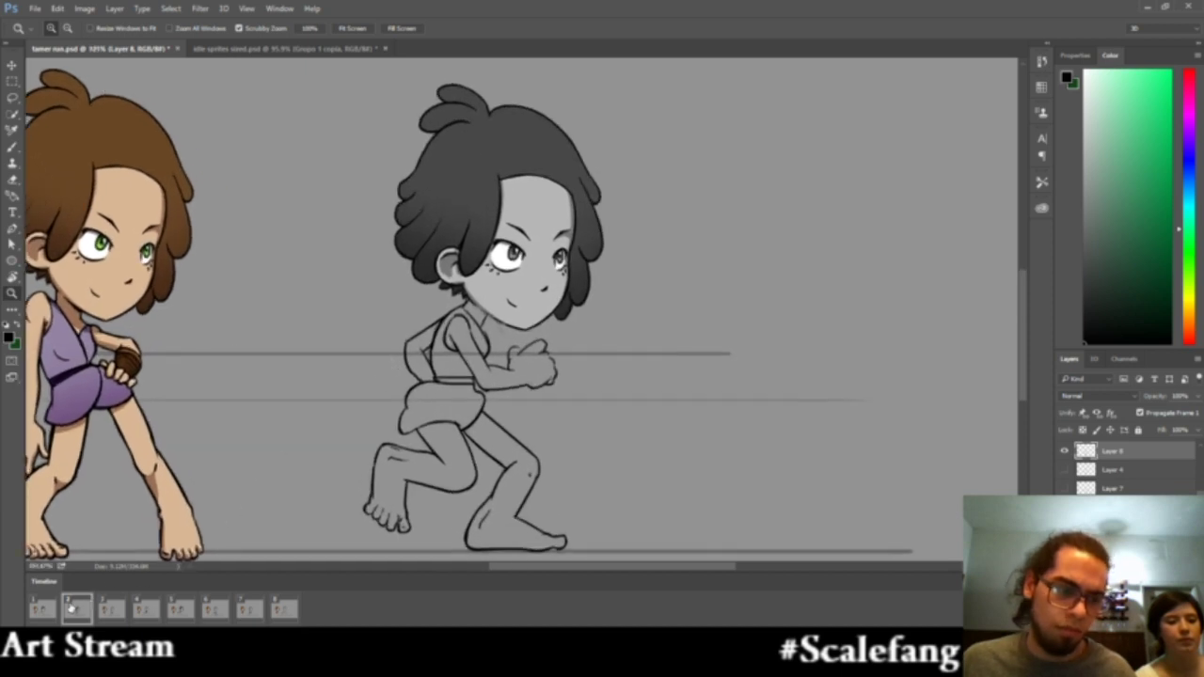
pyautogui.click(42, 610)
pyautogui.click(75, 610)
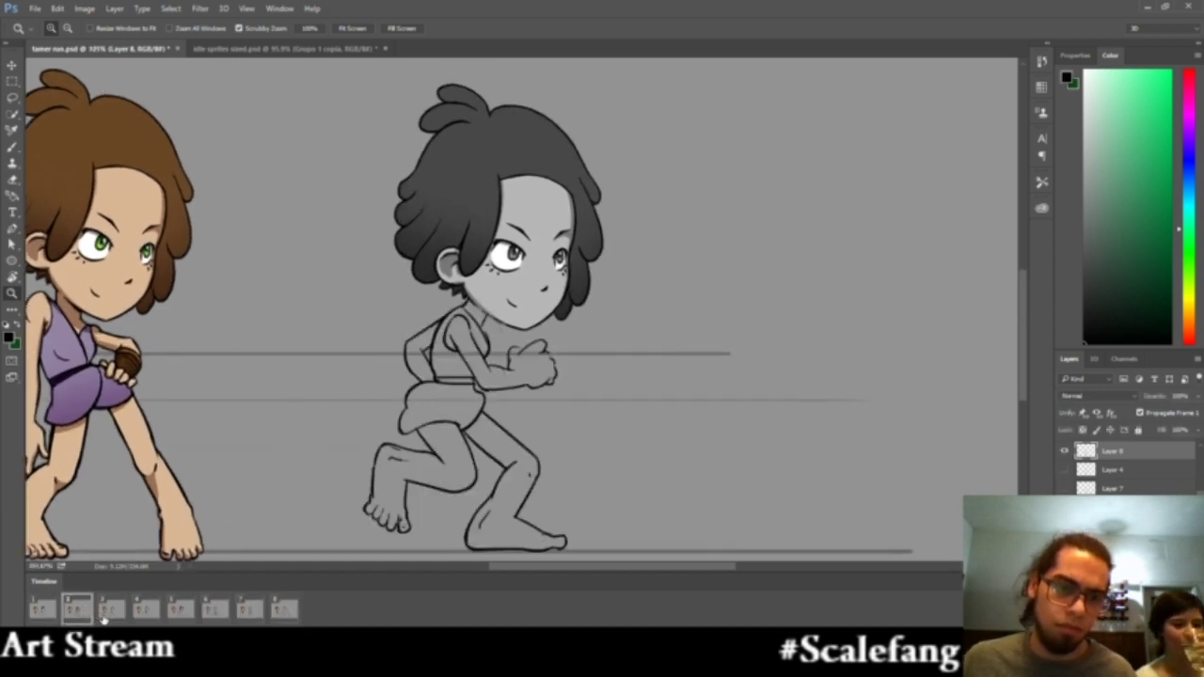
pyautogui.click(41, 610)
pyautogui.click(75, 609)
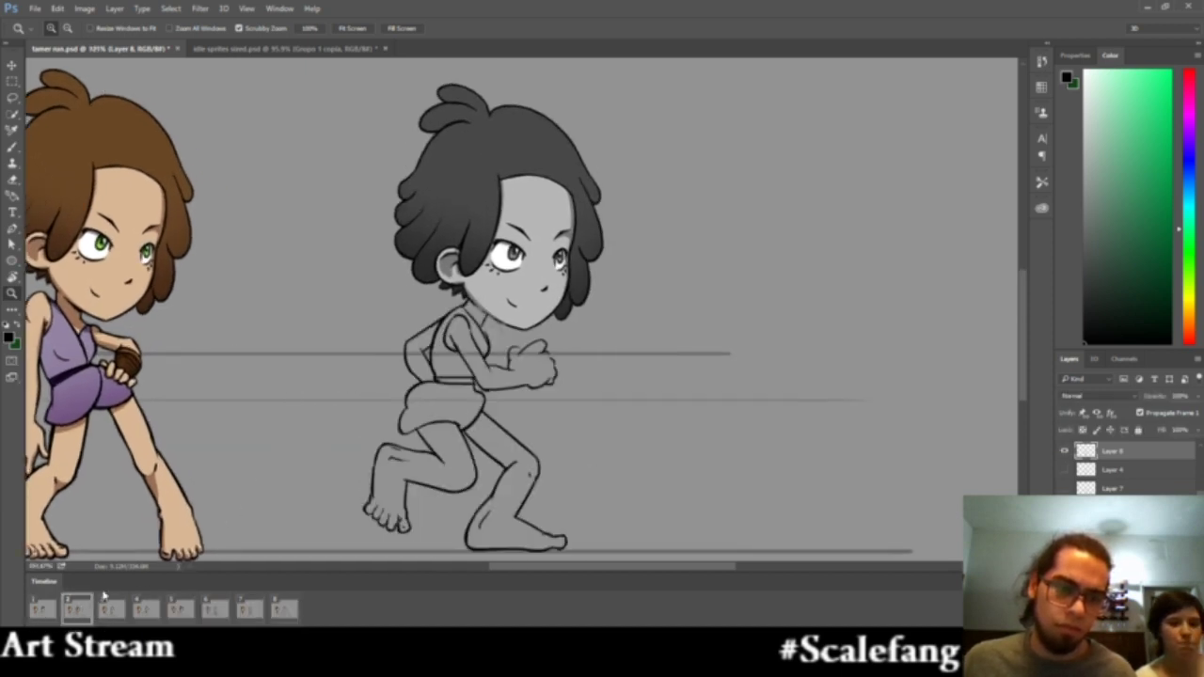
# Draw the curved inner line of the front flap on the skirt in frame 2, from the waistband to the hem
pyautogui.moveTo(412, 450); pyautogui.dragTo(384, 412)
pyautogui.moveTo(462, 402)
pyautogui.mouseDown()
pyautogui.moveTo(405, 402)
pyautogui.moveTo(671, 429)
pyautogui.moveTo(564, 398)
pyautogui.mouseUp()
pyautogui.press('b')
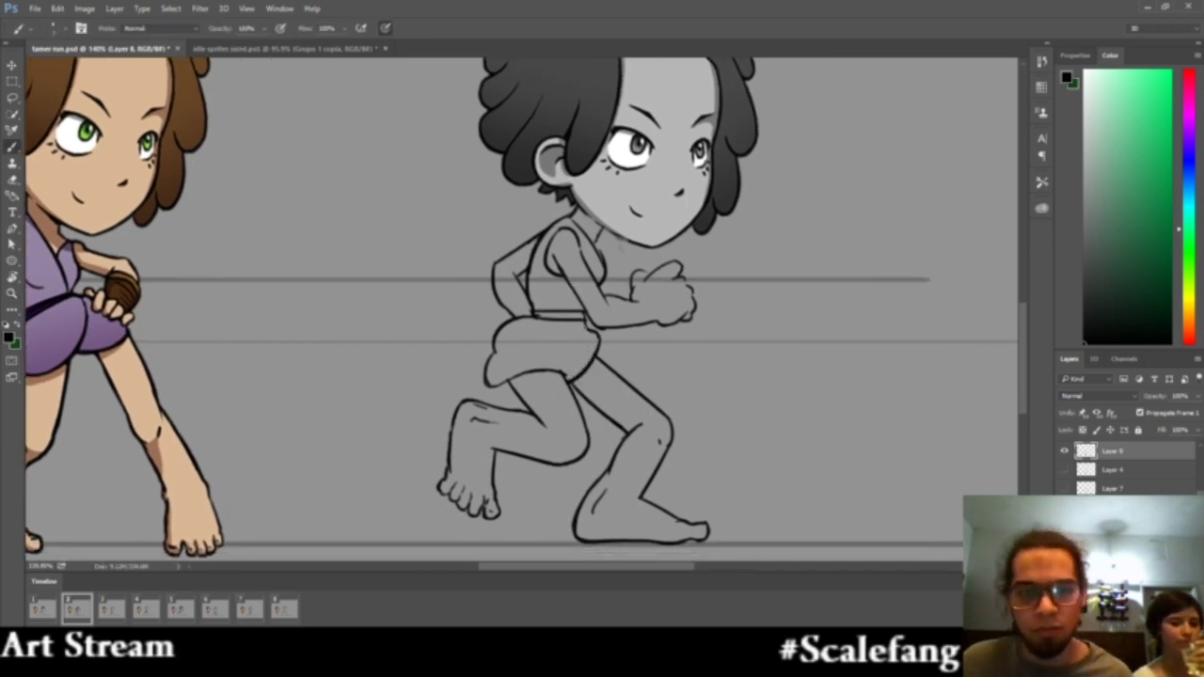
pyautogui.press('z')
pyautogui.click(581, 384)
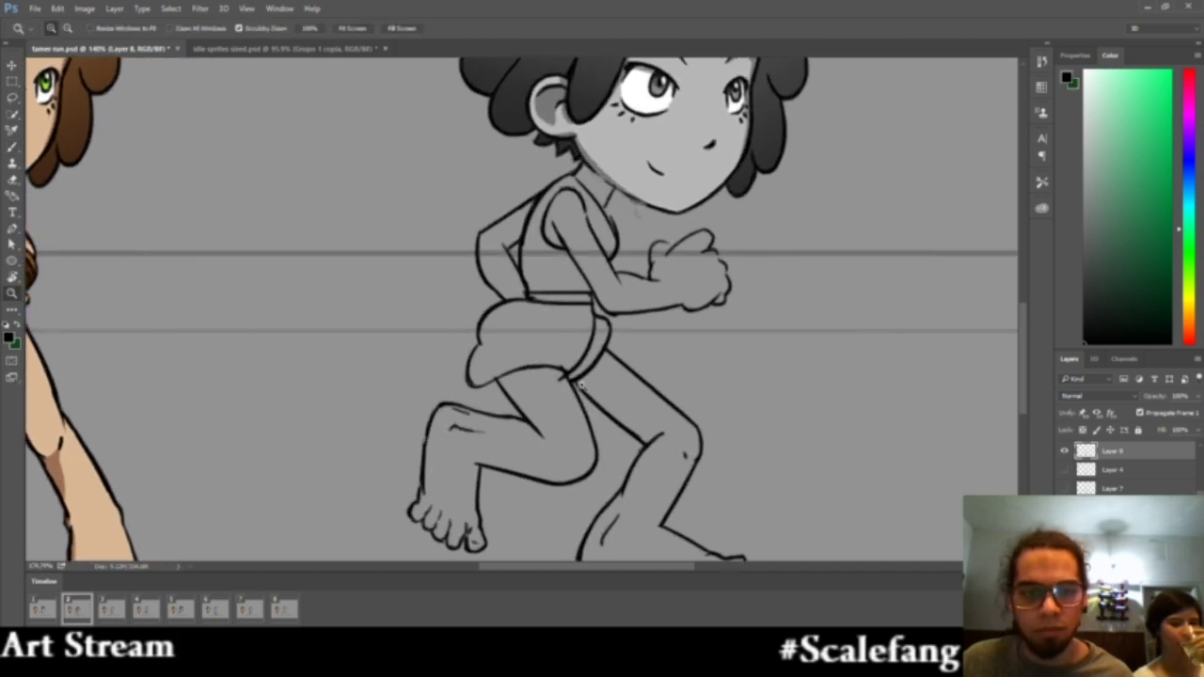
pyautogui.press('b')
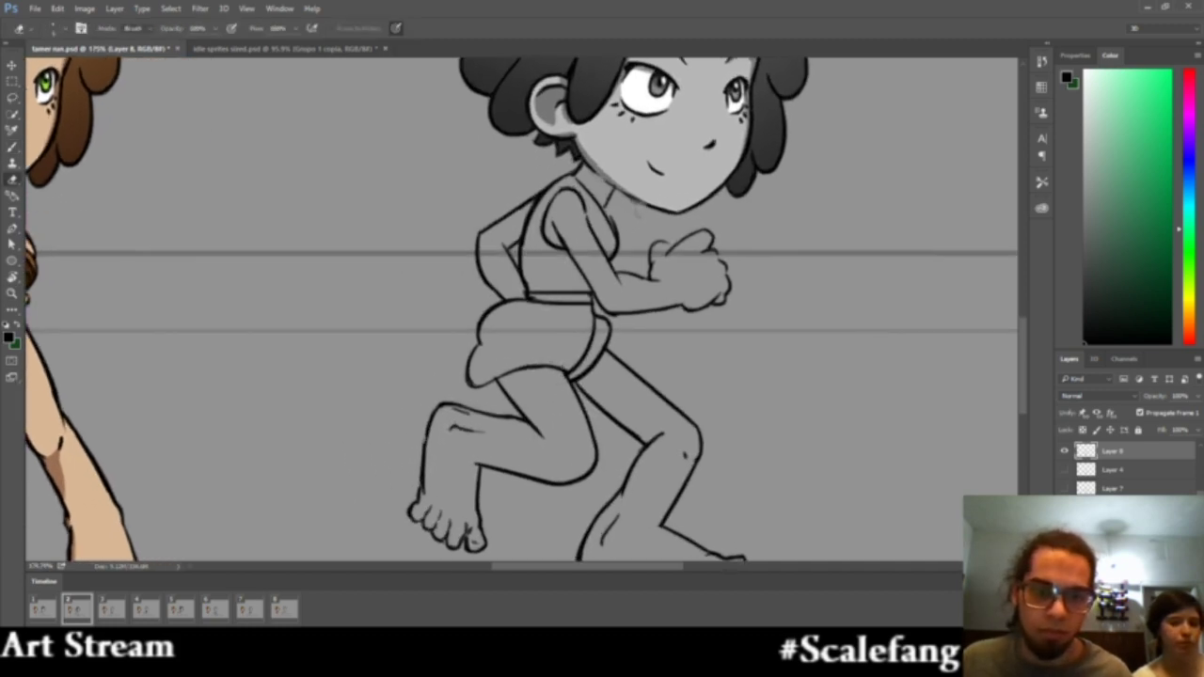
# Save the document and compare the poses in frames 1 and 2
pyautogui.press('z')
pyautogui.moveTo(562, 397); pyautogui.dragTo(488, 393)
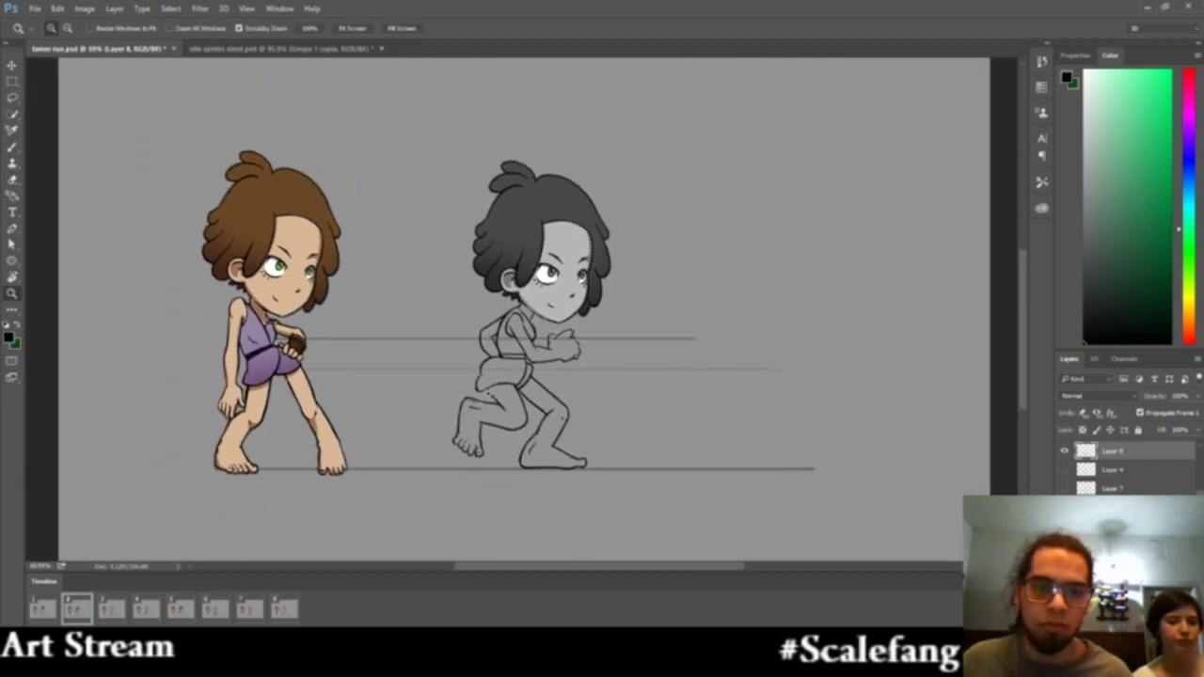
pyautogui.click(35, 8)
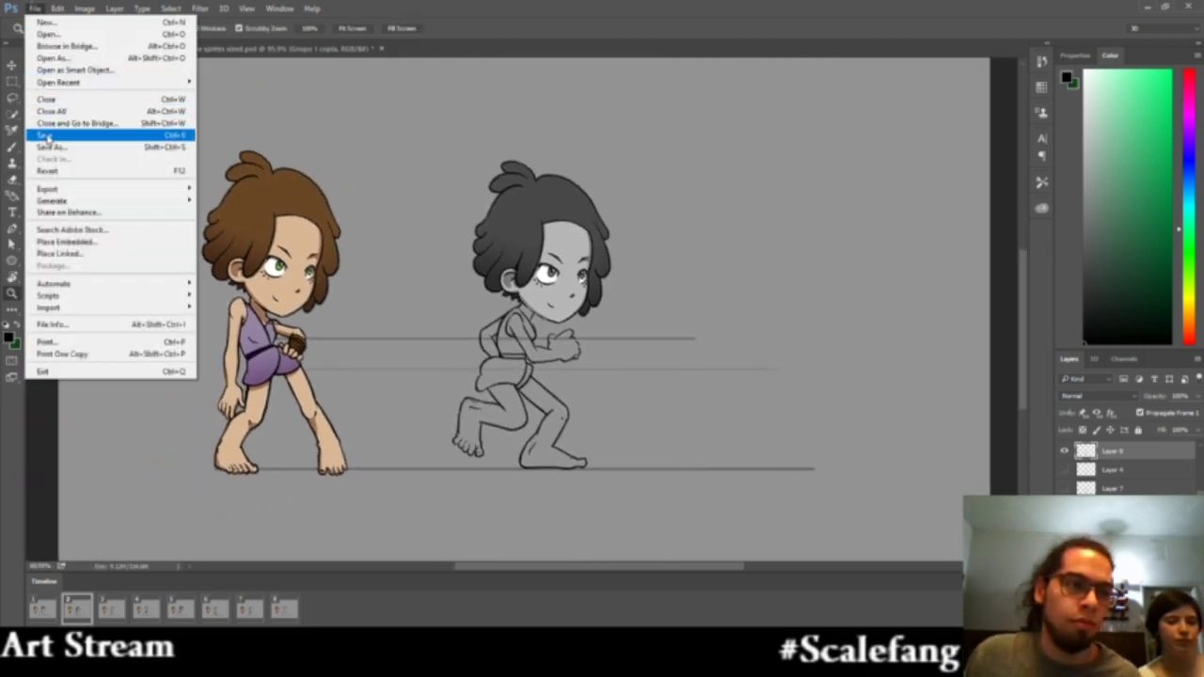
pyautogui.click(57, 135)
pyautogui.click(54, 607)
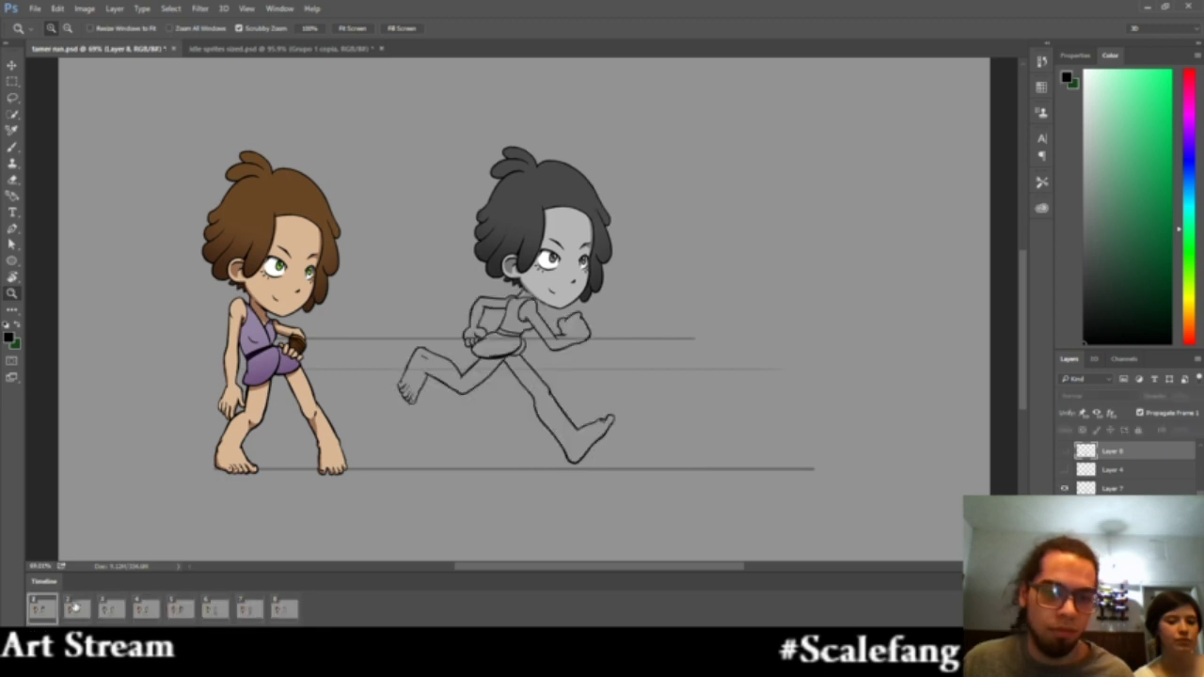
pyautogui.click(75, 606)
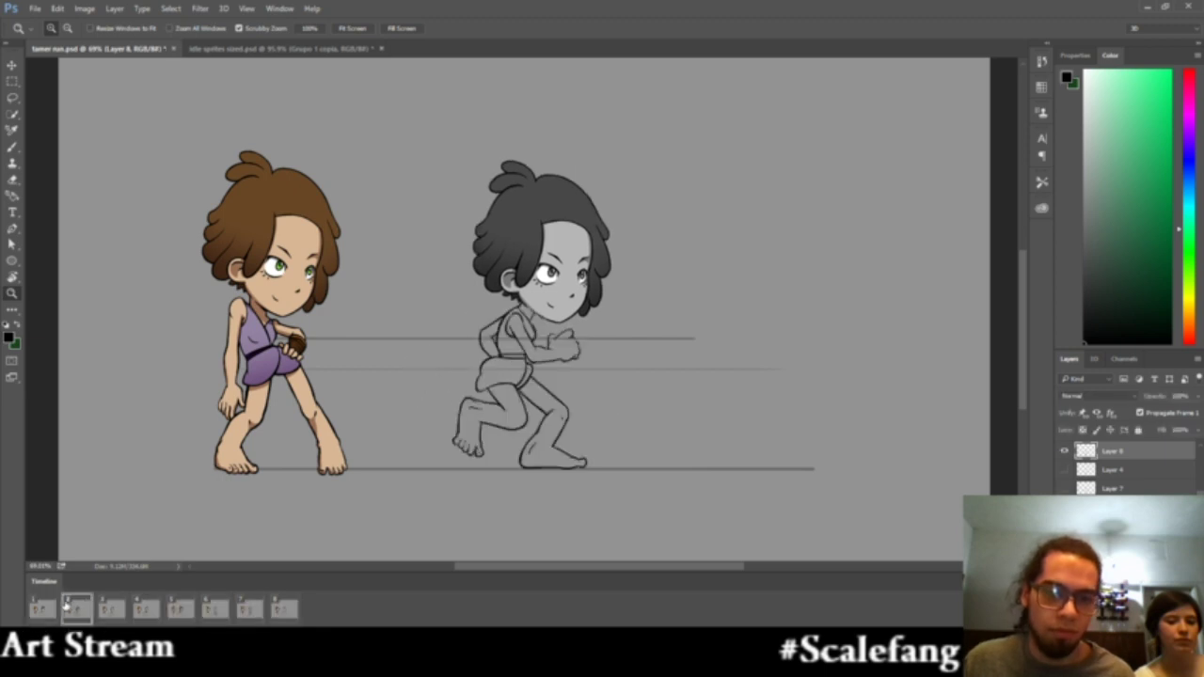
# Draw a short crease above the skirt's hem over the raised thigh in frame 2 and check it against frame 1
pyautogui.scroll(3, 493, 394)
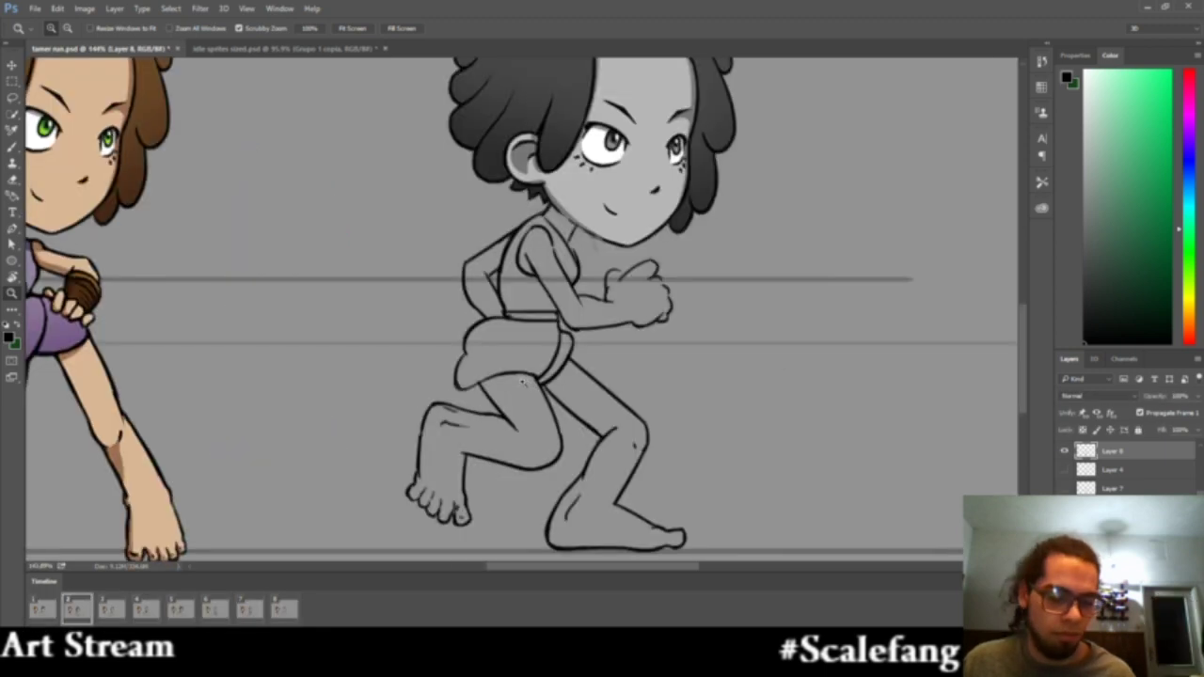
pyautogui.press('b')
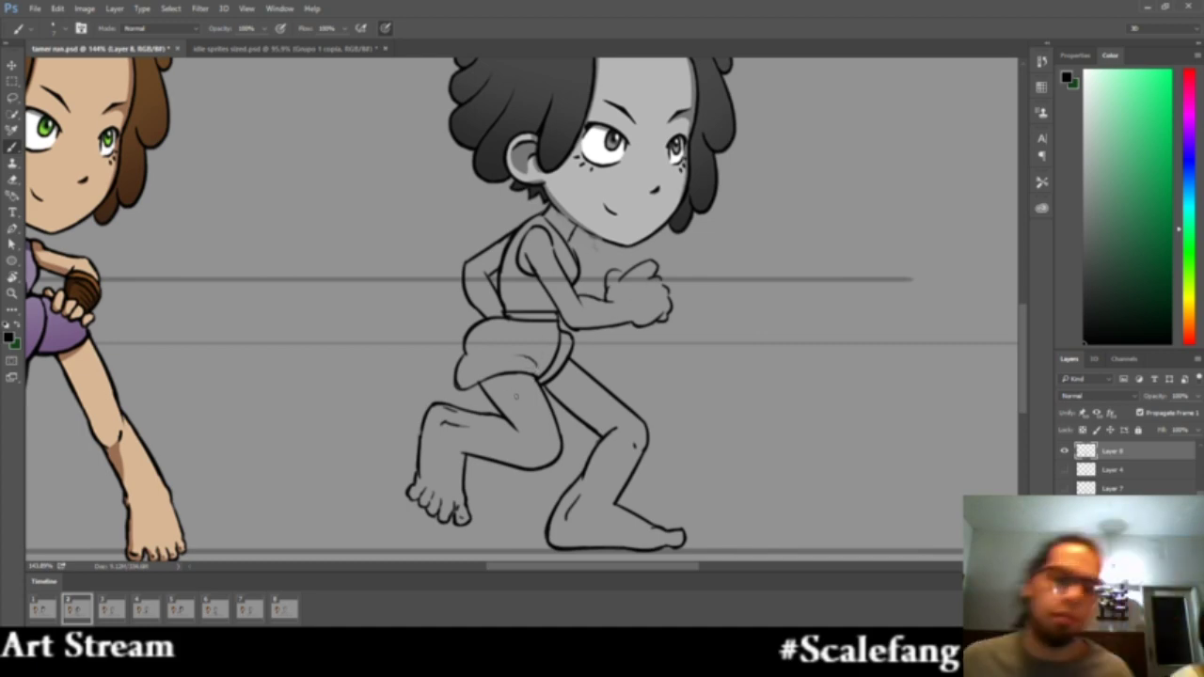
pyautogui.press('z')
pyautogui.scroll(-3, 516, 395)
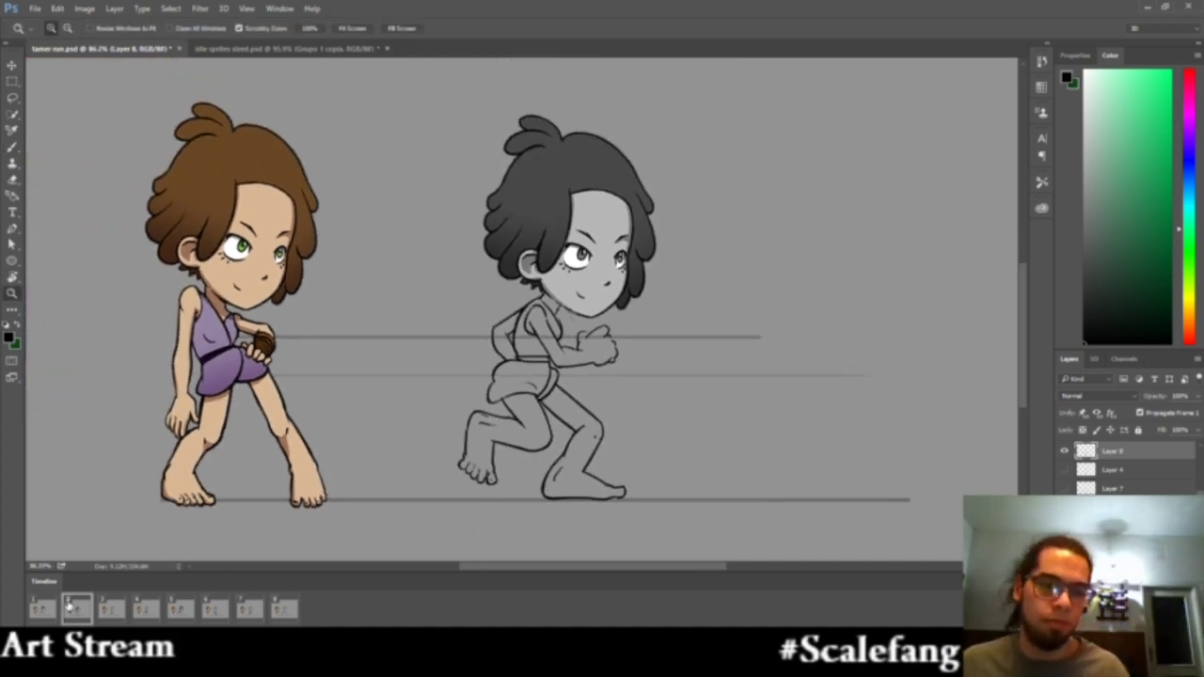
pyautogui.click(54, 608)
pyautogui.click(64, 609)
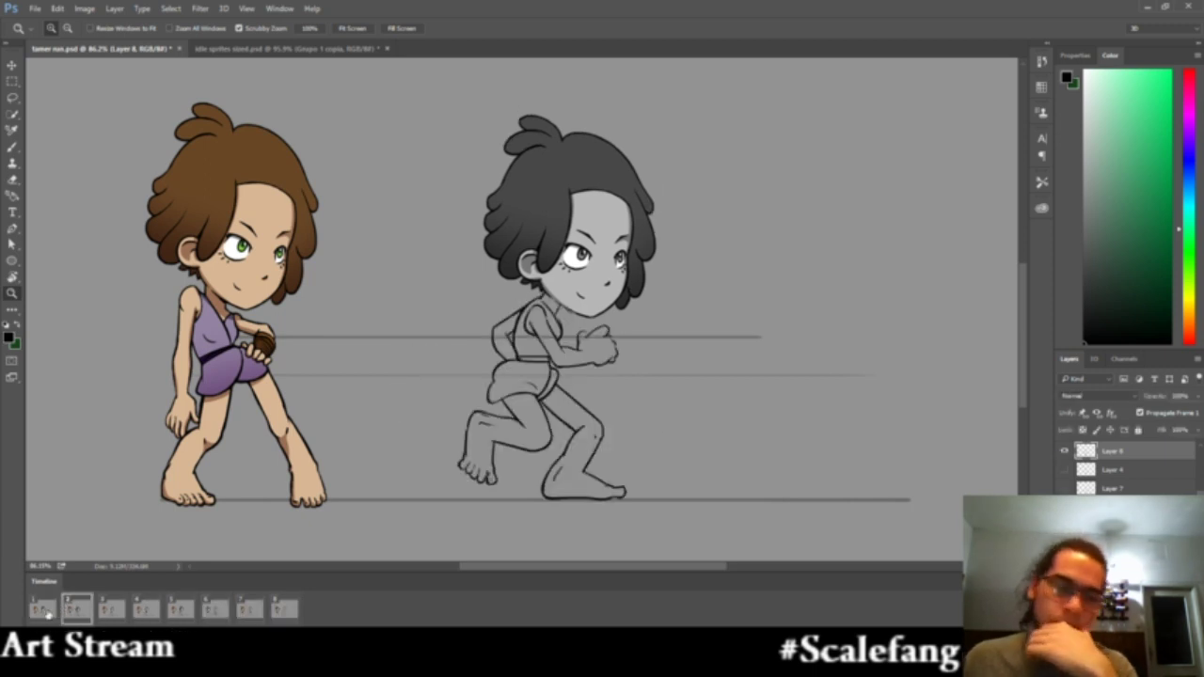
pyautogui.click(47, 612)
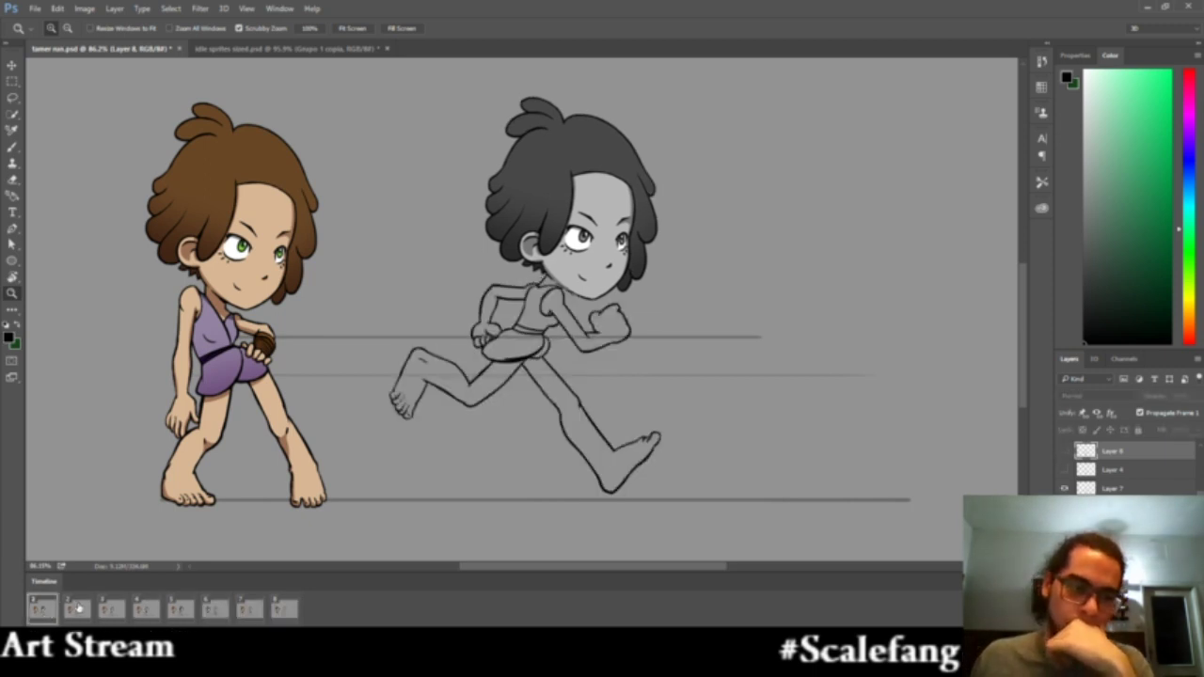
pyautogui.click(80, 609)
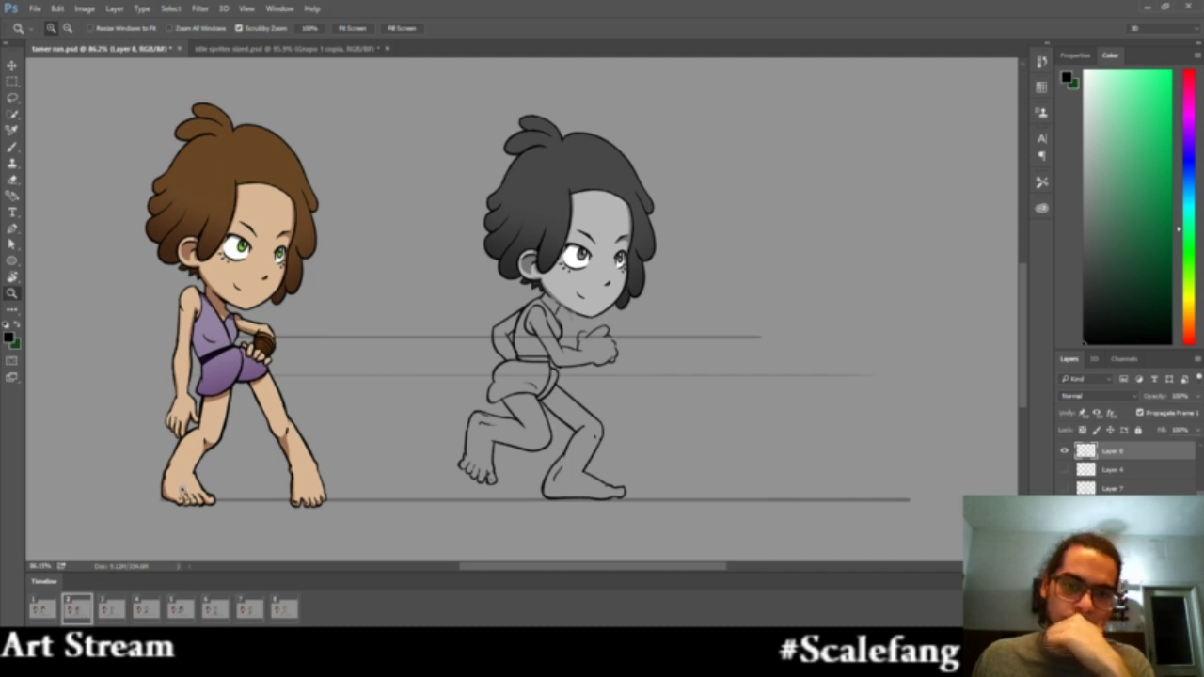
# Try new brush strokes along the skirt's inner flap line below the waistband and undo them
pyautogui.moveTo(505, 394); pyautogui.dragTo(558, 393)
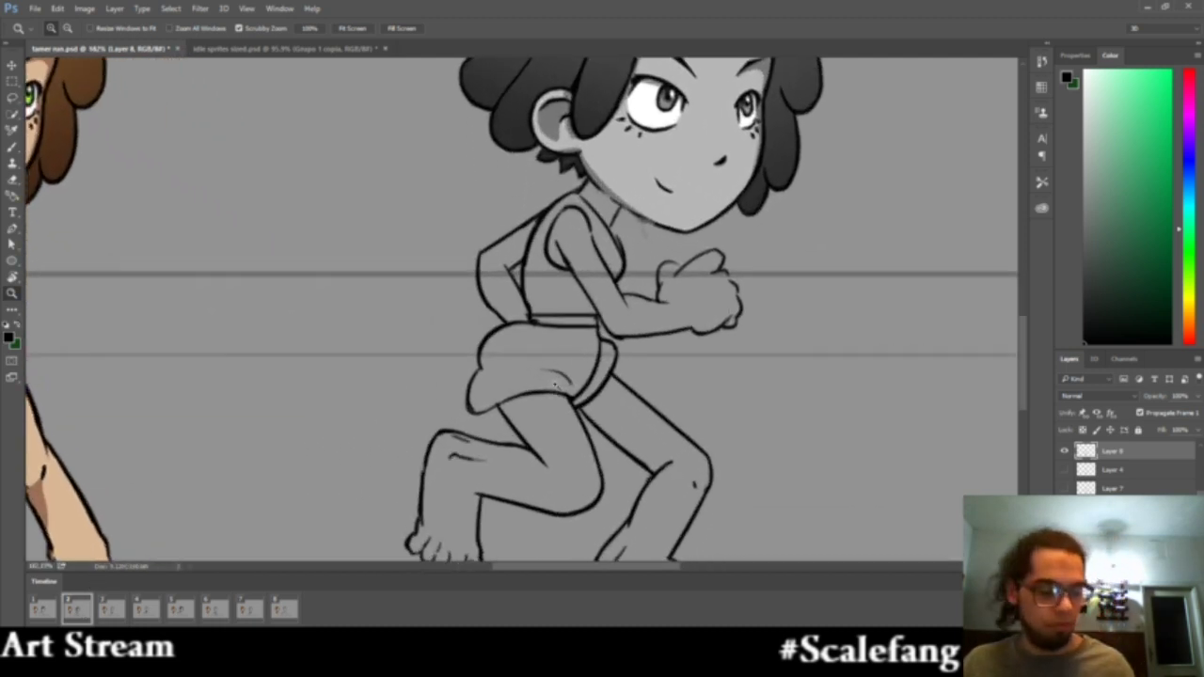
pyautogui.press('b')
pyautogui.moveTo(600, 329); pyautogui.dragTo(582, 379)
pyautogui.hotkey('ctrl', 'z')
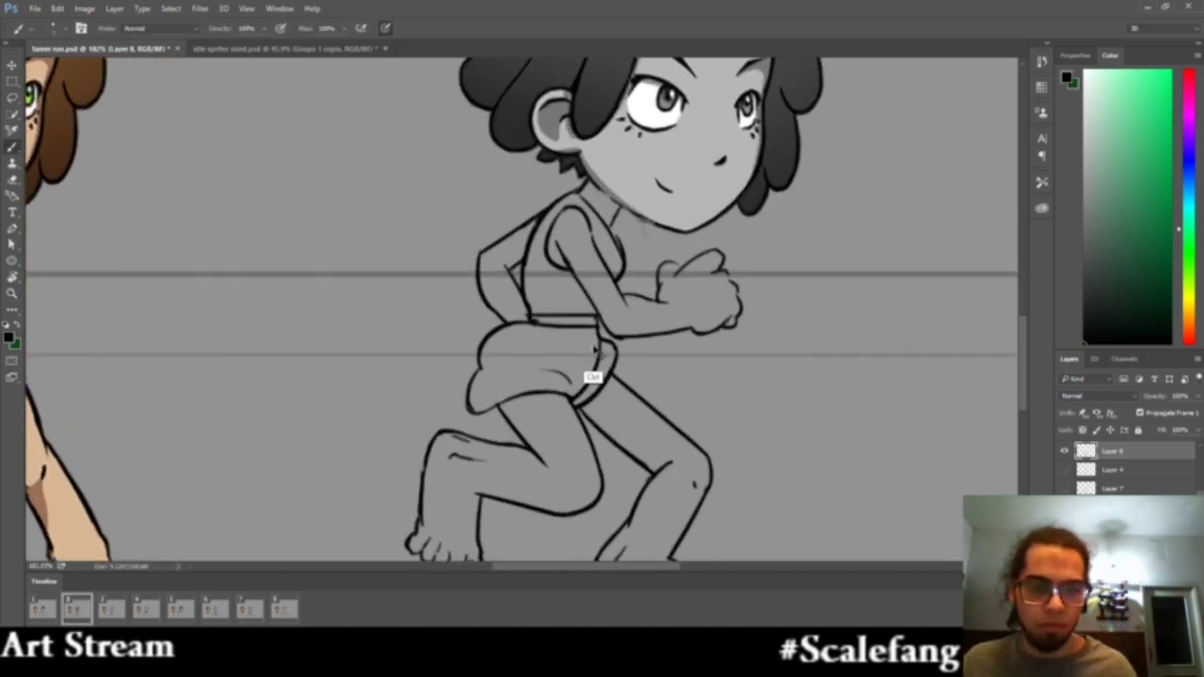
pyautogui.moveTo(600, 333)
pyautogui.mouseDown()
pyautogui.moveTo(570, 397)
pyautogui.moveTo(590, 362)
pyautogui.mouseUp()
pyautogui.hotkey('ctrl', 'z')
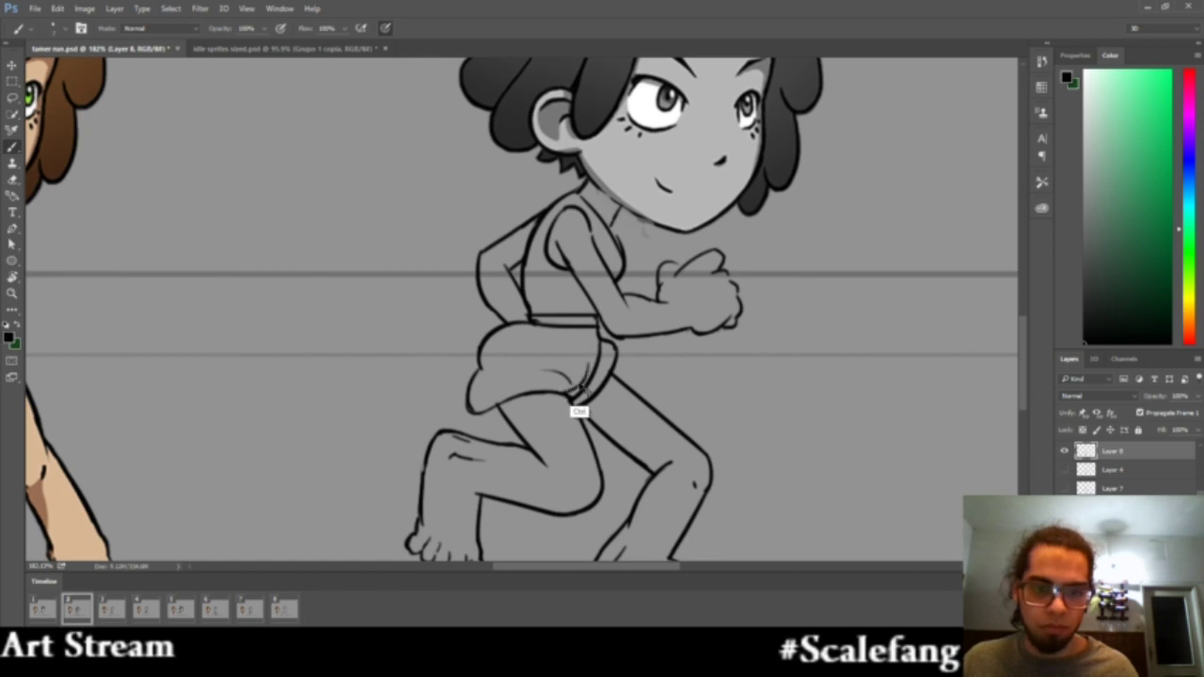
pyautogui.hotkey('ctrl', 'z')
# Erase the skirt's inner flap line, redraw it as a smooth curve from the waistband to the hem, and save the document
pyautogui.press('e')
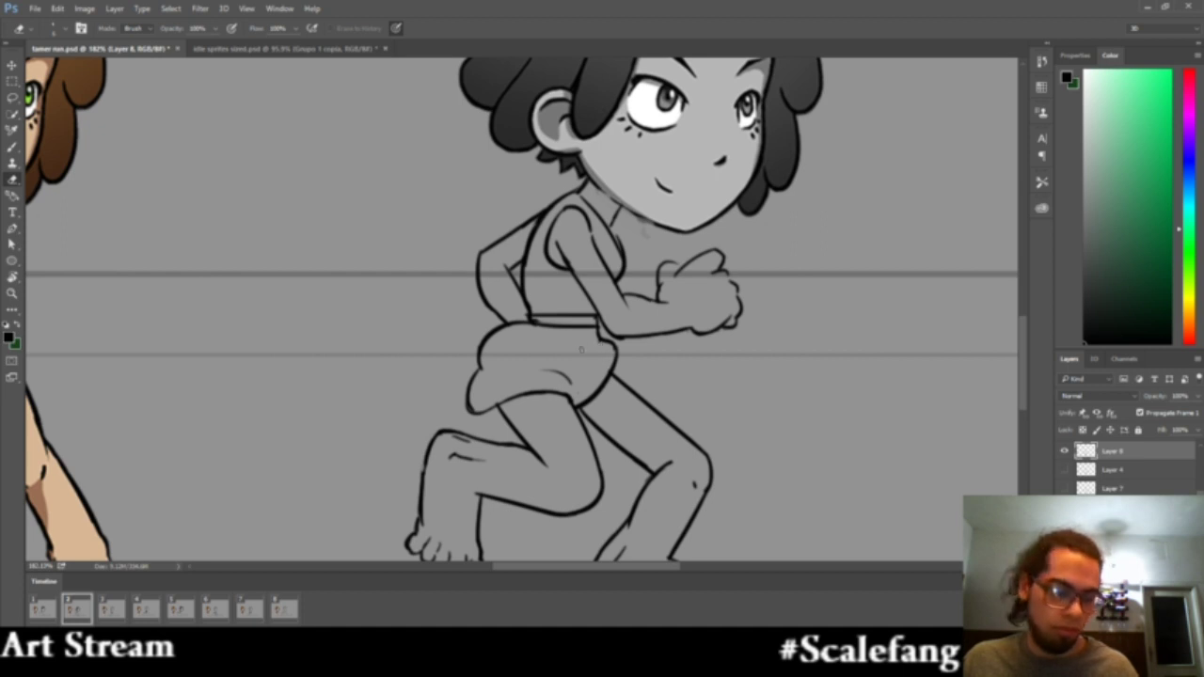
pyautogui.press('b')
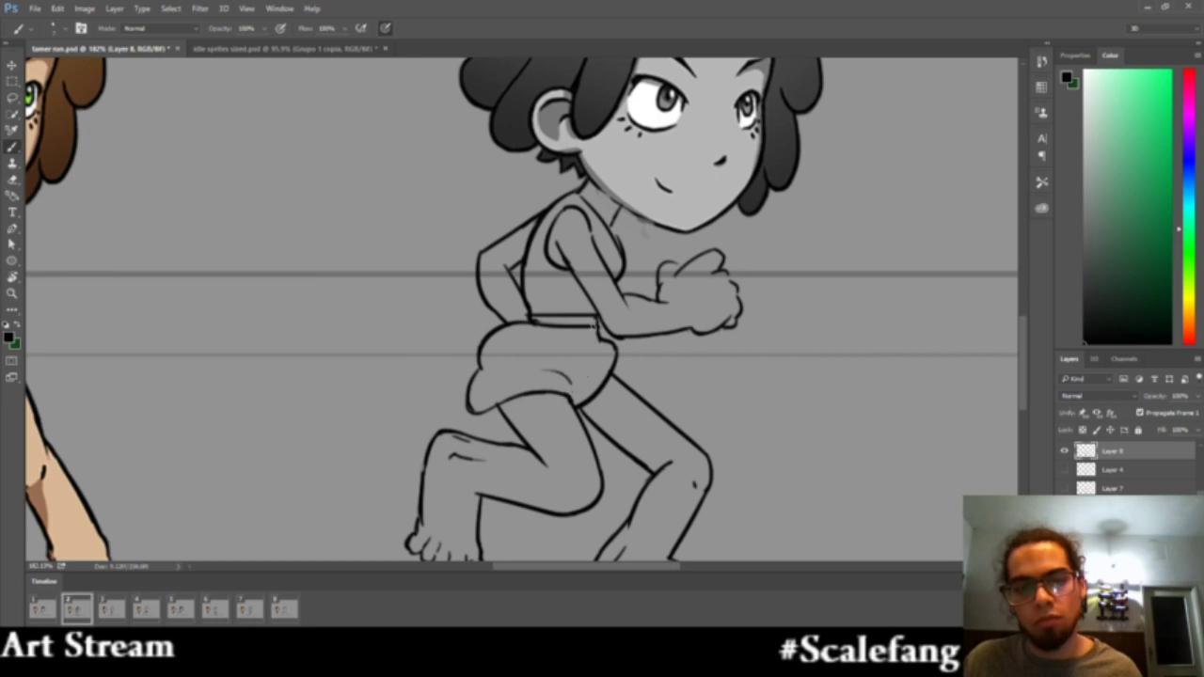
pyautogui.moveTo(596, 329)
pyautogui.mouseDown()
pyautogui.moveTo(570, 394)
pyautogui.moveTo(594, 372)
pyautogui.moveTo(552, 381)
pyautogui.mouseUp()
pyautogui.press('z')
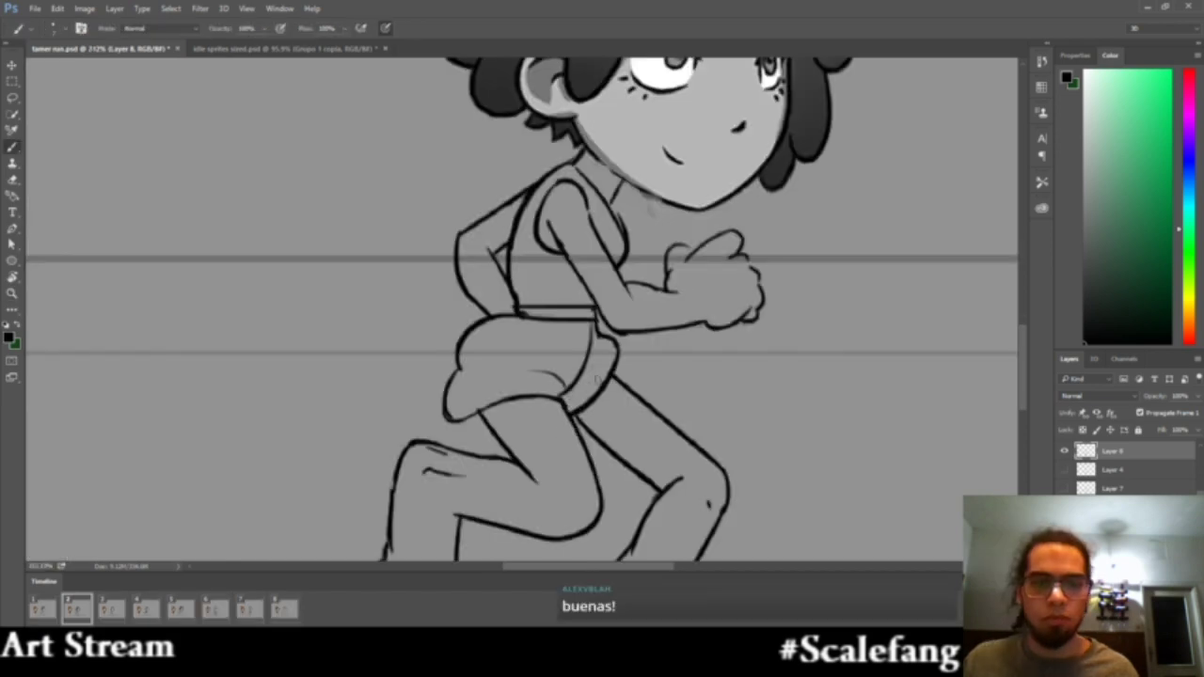
pyautogui.press('z')
pyautogui.moveTo(595, 380); pyautogui.dragTo(519, 374)
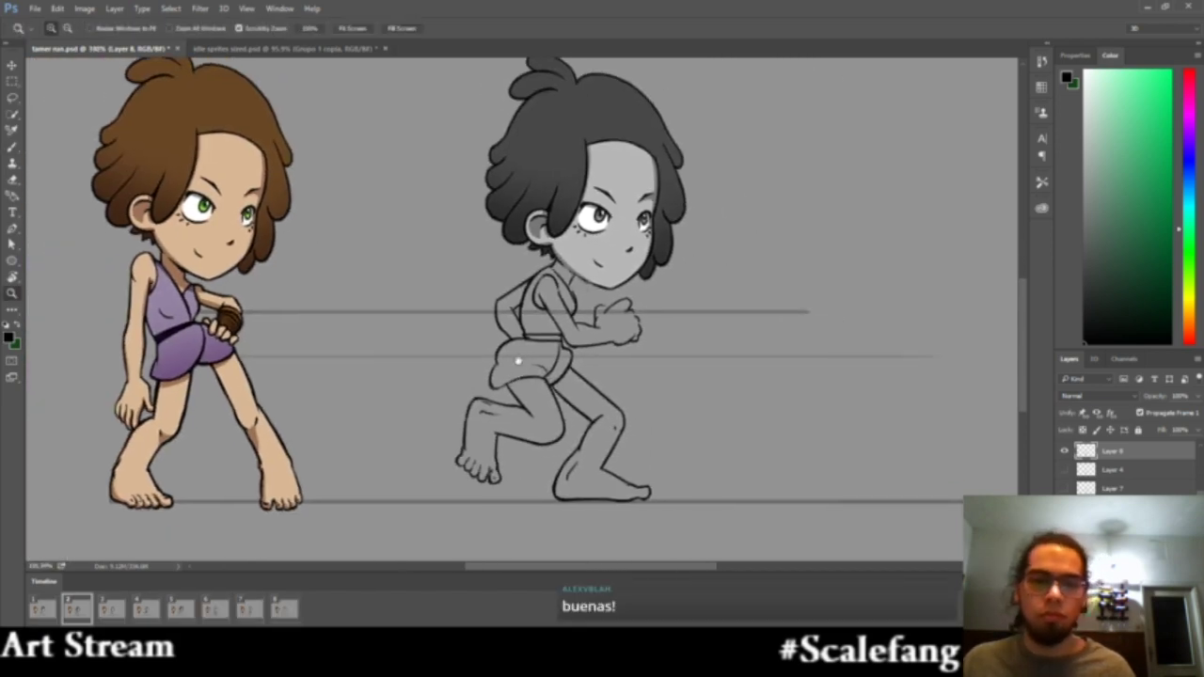
pyautogui.hotkey('ctrl', 's')
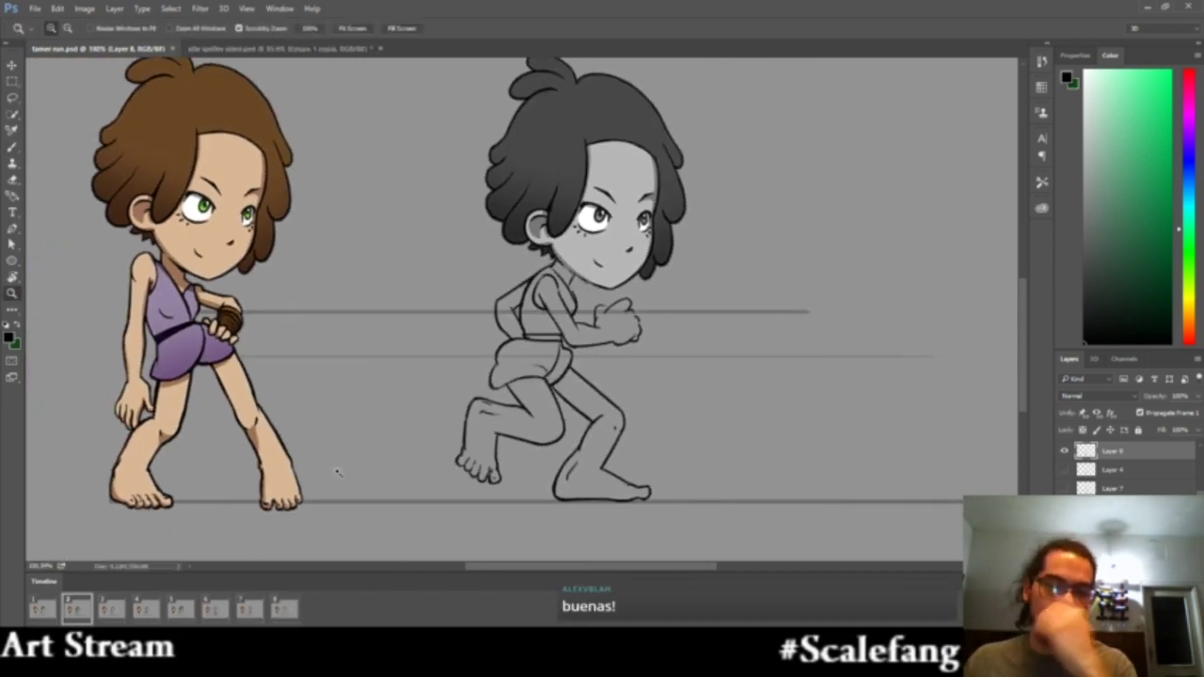
# Review the run cycle by viewing the rough pose in frame 3 and the inked poses in frames 1 and 2
pyautogui.click(111, 608)
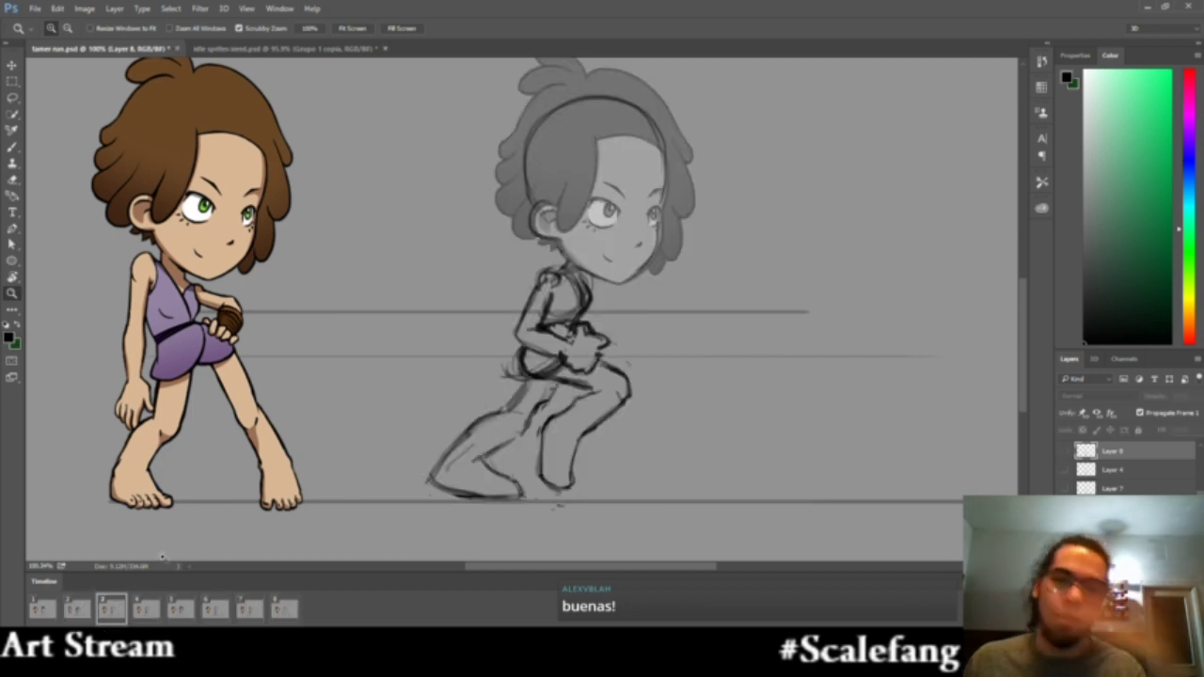
pyautogui.click(52, 602)
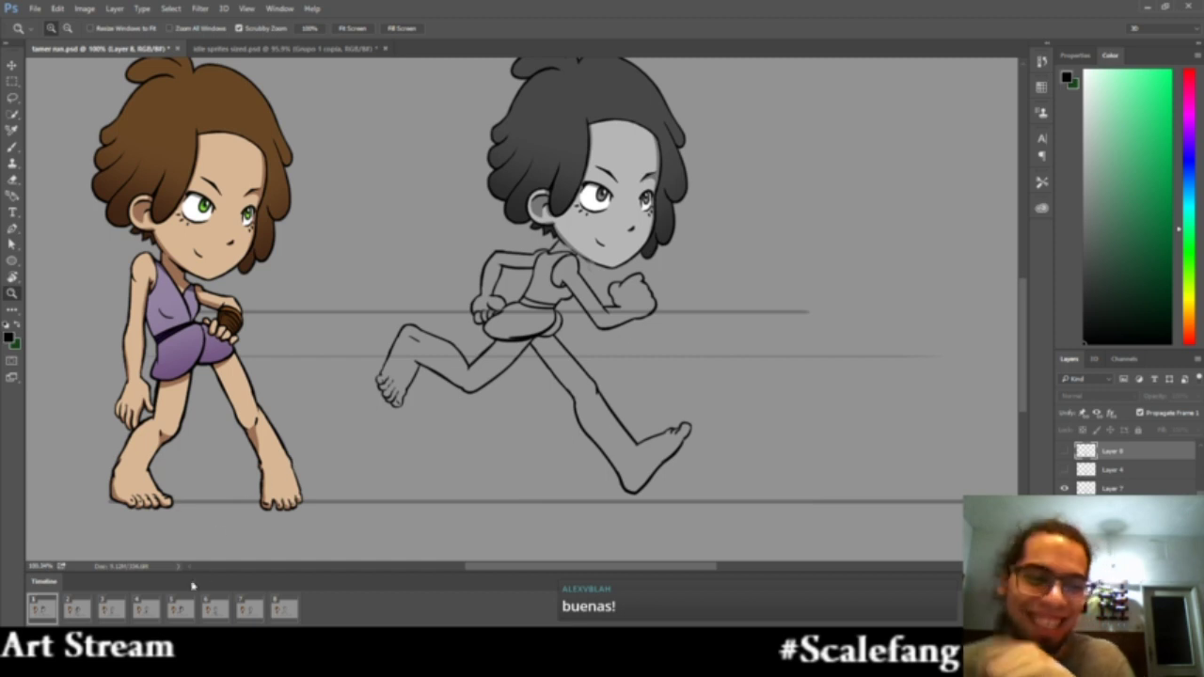
pyautogui.moveTo(487, 329); pyautogui.dragTo(407, 331)
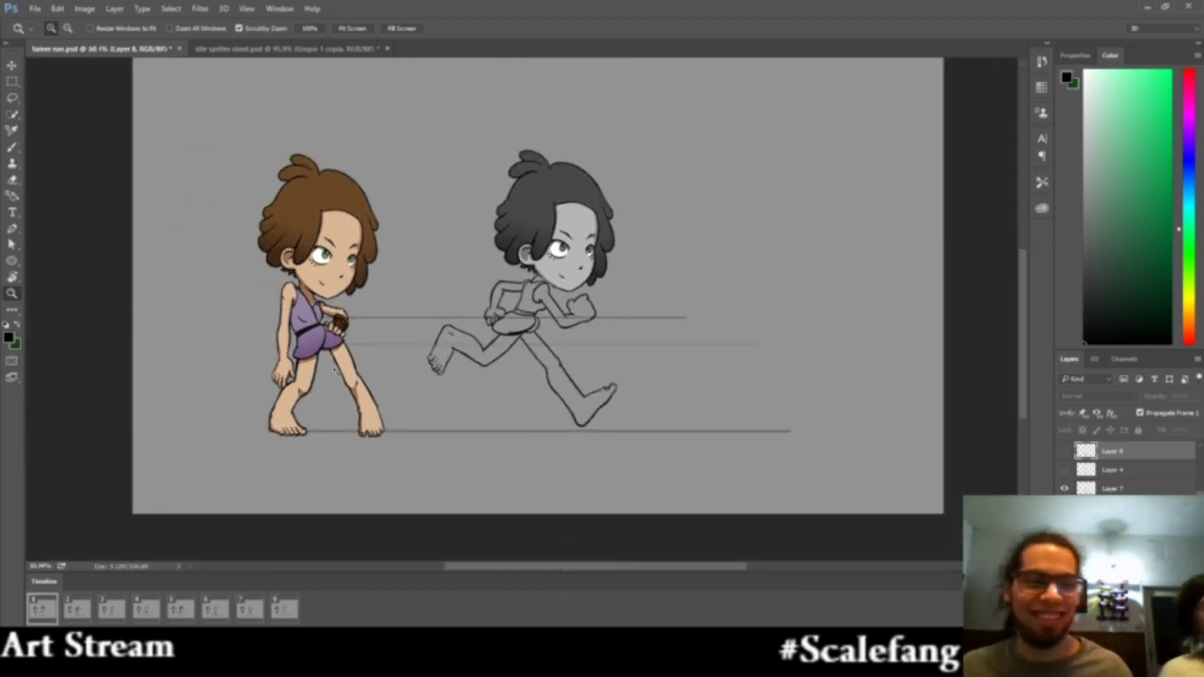
pyautogui.press('space')
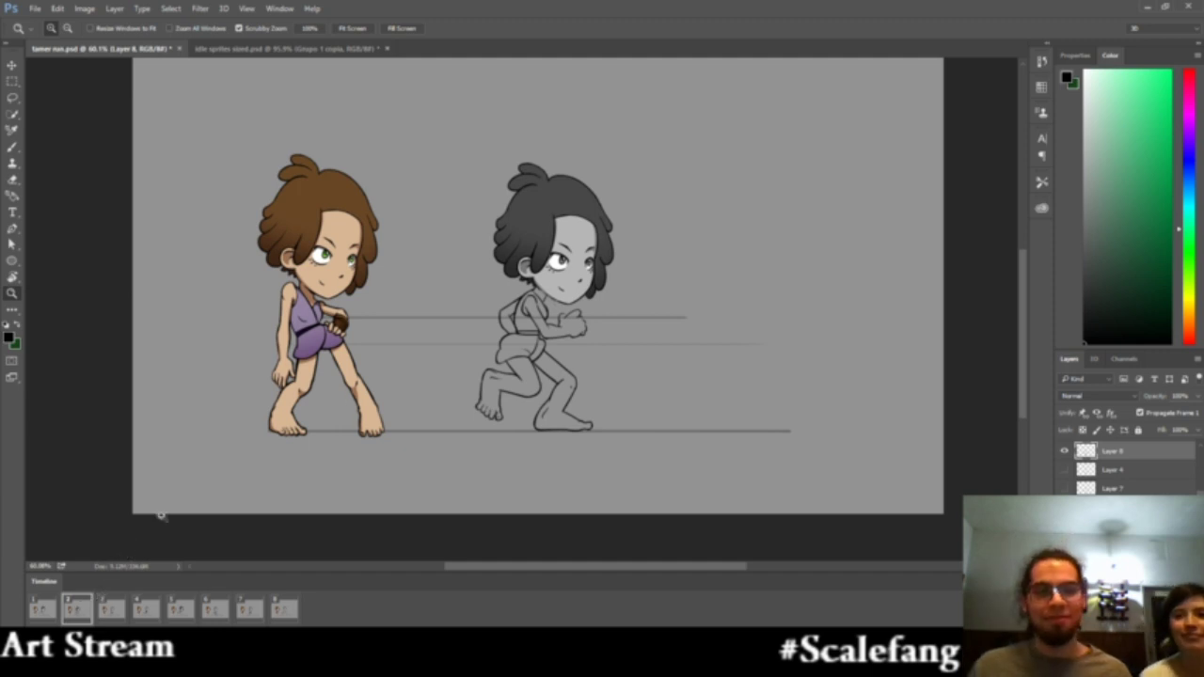
# Switch to frame 3 with the rough crouched pose and make Layer 5 the active layer
pyautogui.moveTo(520, 333); pyautogui.dragTo(561, 348)
pyautogui.click(111, 607)
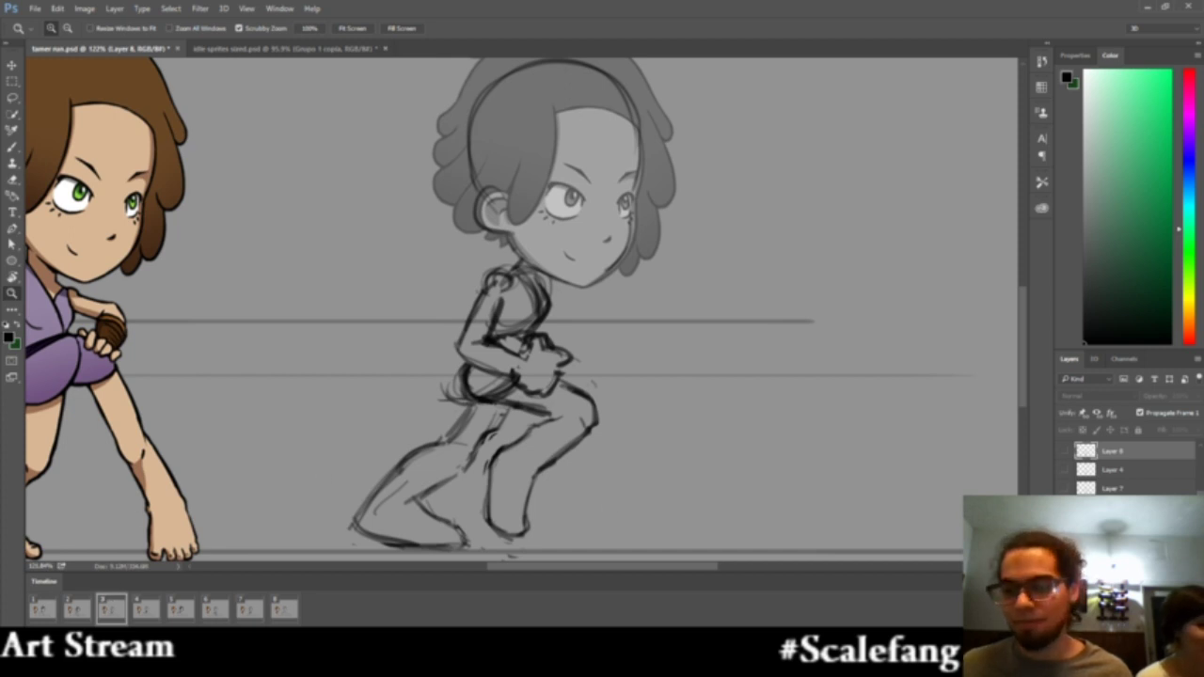
pyautogui.scroll(-5, 1115, 527)
pyautogui.click(1115, 564)
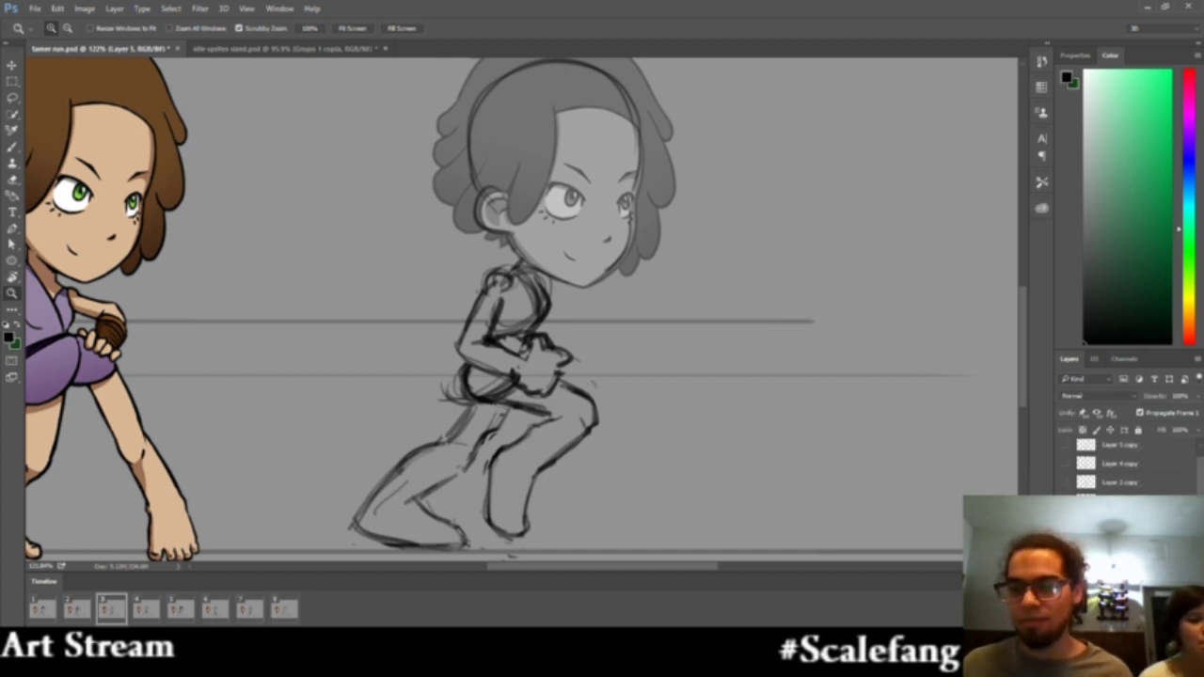
pyautogui.moveTo(674, 174); pyautogui.dragTo(296, 82)
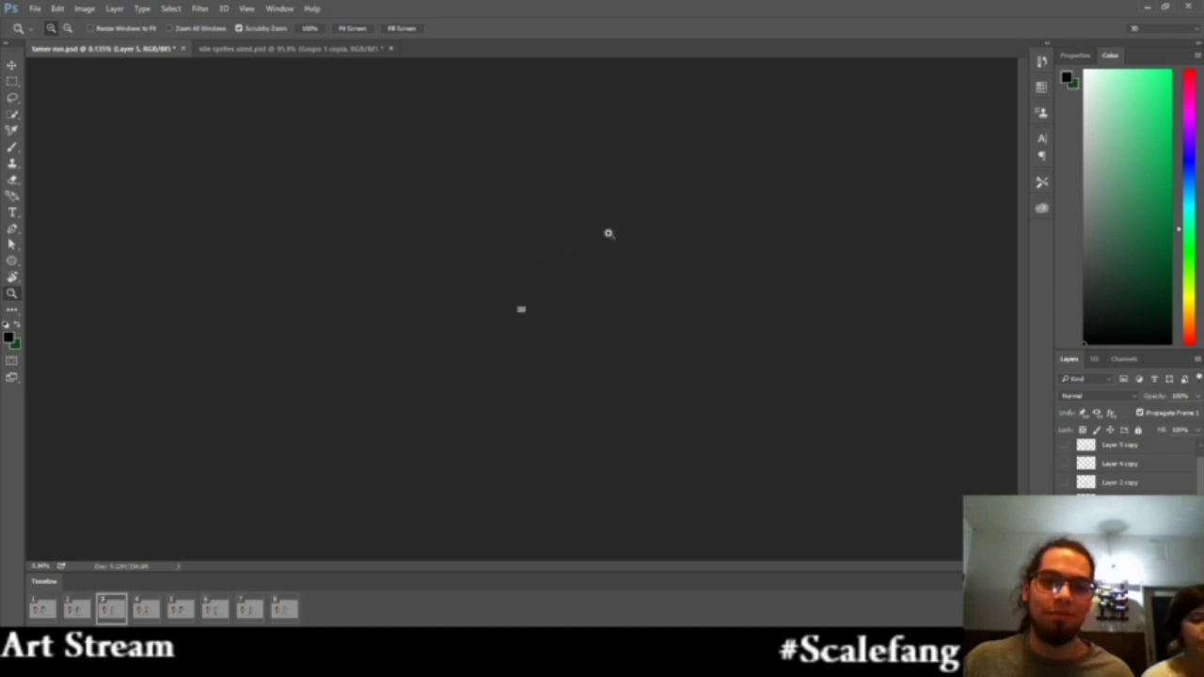
pyautogui.moveTo(608, 234); pyautogui.dragTo(527, 284)
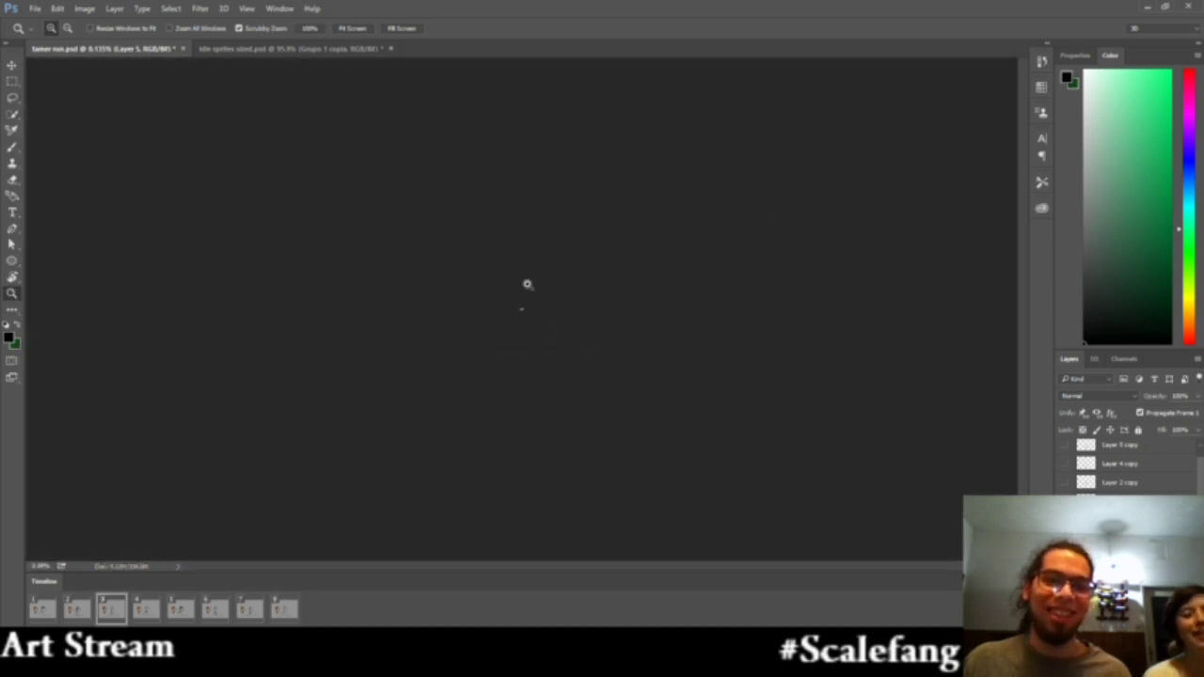
pyautogui.moveTo(593, 264); pyautogui.dragTo(797, 192)
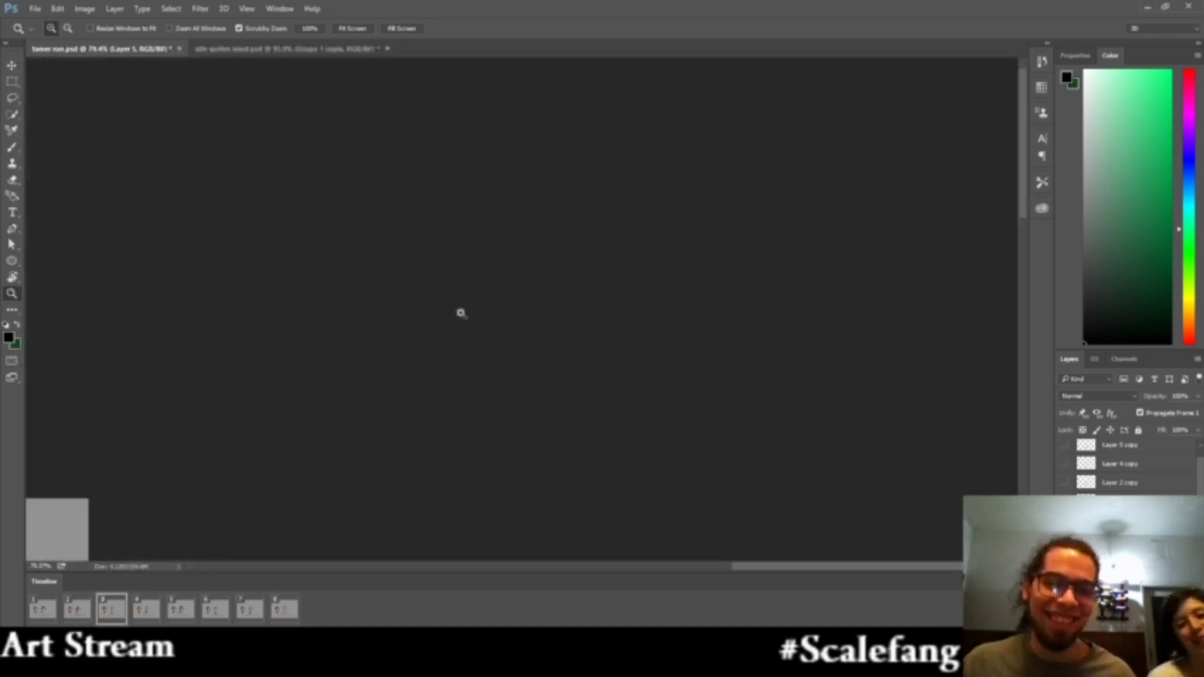
pyautogui.moveTo(276, 423); pyautogui.dragTo(570, 132)
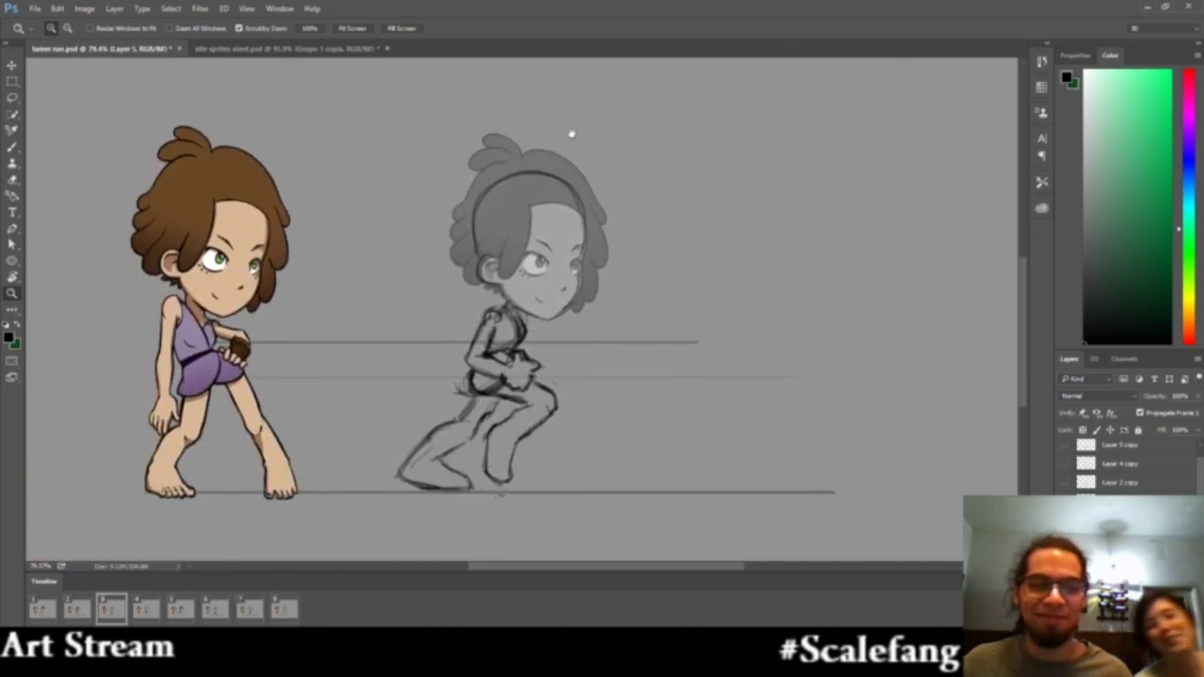
# Examine the coloured idle poses in idle sprites sized.psd as reference and return to frame 3 of tamer run.psd
pyautogui.click(331, 49)
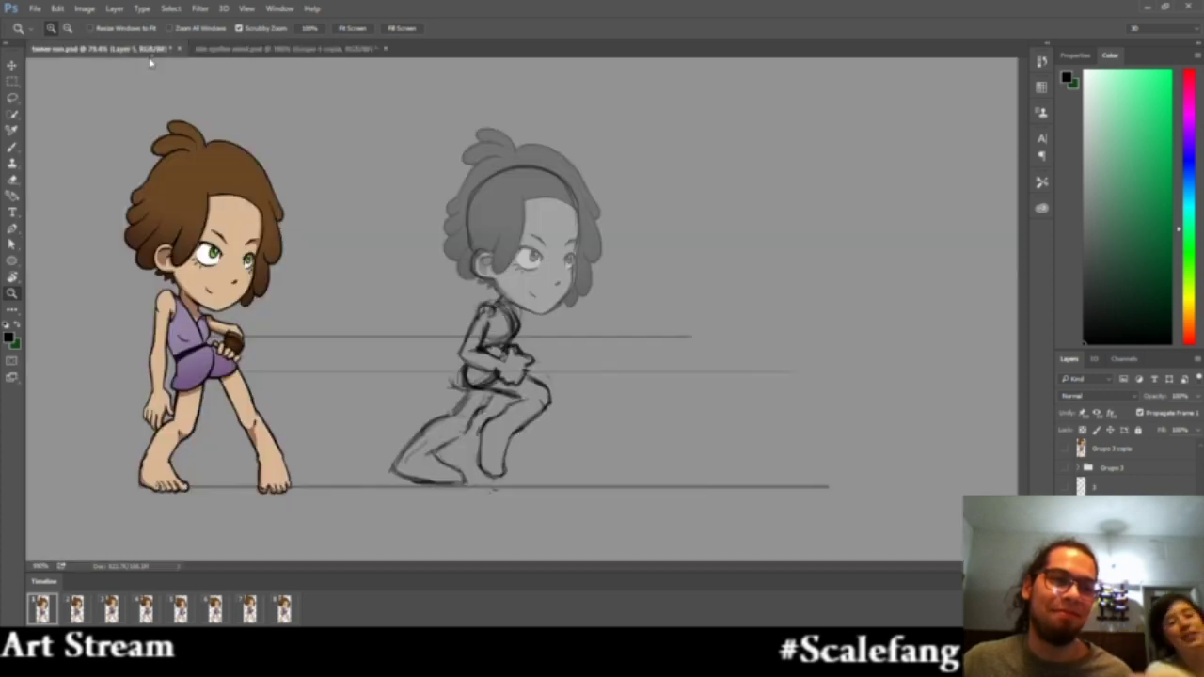
pyautogui.click(142, 49)
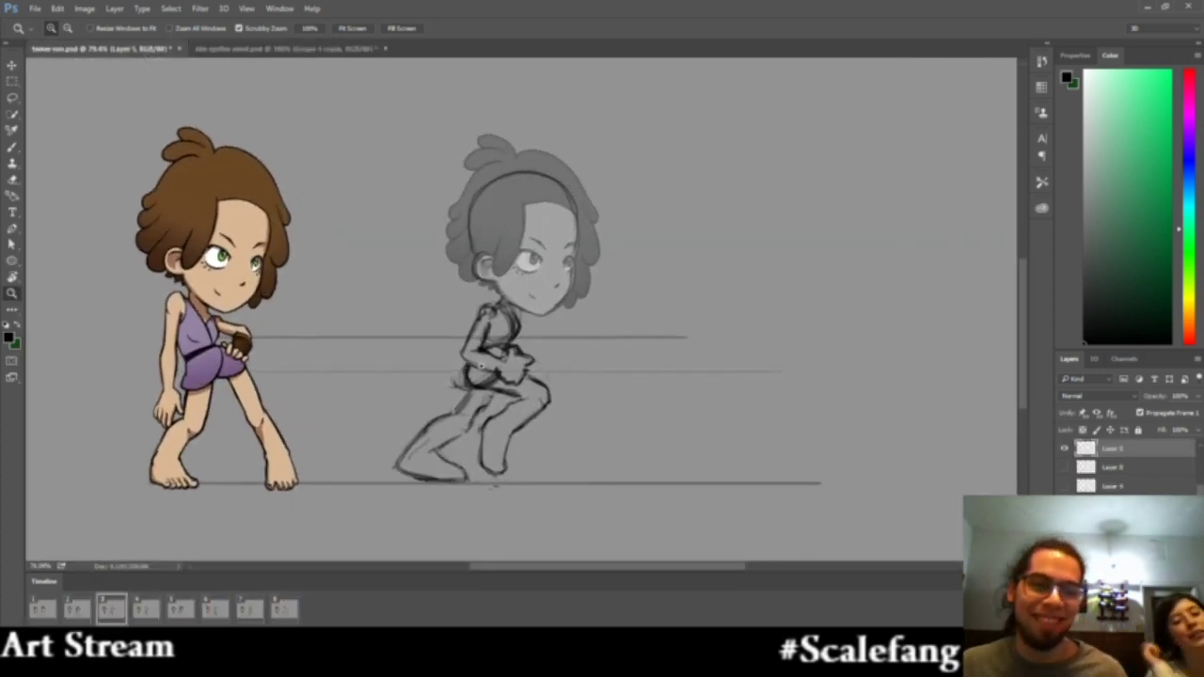
pyautogui.click(88, 608)
pyautogui.click(101, 612)
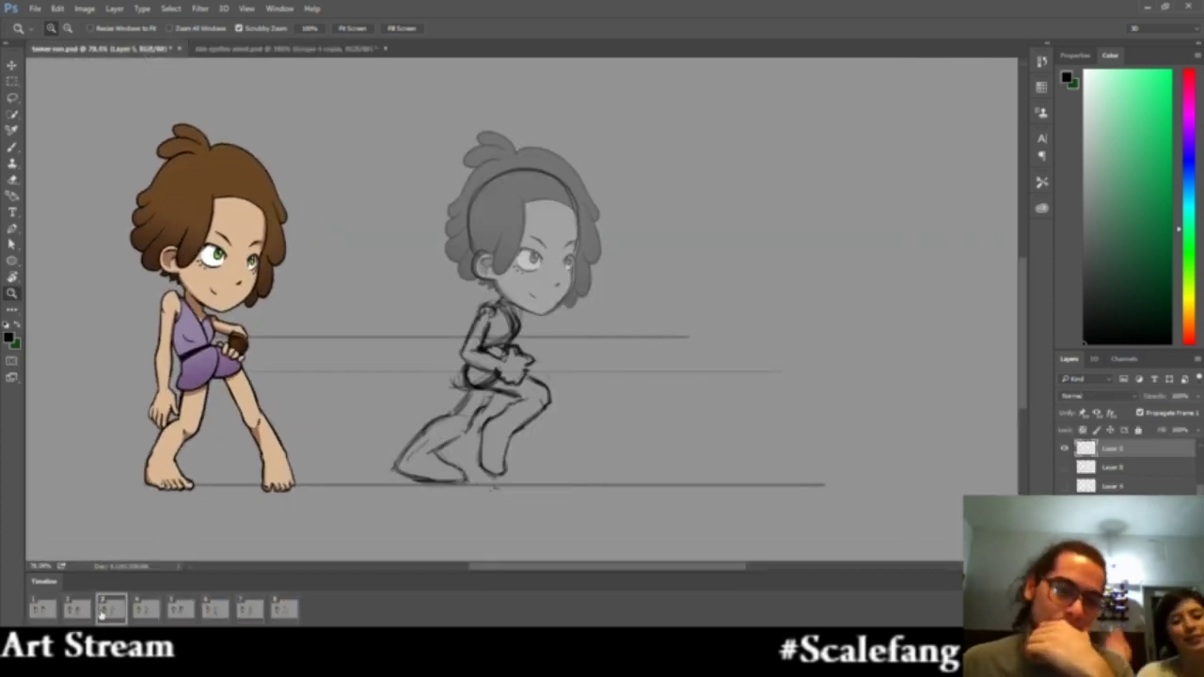
pyautogui.click(286, 49)
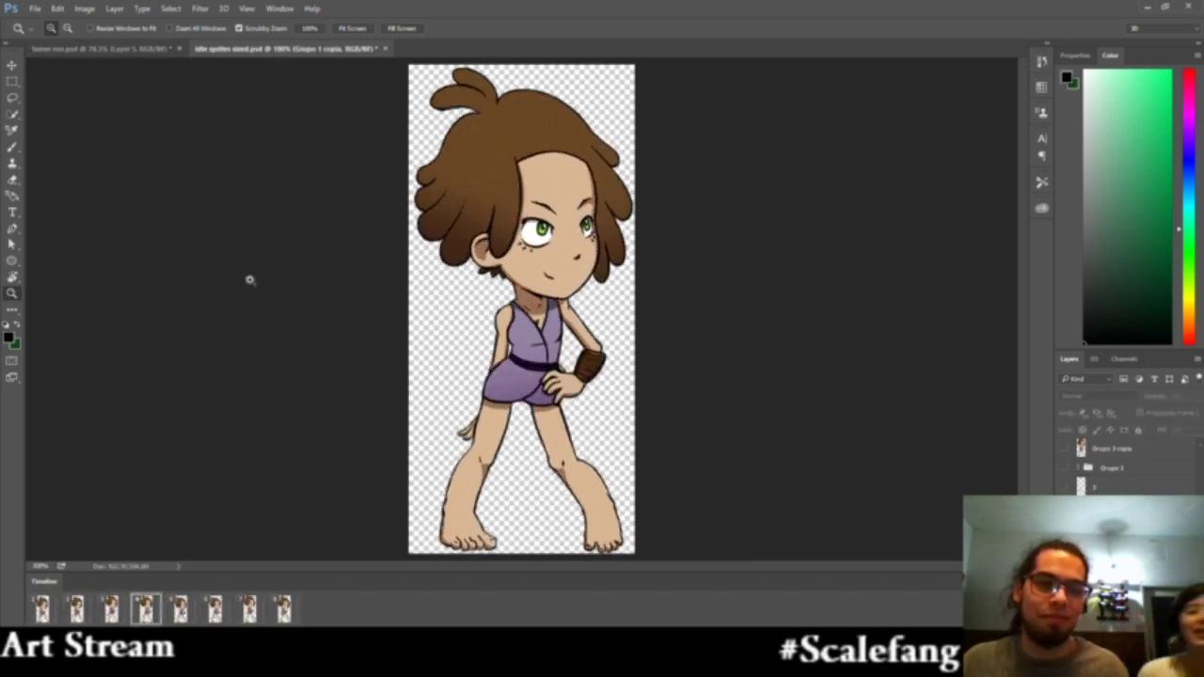
pyautogui.moveTo(248, 276)
pyautogui.mouseDown()
pyautogui.moveTo(226, 295)
pyautogui.moveTo(264, 276)
pyautogui.mouseUp()
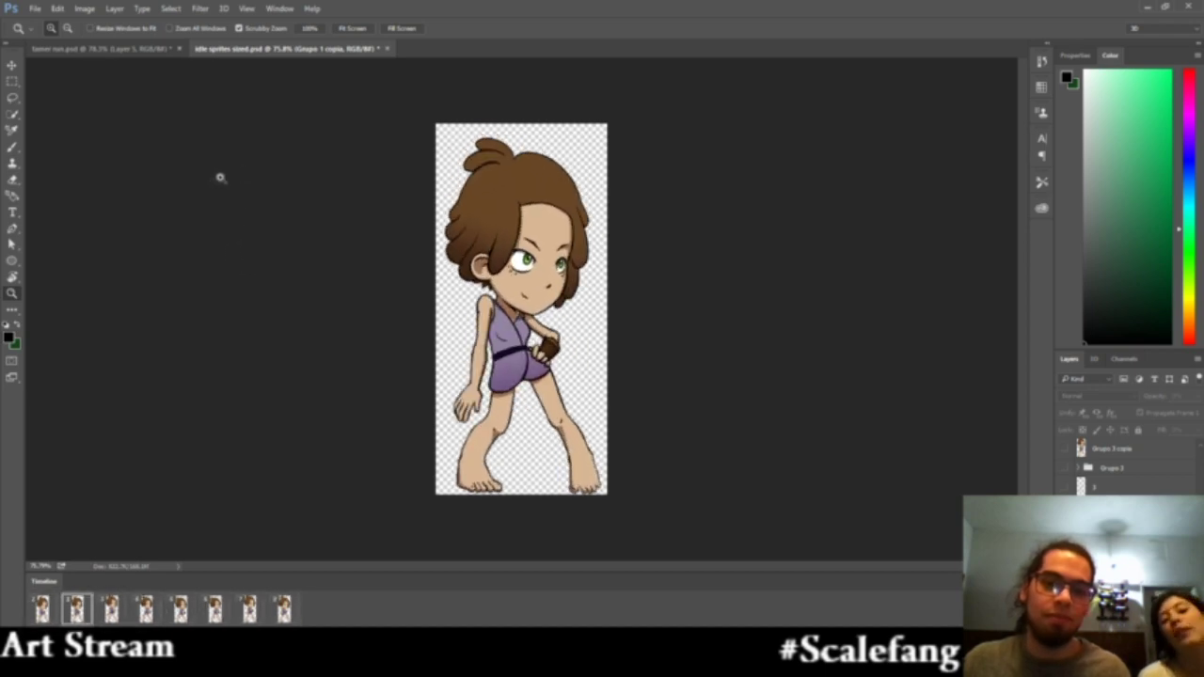
pyautogui.click(141, 48)
pyautogui.moveTo(465, 380); pyautogui.dragTo(471, 379)
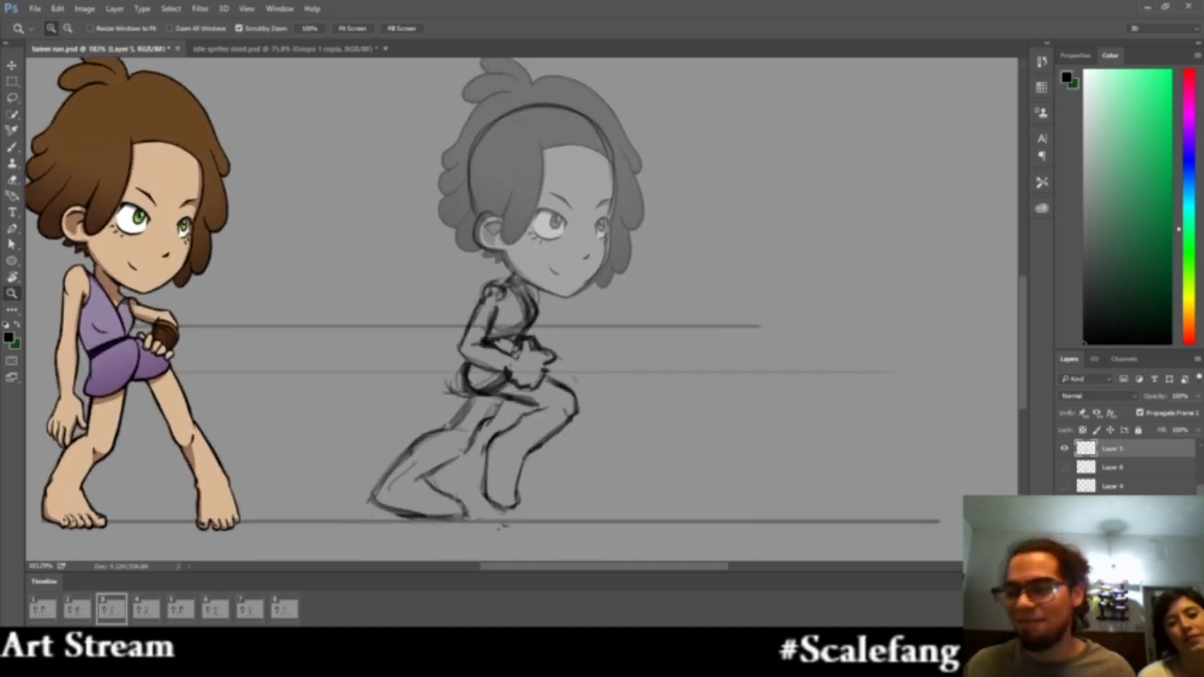
# Try to add a new layer above Layer 6
pyautogui.scroll(3, 1129, 466)
pyautogui.click(1162, 489)
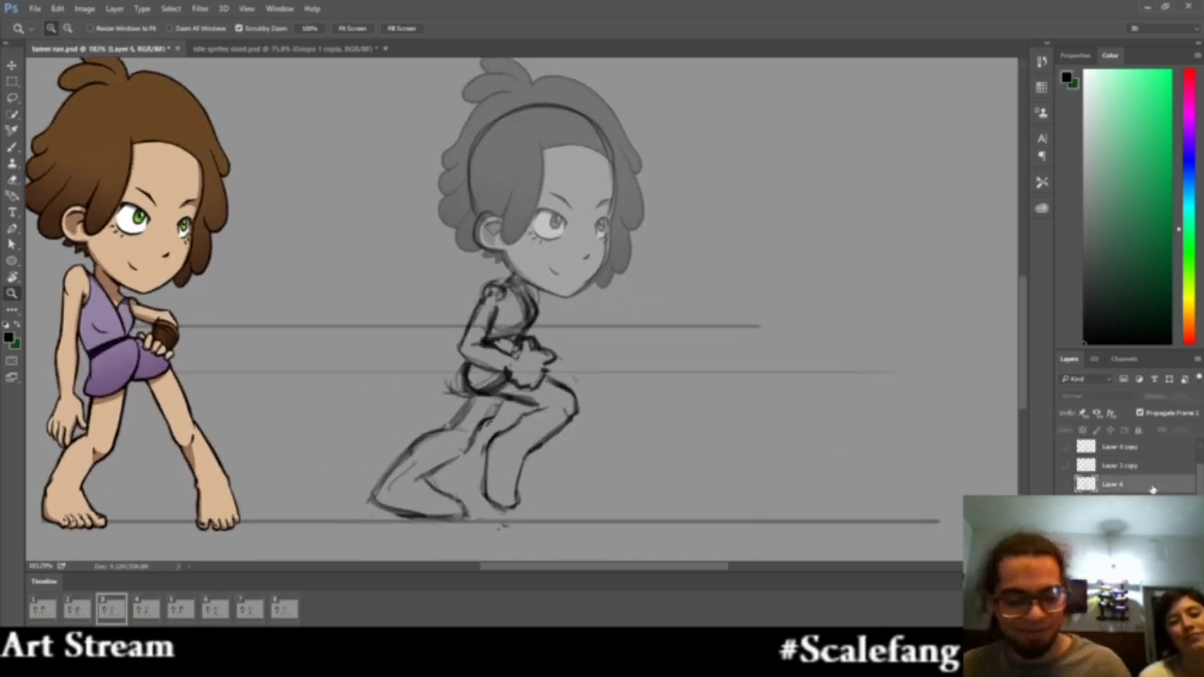
pyautogui.hotkey('ctrl', 'shift', 'n')
pyautogui.press('Return')
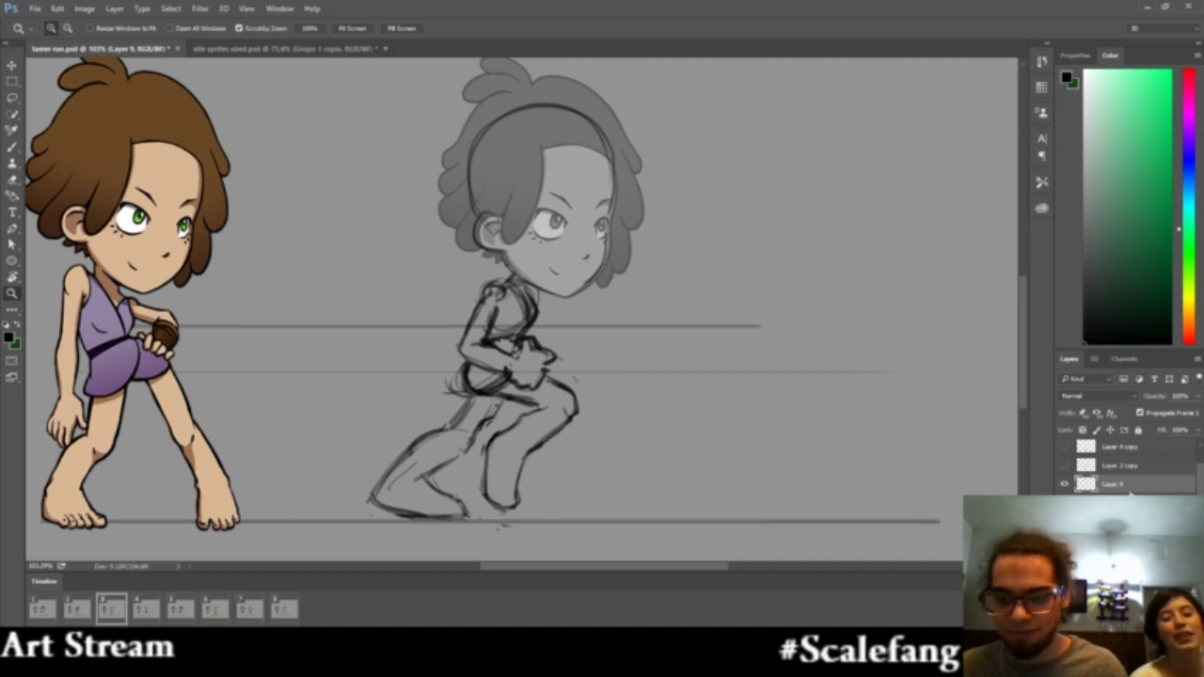
pyautogui.hotkey('ctrl', 'z')
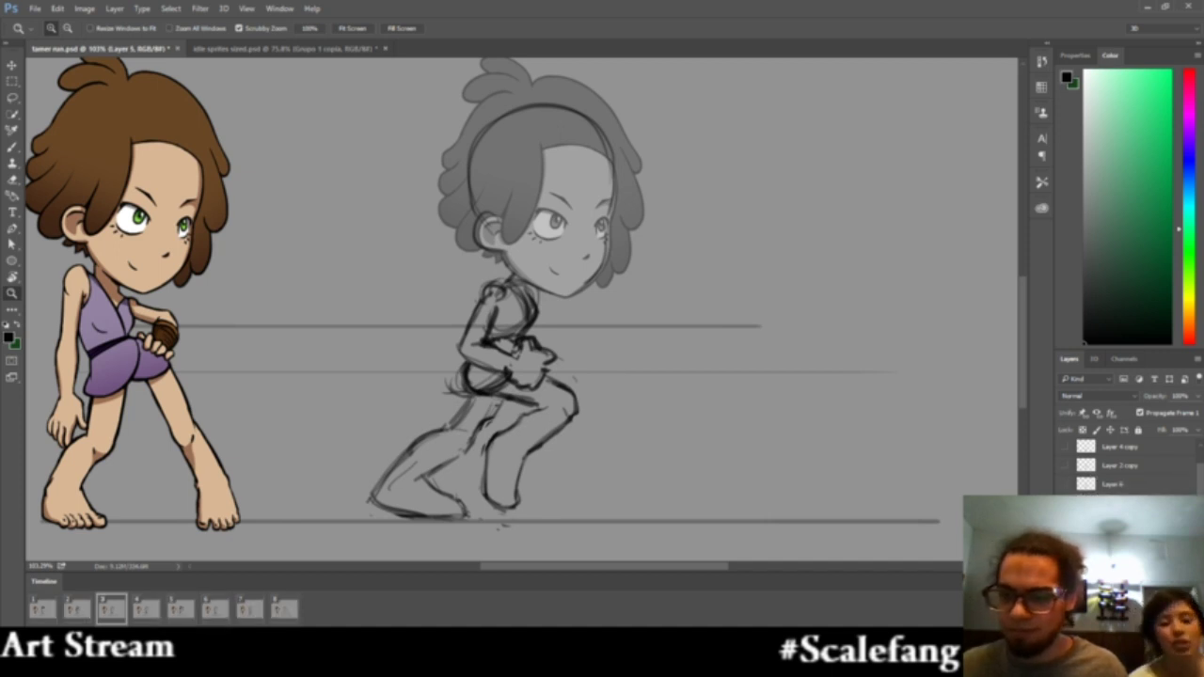
# Set the opacity of the rough sketch on Layer 5 to 50% and compare frame 3 with frames 1 and 2
pyautogui.click(1199, 398)
pyautogui.click(1166, 411)
pyautogui.moveTo(765, 423); pyautogui.dragTo(740, 427)
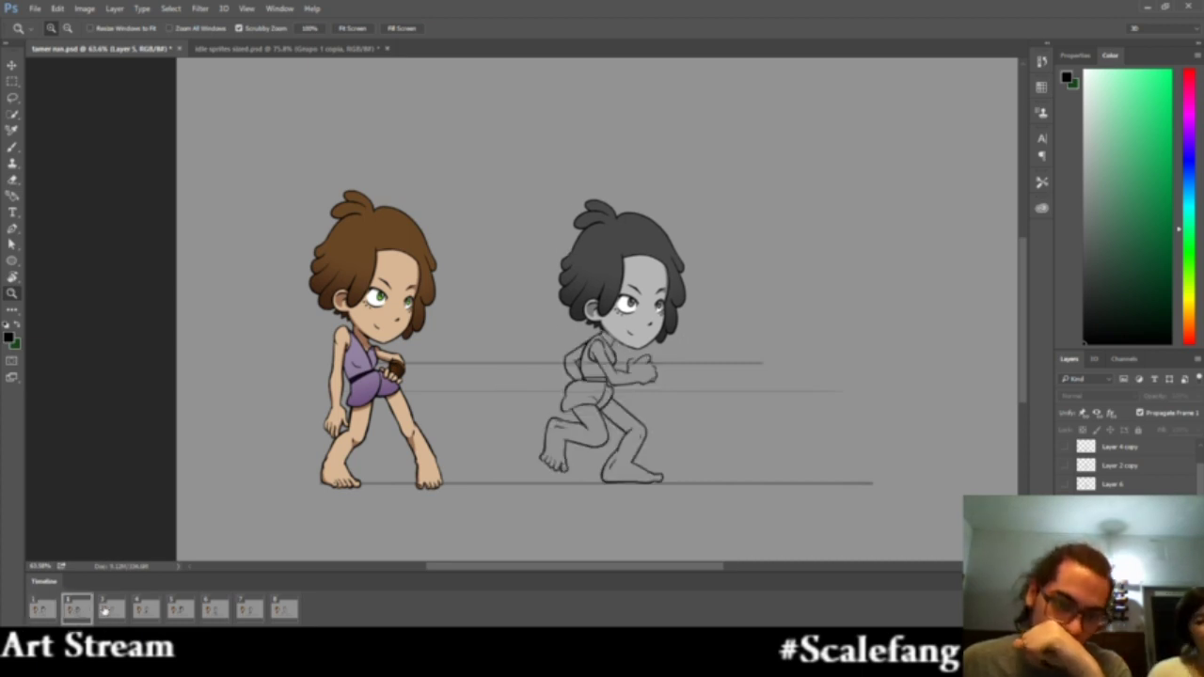
pyautogui.click(110, 610)
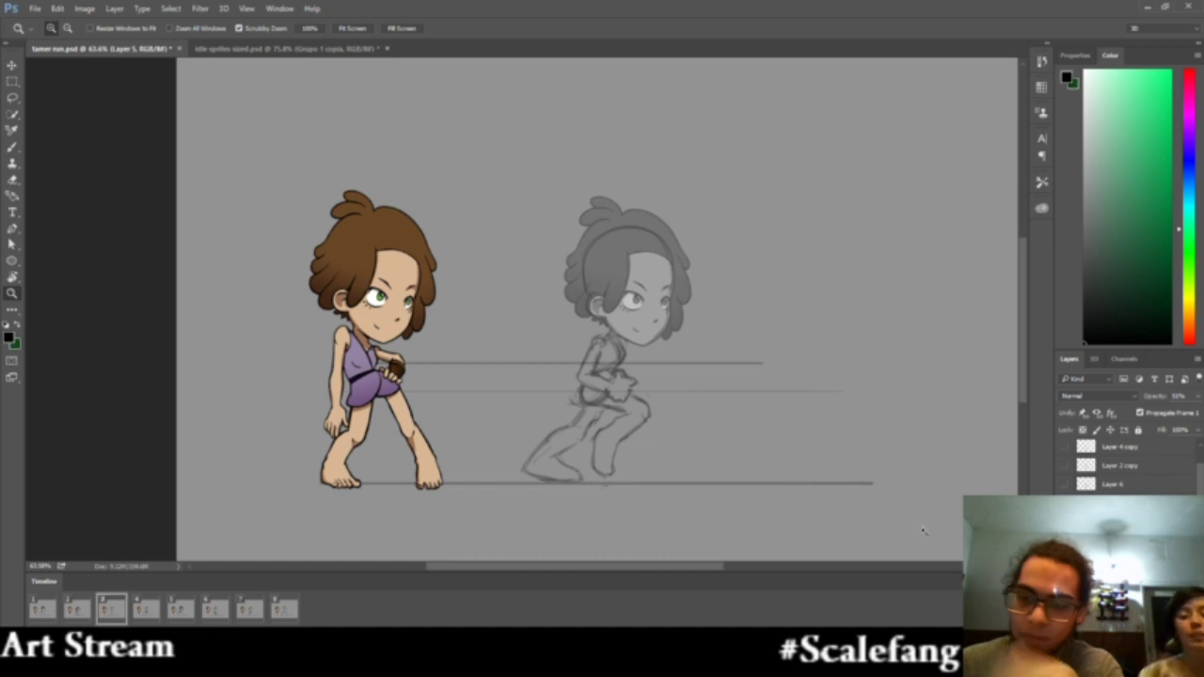
pyautogui.click(42, 609)
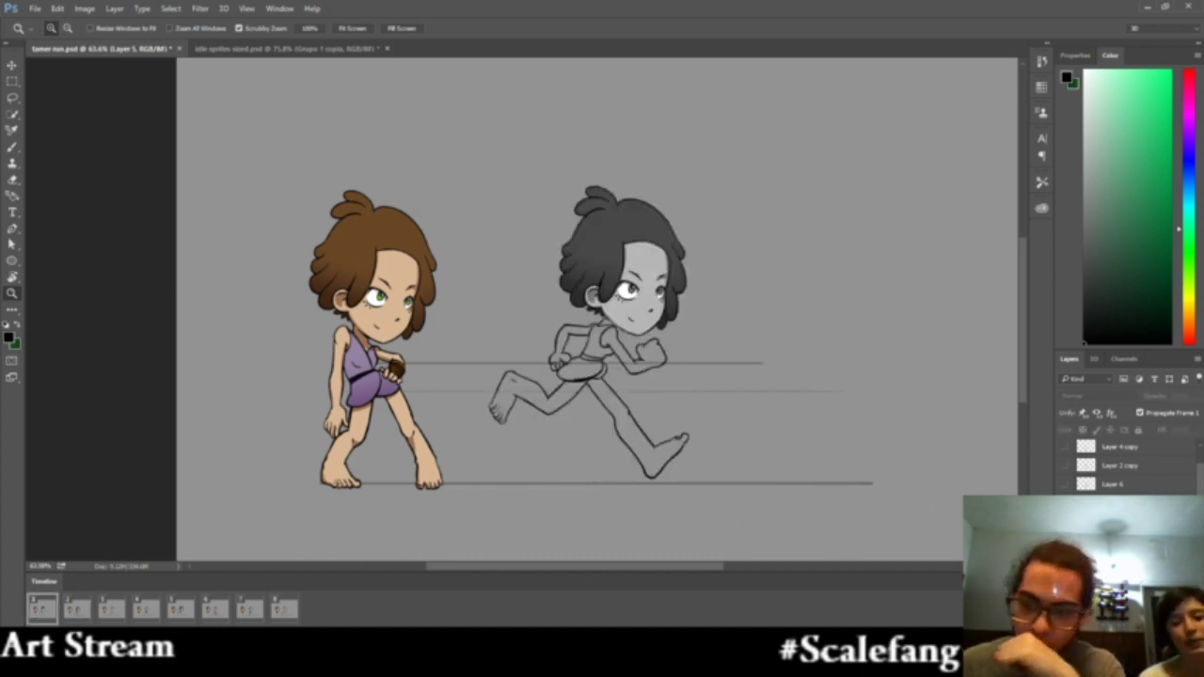
pyautogui.click(105, 610)
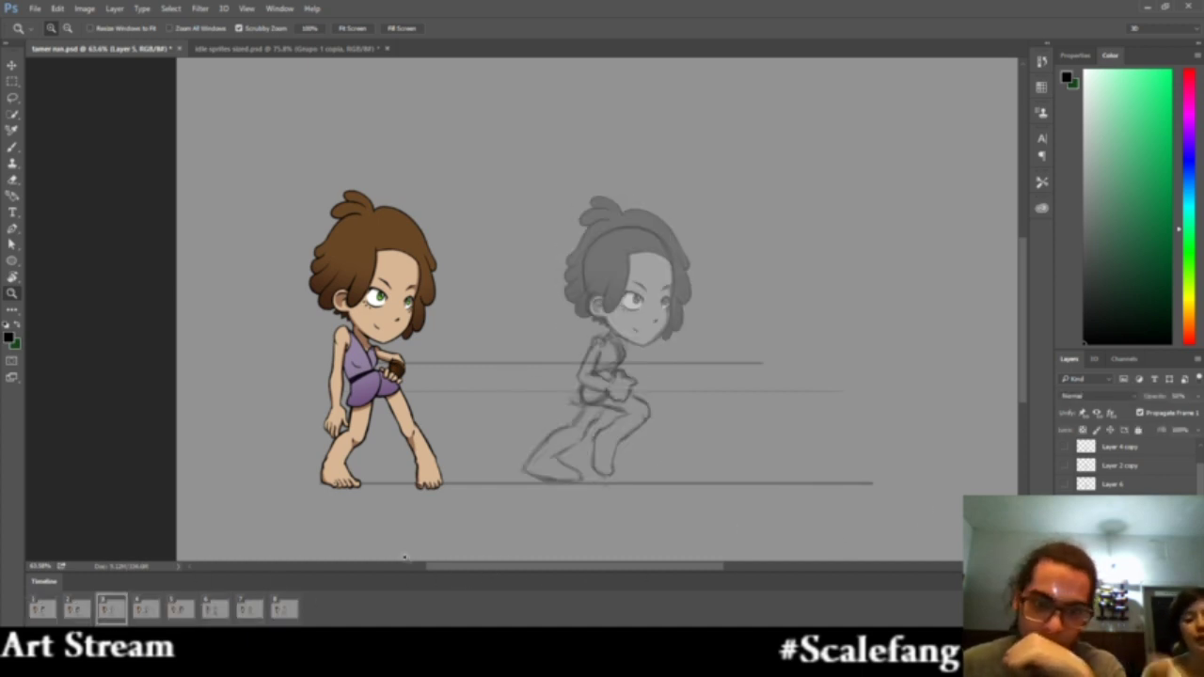
# Make Layer 9 active and ink the underside of the trailing leg's thigh from the skirt hem to the back of the knee
pyautogui.click(1118, 503)
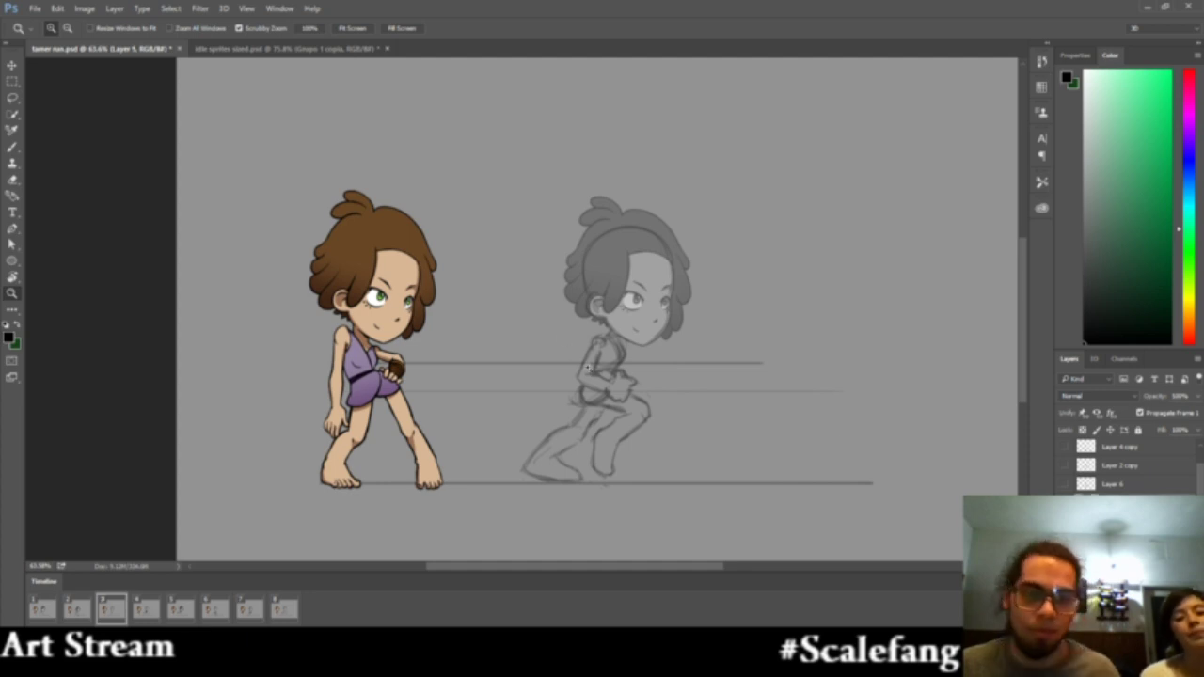
pyautogui.moveTo(588, 366); pyautogui.dragTo(658, 368)
pyautogui.moveTo(494, 460); pyautogui.dragTo(540, 320)
pyautogui.moveTo(555, 385)
pyautogui.mouseDown()
pyautogui.moveTo(577, 380)
pyautogui.moveTo(582, 278)
pyautogui.mouseUp()
pyautogui.press('b')
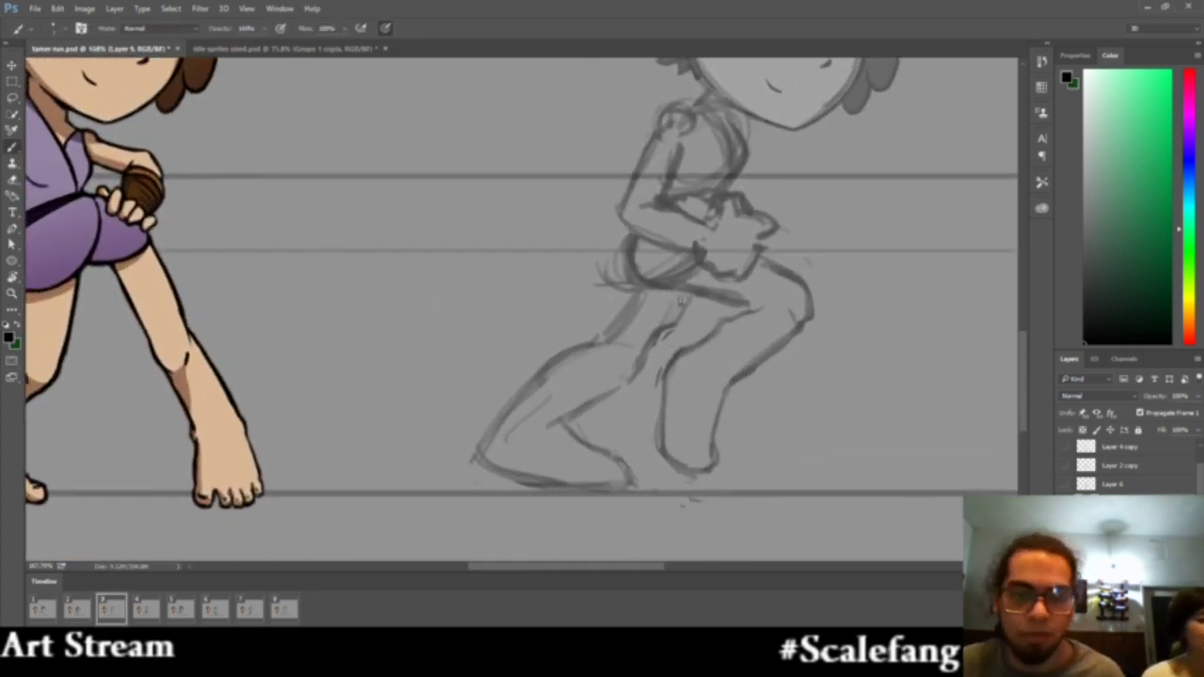
pyautogui.moveTo(687, 290); pyautogui.dragTo(652, 350)
pyautogui.hotkey('ctrl', 'z')
pyautogui.hotkey('ctrl', 'z')
pyautogui.moveTo(689, 296); pyautogui.dragTo(650, 359)
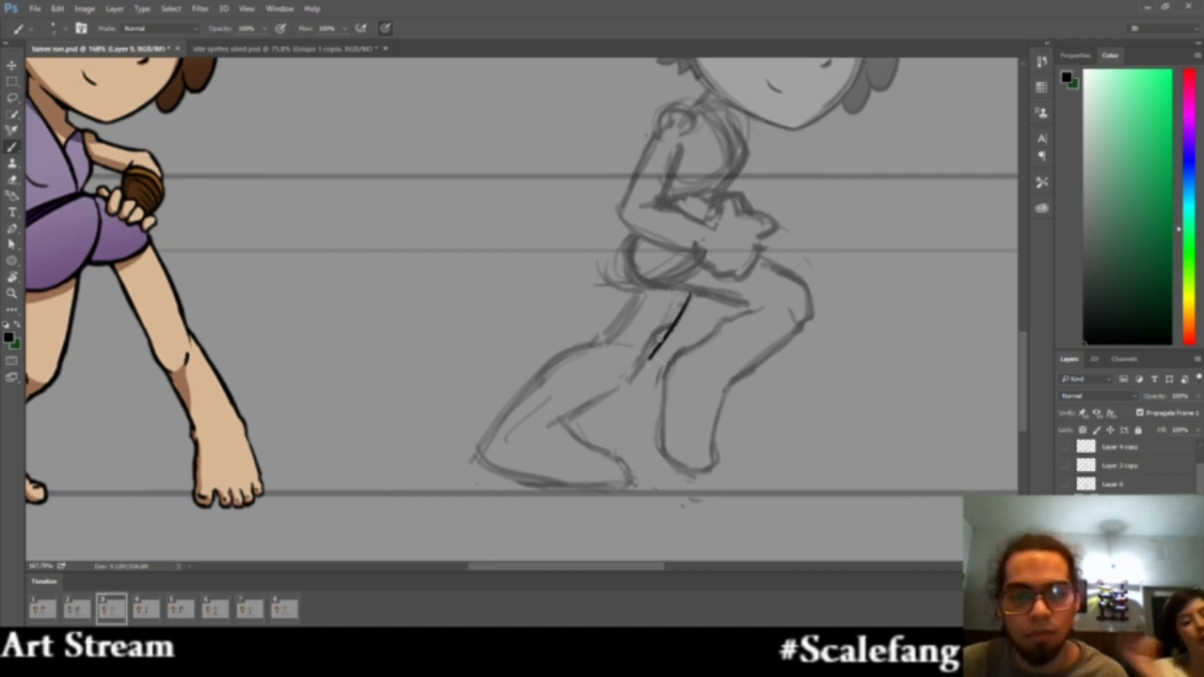
pyautogui.hotkey('ctrl', 'z')
pyautogui.moveTo(687, 295); pyautogui.dragTo(631, 376)
pyautogui.hotkey('ctrl', 'z')
pyautogui.hotkey('ctrl', 'z')
# Ink the trailing leg's lower contour from the back of the knee down to the ankle
pyautogui.moveTo(663, 337); pyautogui.dragTo(569, 425)
pyautogui.hotkey('ctrl', 'z')
pyautogui.hotkey('ctrl', 'z')
pyautogui.moveTo(634, 373); pyautogui.dragTo(574, 420)
pyautogui.hotkey('ctrl', 'z')
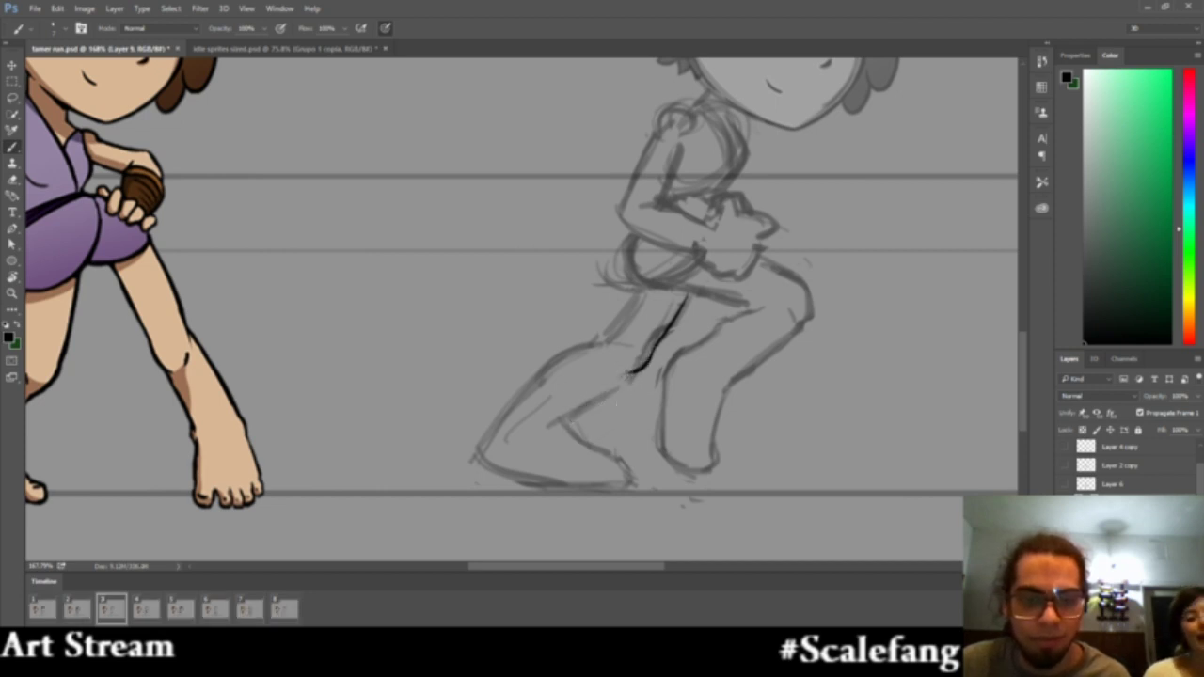
pyautogui.moveTo(636, 369); pyautogui.dragTo(570, 421)
pyautogui.hotkey('ctrl', 'z')
pyautogui.moveTo(634, 369); pyautogui.dragTo(568, 420)
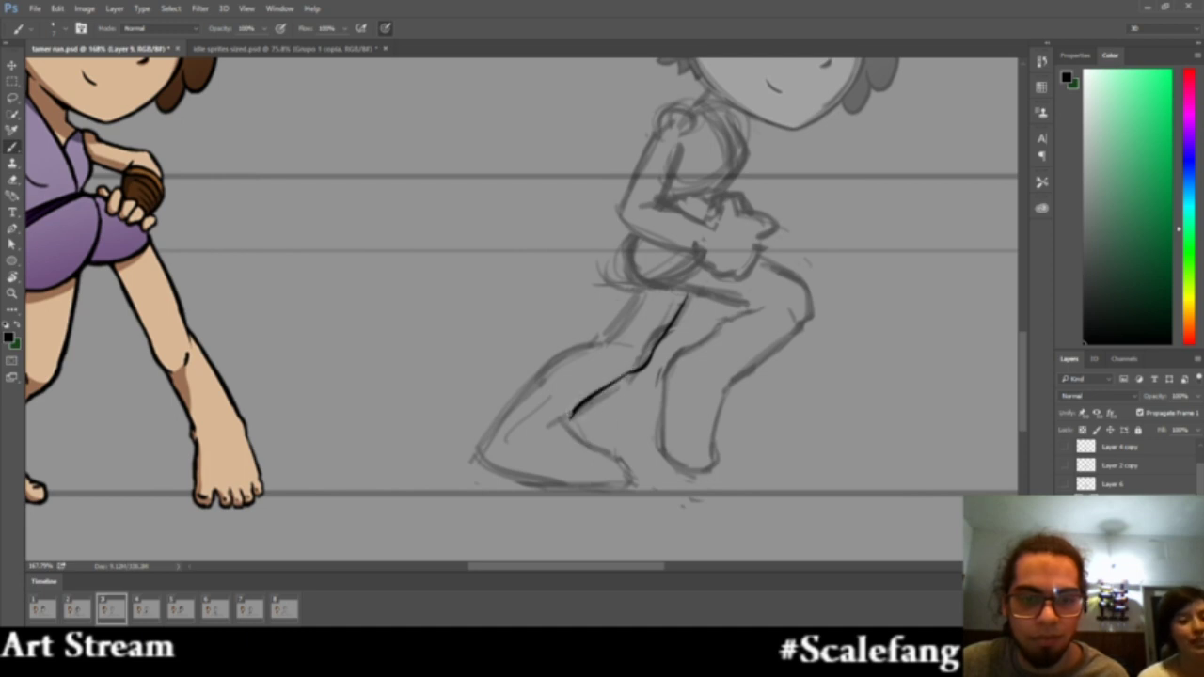
# Ink the trailing leg's outer contour from the hip over the bend toward the heel, plus a short inner ankle line
pyautogui.moveTo(642, 287)
pyautogui.mouseDown()
pyautogui.moveTo(607, 341)
pyautogui.moveTo(533, 380)
pyautogui.mouseUp()
pyautogui.hotkey('ctrl', 'z')
pyautogui.moveTo(608, 340)
pyautogui.mouseDown()
pyautogui.moveTo(551, 373)
pyautogui.moveTo(572, 350)
pyautogui.moveTo(510, 399)
pyautogui.mouseUp()
pyautogui.hotkey('ctrl', 'z')
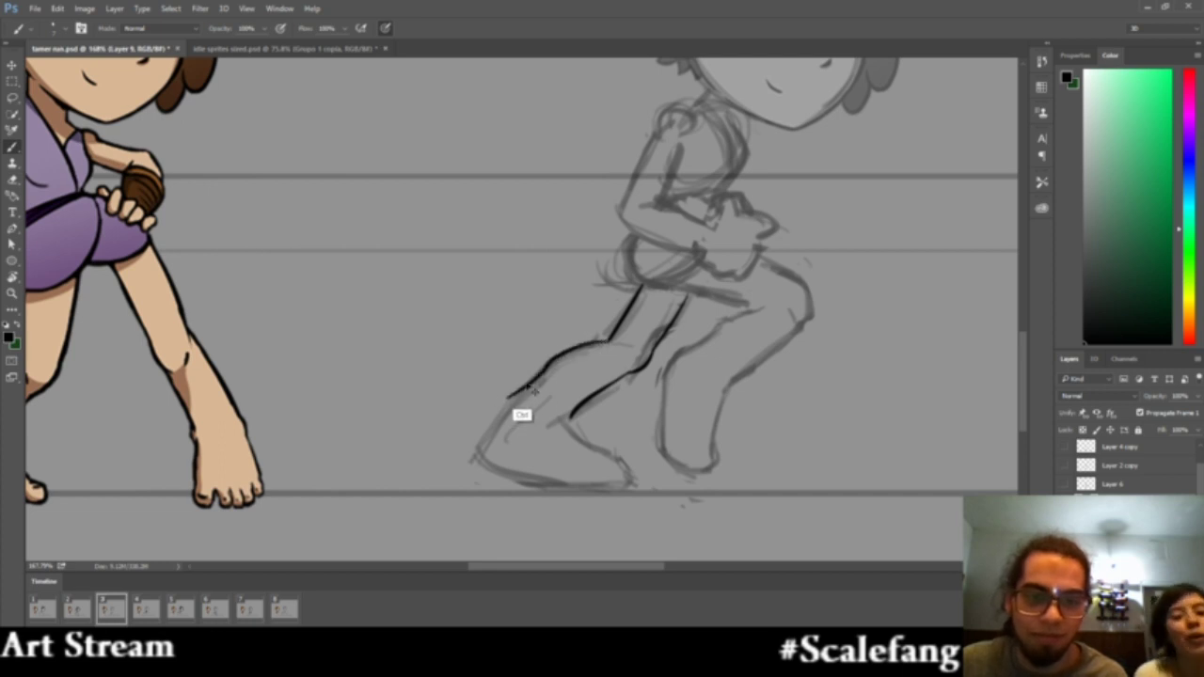
pyautogui.hotkey('ctrl', 'z')
pyautogui.moveTo(547, 364)
pyautogui.mouseDown()
pyautogui.moveTo(500, 420)
pyautogui.moveTo(509, 443)
pyautogui.mouseUp()
pyautogui.hotkey('ctrl', 'z')
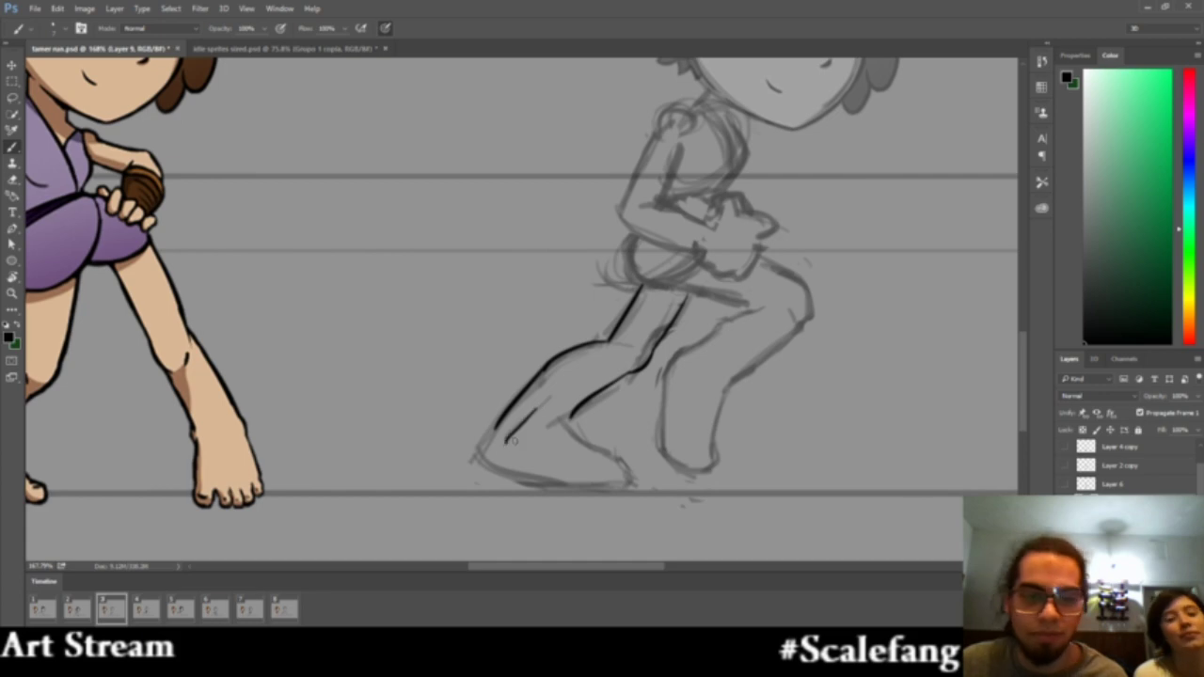
# Compare the partly inked trailing leg in frame 3 with the finished poses in frames 1 and 2
pyautogui.hotkey('ctrl', 'space')
pyautogui.moveTo(620, 432)
pyautogui.mouseDown()
pyautogui.moveTo(553, 439)
pyautogui.moveTo(533, 390)
pyautogui.mouseUp()
pyautogui.moveTo(534, 391); pyautogui.dragTo(576, 394)
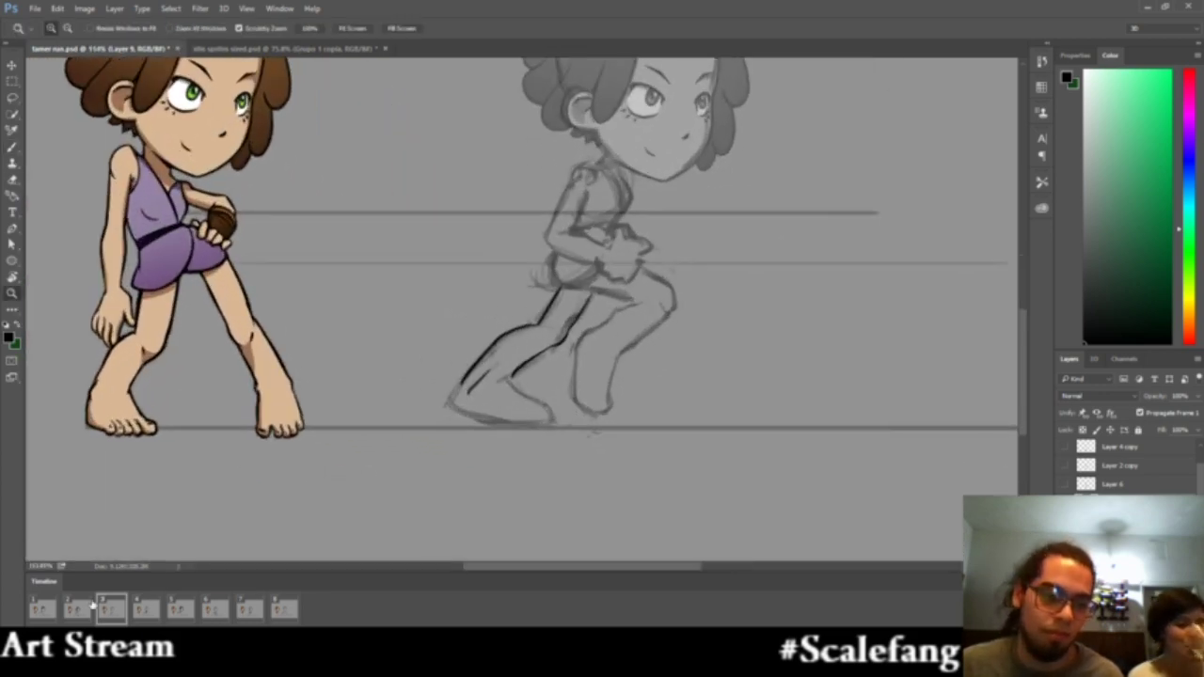
pyautogui.click(89, 608)
pyautogui.click(111, 604)
pyautogui.click(45, 610)
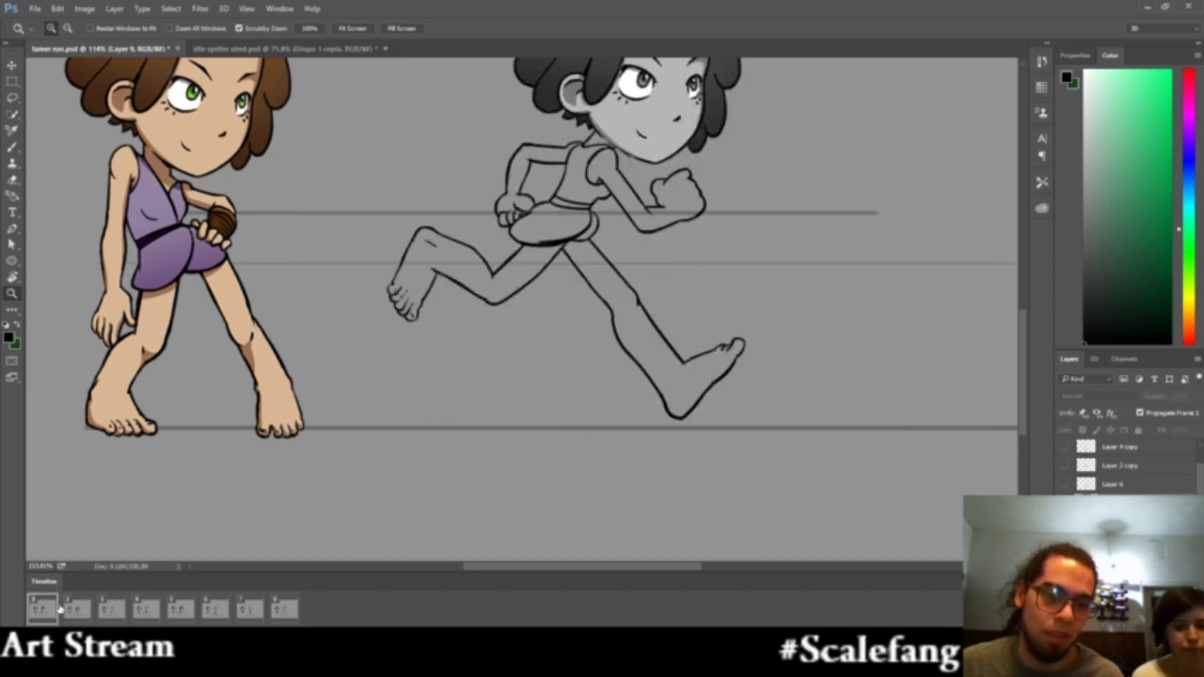
pyautogui.click(75, 608)
pyautogui.click(113, 609)
# Ink the curve around the trailing foot's heel and the start of its sole, repeating the stroke until it is smooth
pyautogui.moveTo(523, 386); pyautogui.dragTo(558, 367)
pyautogui.press('b')
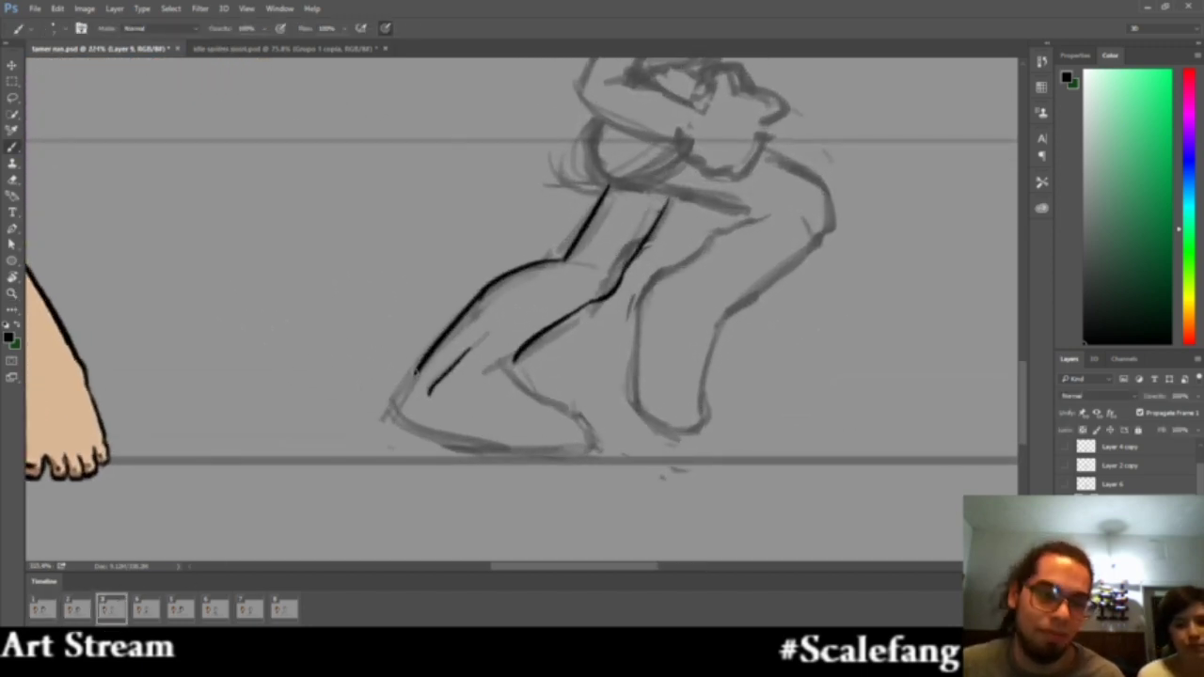
pyautogui.moveTo(419, 368); pyautogui.dragTo(404, 411)
pyautogui.hotkey('ctrl', 'z')
pyautogui.moveTo(420, 369)
pyautogui.mouseDown()
pyautogui.moveTo(395, 407)
pyautogui.moveTo(424, 436)
pyautogui.mouseUp()
pyautogui.hotkey('ctrl', 'z')
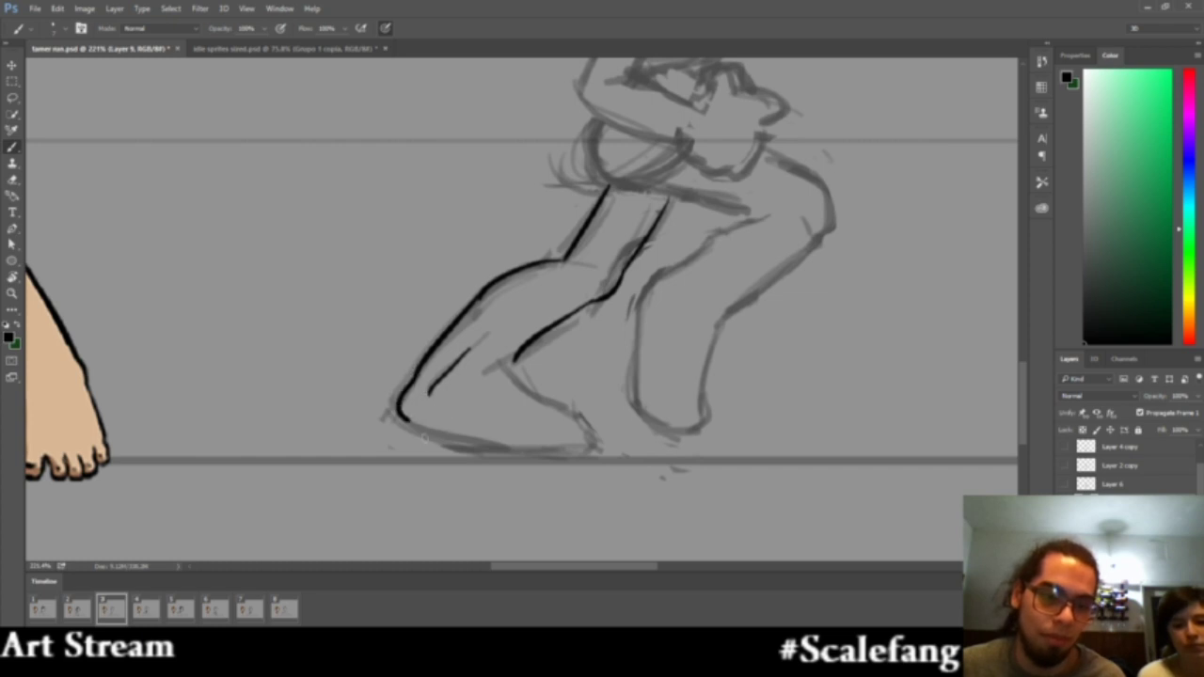
pyautogui.hotkey('ctrl', 'z')
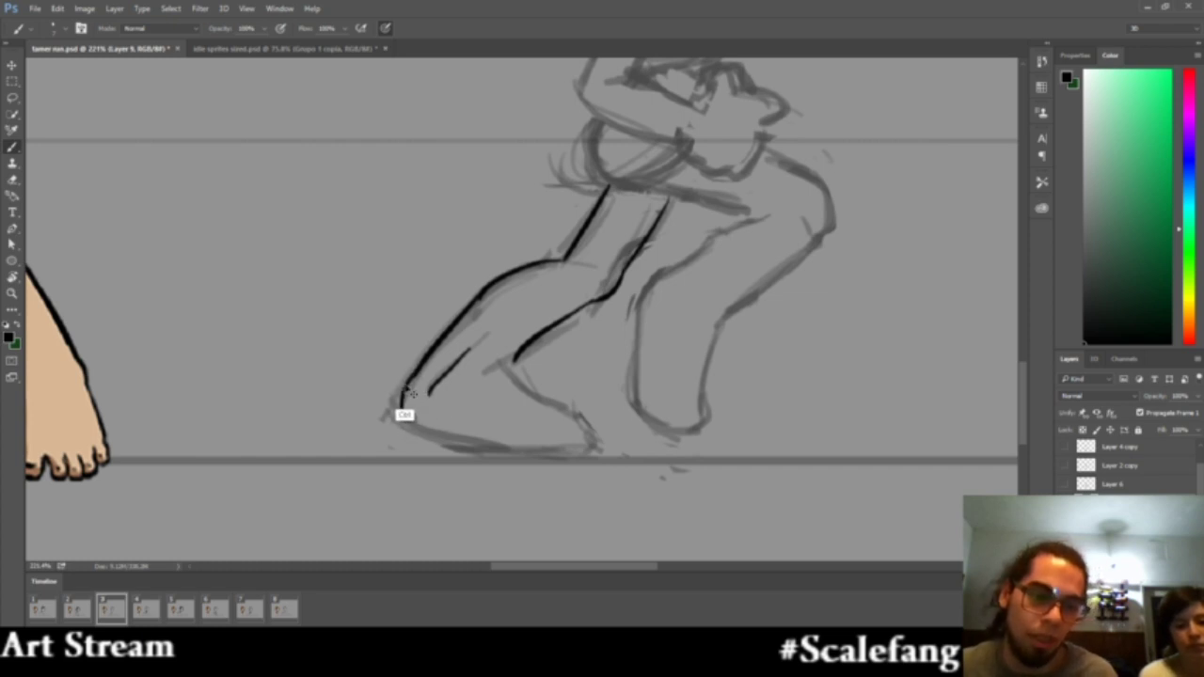
pyautogui.hotkey('ctrl', 'z')
pyautogui.moveTo(419, 366); pyautogui.dragTo(399, 408)
pyautogui.hotkey('ctrl', 'z')
pyautogui.moveTo(419, 367)
pyautogui.mouseDown()
pyautogui.moveTo(400, 411)
pyautogui.moveTo(461, 444)
pyautogui.mouseUp()
pyautogui.hotkey('ctrl', 'z')
pyautogui.hotkey('ctrl', 'z')
pyautogui.hotkey('ctrl', 'z')
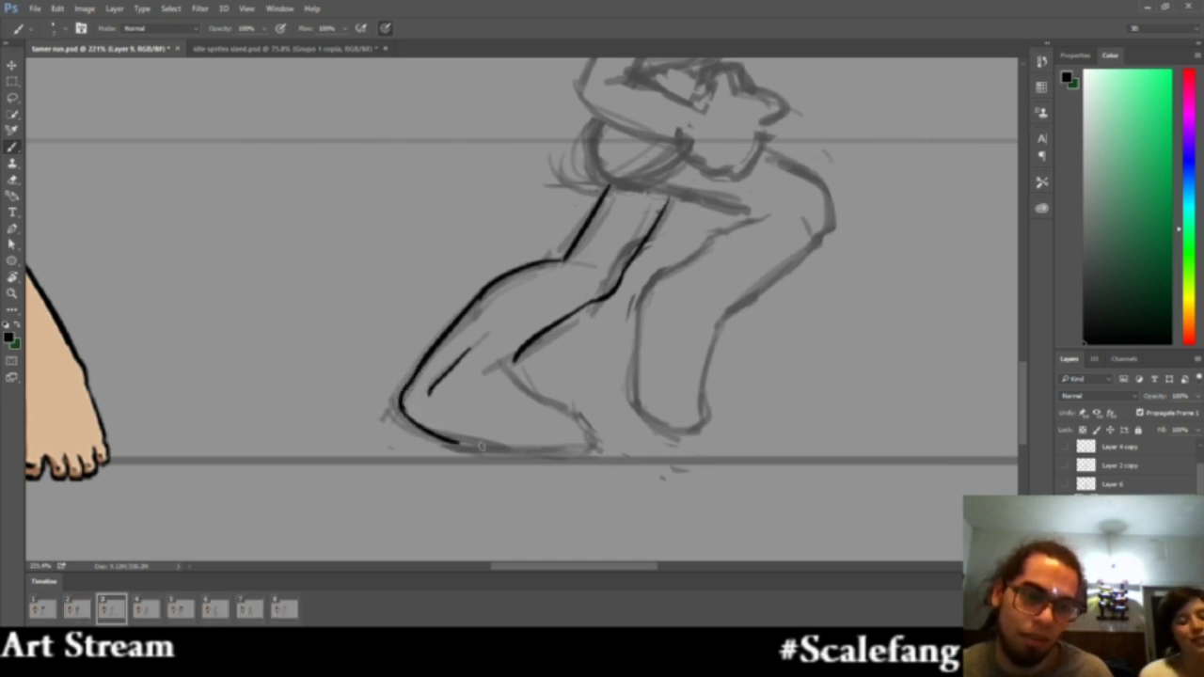
# Redraw the sole line from the heel to the middle of the foot and ink the foot's top edge from ankle to toes
pyautogui.hotkey('ctrl', 'z')
pyautogui.moveTo(402, 408)
pyautogui.mouseDown()
pyautogui.moveTo(445, 440)
pyautogui.moveTo(419, 423)
pyautogui.moveTo(495, 451)
pyautogui.mouseUp()
pyautogui.hotkey('ctrl', 'z')
pyautogui.hotkey('ctrl', 'z')
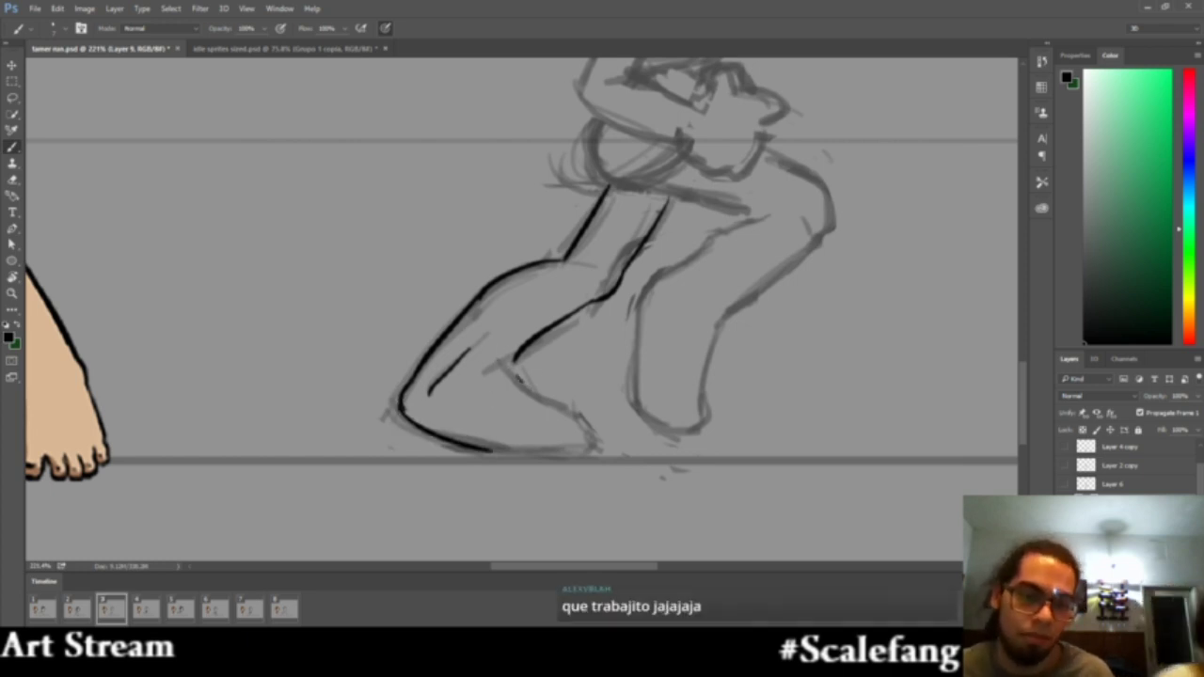
pyautogui.moveTo(509, 362); pyautogui.dragTo(549, 410)
pyautogui.hotkey('ctrl', 'z')
pyautogui.moveTo(514, 369); pyautogui.dragTo(588, 429)
# Try to extend the sole line from the middle of the trailing foot to the toes
pyautogui.moveTo(483, 450); pyautogui.dragTo(579, 455)
pyautogui.hotkey('ctrl', 'z')
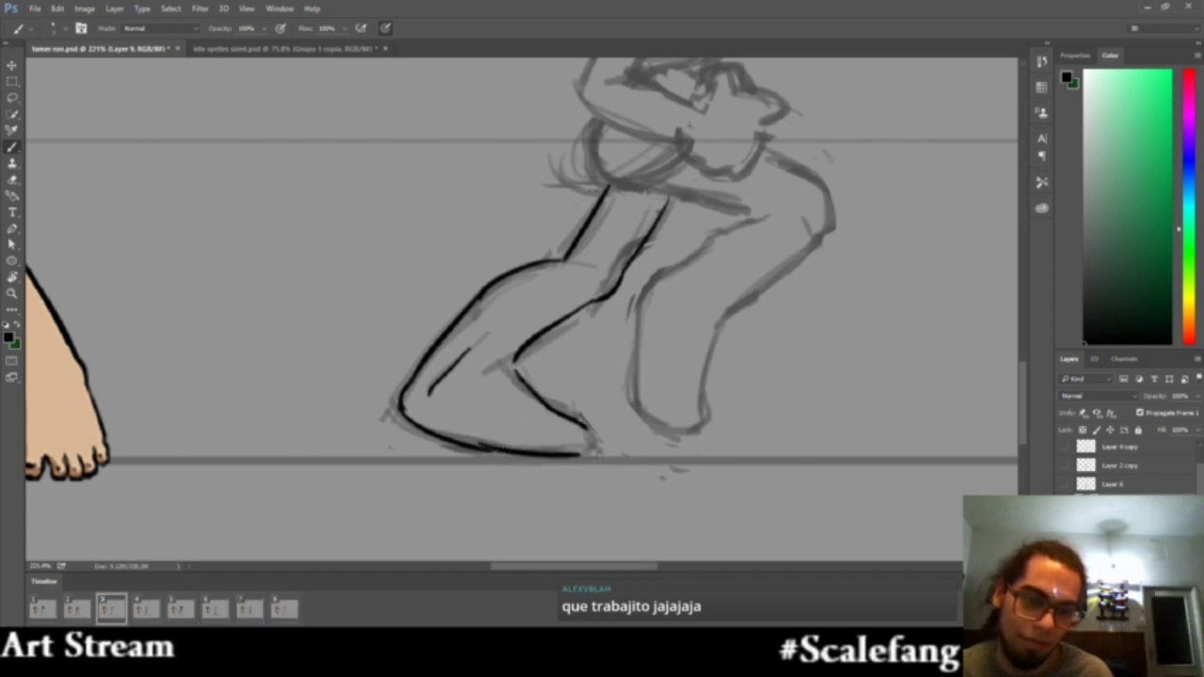
pyautogui.hotkey('ctrl', 'z')
# Compare the partly inked trailing leg in frame 3 with the full poses in frames 1 and 2
pyautogui.press('z')
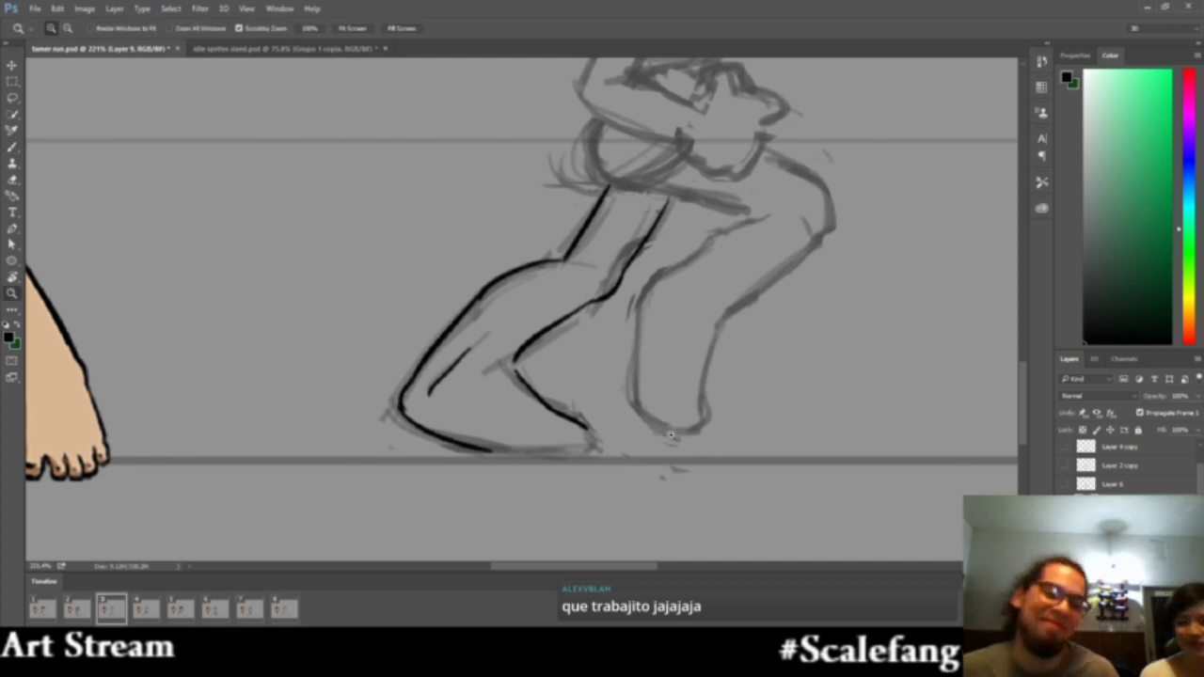
pyautogui.moveTo(674, 438); pyautogui.dragTo(512, 504)
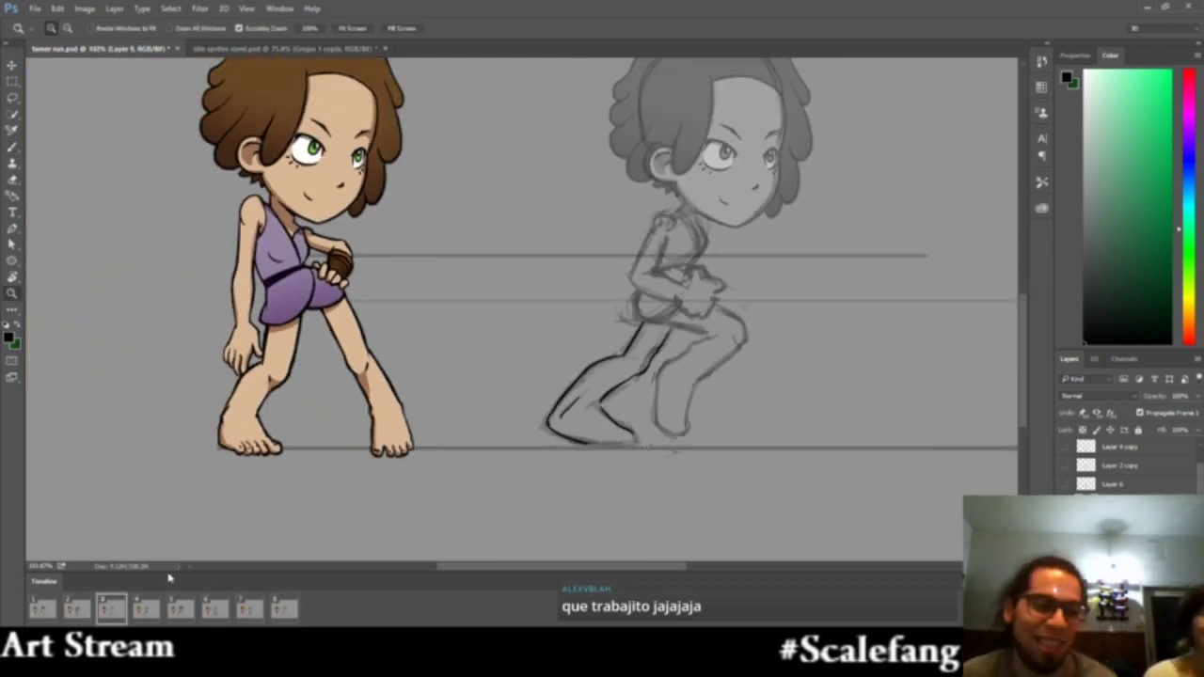
pyautogui.click(40, 609)
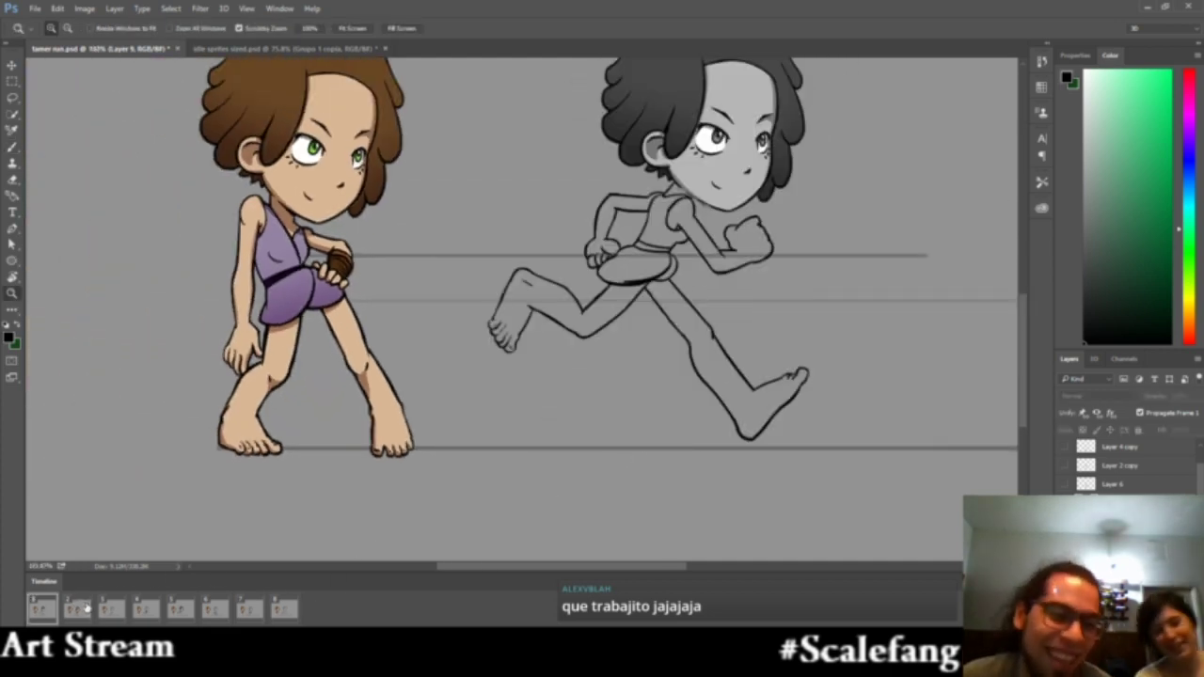
pyautogui.click(77, 608)
pyautogui.click(110, 609)
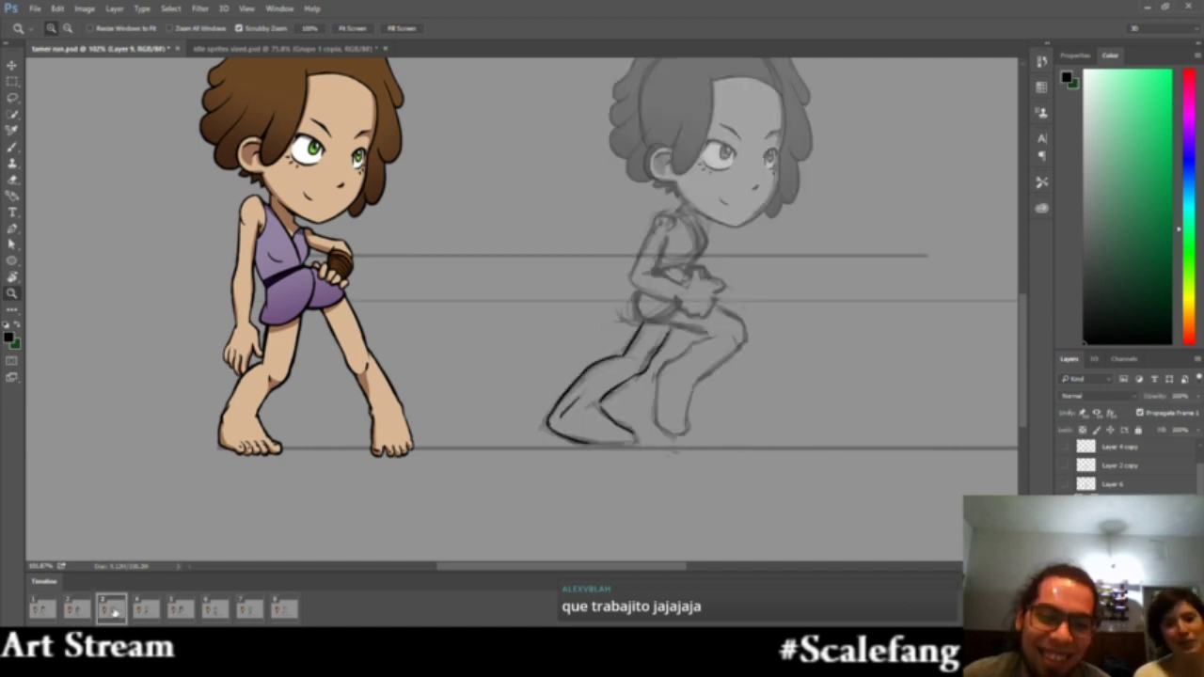
# Copy the inked toe end of the planted foot from frame 2, paste it into frame 3 and fit it onto the trailing foot
pyautogui.click(81, 614)
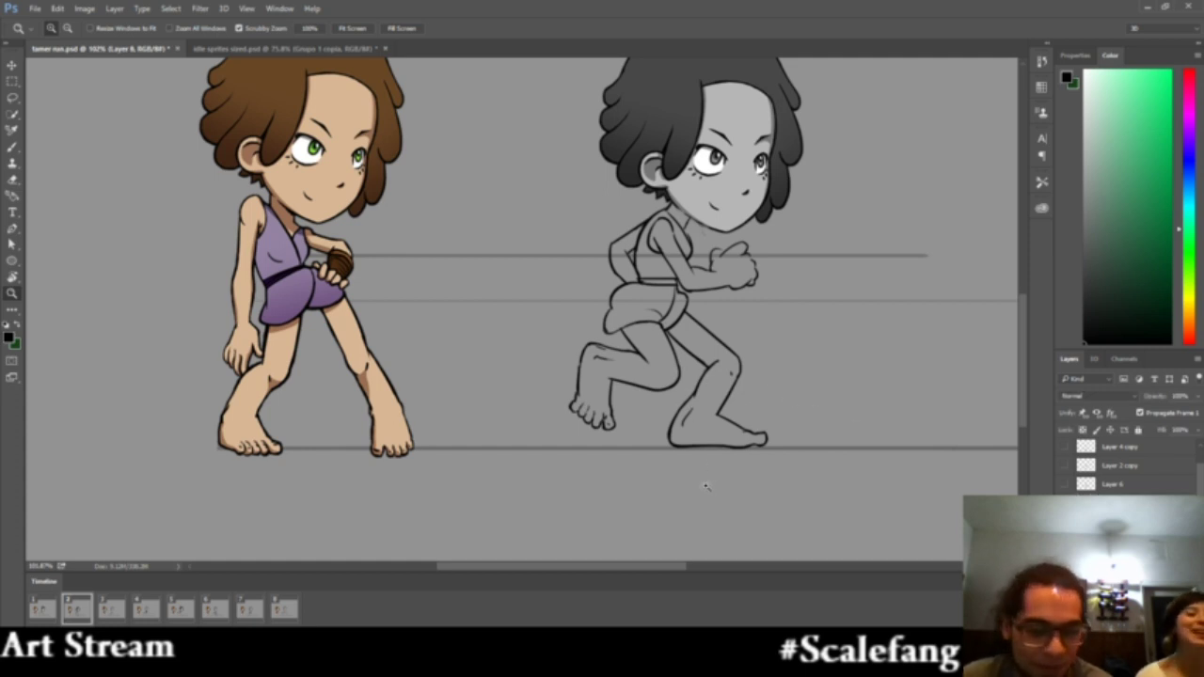
pyautogui.moveTo(706, 487); pyautogui.dragTo(743, 483)
pyautogui.press('l')
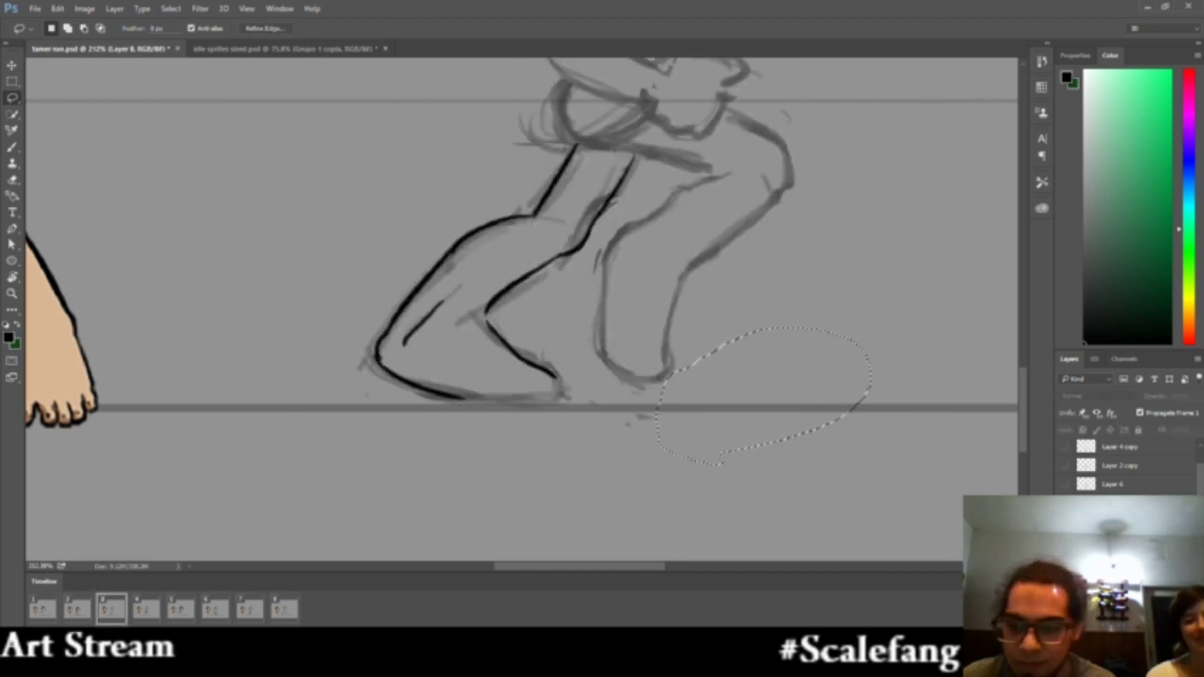
pyautogui.hotkey('ctrl', 'v')
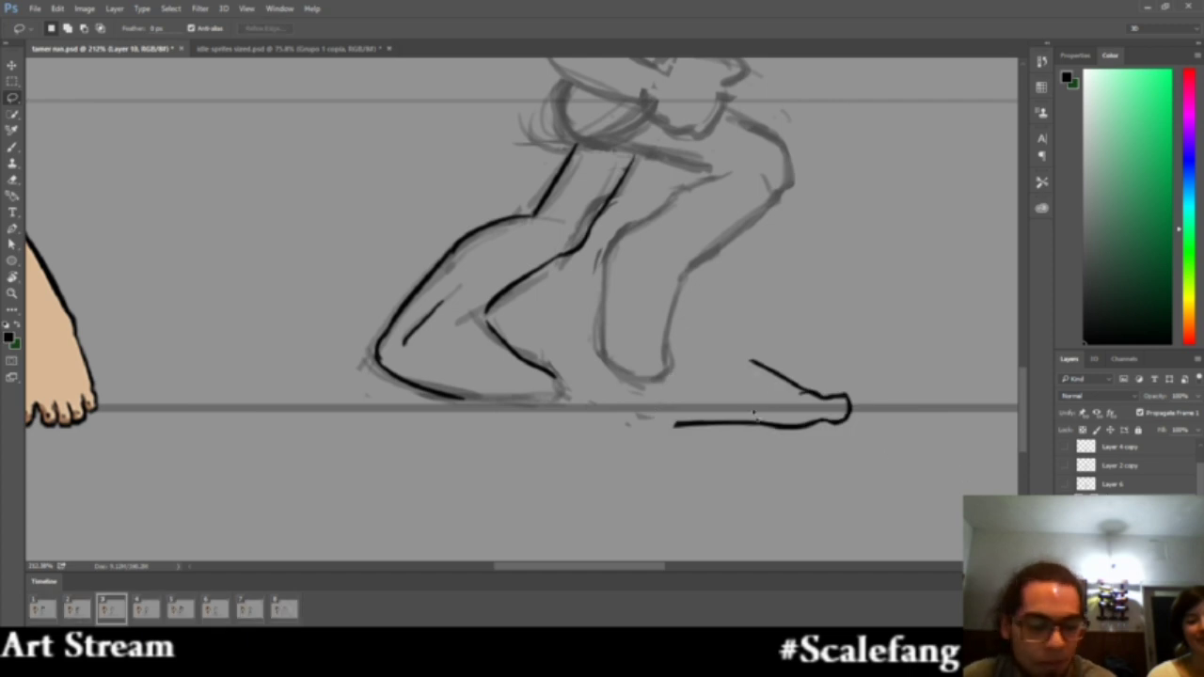
pyautogui.press('v')
pyautogui.moveTo(828, 422); pyautogui.dragTo(566, 405)
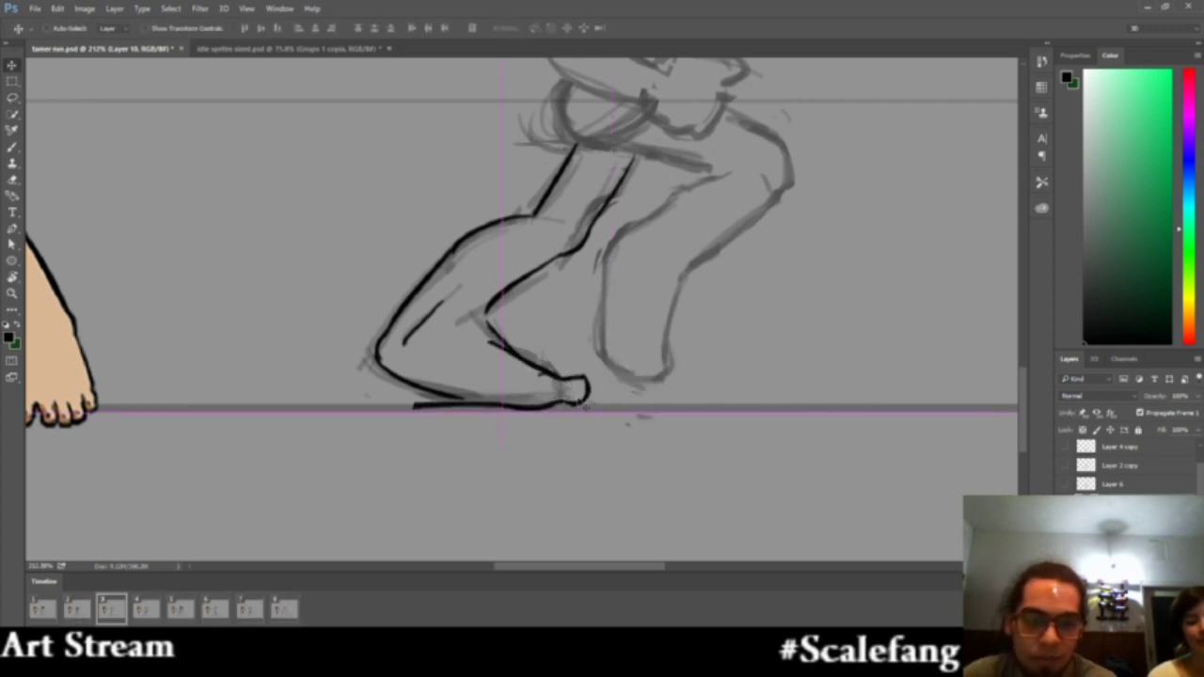
# Check the pasted toes across frames 1 to 3, hide their layer in frame 1 and show it again in frame 3
pyautogui.press('z')
pyautogui.moveTo(676, 420); pyautogui.dragTo(638, 457)
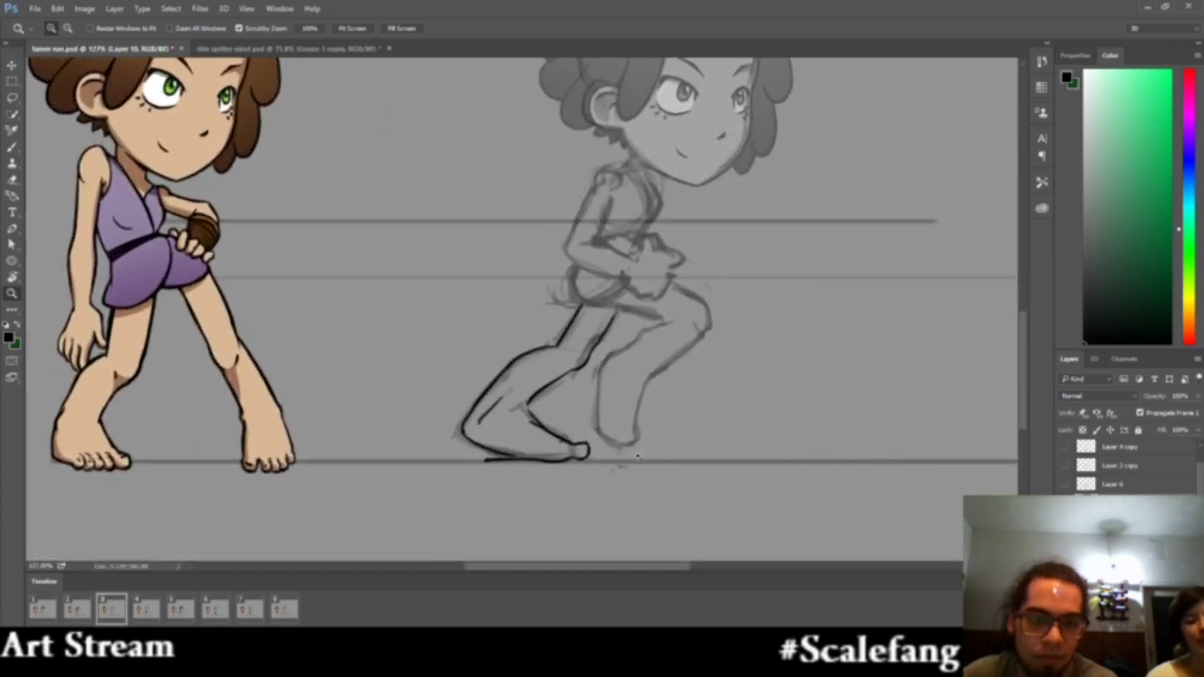
pyautogui.click(75, 609)
pyautogui.click(107, 607)
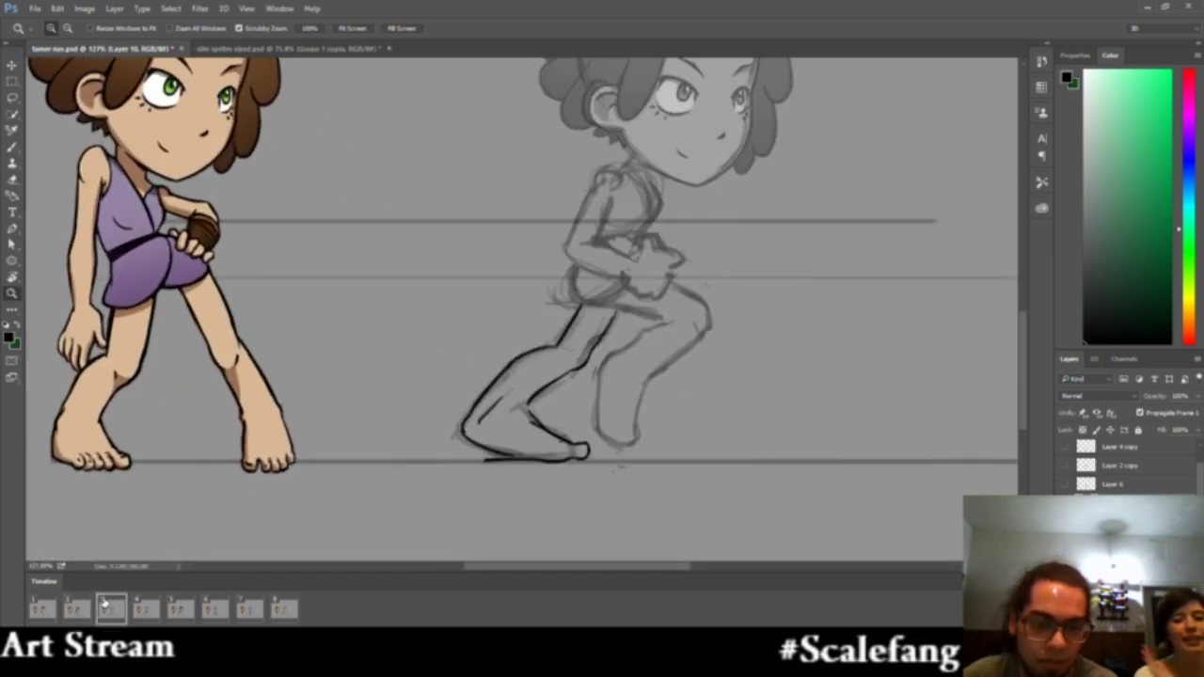
pyautogui.click(75, 609)
pyautogui.click(41, 608)
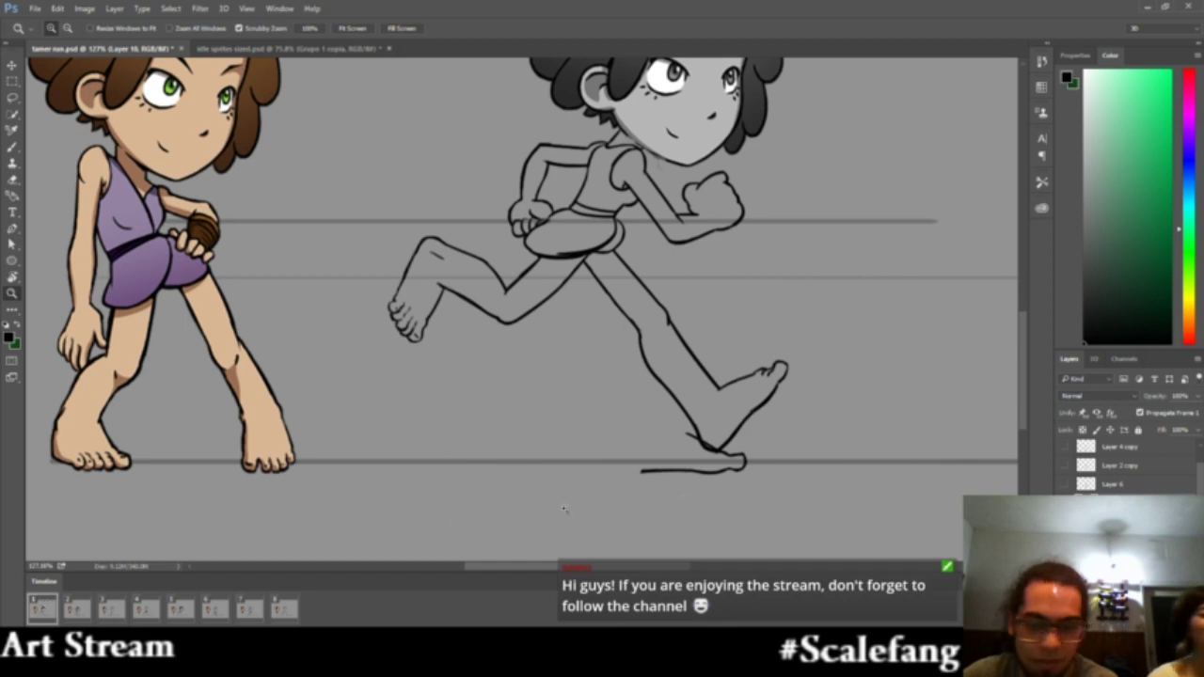
pyautogui.click(1065, 559)
pyautogui.click(113, 609)
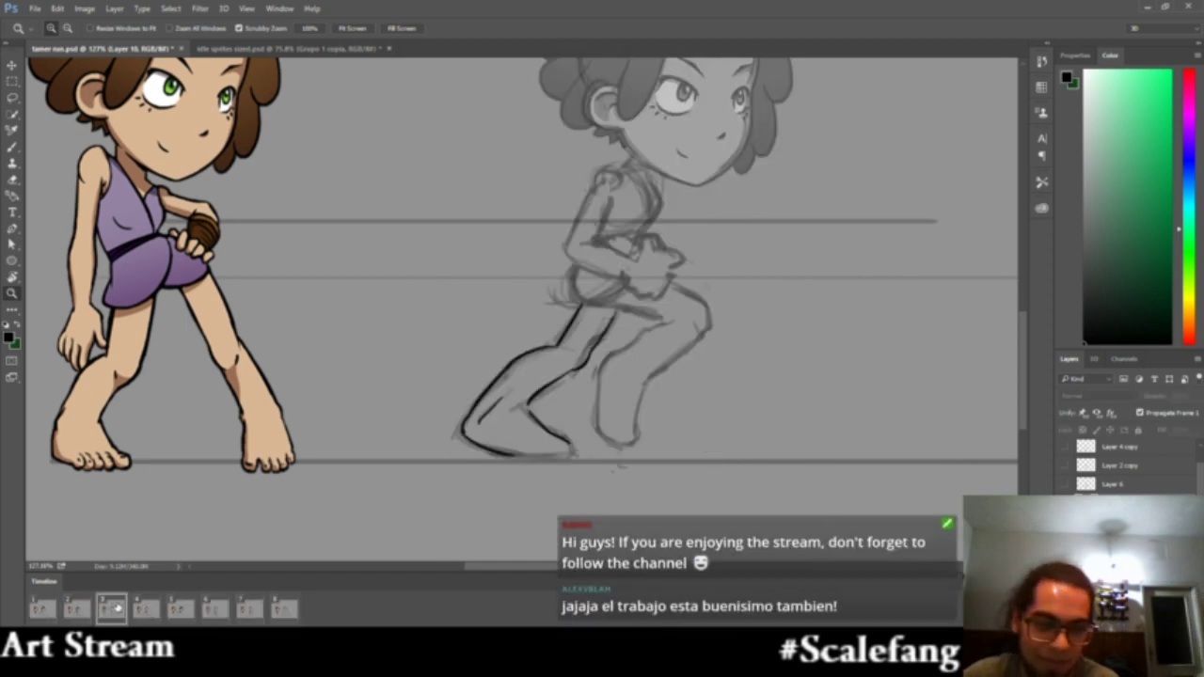
pyautogui.click(1065, 559)
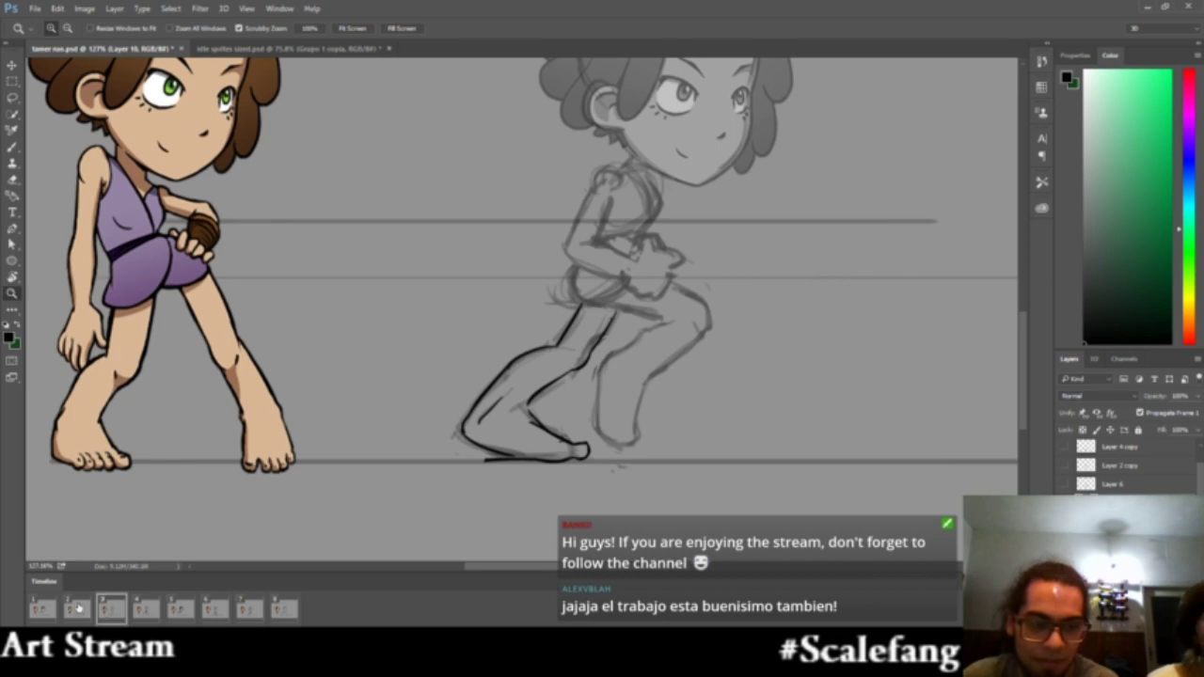
# Compare the trailing foot with its pasted toes in frame 3 against the foot in frame 2
pyautogui.click(81, 611)
pyautogui.click(102, 609)
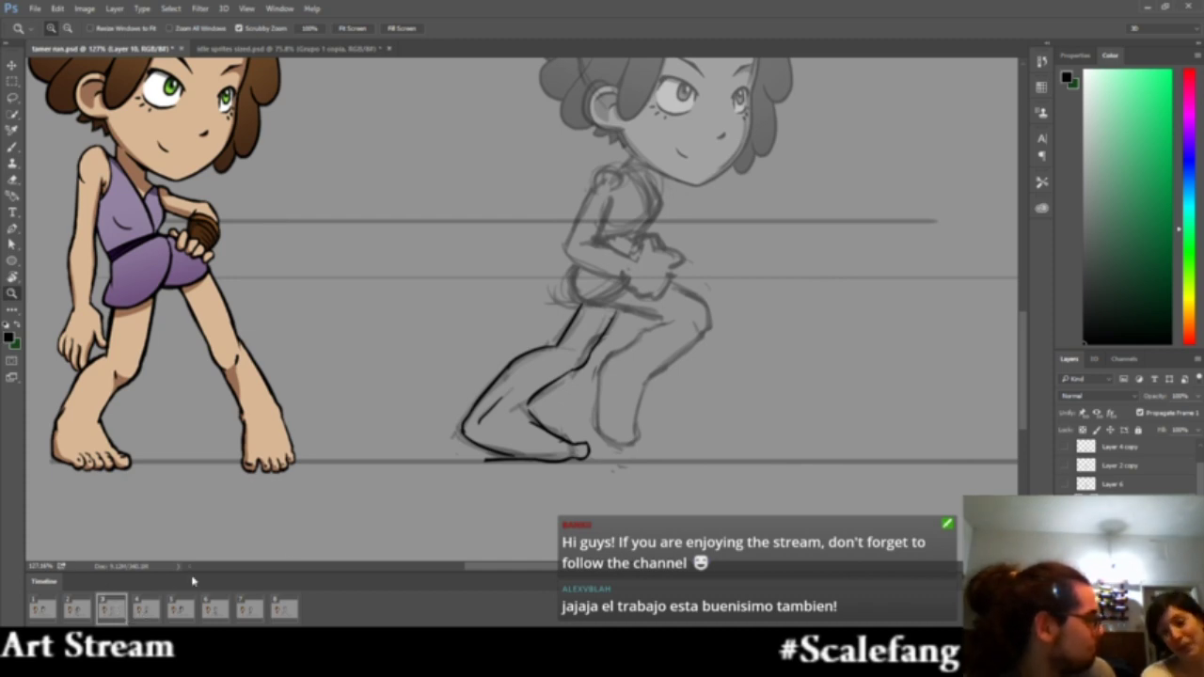
pyautogui.moveTo(575, 464); pyautogui.dragTo(545, 471)
pyautogui.scroll(4, 544, 470)
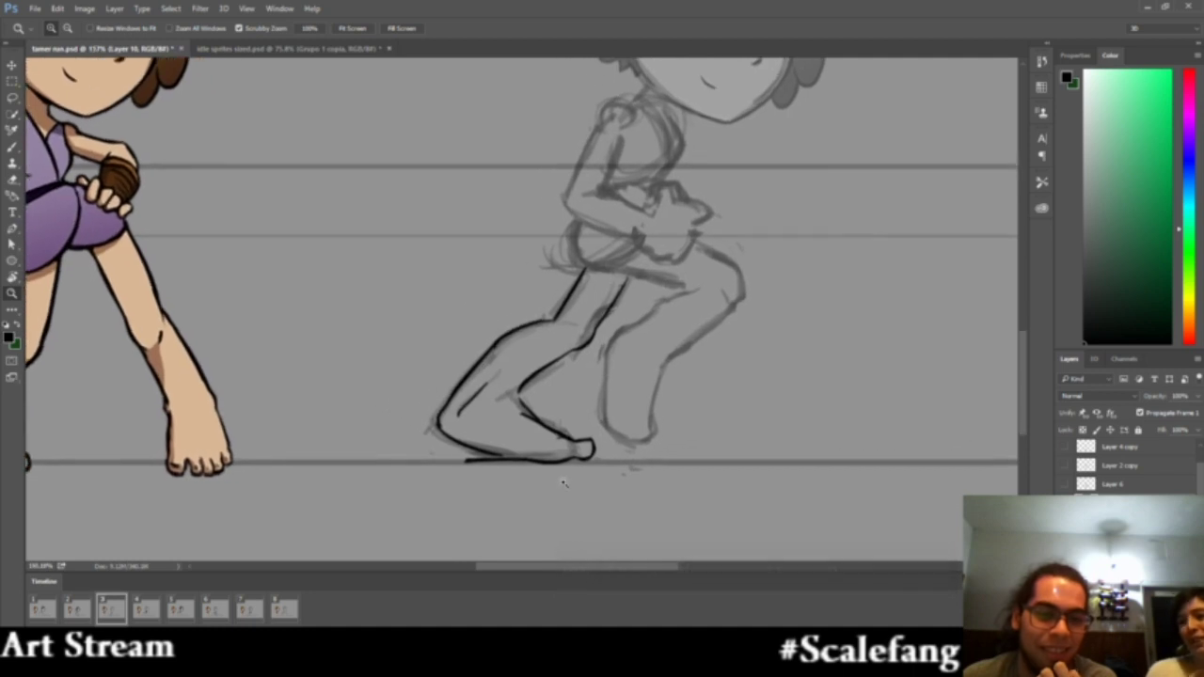
pyautogui.click(84, 610)
pyautogui.click(106, 610)
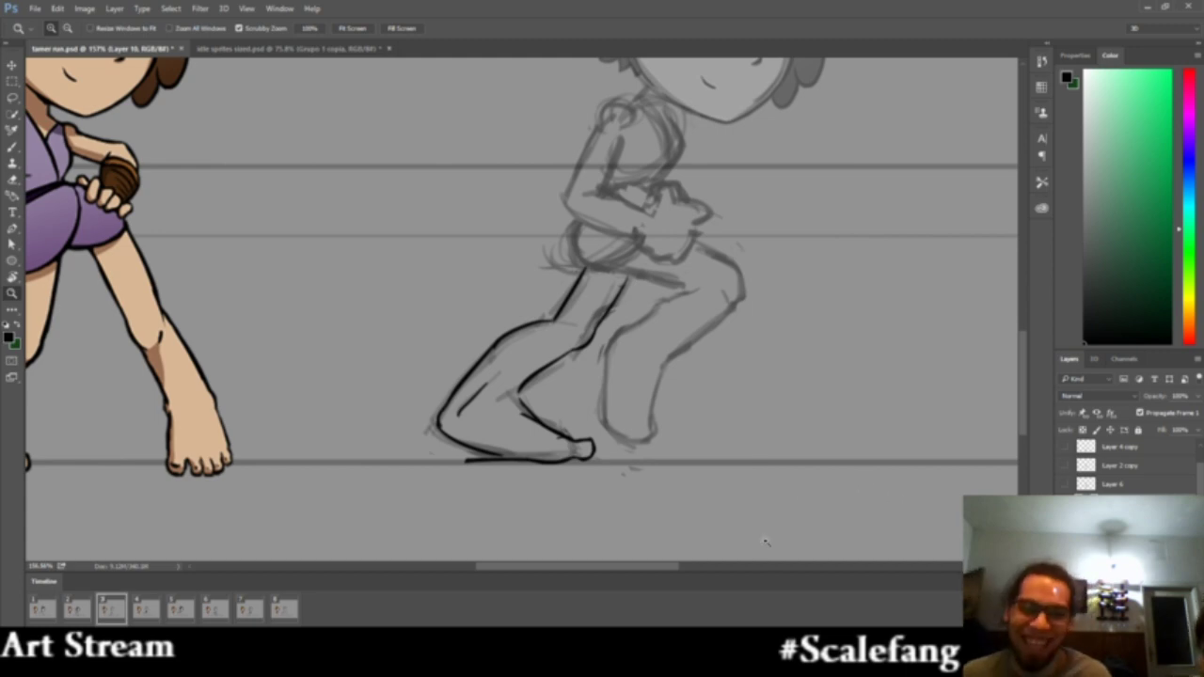
# Merge the pasted toes layer with frame 3's leg line-art layer
pyautogui.scroll(4, 450, 443)
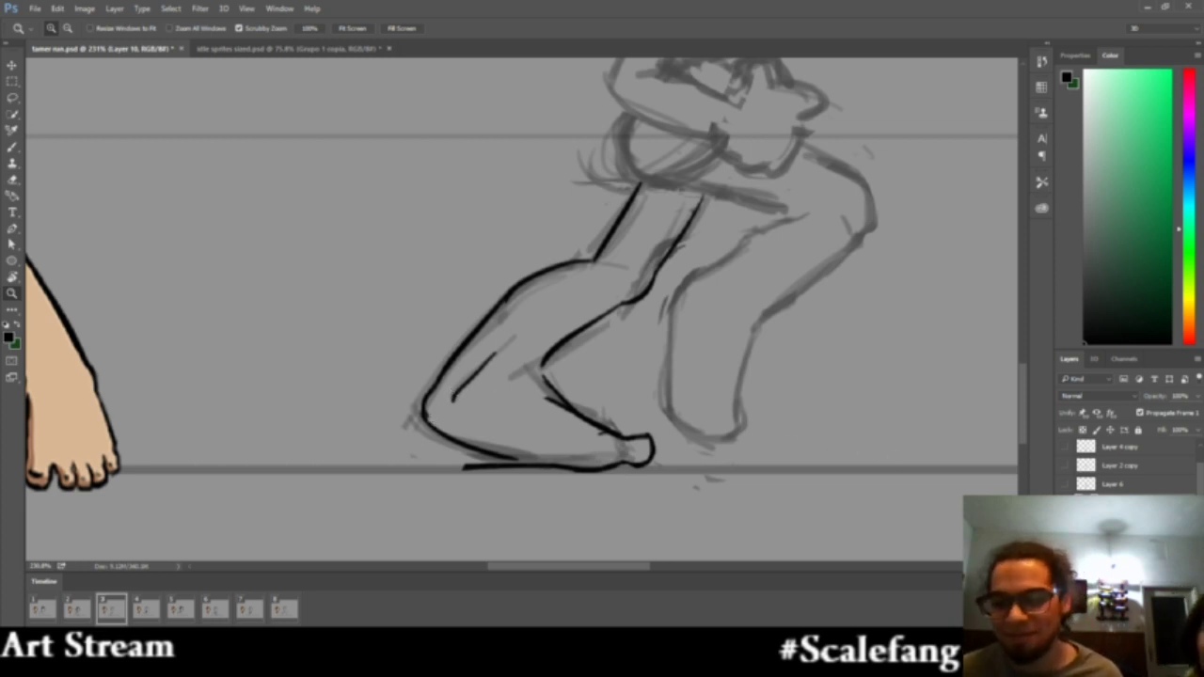
pyautogui.keyDown('shift'); pyautogui.click(1119, 558); pyautogui.keyUp('shift')
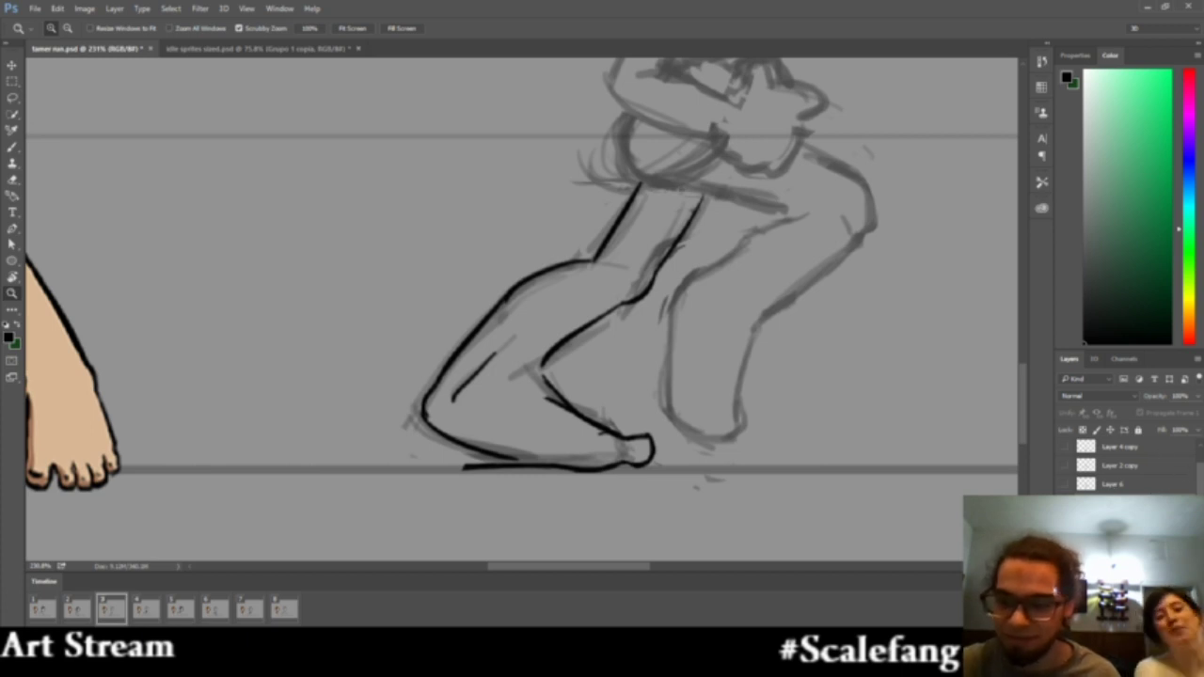
pyautogui.rightClick(1129, 488)
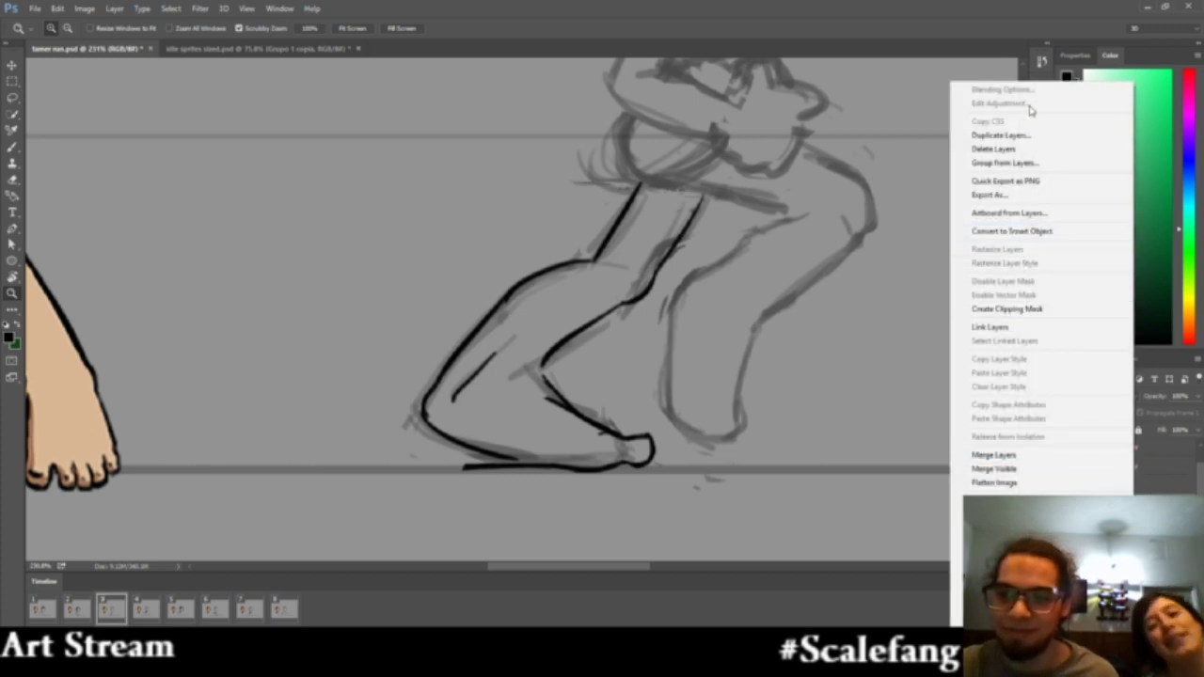
pyautogui.click(999, 456)
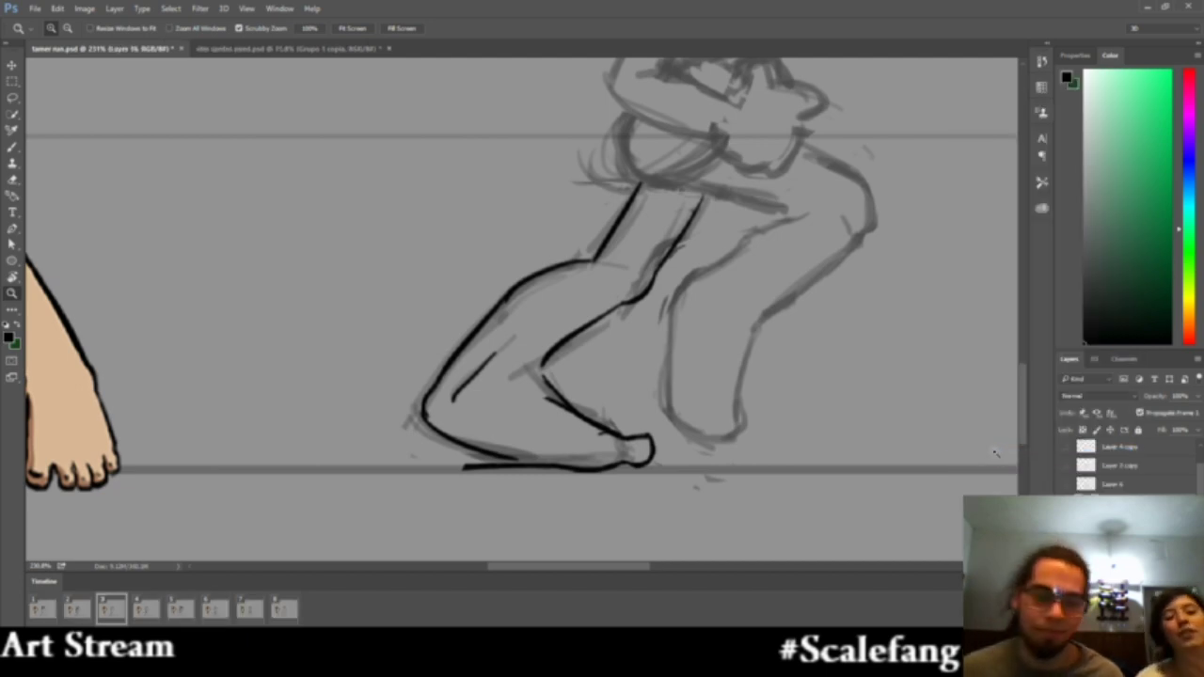
# Erase the overlapping line ends around the pasted toes and ink the sole into one continuous line from the heel
pyautogui.press('e')
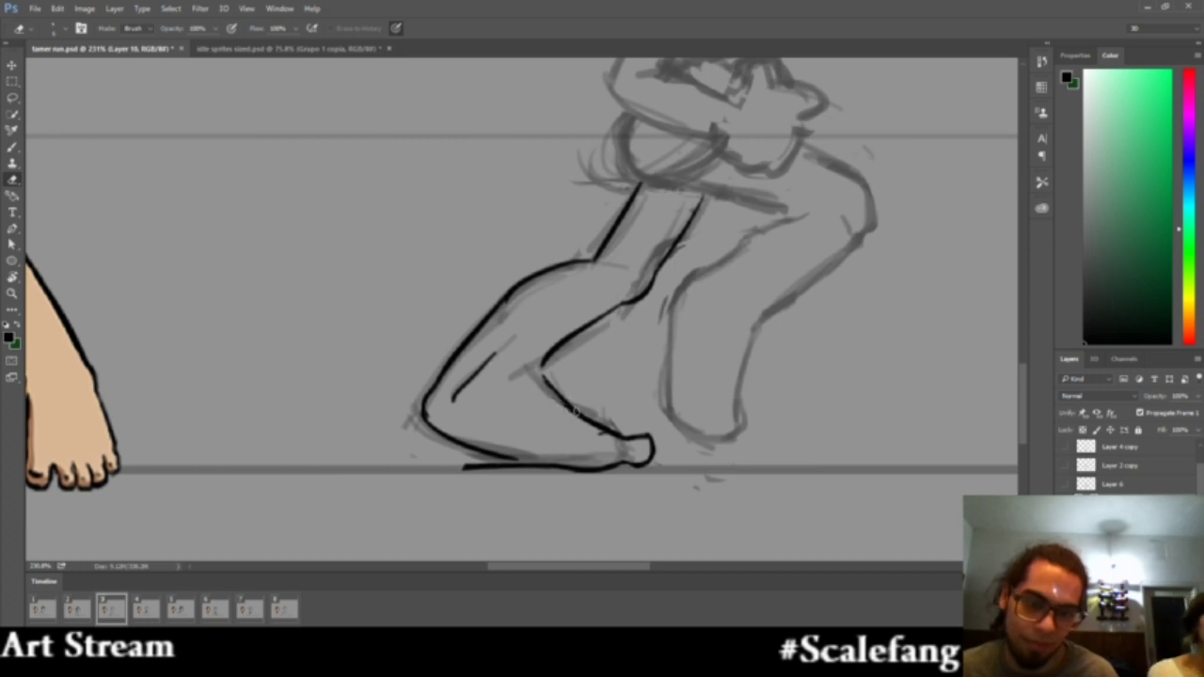
pyautogui.moveTo(469, 465)
pyautogui.mouseDown()
pyautogui.moveTo(509, 475)
pyautogui.moveTo(468, 474)
pyautogui.moveTo(548, 470)
pyautogui.moveTo(522, 478)
pyautogui.moveTo(552, 464)
pyautogui.mouseUp()
pyautogui.press('b')
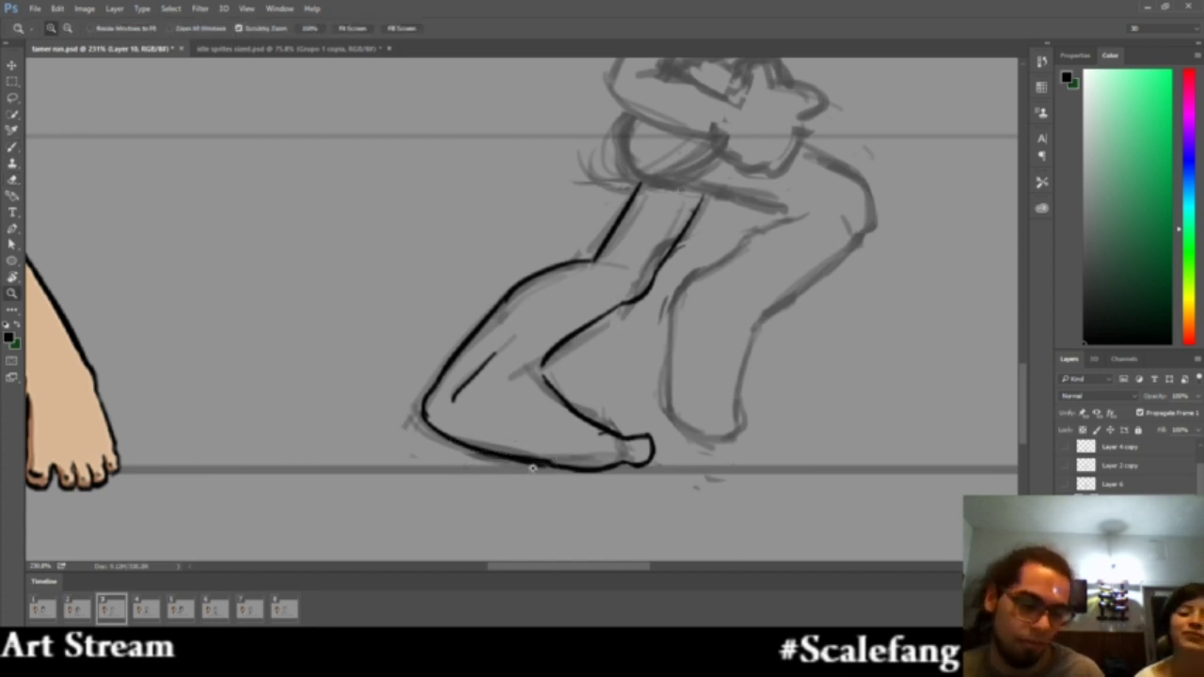
pyautogui.press('e')
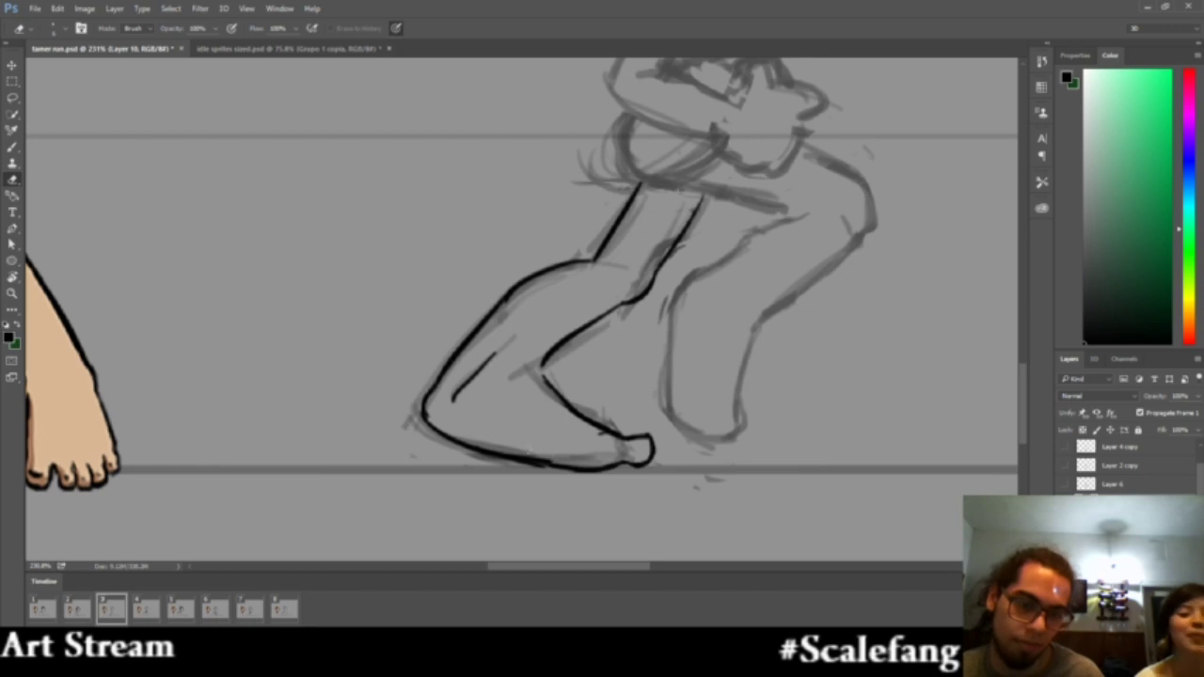
# Check the length of frame 3's joined trailing foot against the foot in frame 2
pyautogui.press('z')
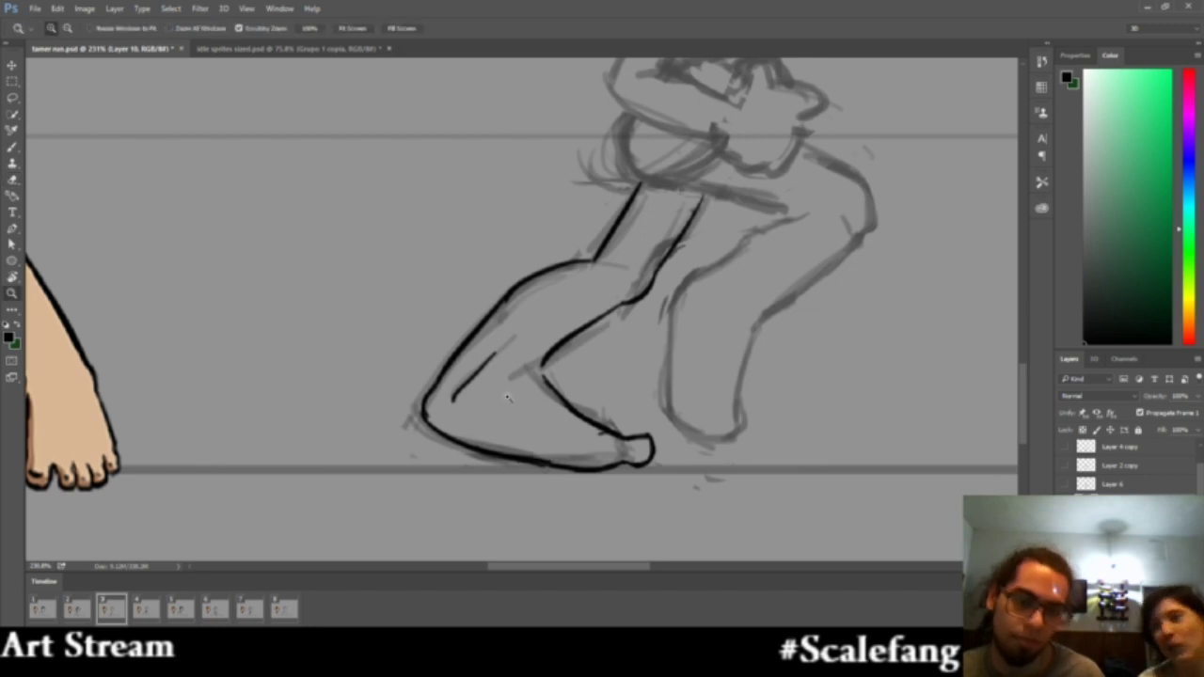
pyautogui.keyDown('alt'); pyautogui.click(469, 490); pyautogui.keyUp('alt')
pyautogui.moveTo(470, 490)
pyautogui.mouseDown()
pyautogui.moveTo(559, 492)
pyautogui.moveTo(485, 461)
pyautogui.mouseUp()
pyautogui.click(90, 609)
pyautogui.click(111, 609)
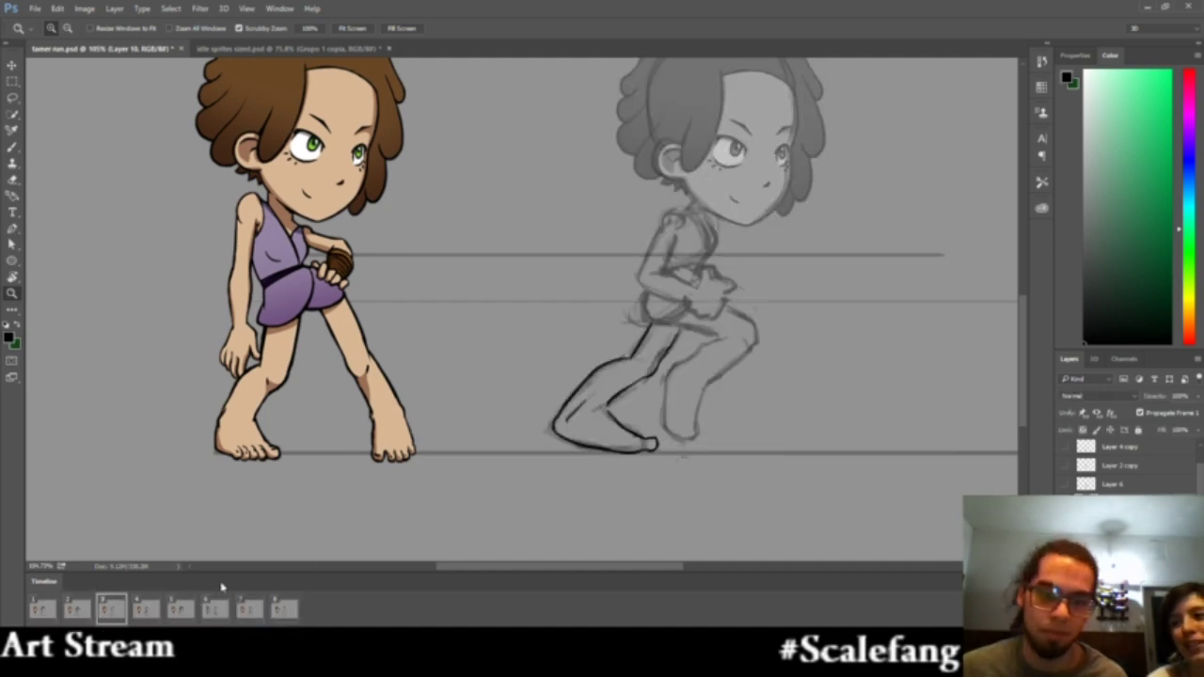
# Select the front part of the trailing foot with the Lasso, nudge it left to shorten the foot, and deselect
pyautogui.moveTo(640, 490); pyautogui.dragTo(705, 491)
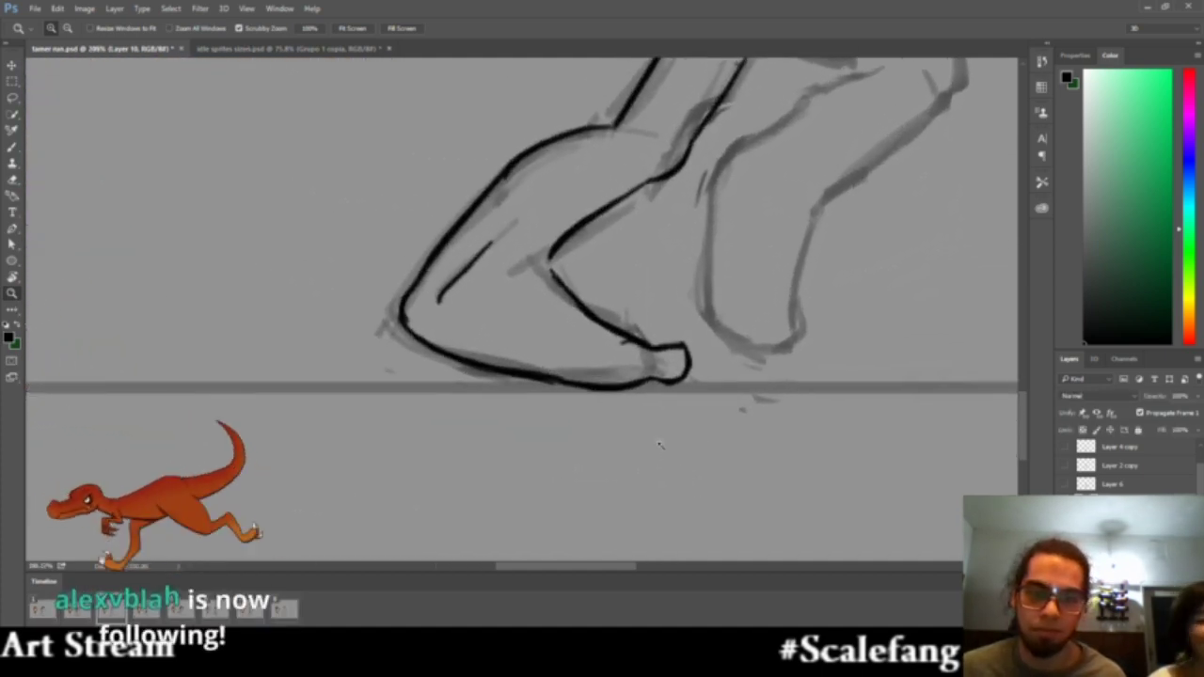
pyautogui.press('l')
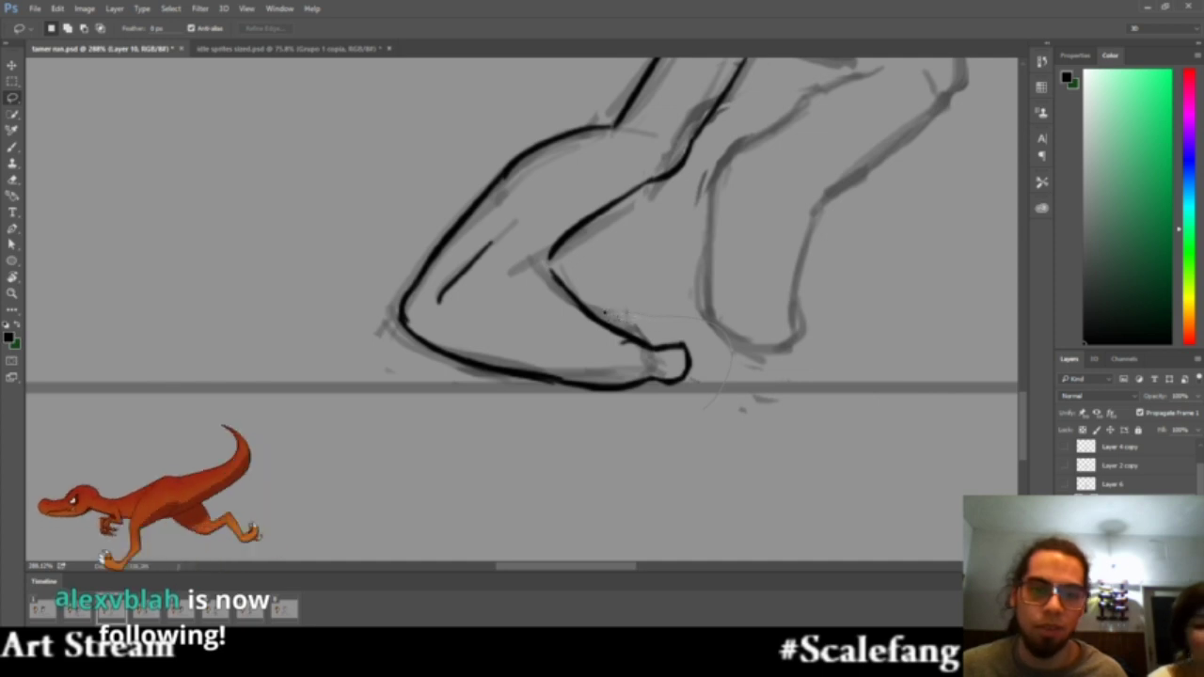
pyautogui.moveTo(523, 350)
pyautogui.mouseDown()
pyautogui.moveTo(572, 424)
pyautogui.moveTo(715, 395)
pyautogui.moveTo(659, 315)
pyautogui.moveTo(532, 320)
pyautogui.mouseUp()
pyautogui.hotkey('alt', 'Tab')
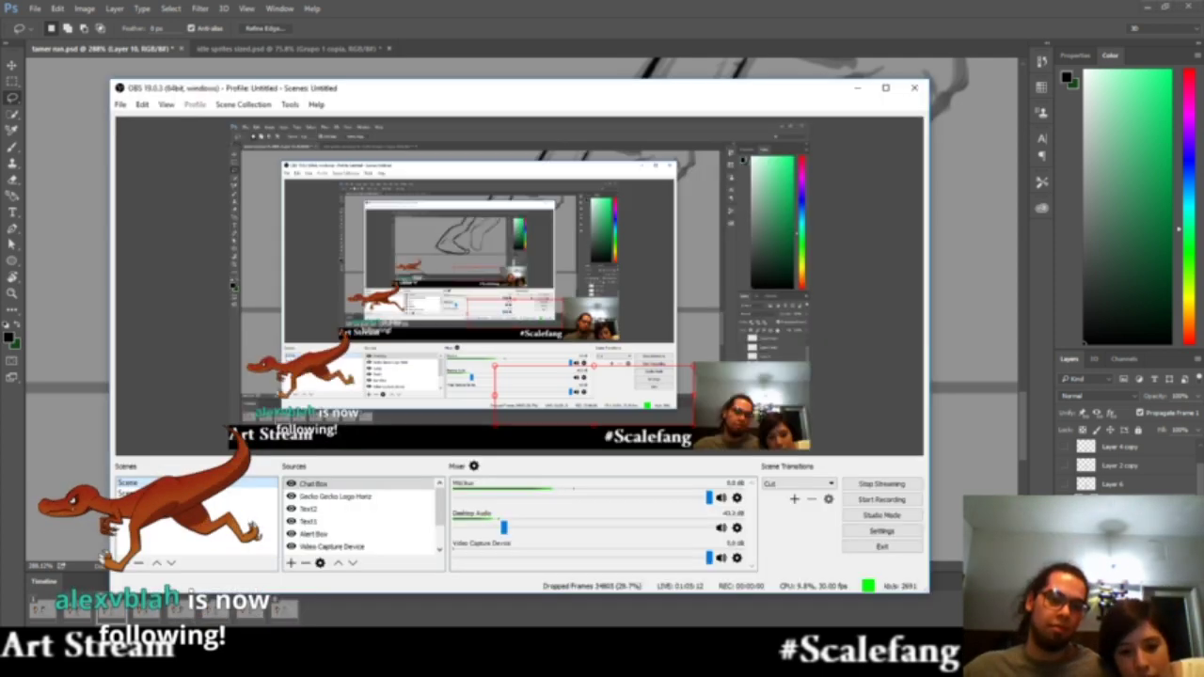
pyautogui.hotkey('alt', 'Tab')
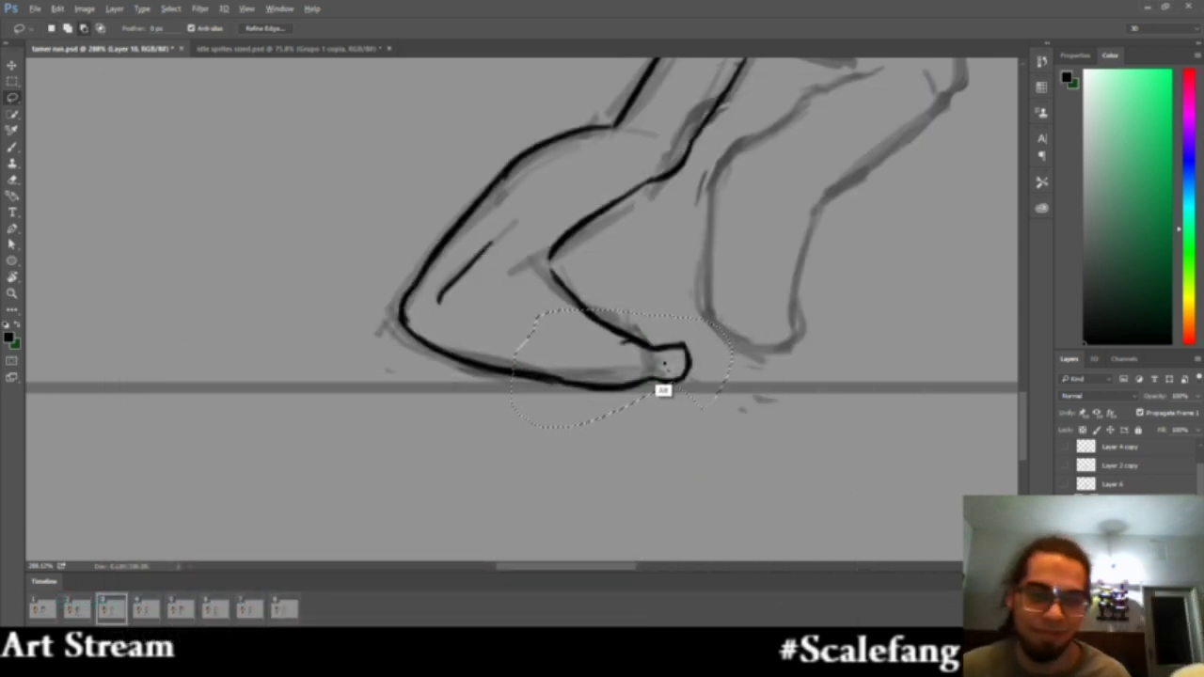
pyautogui.moveTo(664, 363)
pyautogui.mouseDown()
pyautogui.moveTo(647, 365)
pyautogui.moveTo(688, 384)
pyautogui.moveTo(679, 400)
pyautogui.moveTo(632, 422)
pyautogui.moveTo(624, 402)
pyautogui.mouseUp()
pyautogui.press('v')
pyautogui.press('Left')
pyautogui.press('Left')
pyautogui.press('Left')
pyautogui.press('Left')
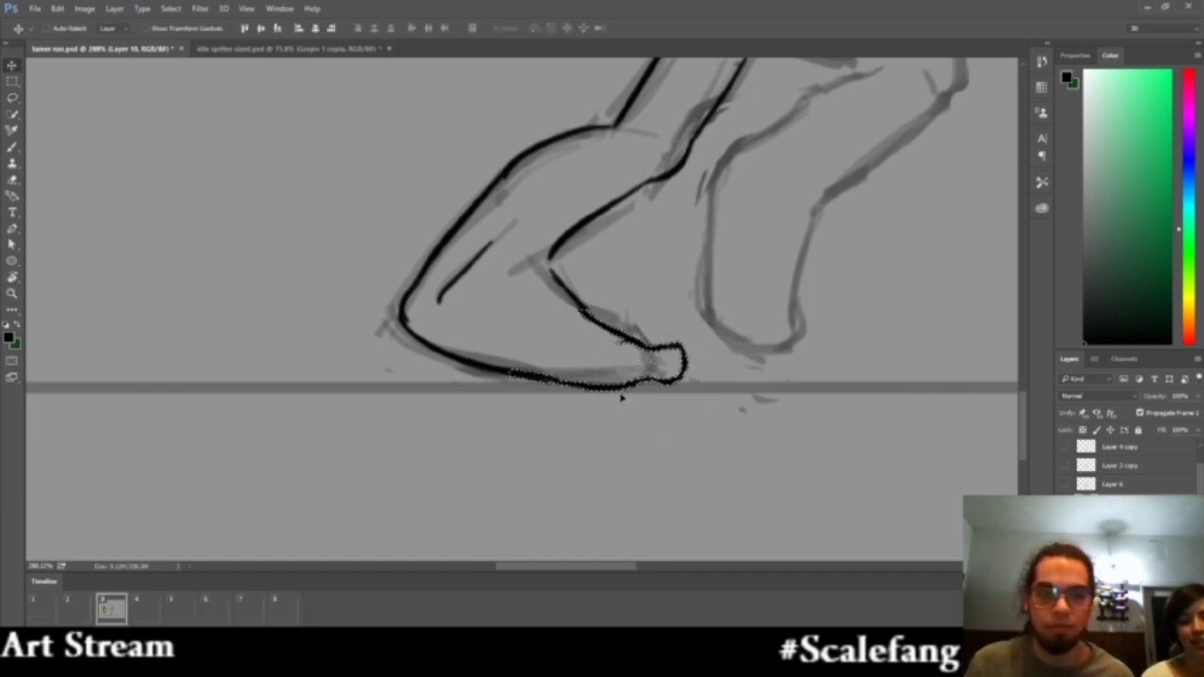
pyautogui.press('Left')
pyautogui.press('Left')
pyautogui.press('Left')
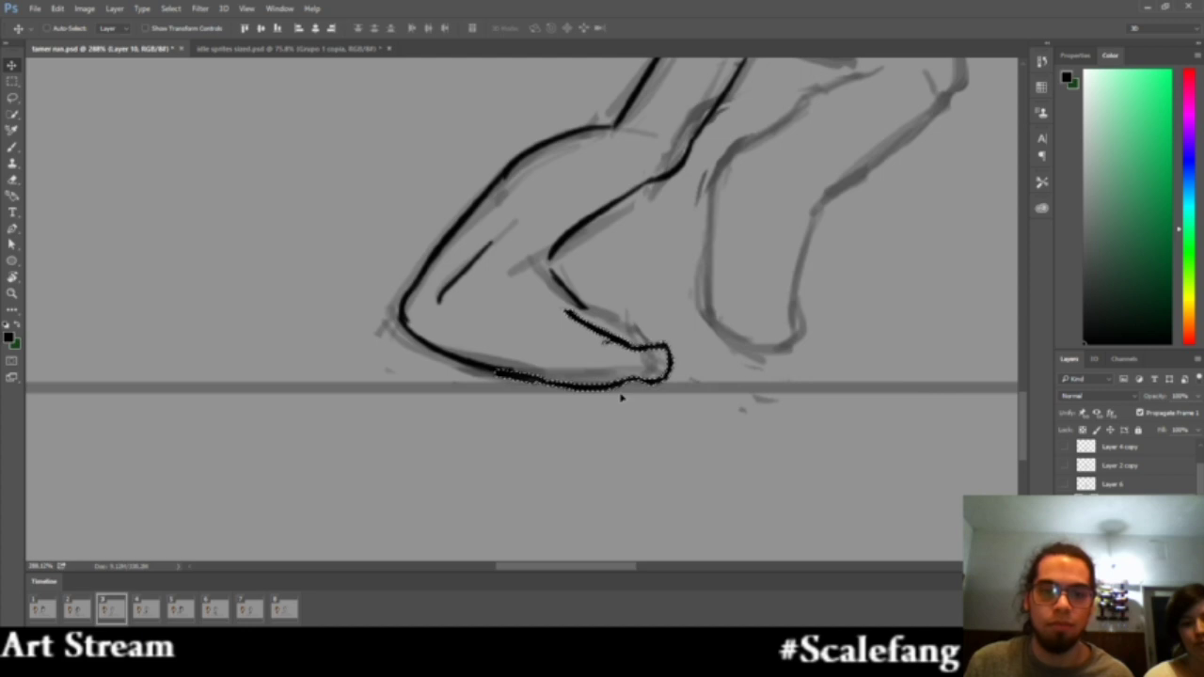
pyautogui.press('Left')
pyautogui.hotkey('ctrl', 'd')
# Erase the misaligned top line of frame 3's trailing foot, re-ink it from the ankle to the toes, and clean its edges
pyautogui.press('e')
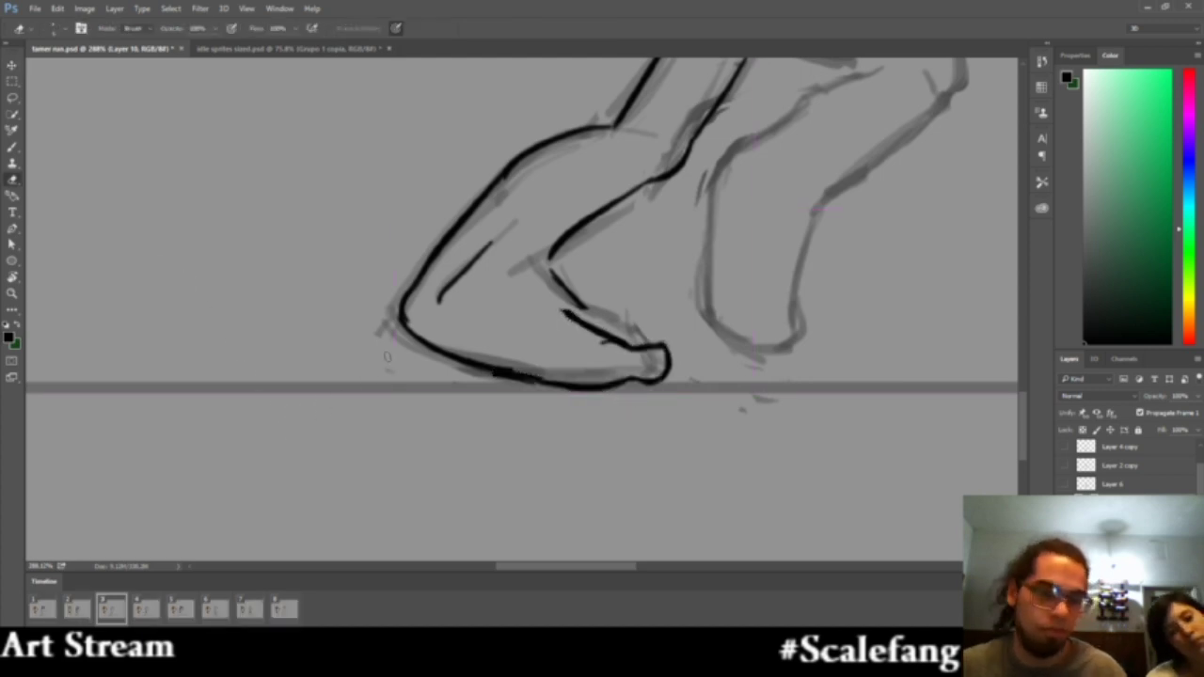
pyautogui.moveTo(596, 328); pyautogui.dragTo(607, 338)
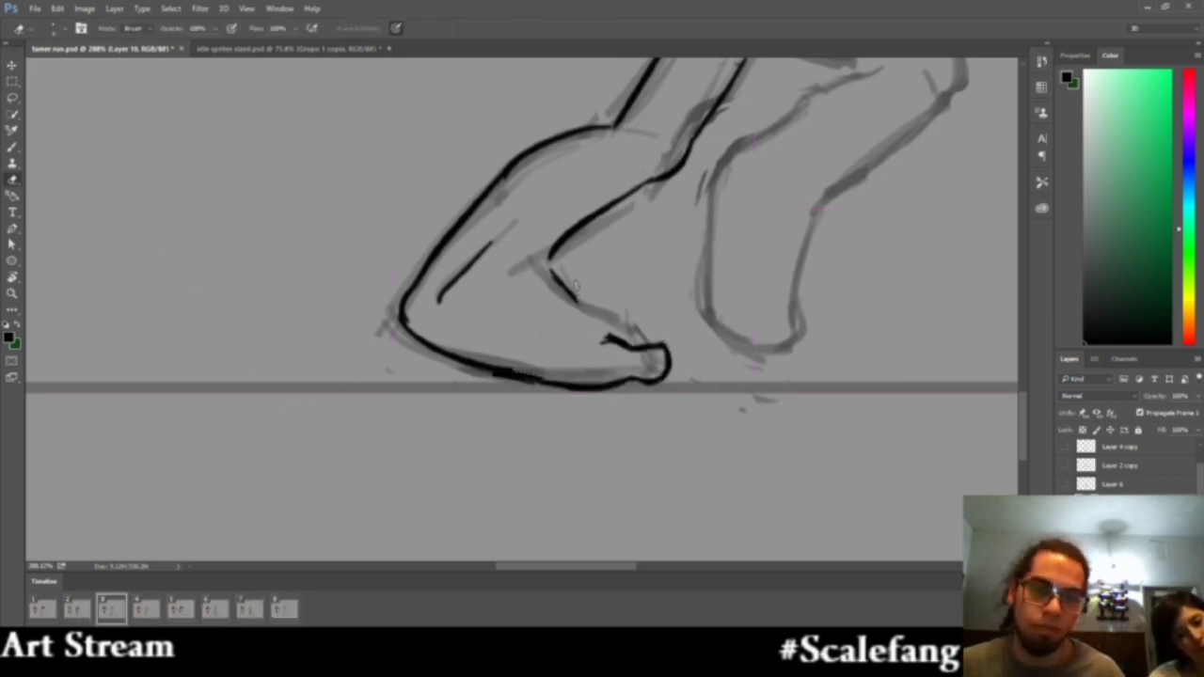
pyautogui.press('b')
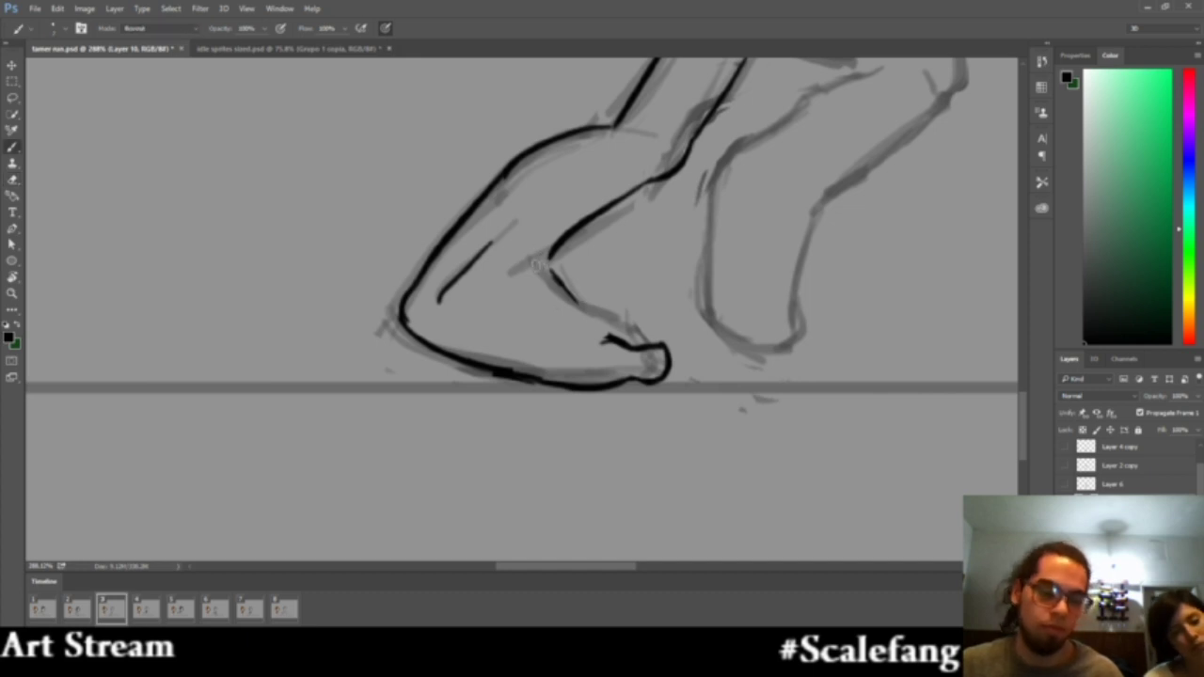
pyautogui.moveTo(552, 272)
pyautogui.mouseDown()
pyautogui.moveTo(591, 333)
pyautogui.moveTo(628, 348)
pyautogui.mouseUp()
pyautogui.hotkey('ctrl', 'z')
pyautogui.moveTo(566, 299); pyautogui.dragTo(618, 344)
pyautogui.press('w')
pyautogui.press('e')
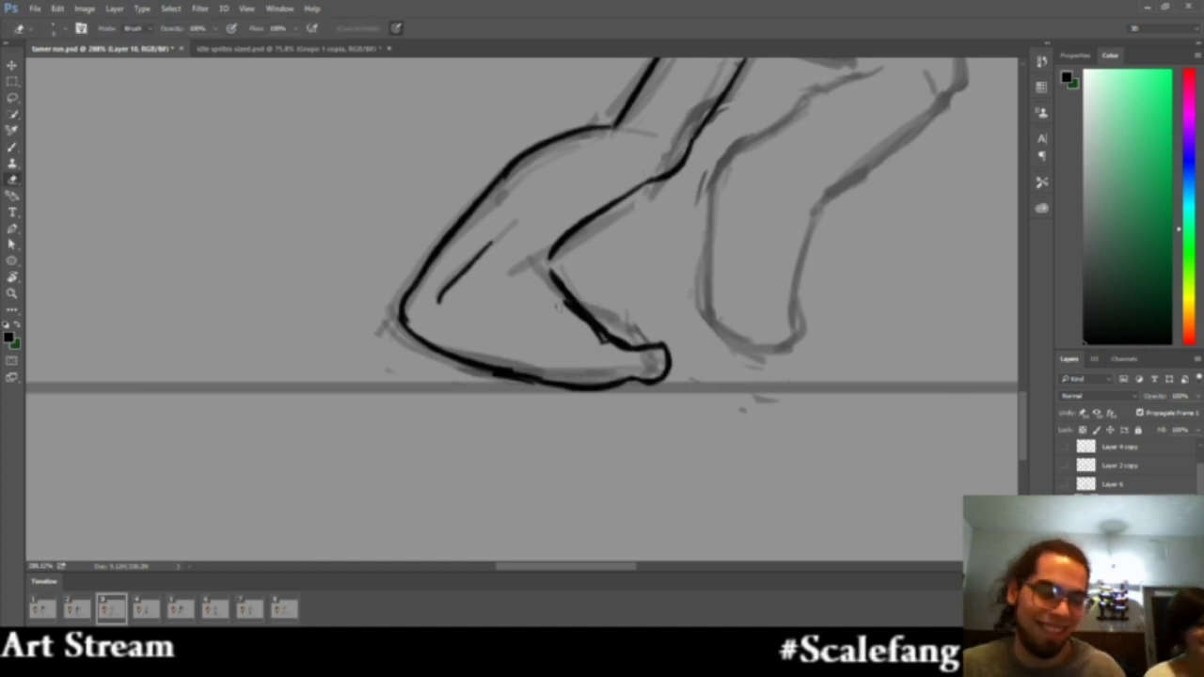
pyautogui.moveTo(564, 308)
pyautogui.mouseDown()
pyautogui.moveTo(612, 357)
pyautogui.moveTo(606, 340)
pyautogui.mouseUp()
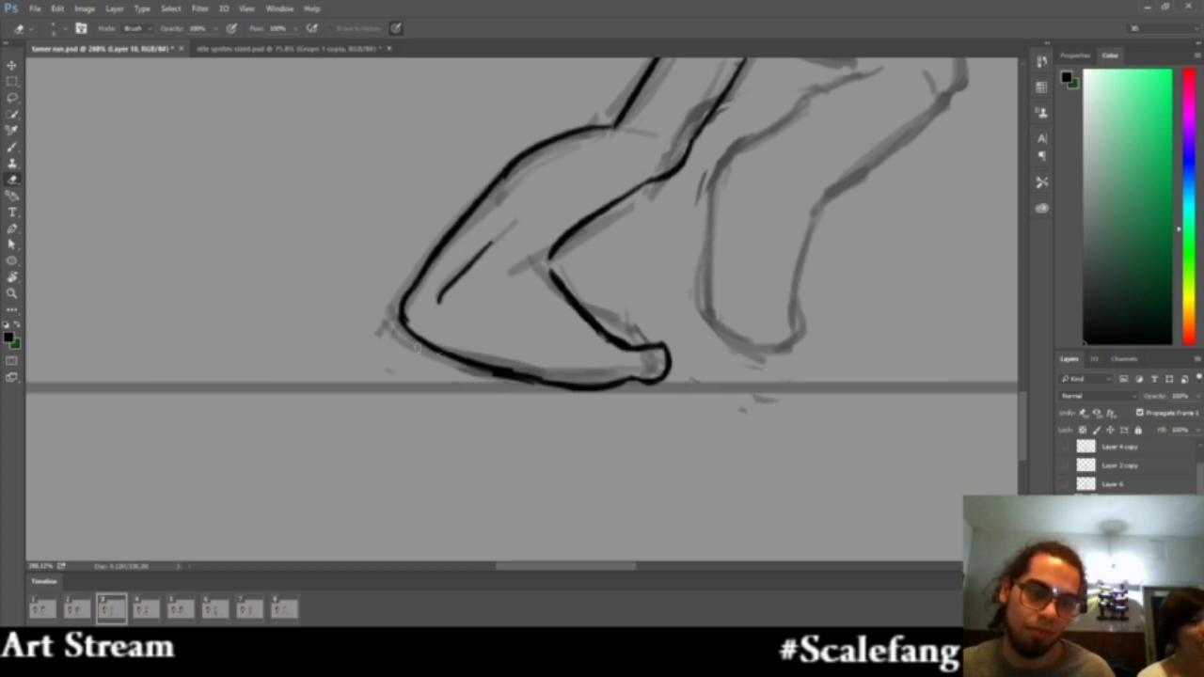
# Erase the sole of frame 3's trailing foot and re-ink it as a straighter line from the heel to the ball
pyautogui.moveTo(419, 348)
pyautogui.mouseDown()
pyautogui.moveTo(504, 387)
pyautogui.moveTo(530, 389)
pyautogui.moveTo(496, 369)
pyautogui.moveTo(543, 385)
pyautogui.moveTo(449, 355)
pyautogui.mouseUp()
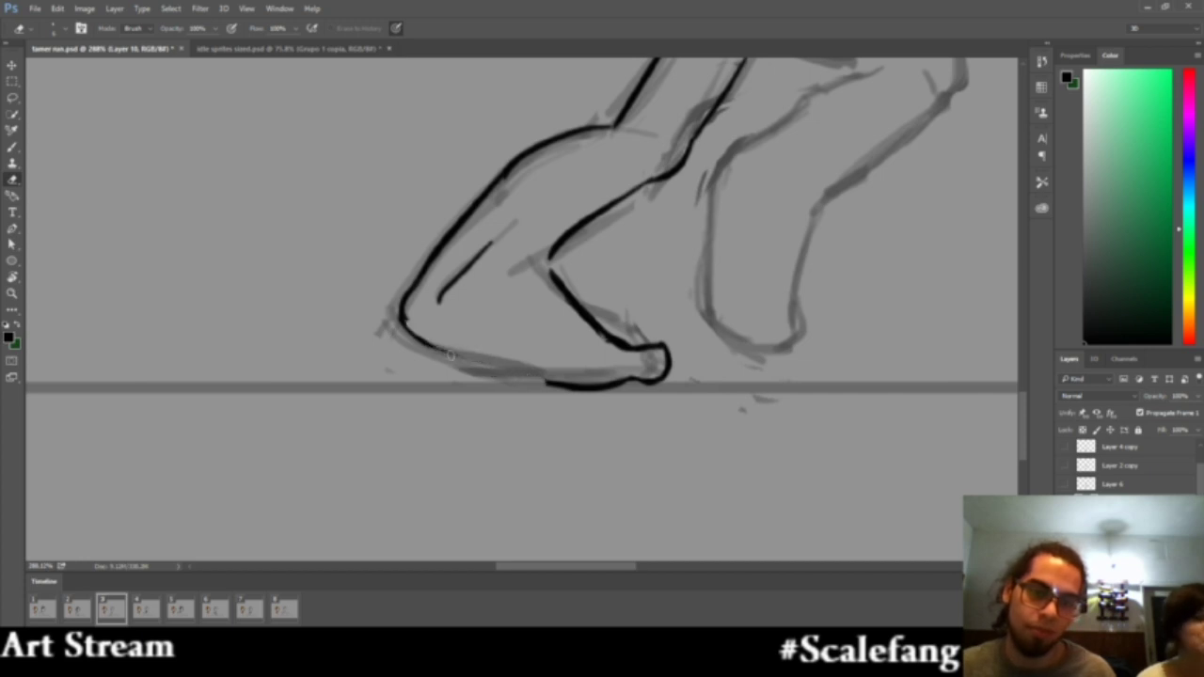
pyautogui.press('b')
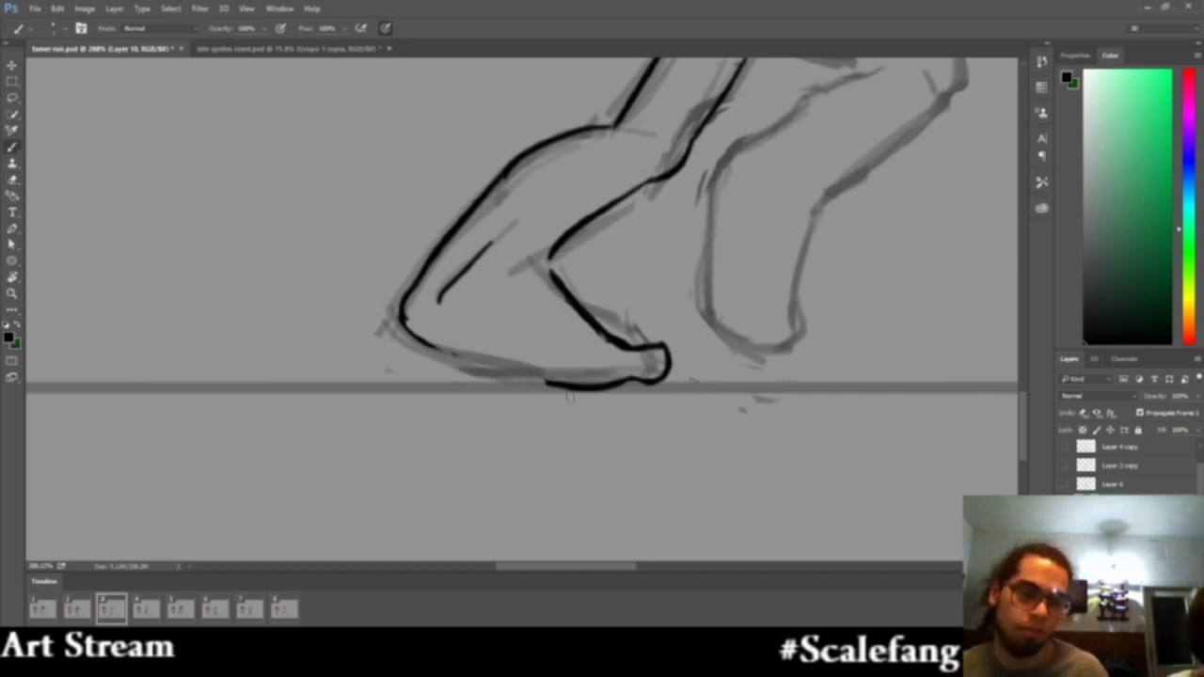
pyautogui.moveTo(511, 361); pyautogui.dragTo(549, 382)
pyautogui.hotkey('ctrl', 'z')
pyautogui.moveTo(406, 329); pyautogui.dragTo(547, 380)
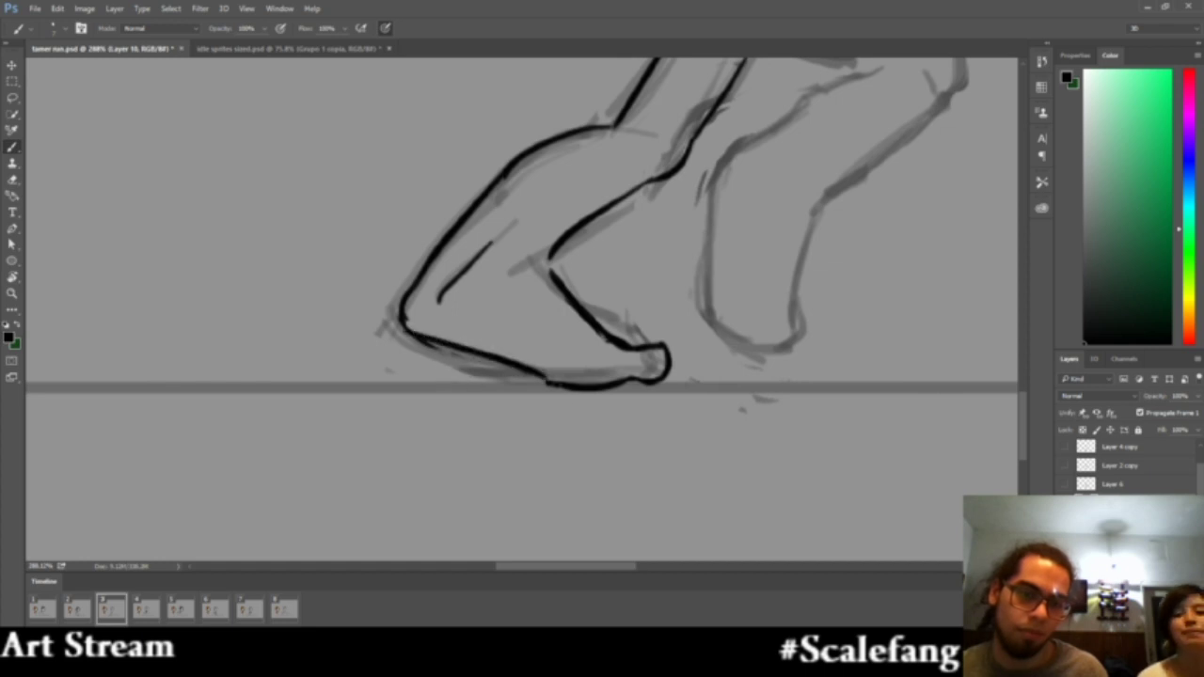
pyautogui.hotkey('ctrl', 'z')
pyautogui.moveTo(414, 331); pyautogui.dragTo(552, 384)
pyautogui.hotkey('ctrl', 'z')
pyautogui.moveTo(445, 346); pyautogui.dragTo(555, 384)
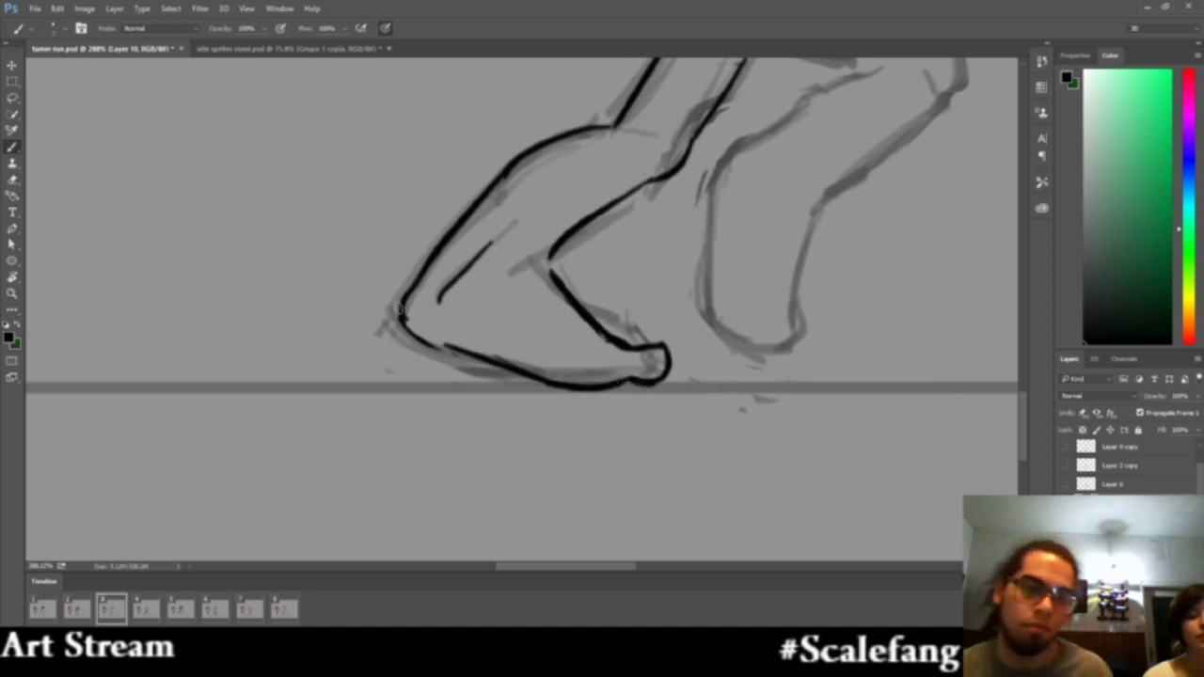
# Join the heel to the new sole line, clean up the corner, and undo the stray stroke across the heel
pyautogui.moveTo(399, 308); pyautogui.dragTo(475, 355)
pyautogui.press('e')
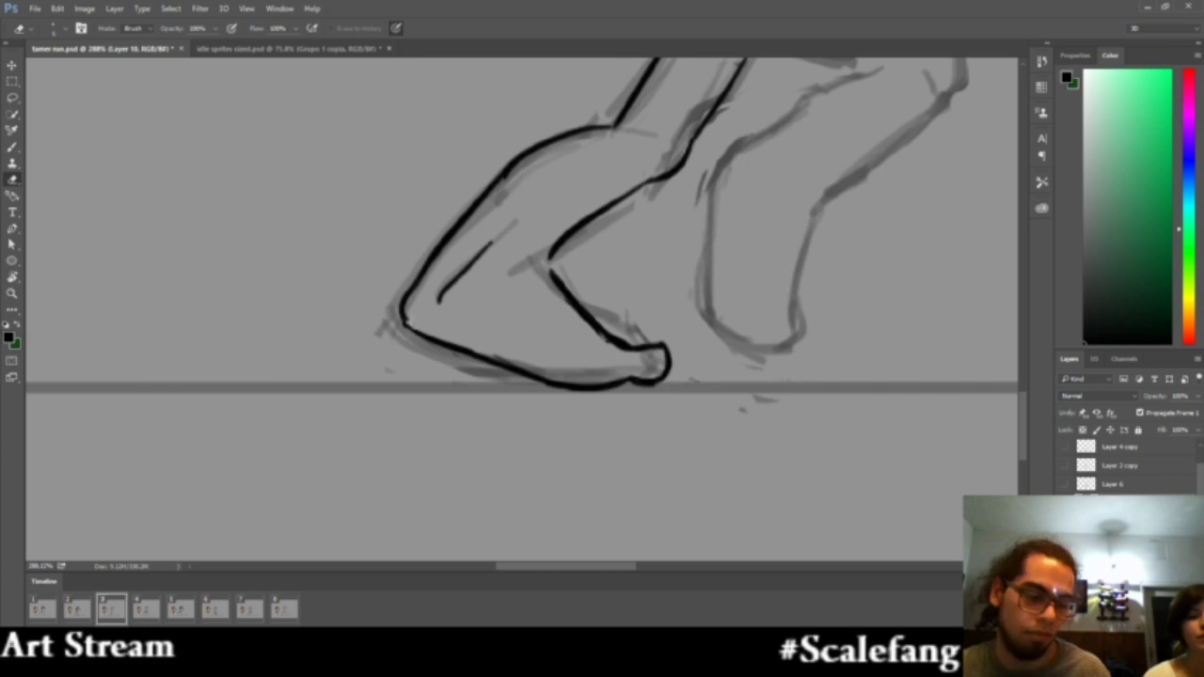
pyautogui.press('b')
pyautogui.moveTo(483, 320); pyautogui.dragTo(388, 347)
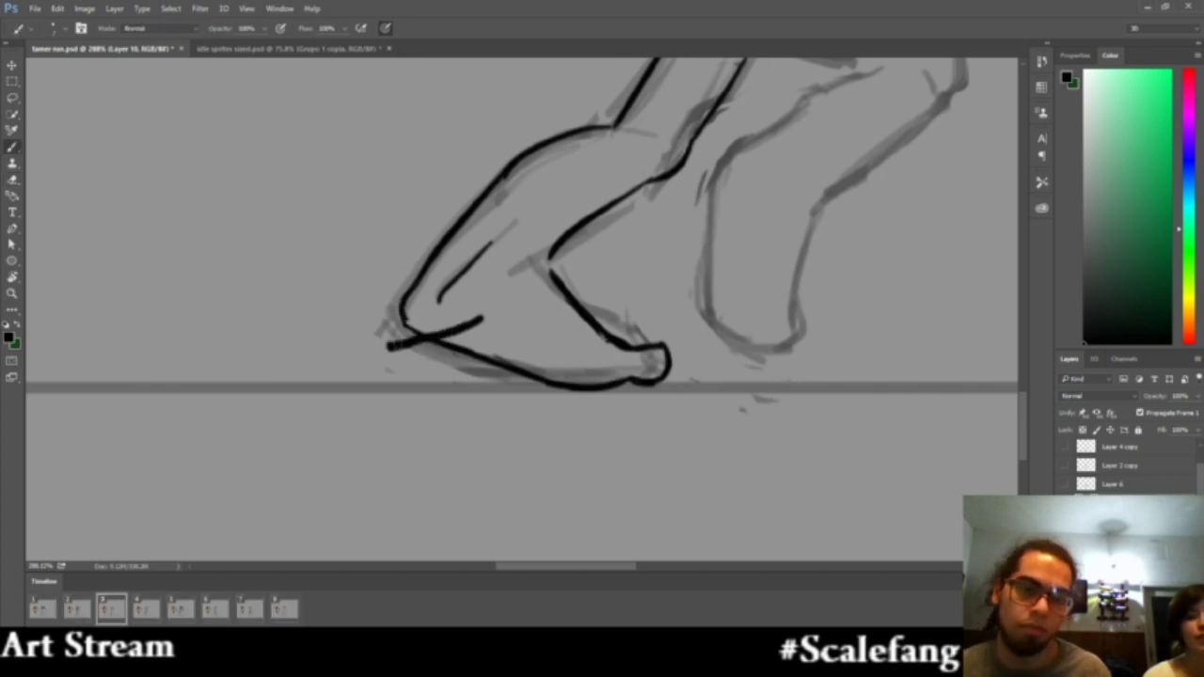
pyautogui.hotkey('ctrl', 'z')
pyautogui.press('z')
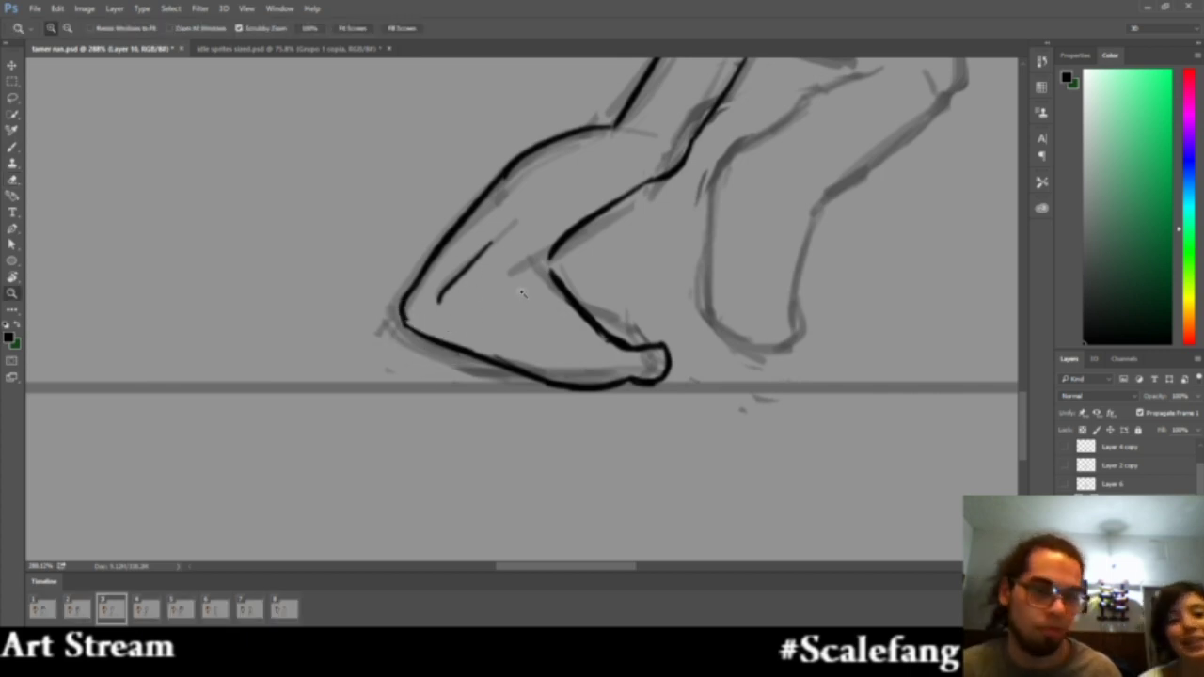
pyautogui.moveTo(526, 299)
pyautogui.mouseDown()
pyautogui.moveTo(315, 315)
pyautogui.moveTo(503, 323)
pyautogui.mouseUp()
pyautogui.press('e')
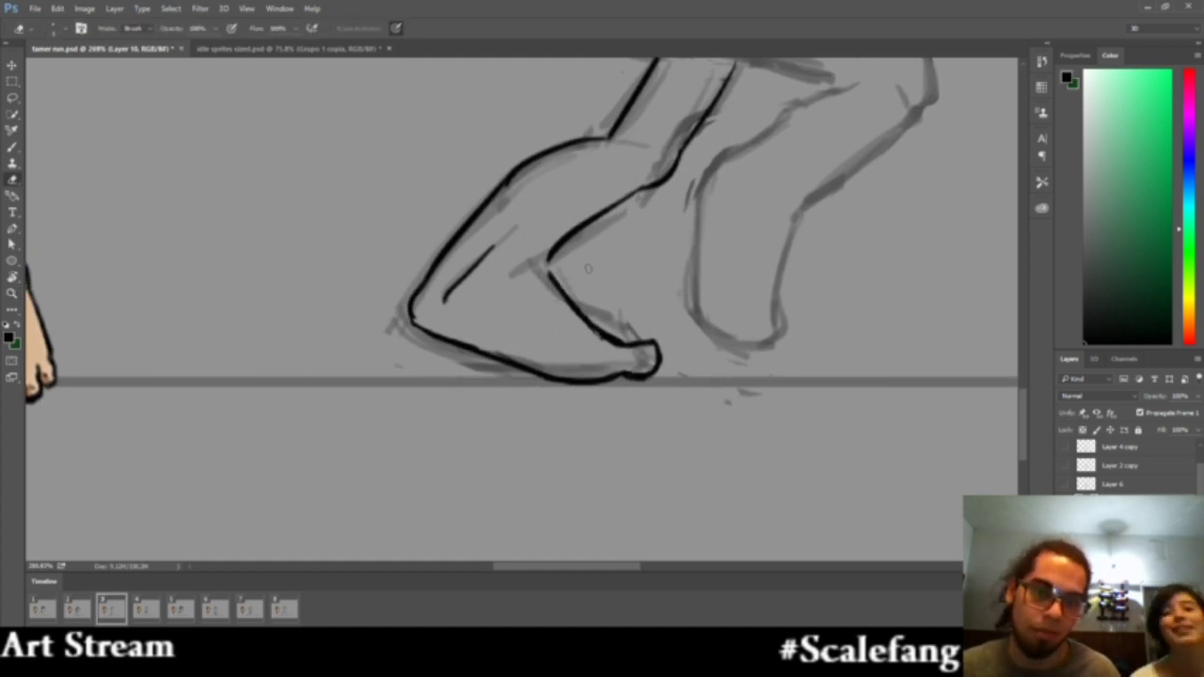
pyautogui.press('z')
pyautogui.moveTo(657, 267)
pyautogui.mouseDown()
pyautogui.moveTo(553, 322)
pyautogui.moveTo(571, 332)
pyautogui.mouseUp()
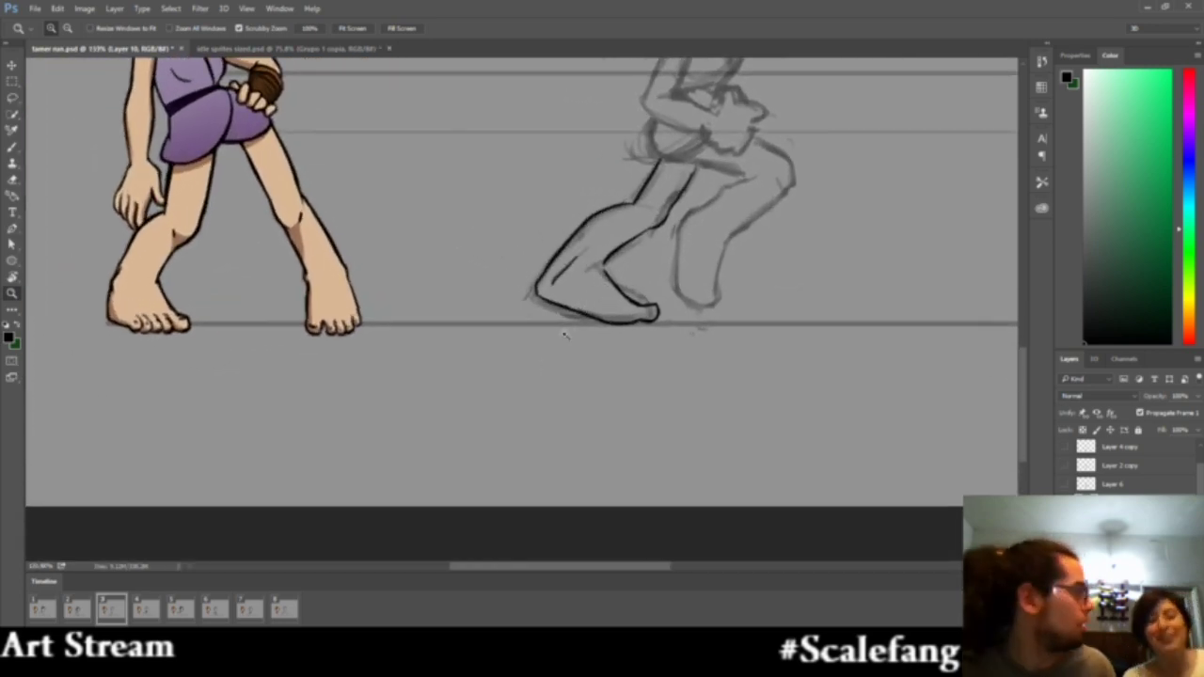
pyautogui.hotkey('alt', 'Tab')
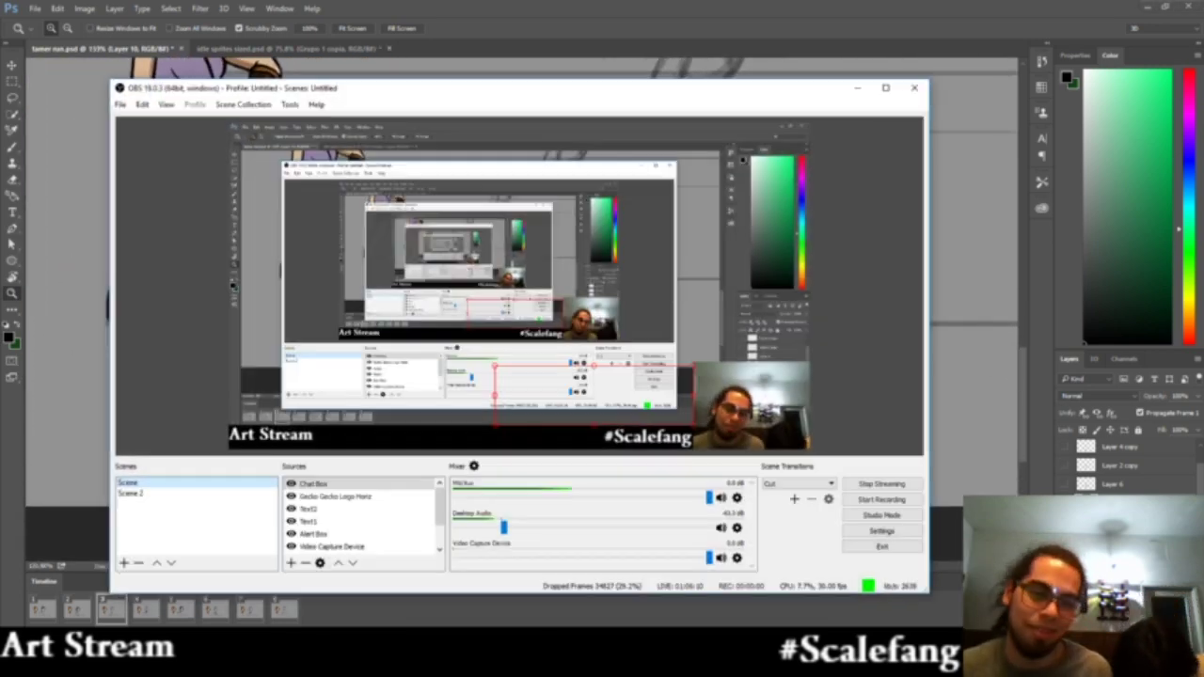
pyautogui.press('super')
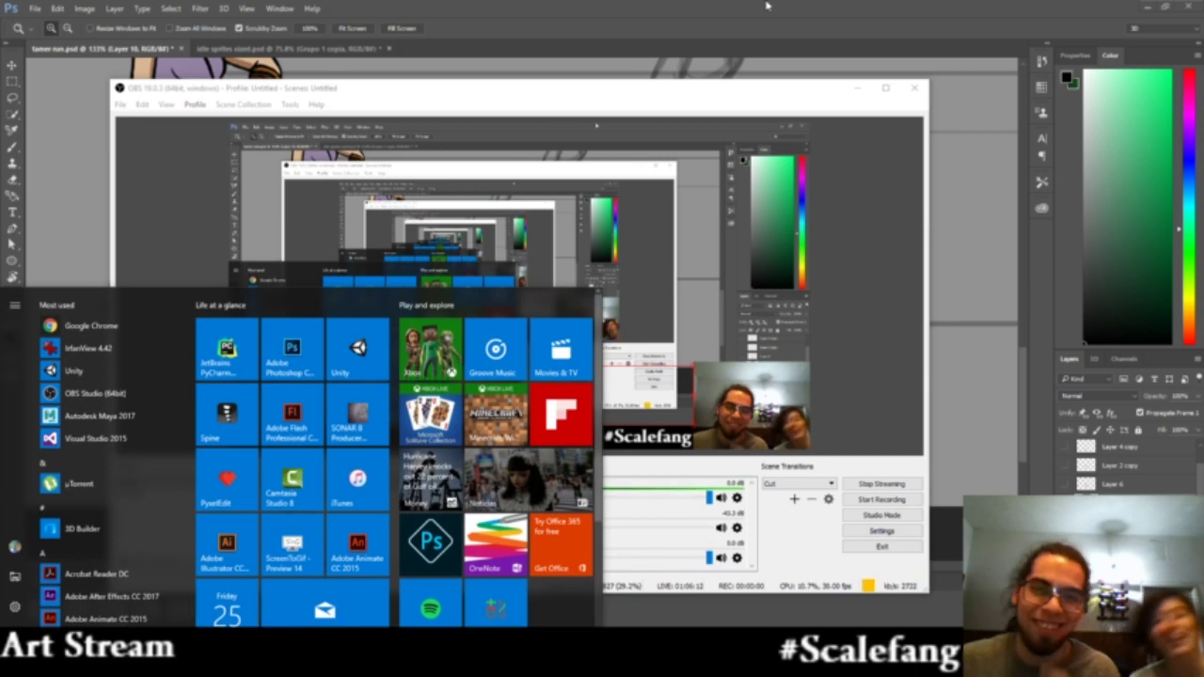
pyautogui.click(766, 6)
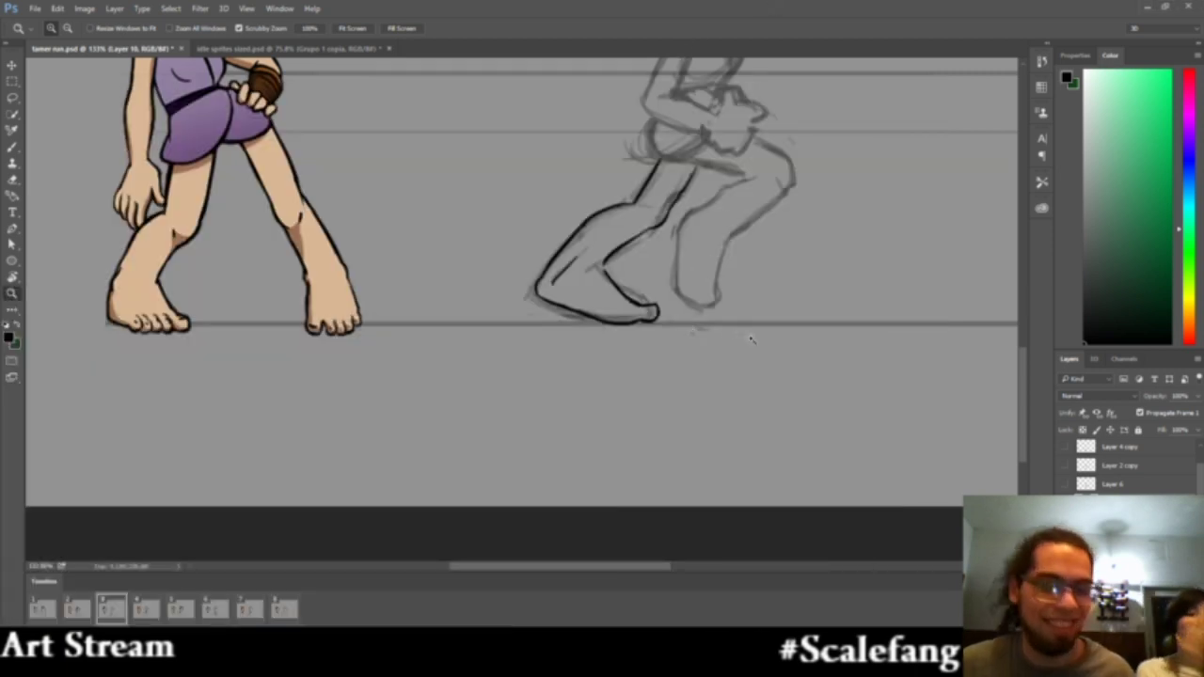
pyautogui.moveTo(751, 338); pyautogui.dragTo(659, 377)
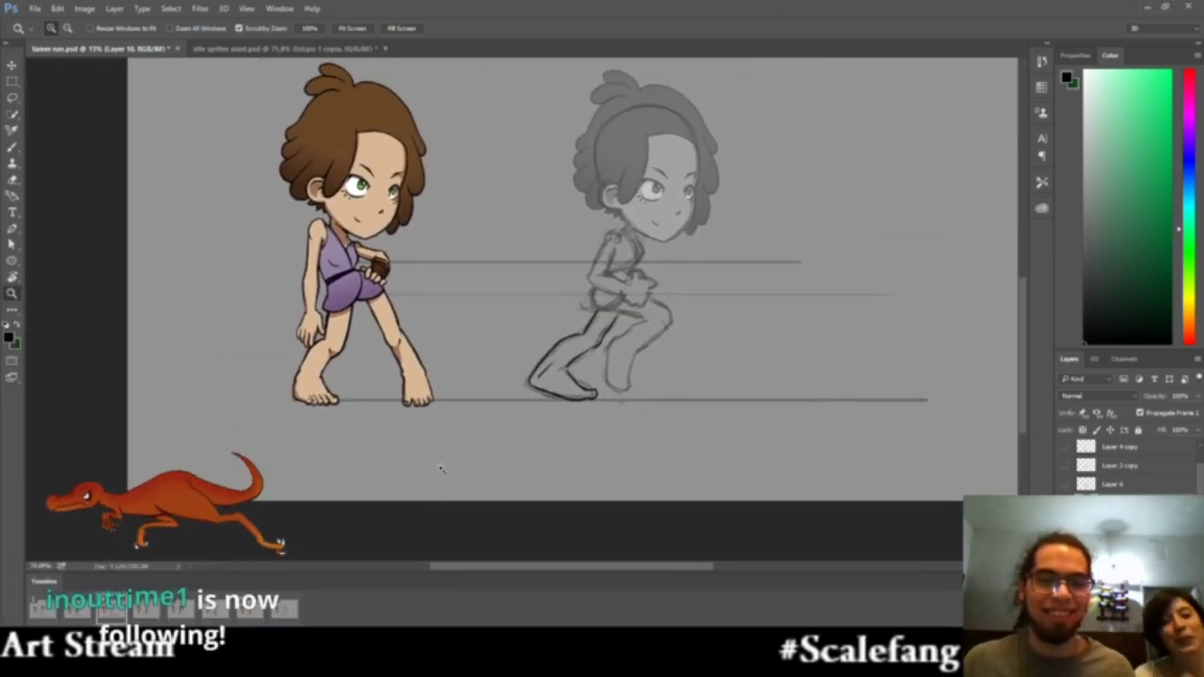
pyautogui.hotkey('alt', 'Tab')
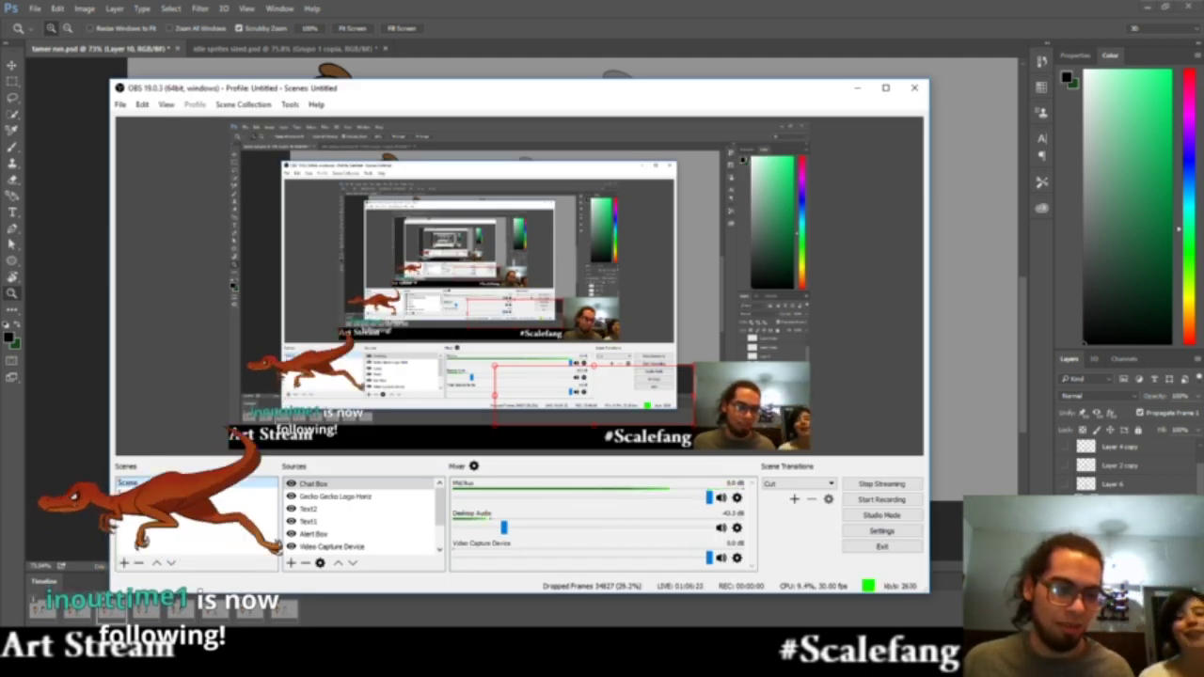
pyautogui.hotkey('alt', 'Tab')
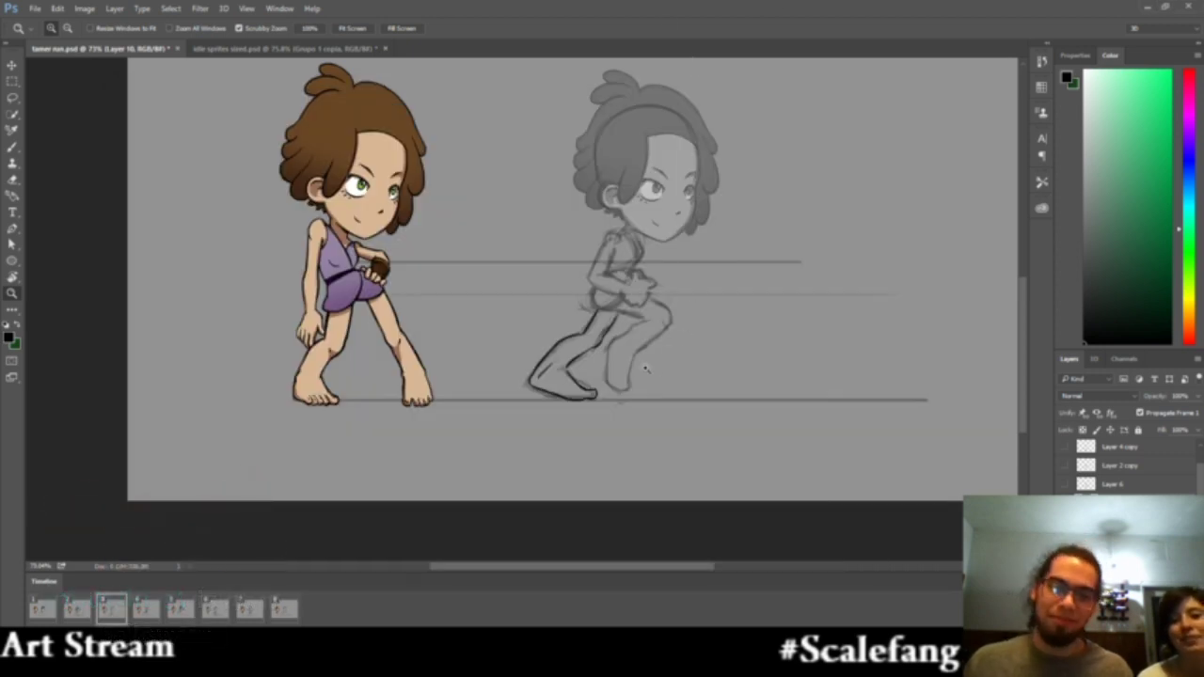
pyautogui.moveTo(646, 368)
pyautogui.mouseDown()
pyautogui.moveTo(680, 370)
pyautogui.moveTo(641, 378)
pyautogui.mouseUp()
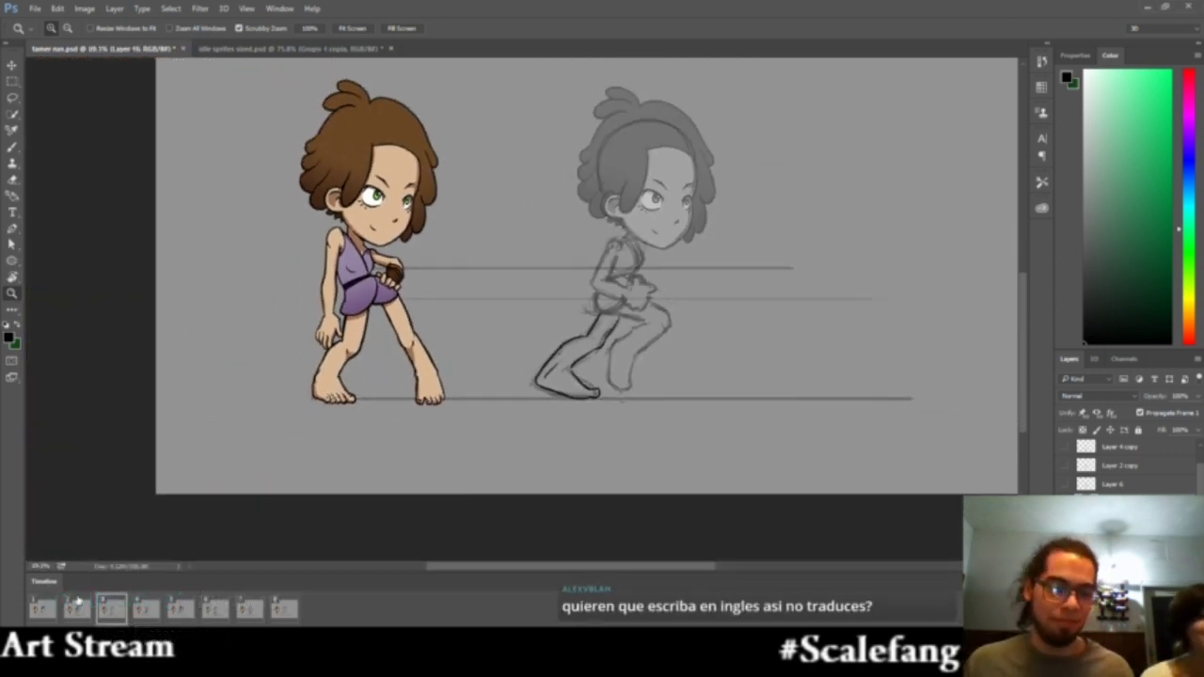
# Compare frame 3's leg pose with frames 1, 2 and 4, and play the run cycle to check the motion
pyautogui.click(77, 610)
pyautogui.click(102, 614)
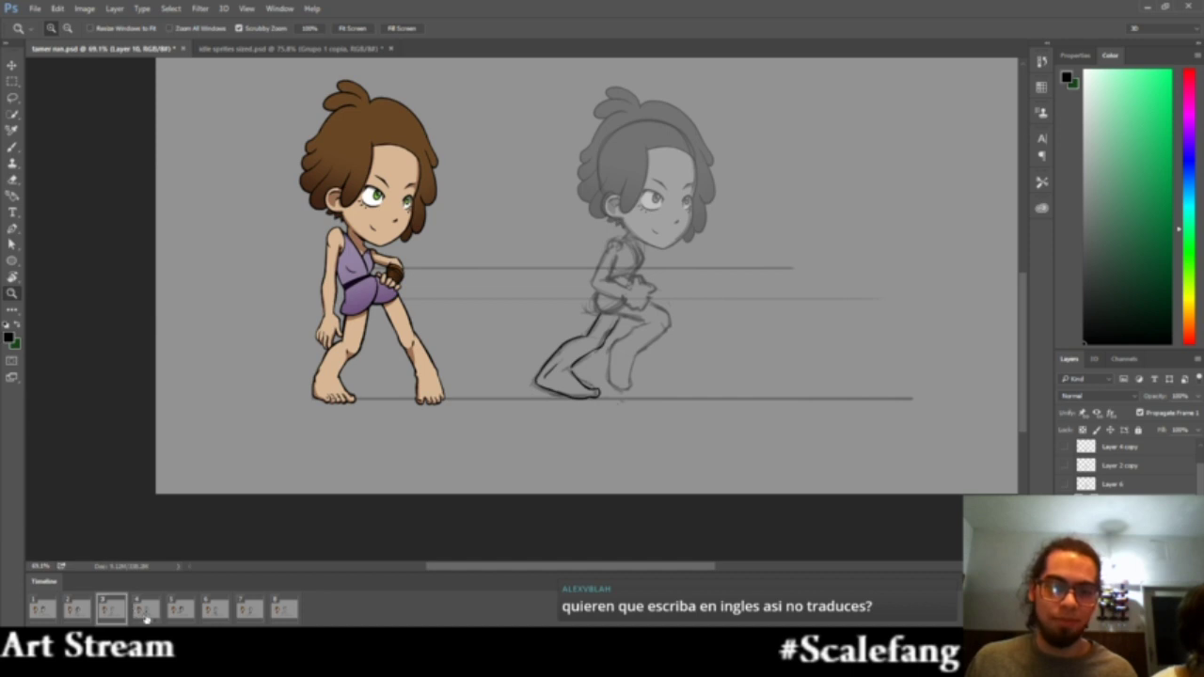
pyautogui.click(147, 612)
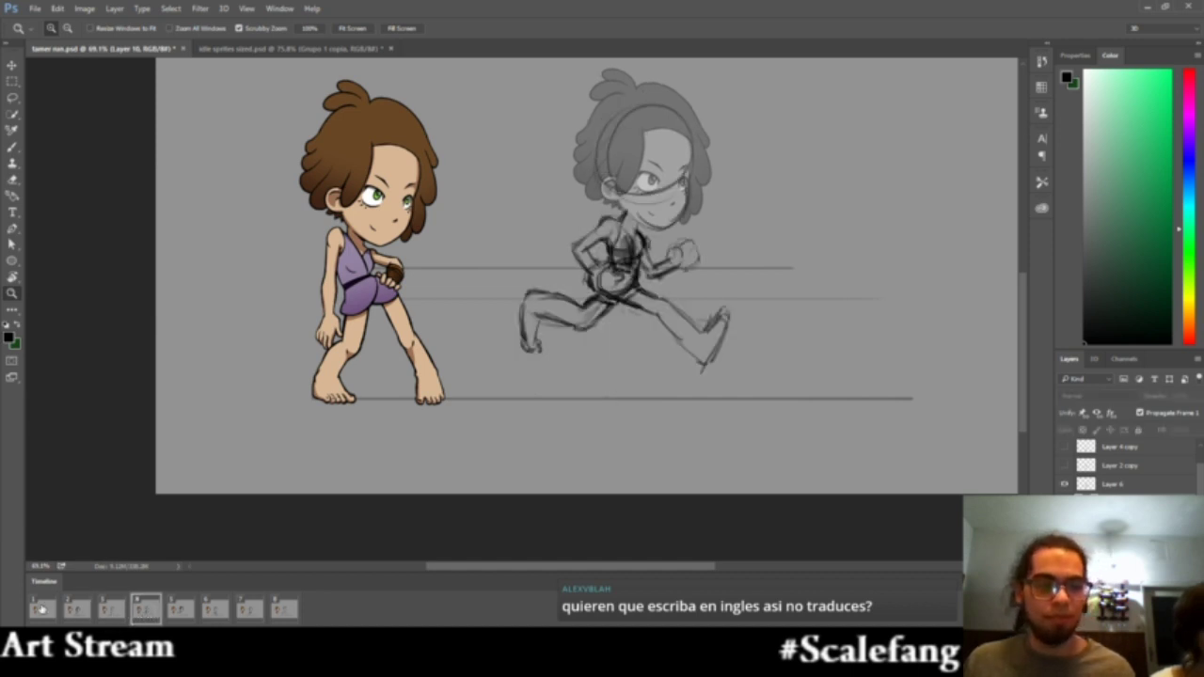
pyautogui.click(42, 609)
pyautogui.click(79, 609)
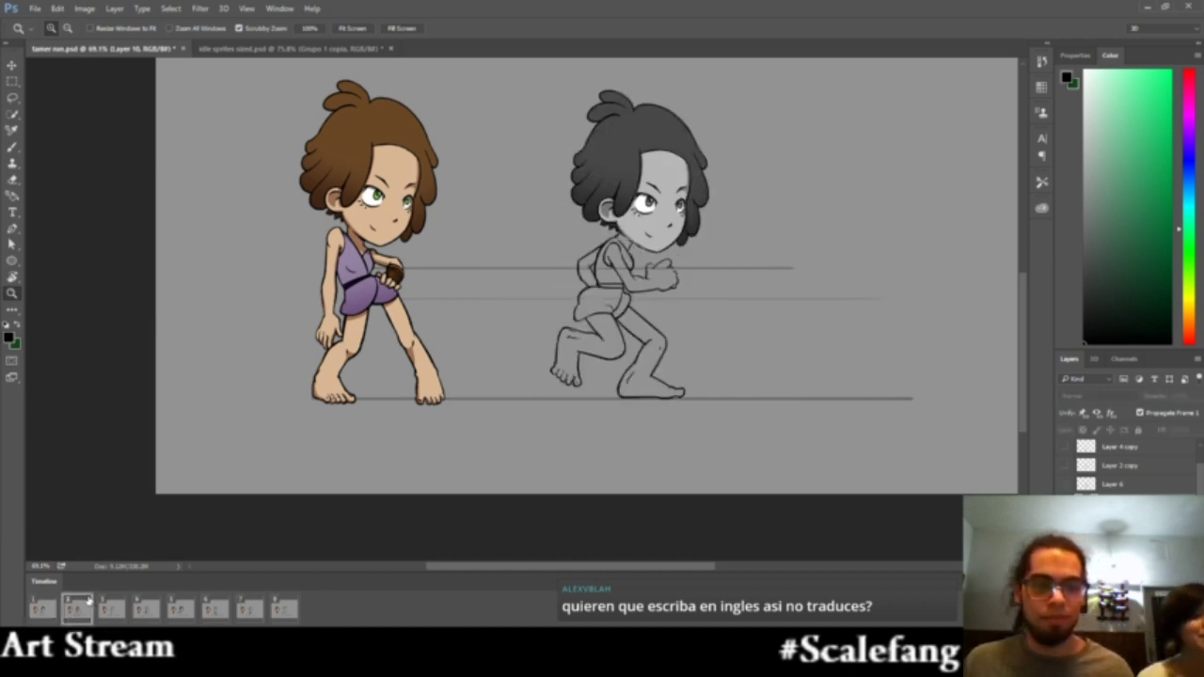
pyautogui.moveTo(590, 385)
pyautogui.mouseDown()
pyautogui.moveTo(655, 387)
pyautogui.moveTo(570, 393)
pyautogui.moveTo(581, 396)
pyautogui.mouseUp()
pyautogui.press('space')
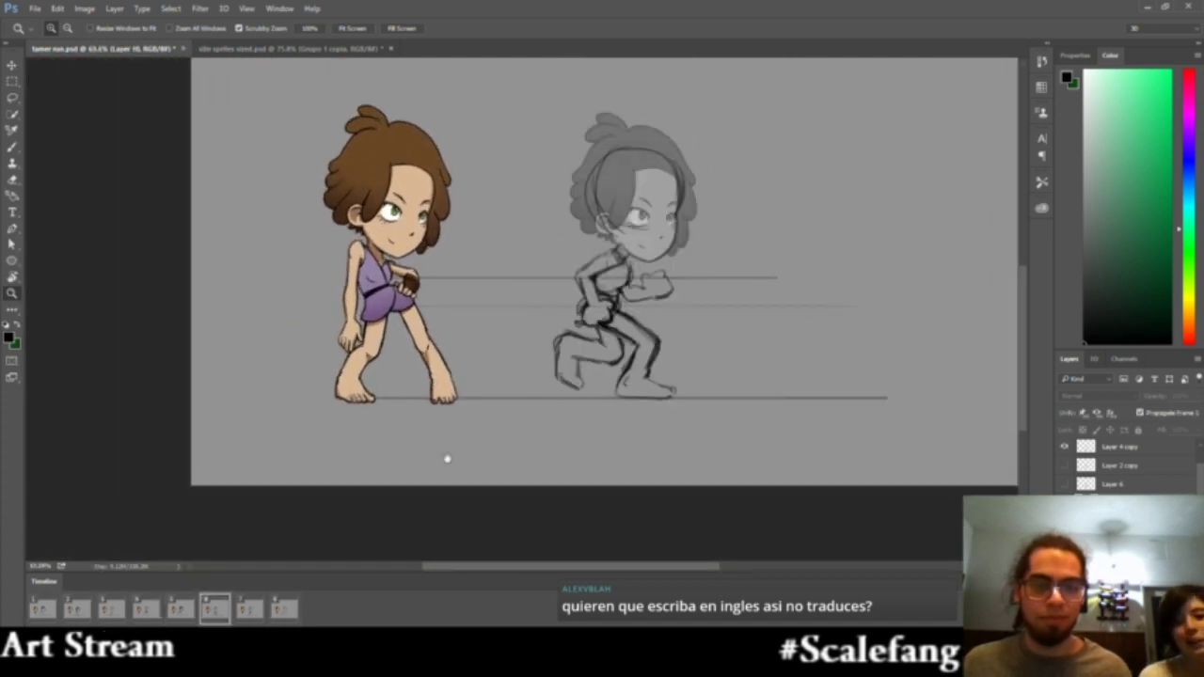
pyautogui.click(109, 610)
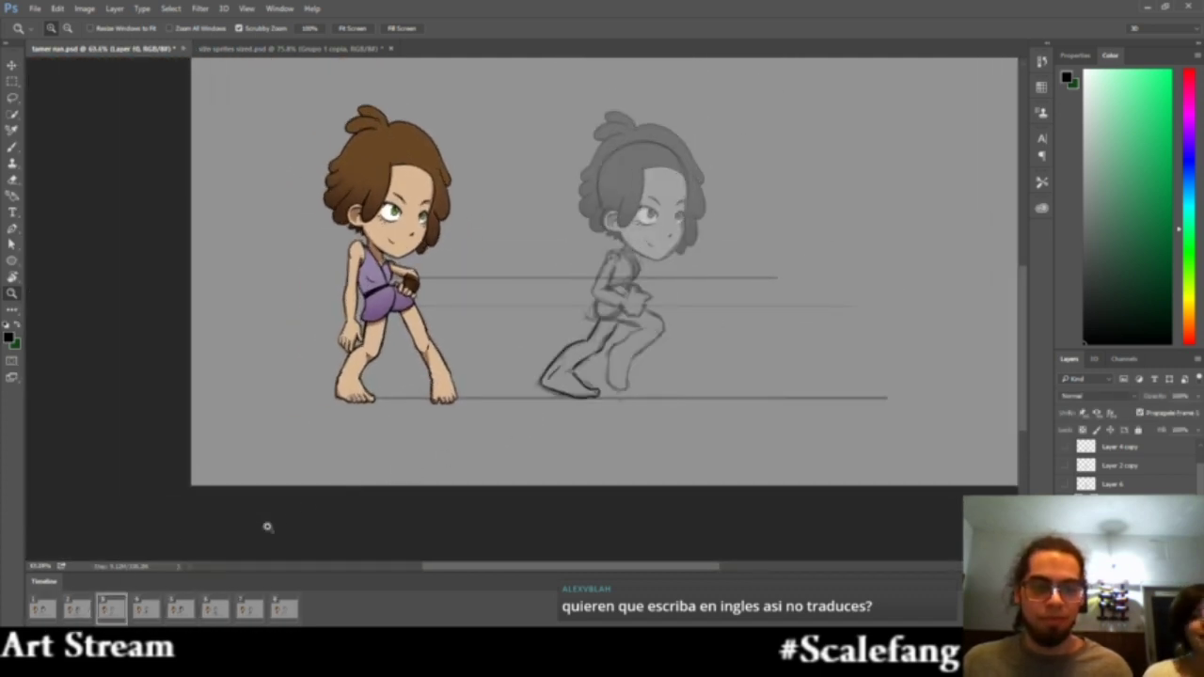
# Re-ink the back of the standing foot in frame 2 from the lower calf to the heel and erase the excess line
pyautogui.click(77, 610)
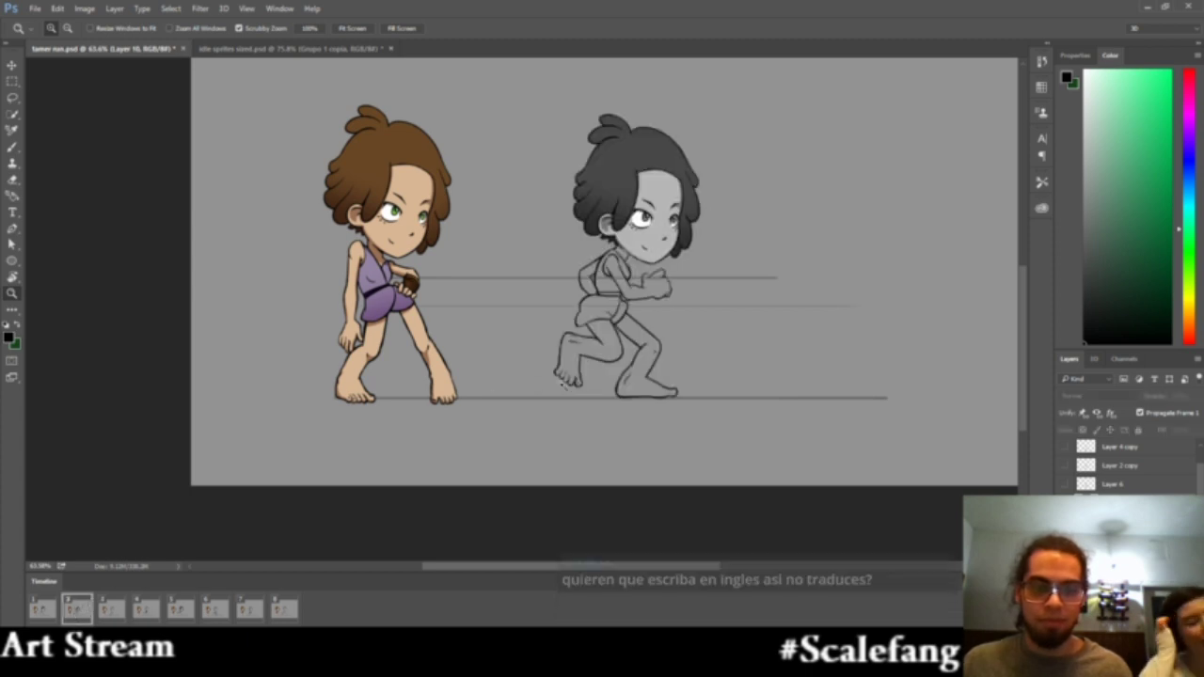
pyautogui.moveTo(567, 383)
pyautogui.mouseDown()
pyautogui.moveTo(645, 372)
pyautogui.moveTo(543, 380)
pyautogui.moveTo(567, 361)
pyautogui.moveTo(583, 358)
pyautogui.moveTo(586, 418)
pyautogui.mouseUp()
pyautogui.press('b')
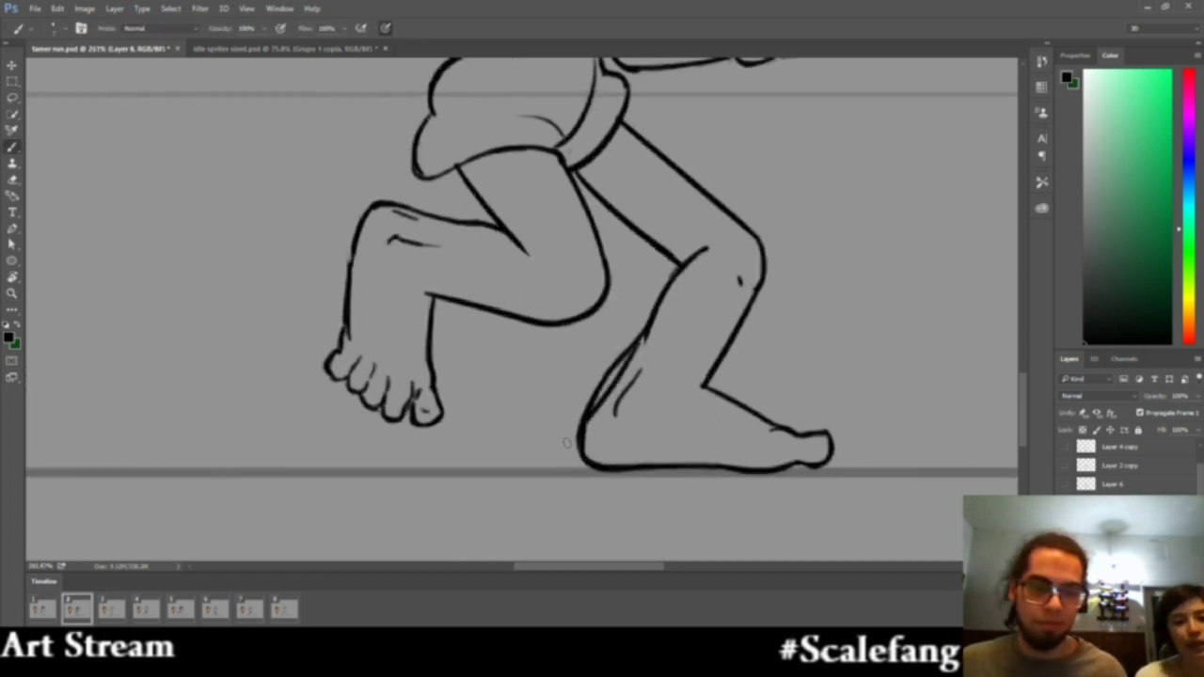
pyautogui.hotkey('ctrl', 'z')
pyautogui.moveTo(643, 337); pyautogui.dragTo(575, 428)
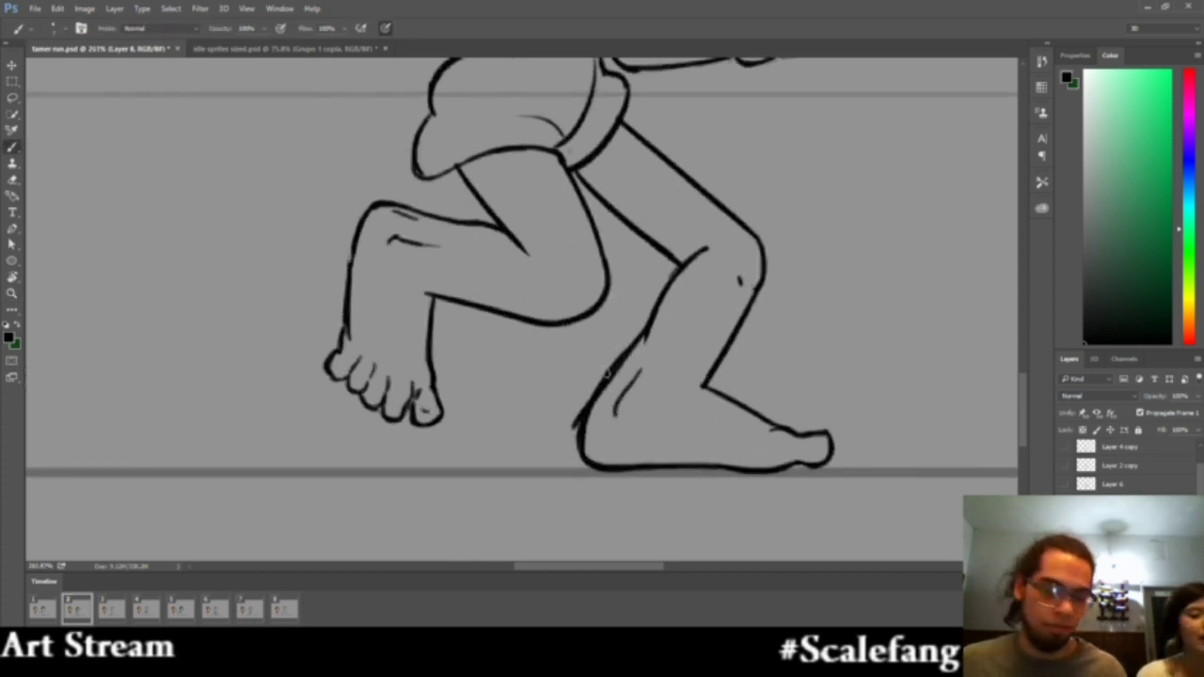
pyautogui.press('e')
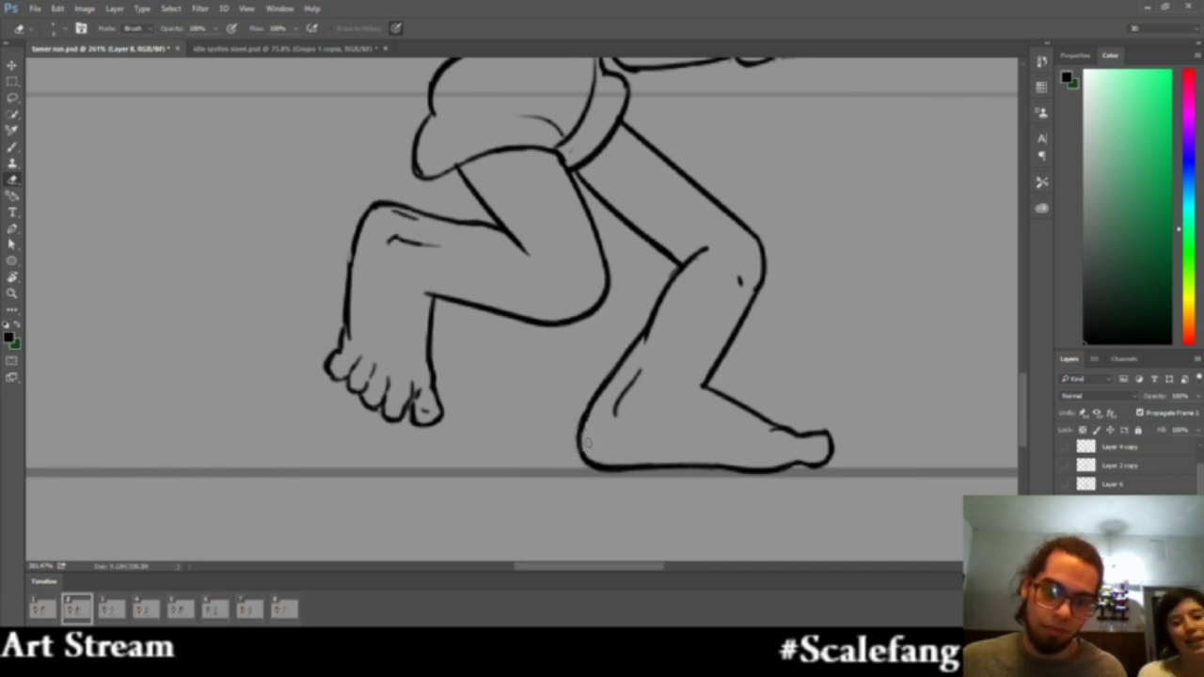
# Return to frame 3 and save the document
pyautogui.press('z')
pyautogui.moveTo(621, 396); pyautogui.dragTo(541, 412)
pyautogui.moveTo(576, 309); pyautogui.dragTo(567, 360)
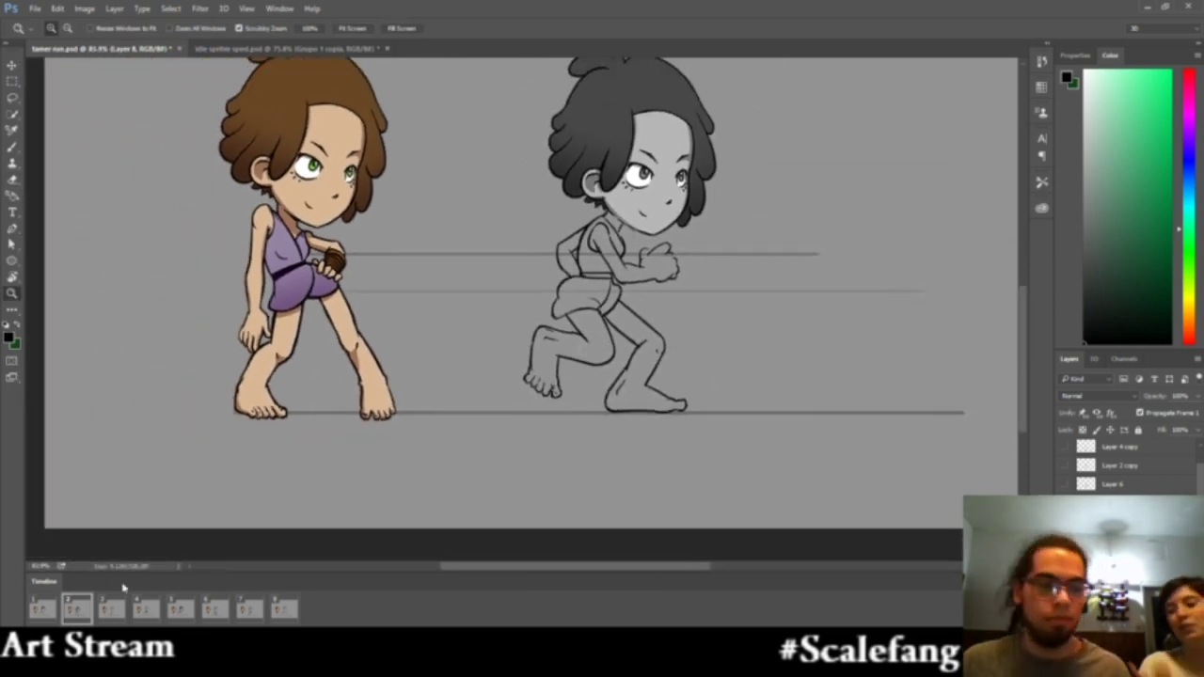
pyautogui.click(113, 611)
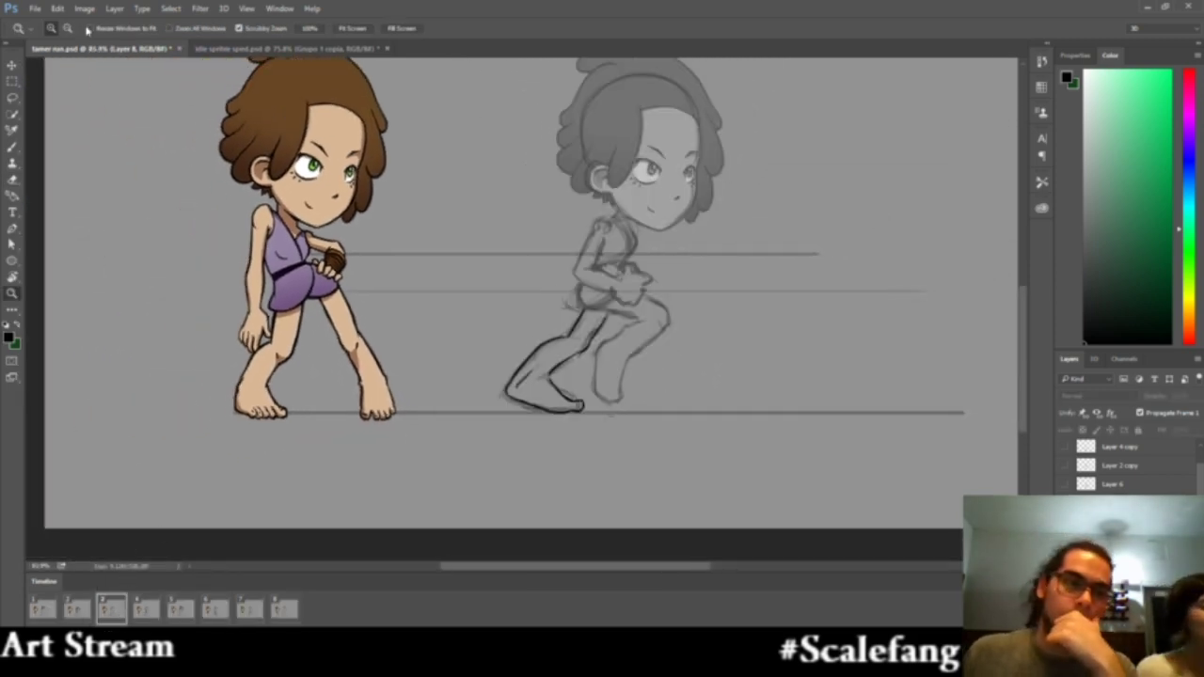
pyautogui.click(42, 8)
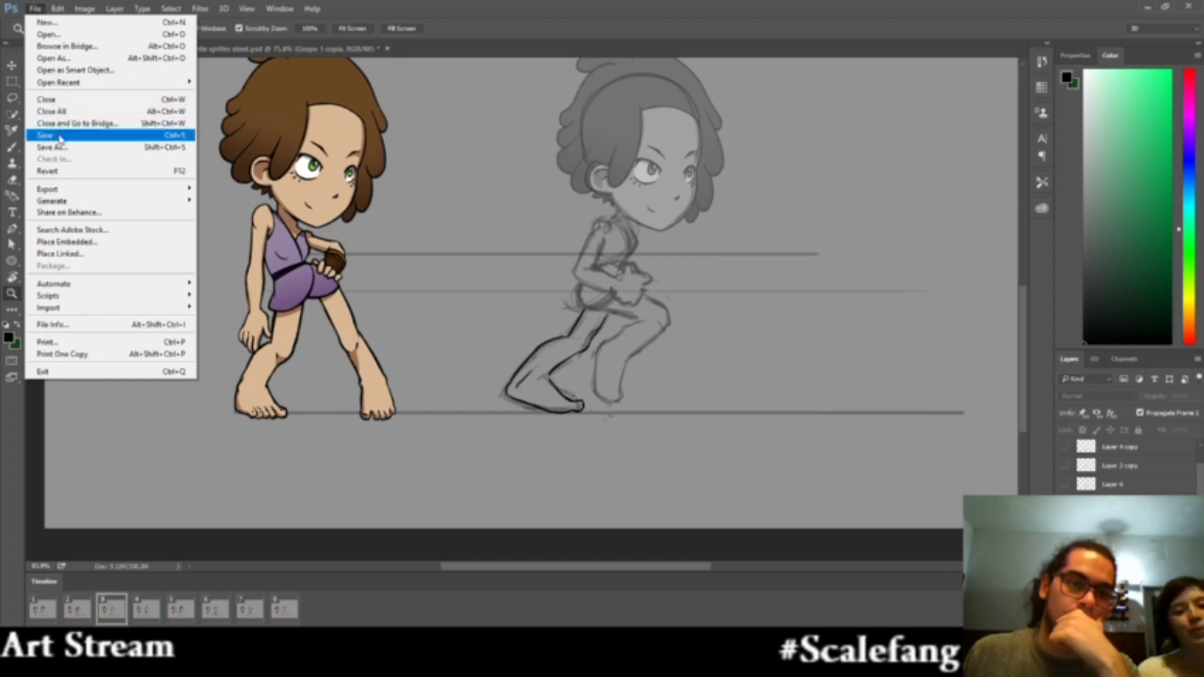
pyautogui.click(58, 136)
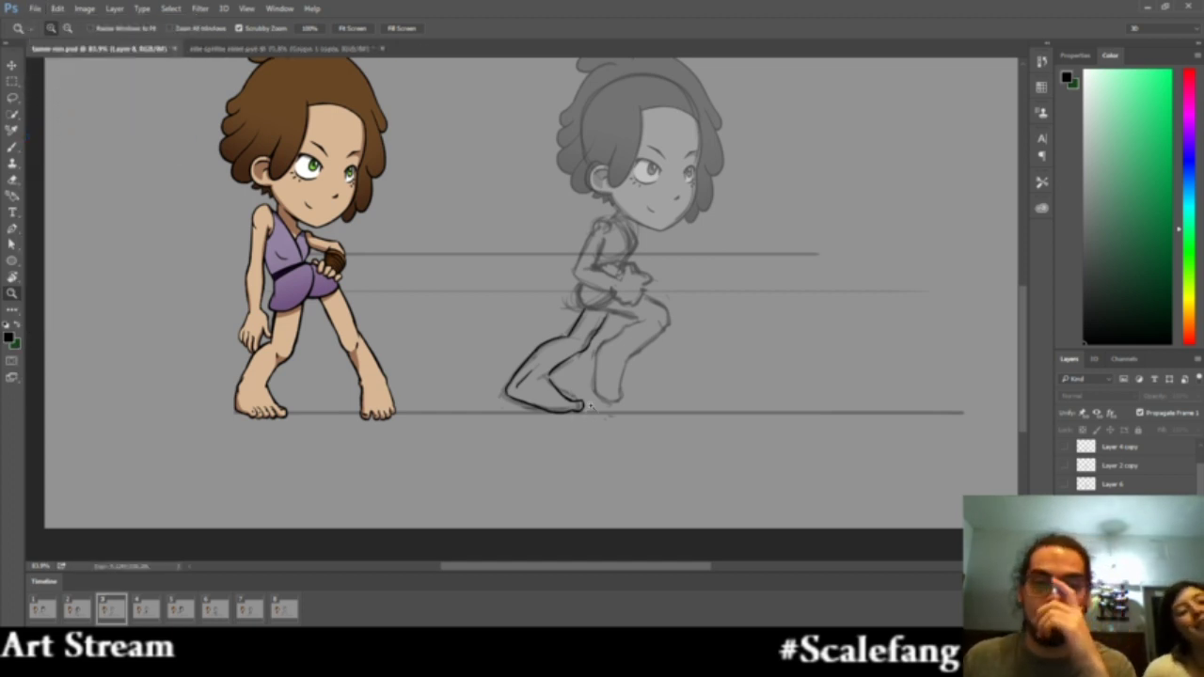
pyautogui.moveTo(616, 345); pyautogui.dragTo(692, 344)
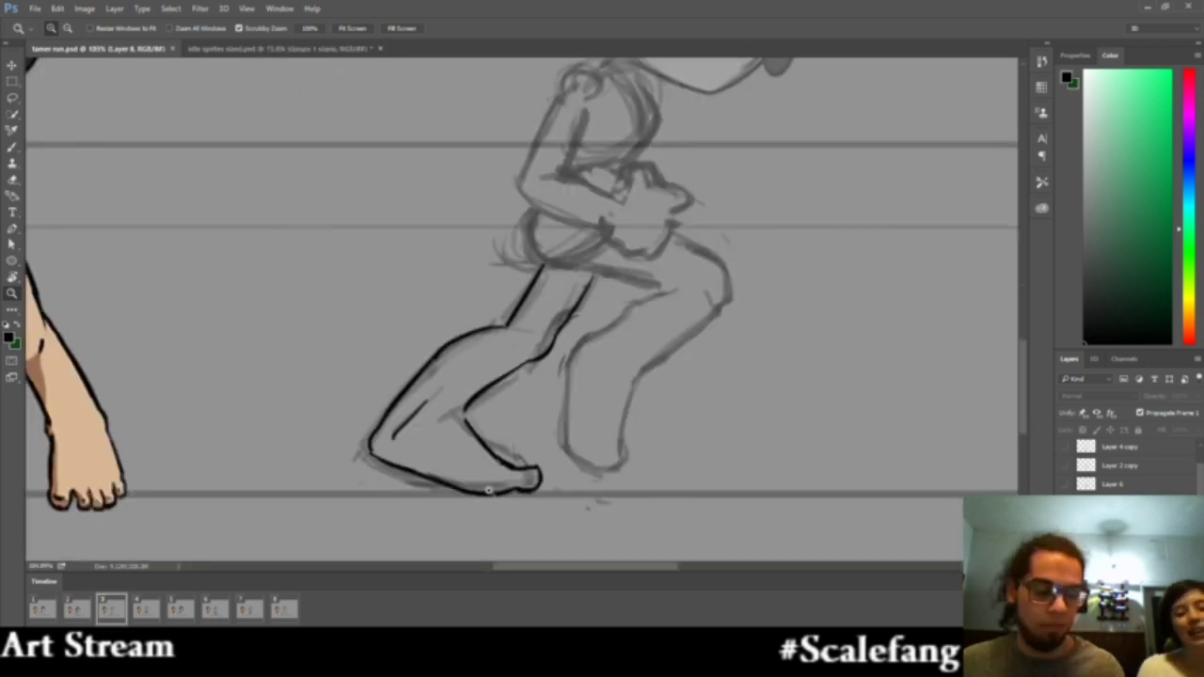
# Dismiss the hidden-layer error and make frame 3's visible line-art layer active for inking
pyautogui.moveTo(490, 492); pyautogui.dragTo(521, 490)
pyautogui.press('b')
pyautogui.click(518, 459)
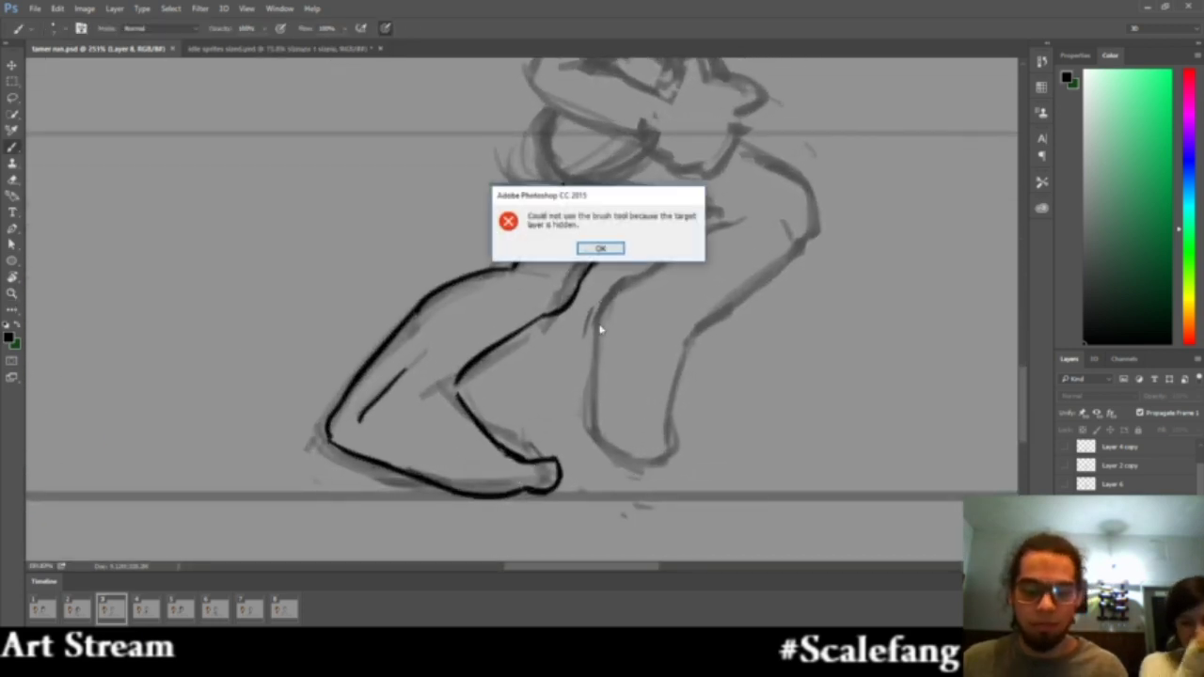
pyautogui.press('Return')
pyautogui.click(1066, 448)
pyautogui.click(1114, 503)
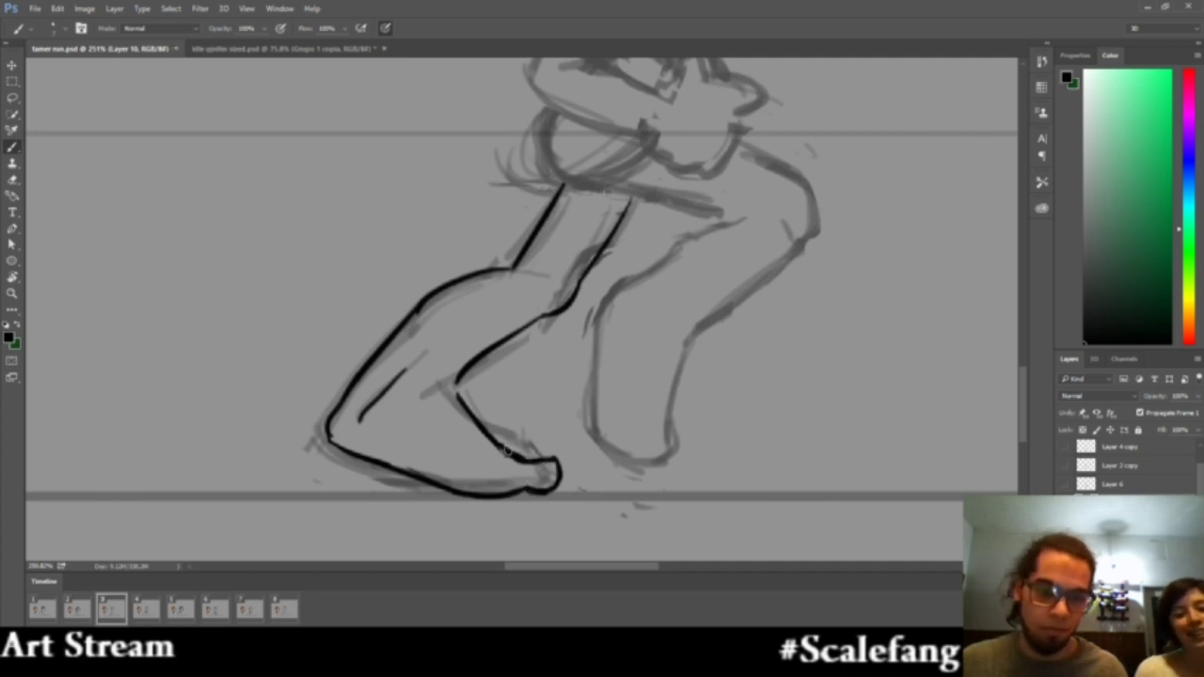
# Clean up and re-ink the upper outline of frame 3's trailing foot where the instep meets the toe
pyautogui.press('z')
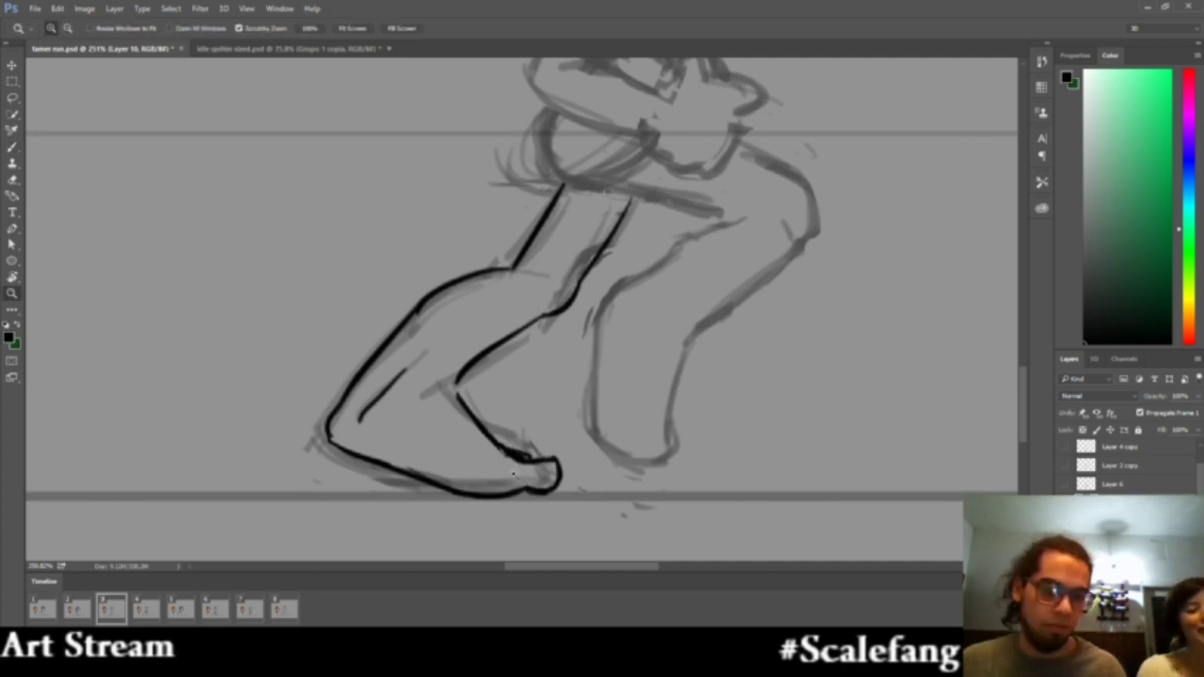
pyautogui.moveTo(523, 457)
pyautogui.mouseDown()
pyautogui.moveTo(542, 459)
pyautogui.moveTo(524, 448)
pyautogui.mouseUp()
pyautogui.press('e')
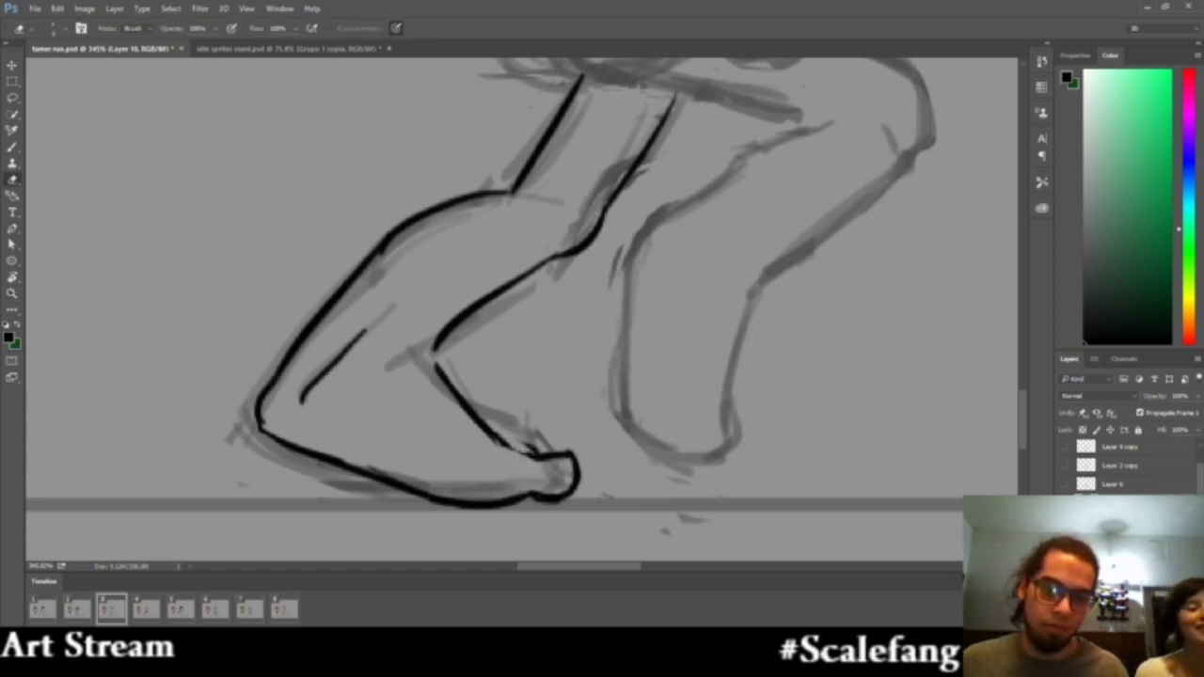
pyautogui.press('b')
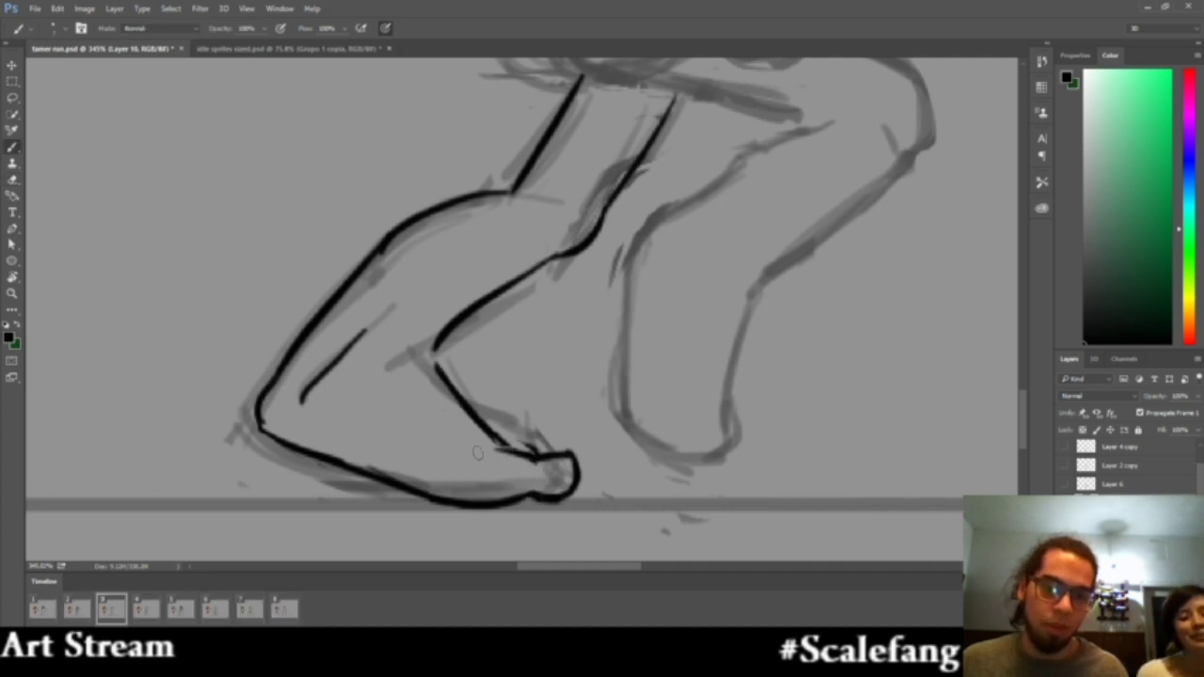
pyautogui.moveTo(537, 458)
pyautogui.mouseDown()
pyautogui.moveTo(498, 454)
pyautogui.moveTo(511, 446)
pyautogui.mouseUp()
pyautogui.hotkey('ctrl', 'z')
pyautogui.hotkey('ctrl', 'z')
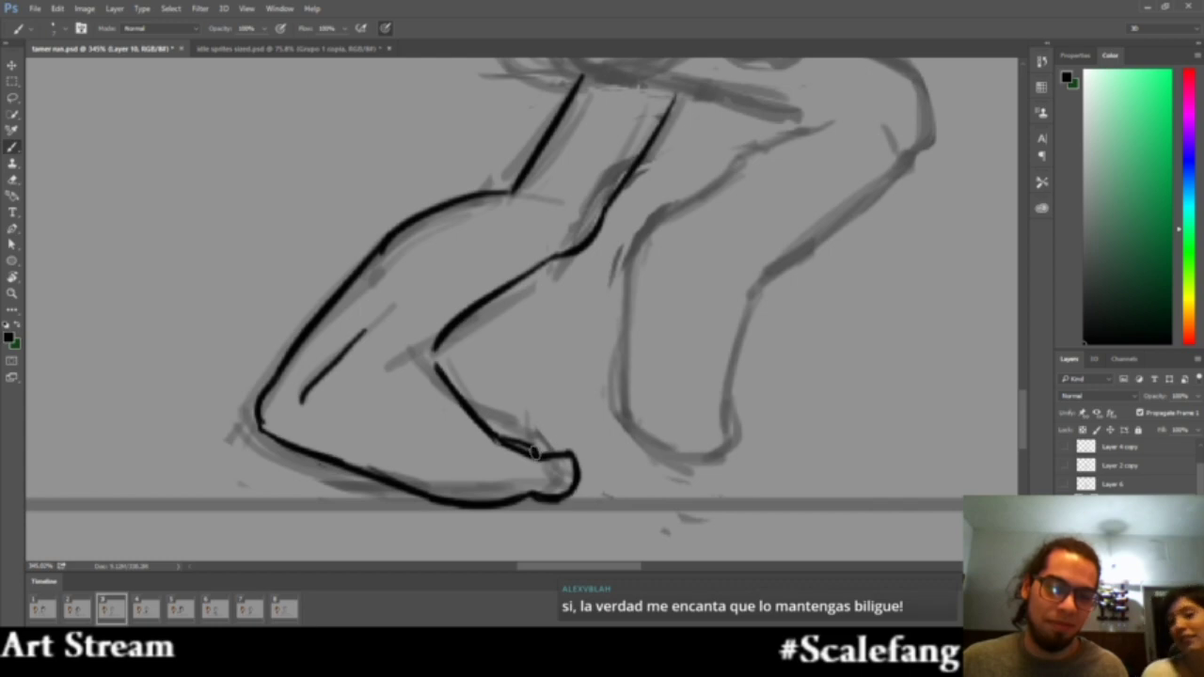
# Ink the skirt's lower edge in frame 3 from the forearm toward the back, using frames 1 and 2 as reference
pyautogui.press('z')
pyautogui.moveTo(594, 413); pyautogui.dragTo(536, 409)
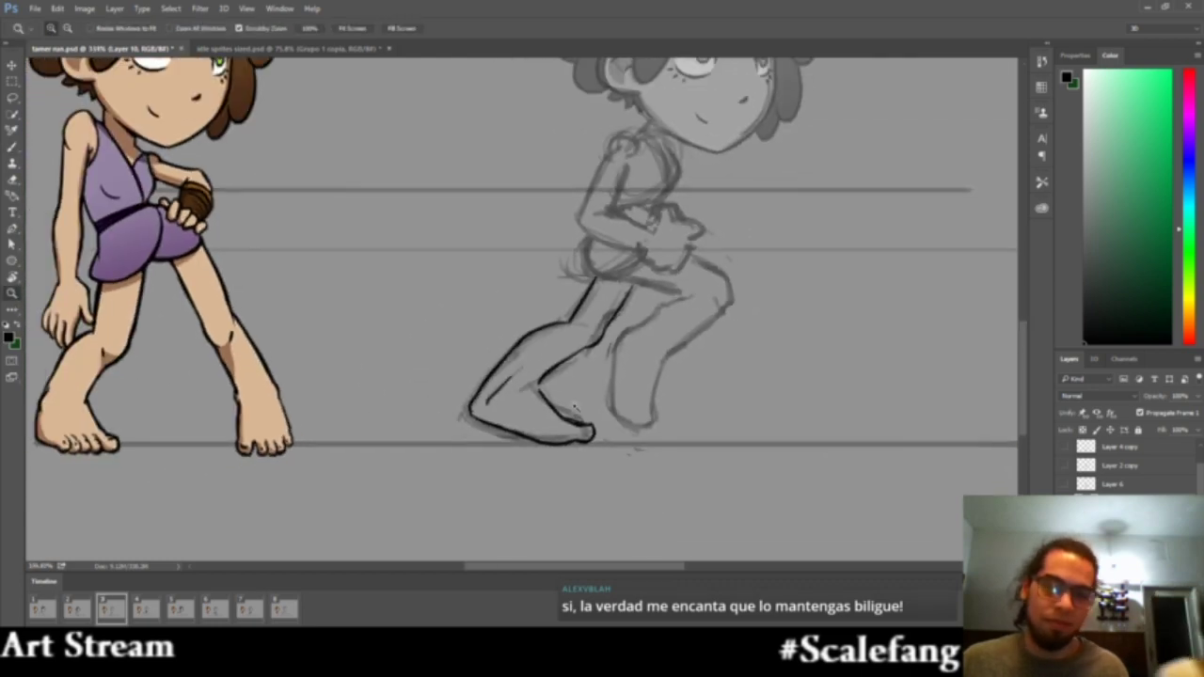
pyautogui.moveTo(602, 383); pyautogui.dragTo(534, 426)
pyautogui.moveTo(562, 323)
pyautogui.mouseDown()
pyautogui.moveTo(584, 323)
pyautogui.moveTo(592, 349)
pyautogui.moveTo(581, 356)
pyautogui.moveTo(581, 331)
pyautogui.moveTo(572, 339)
pyautogui.mouseUp()
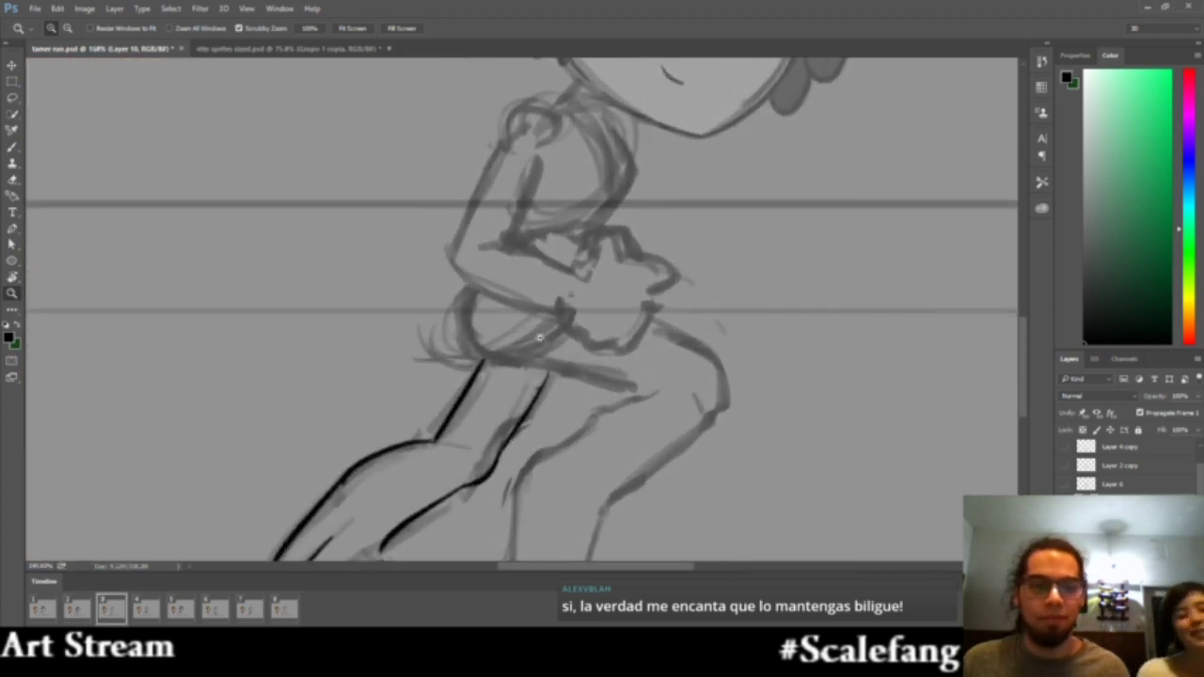
pyautogui.click(45, 607)
pyautogui.click(74, 605)
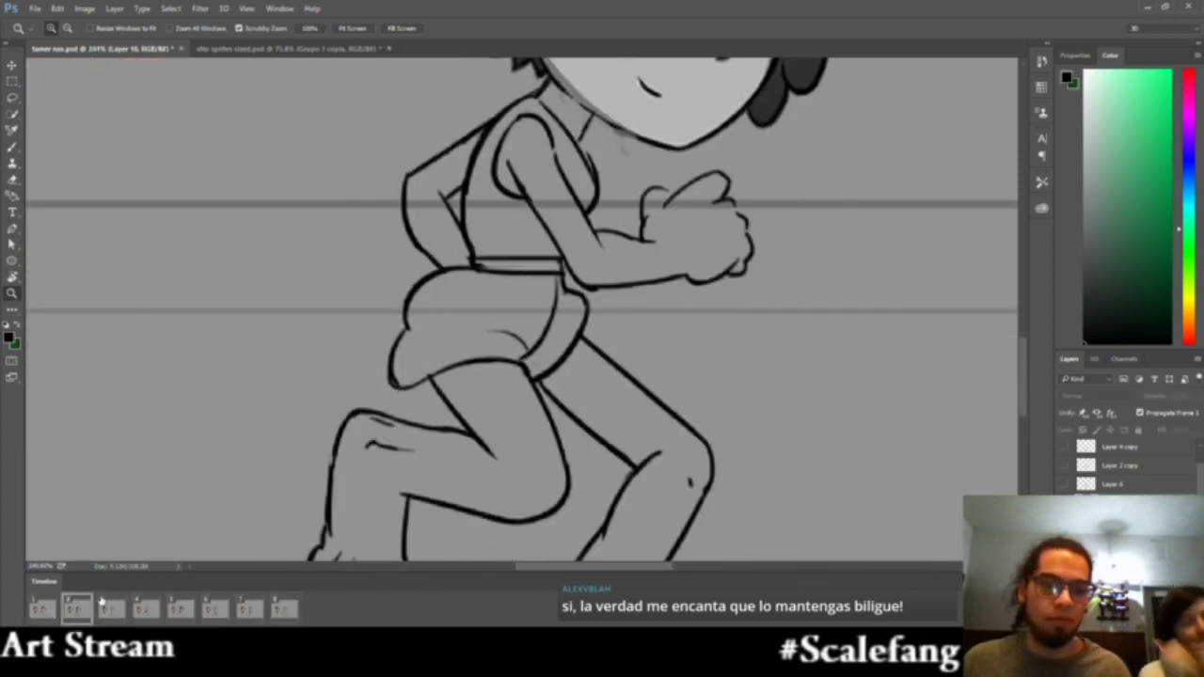
pyautogui.click(110, 608)
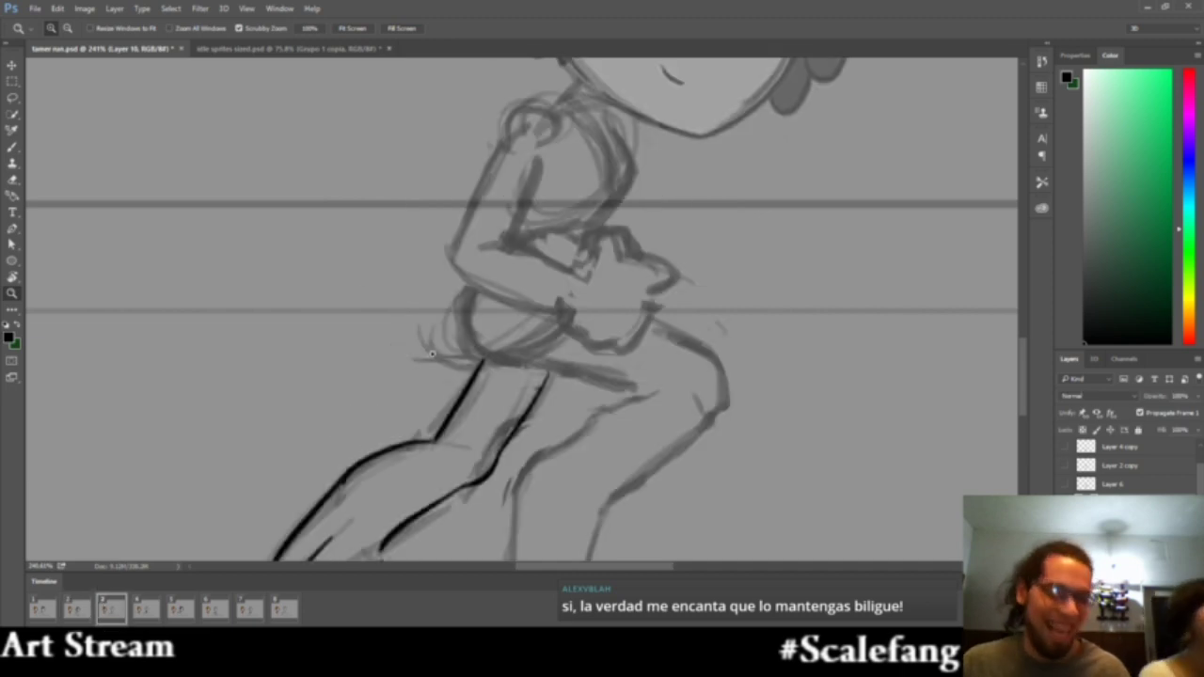
pyautogui.press('b')
pyautogui.moveTo(577, 324); pyautogui.dragTo(453, 353)
pyautogui.hotkey('ctrl', 'z')
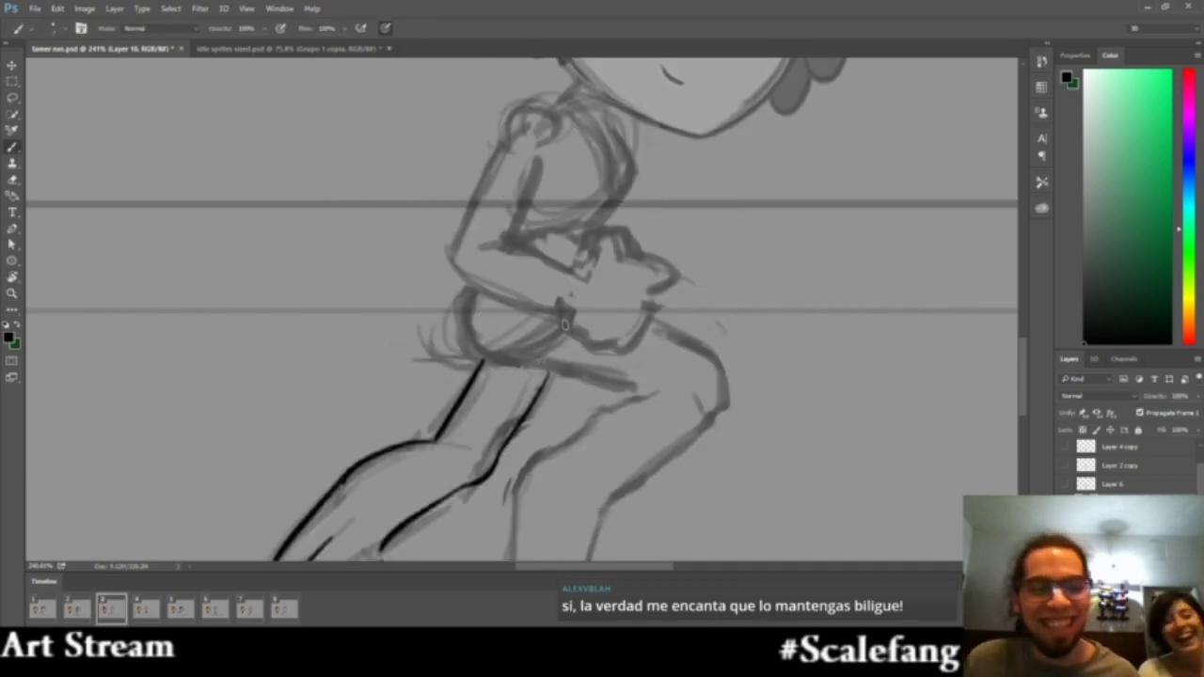
pyautogui.moveTo(565, 324)
pyautogui.mouseDown()
pyautogui.moveTo(475, 357)
pyautogui.moveTo(447, 349)
pyautogui.mouseUp()
# Check the hips against frames 1 and 2, and ink the skirt's rear edge in frame 3 from the elbow down to the hem
pyautogui.press('z')
pyautogui.click(41, 609)
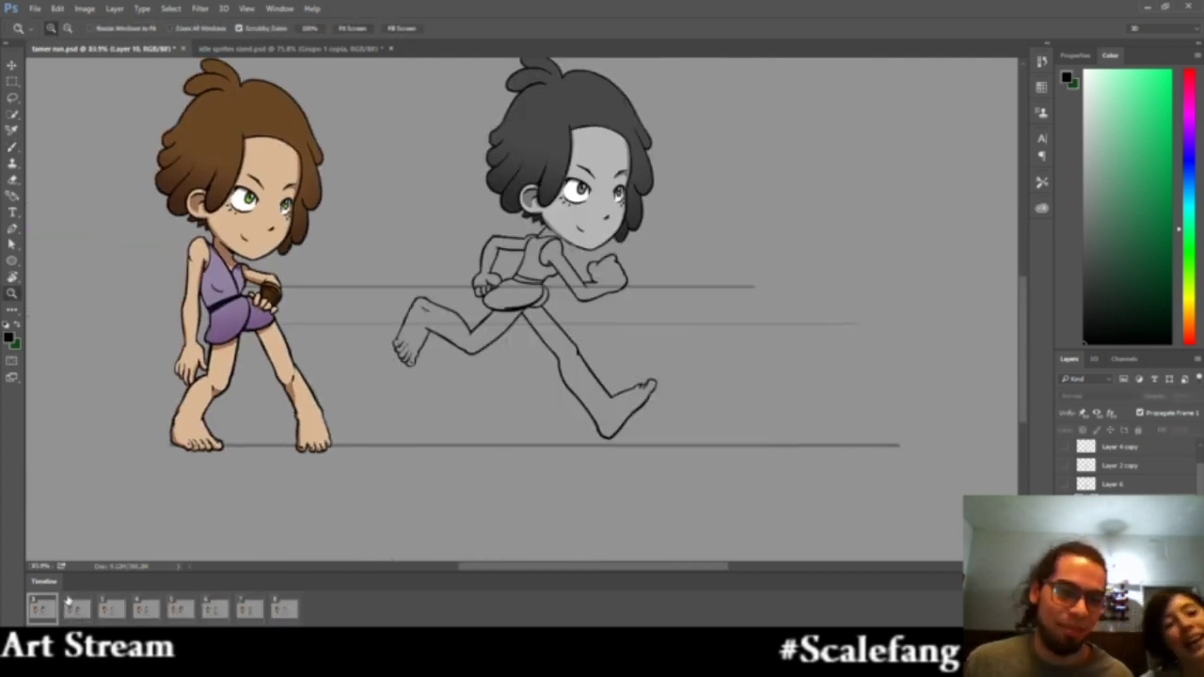
pyautogui.click(77, 608)
pyautogui.click(110, 609)
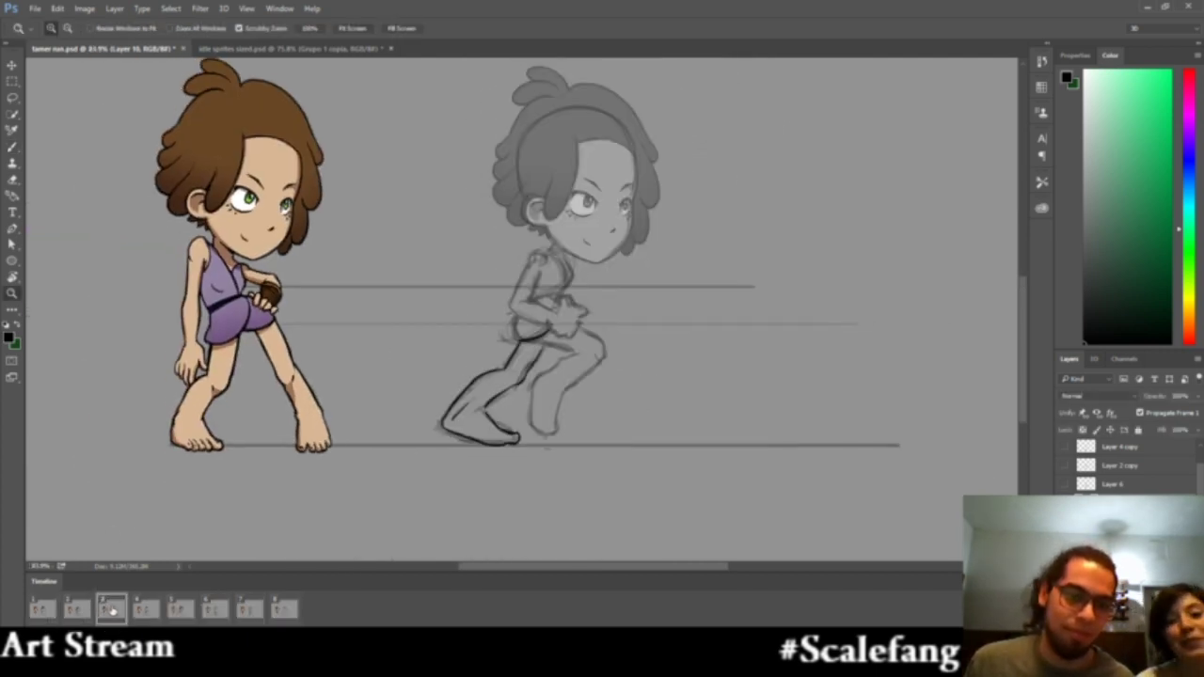
pyautogui.moveTo(483, 346); pyautogui.dragTo(523, 301)
pyautogui.press('b')
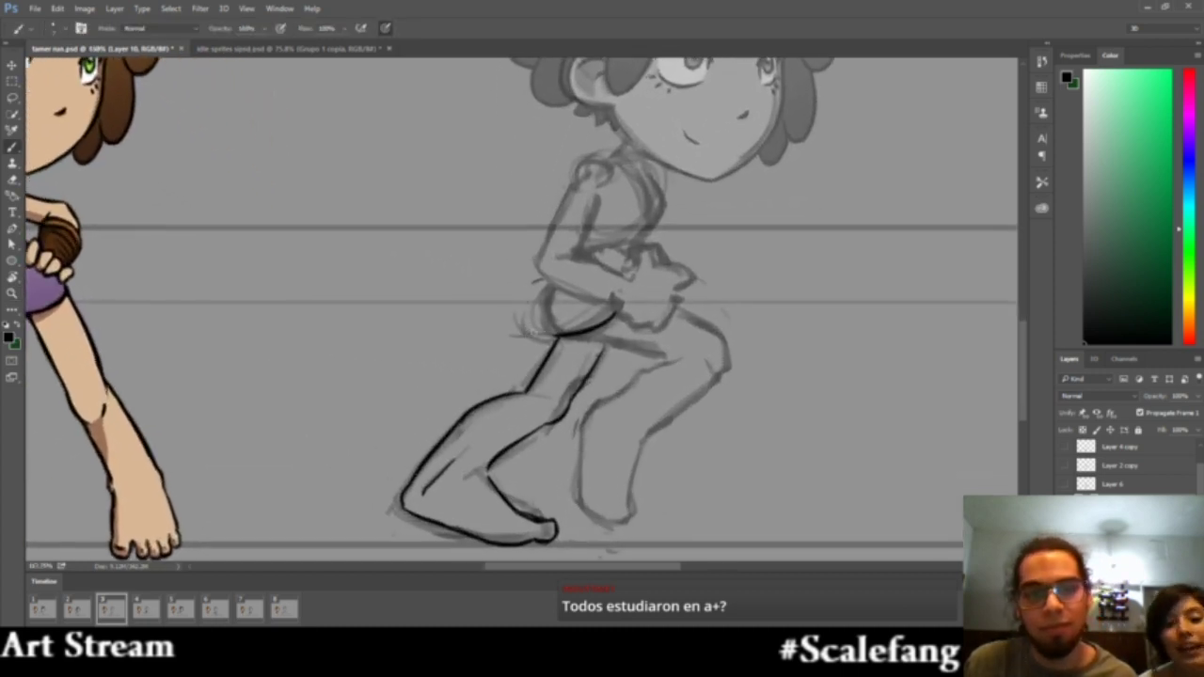
pyautogui.moveTo(519, 329); pyautogui.dragTo(565, 336)
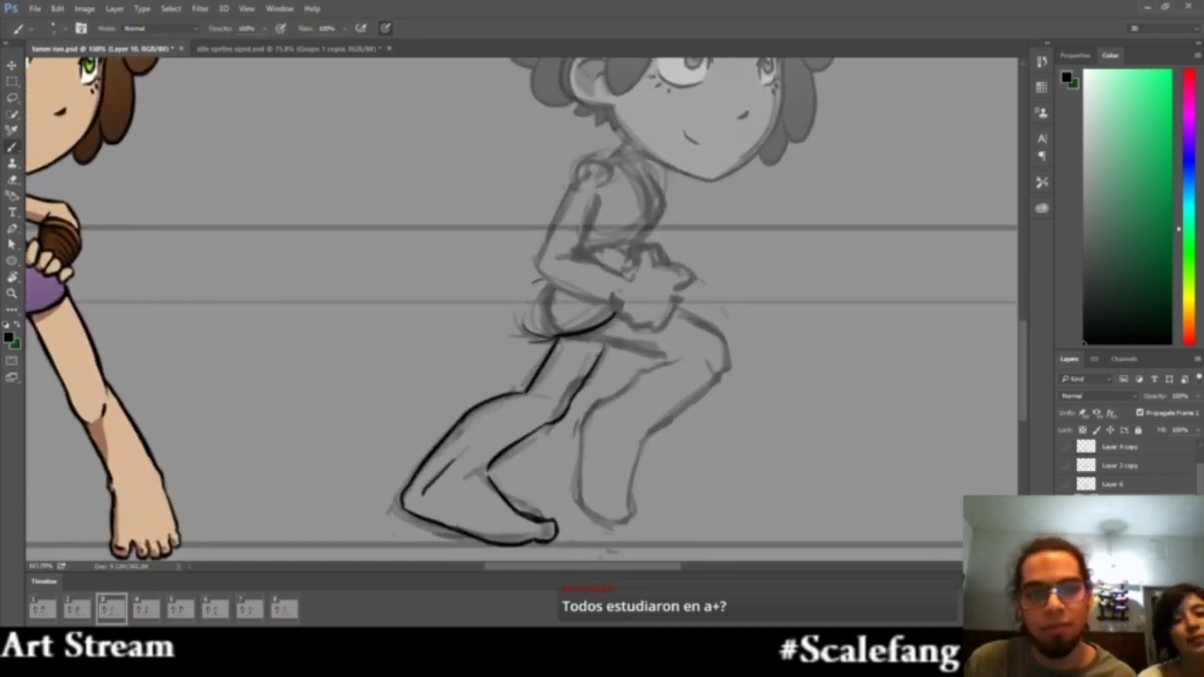
pyautogui.moveTo(549, 284); pyautogui.dragTo(530, 339)
pyautogui.hotkey('ctrl', 'z')
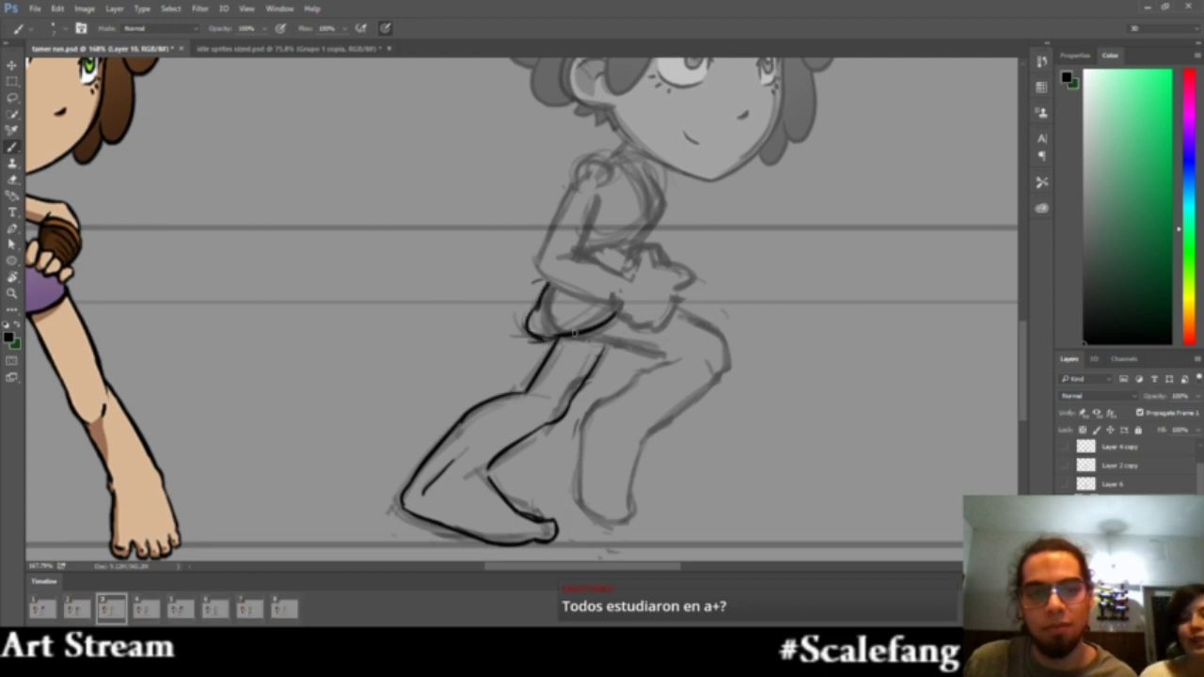
# Compare frame 3 with frame 2 and ink the underside of the raised thigh from the skirt hem toward the knee
pyautogui.press('z')
pyautogui.moveTo(602, 319); pyautogui.dragTo(513, 349)
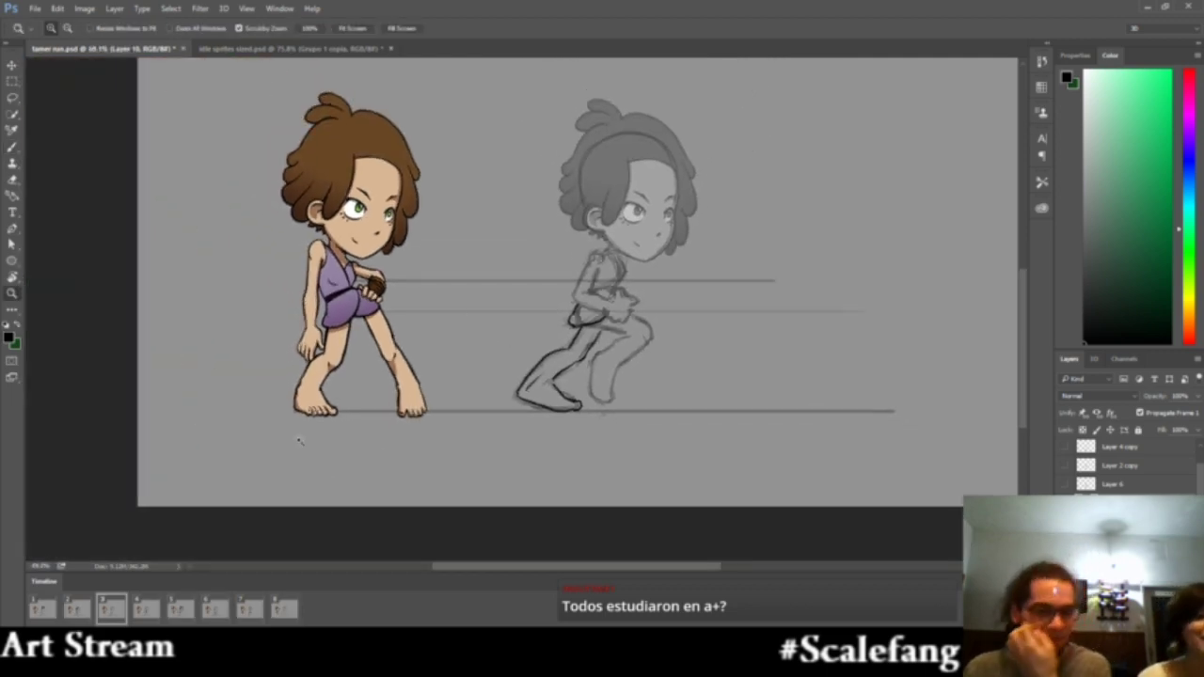
pyautogui.click(81, 608)
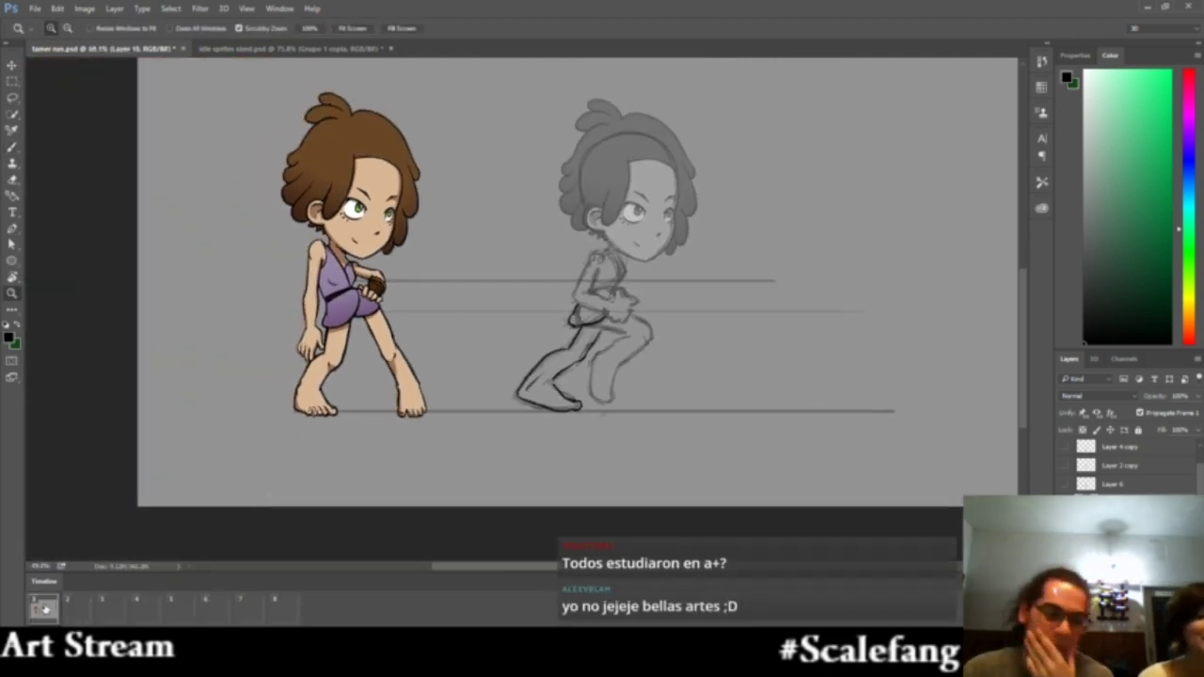
pyautogui.click(113, 608)
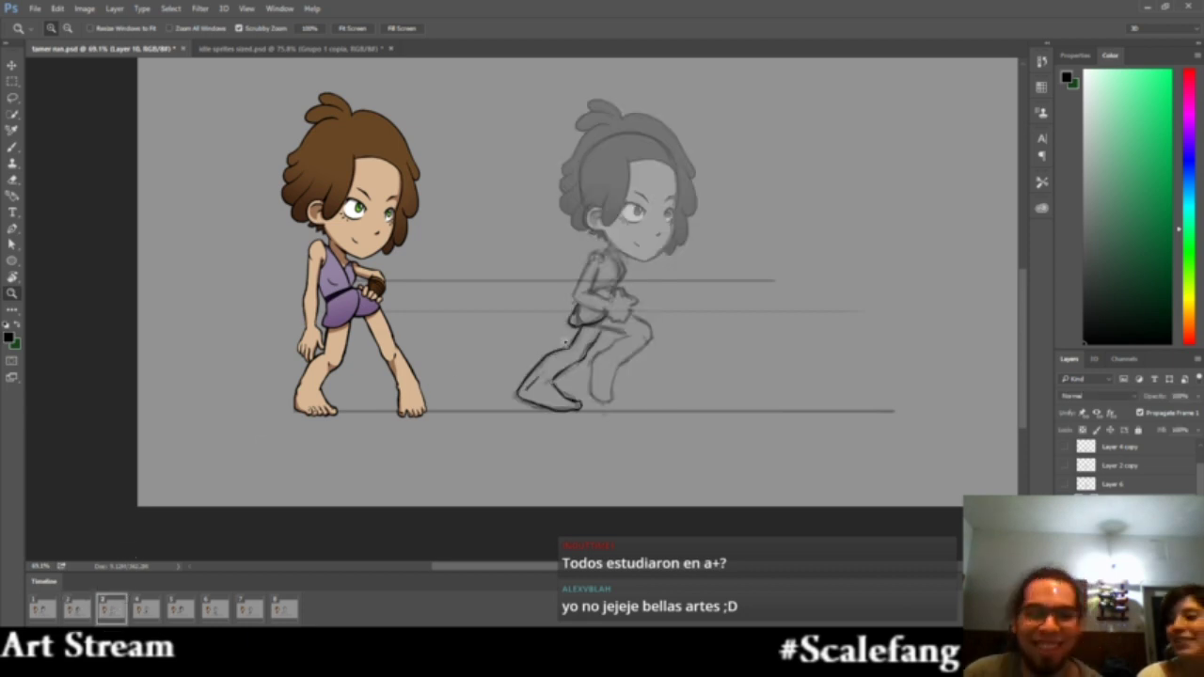
pyautogui.moveTo(566, 343); pyautogui.dragTo(414, 454)
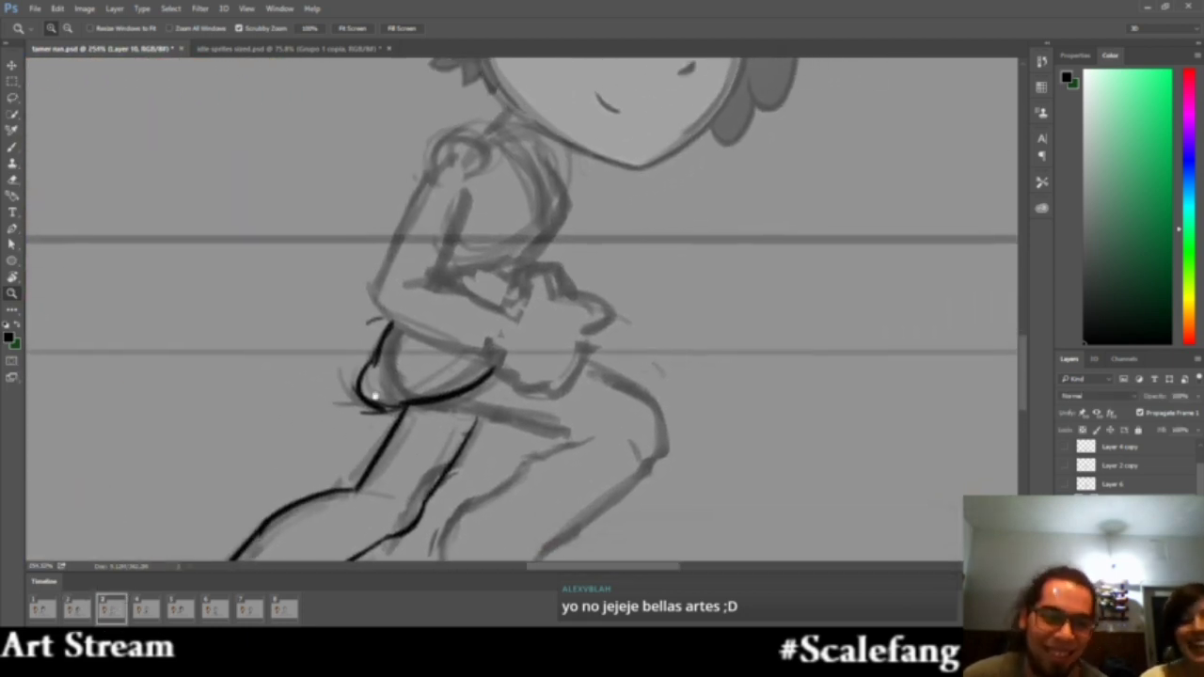
pyautogui.press('b')
pyautogui.moveTo(419, 412)
pyautogui.mouseDown()
pyautogui.moveTo(549, 435)
pyautogui.moveTo(426, 434)
pyautogui.moveTo(389, 447)
pyautogui.moveTo(469, 436)
pyautogui.moveTo(416, 451)
pyautogui.mouseUp()
pyautogui.press('z')
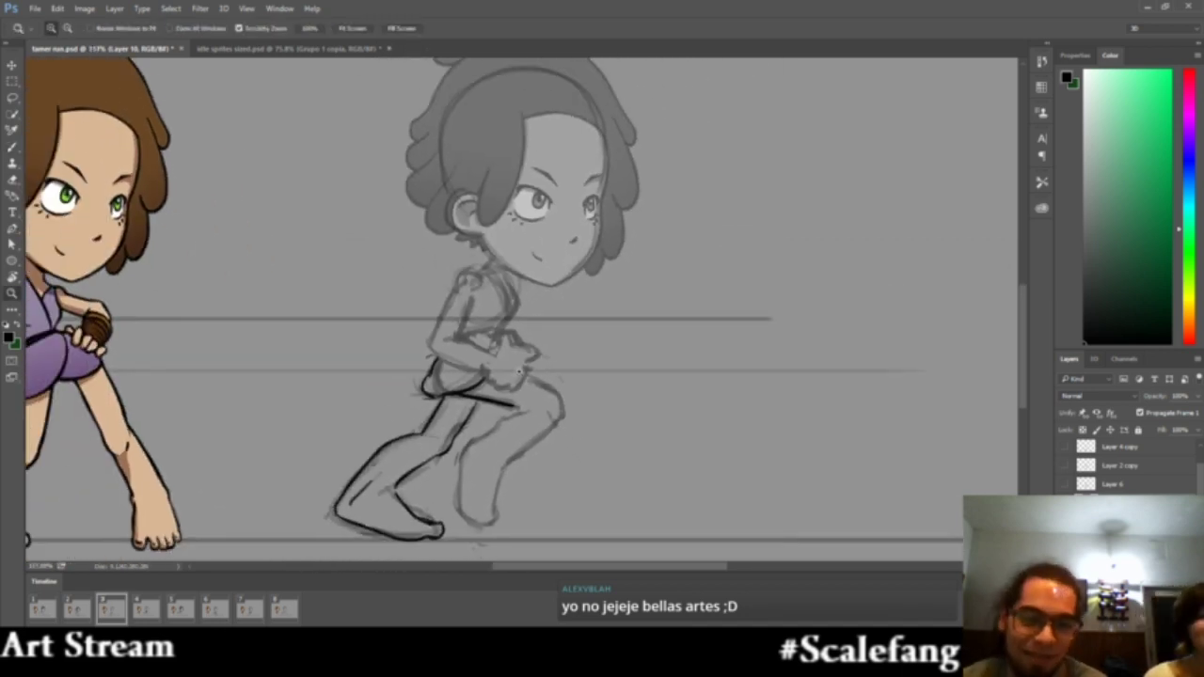
# Ink the top of the raised thigh from the hand down around the front of the knee
pyautogui.moveTo(519, 370)
pyautogui.mouseDown()
pyautogui.moveTo(554, 353)
pyautogui.moveTo(594, 446)
pyautogui.mouseUp()
pyautogui.press('b')
pyautogui.press('e')
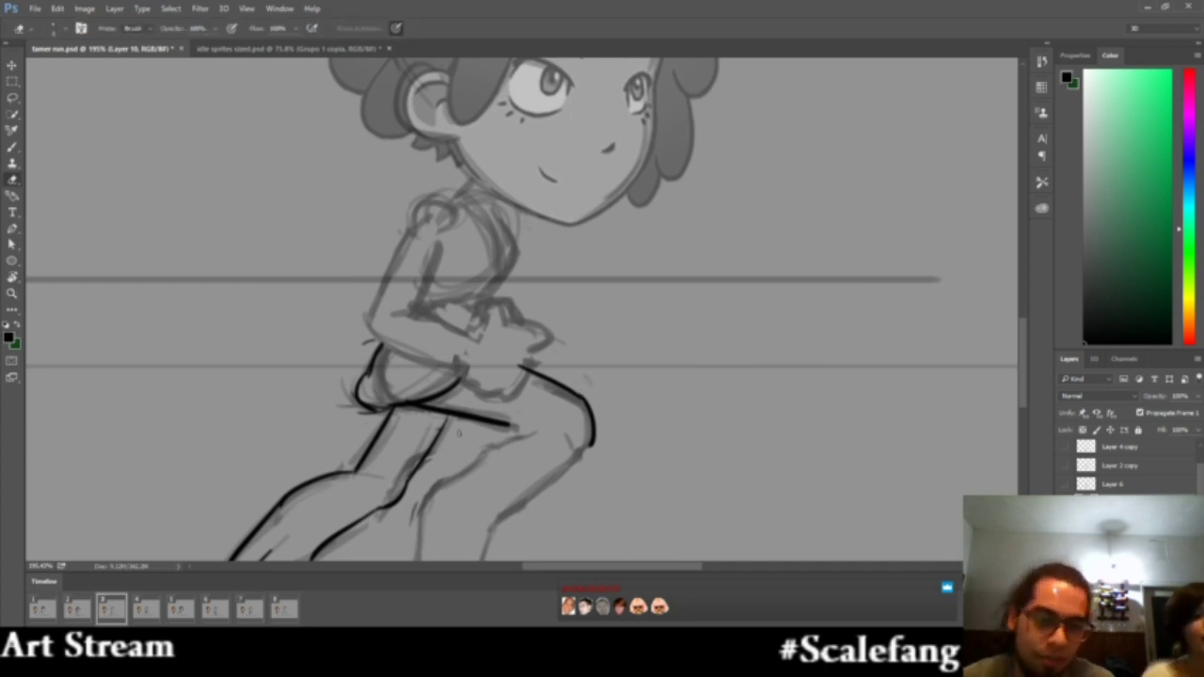
pyautogui.press('b')
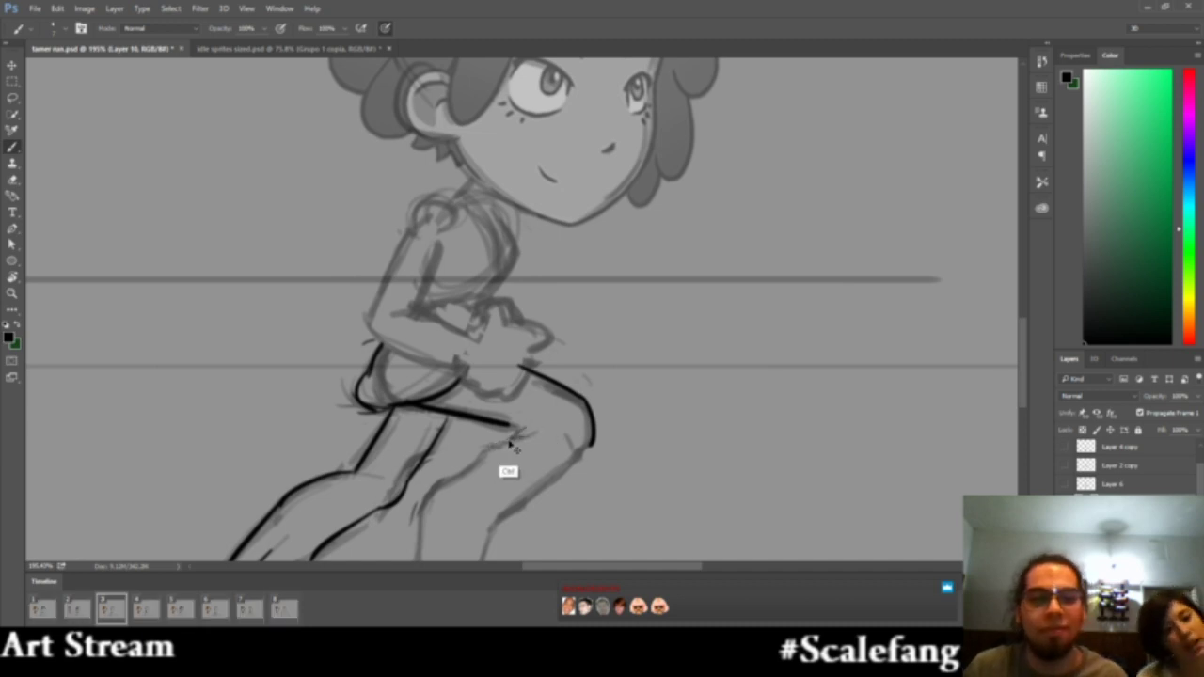
# Try to ink the crease line behind the raised knee
pyautogui.moveTo(544, 417); pyautogui.dragTo(470, 475)
pyautogui.hotkey('ctrl', 'z')
pyautogui.moveTo(548, 420); pyautogui.dragTo(488, 454)
pyautogui.hotkey('ctrl', 'z')
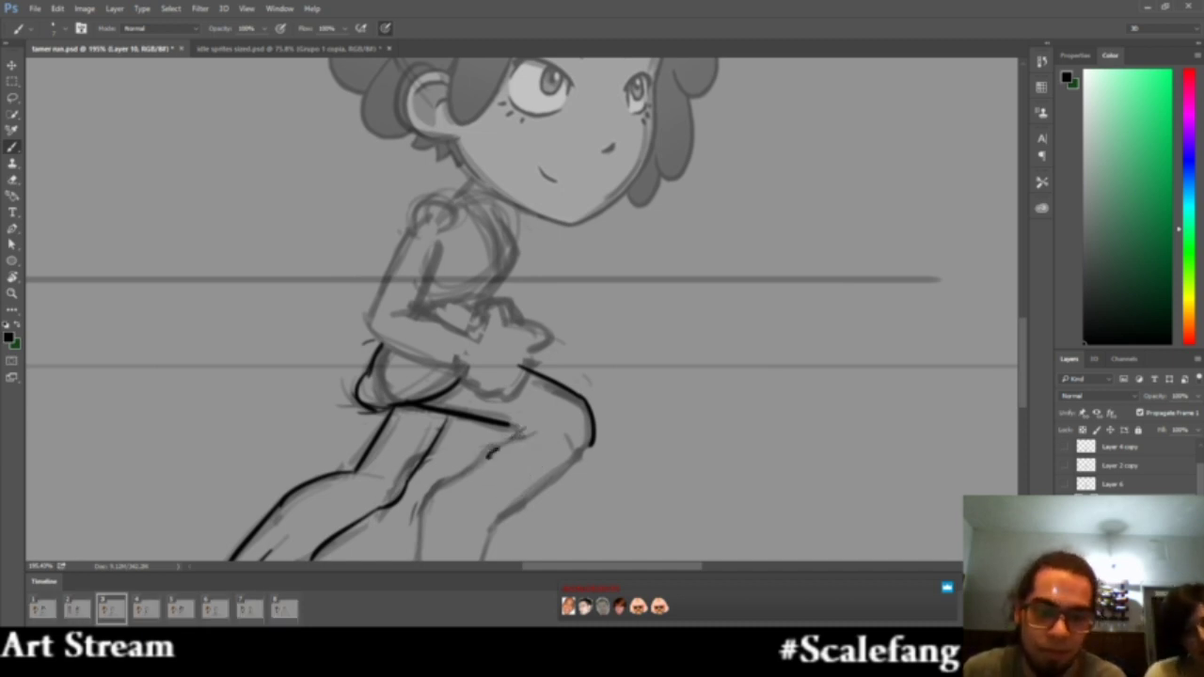
pyautogui.moveTo(551, 431); pyautogui.dragTo(489, 458)
pyautogui.press('e')
pyautogui.hotkey('ctrl', 'z')
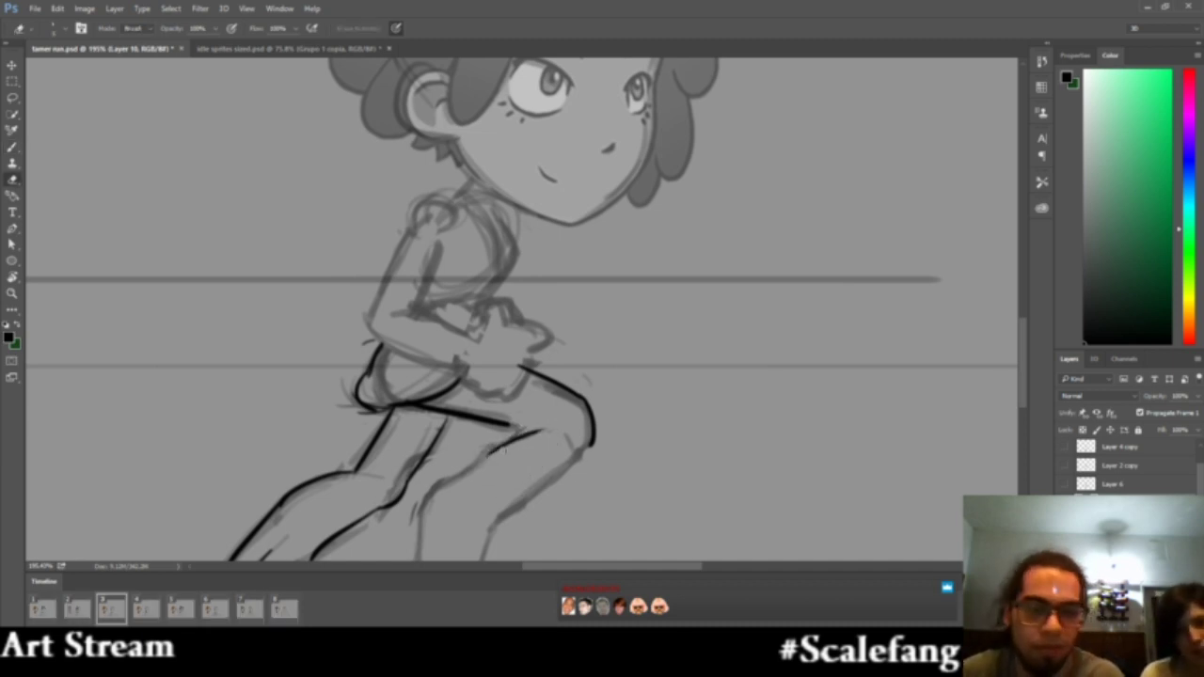
# Extend the raised thigh's underside line to the back of the knee
pyautogui.scroll(3, 534, 422)
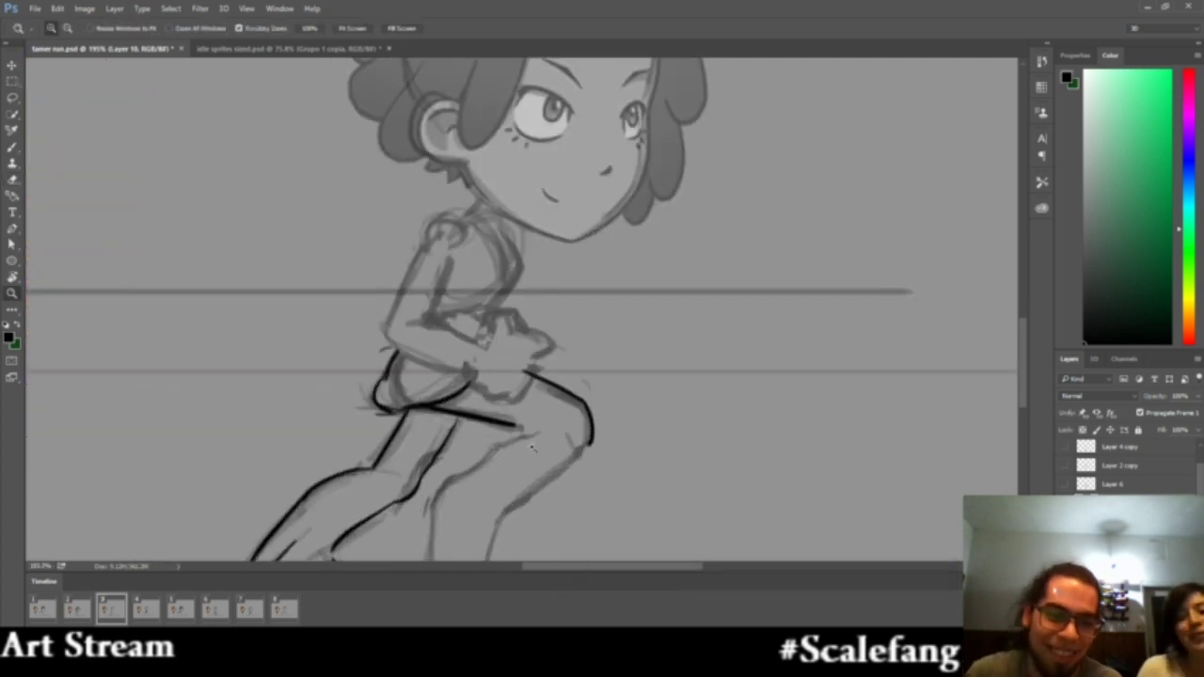
pyautogui.press('b')
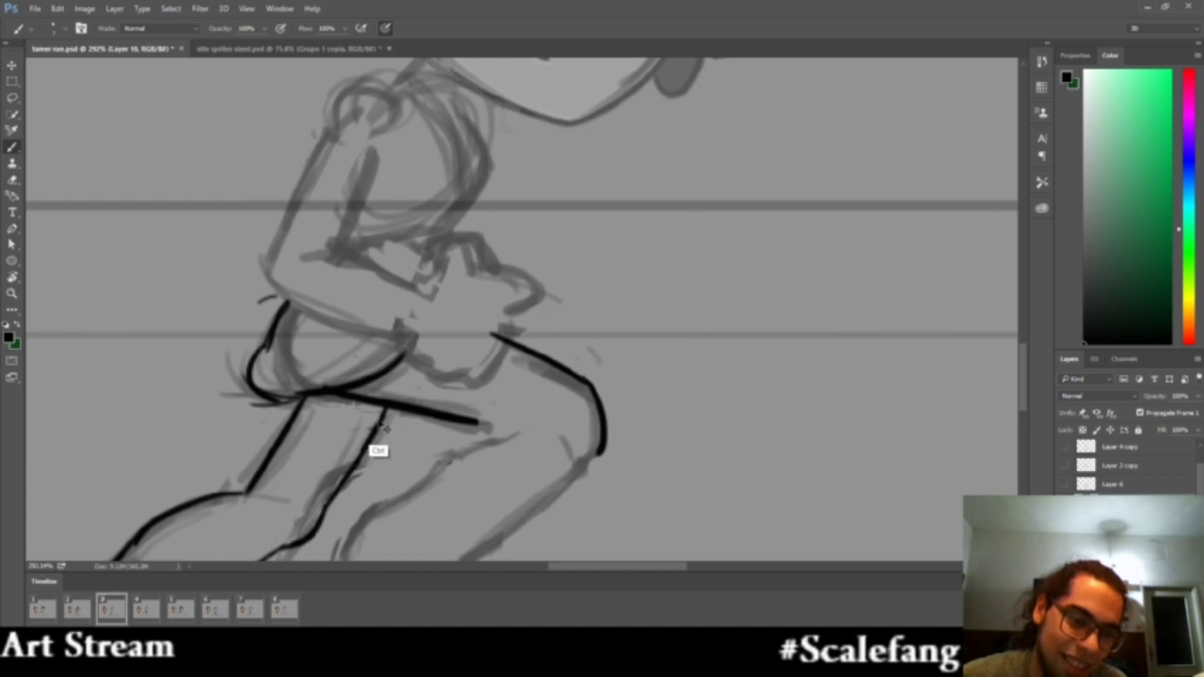
pyautogui.moveTo(449, 416); pyautogui.dragTo(504, 431)
pyautogui.press('e')
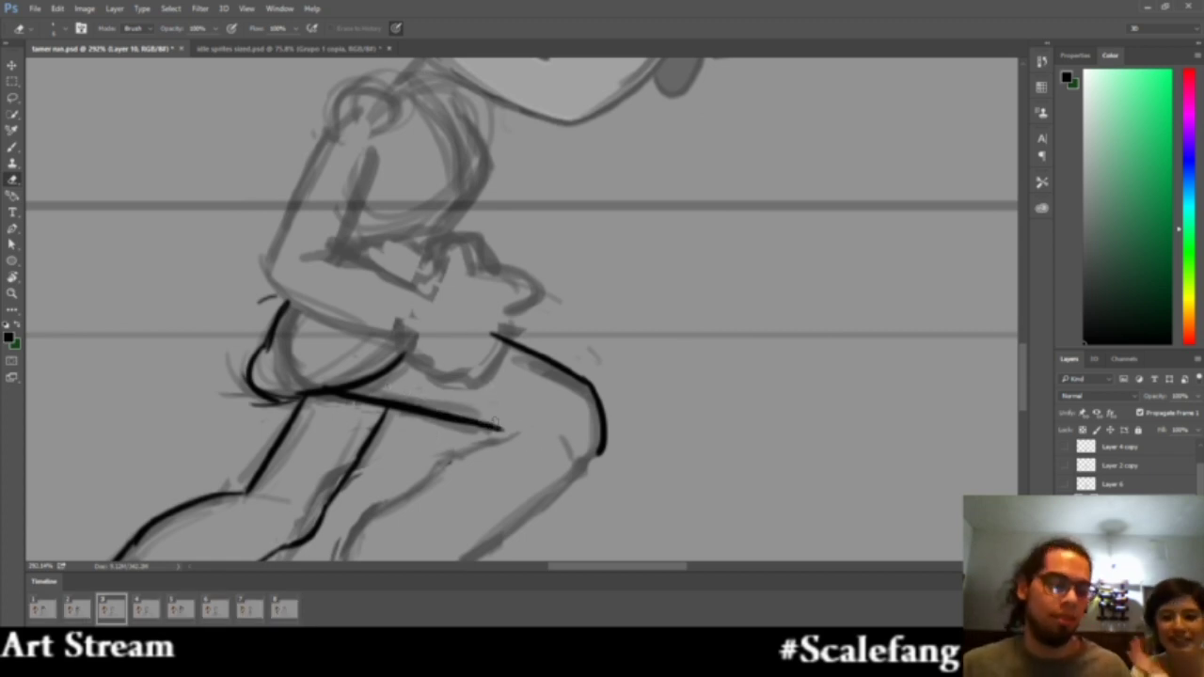
# Ink the crease behind the raised knee, redrawing it until clean, and continue the line down the upper calf
pyautogui.press('b')
pyautogui.moveTo(452, 459); pyautogui.dragTo(514, 418)
pyautogui.hotkey('ctrl', 'z')
pyautogui.moveTo(453, 459); pyautogui.dragTo(528, 425)
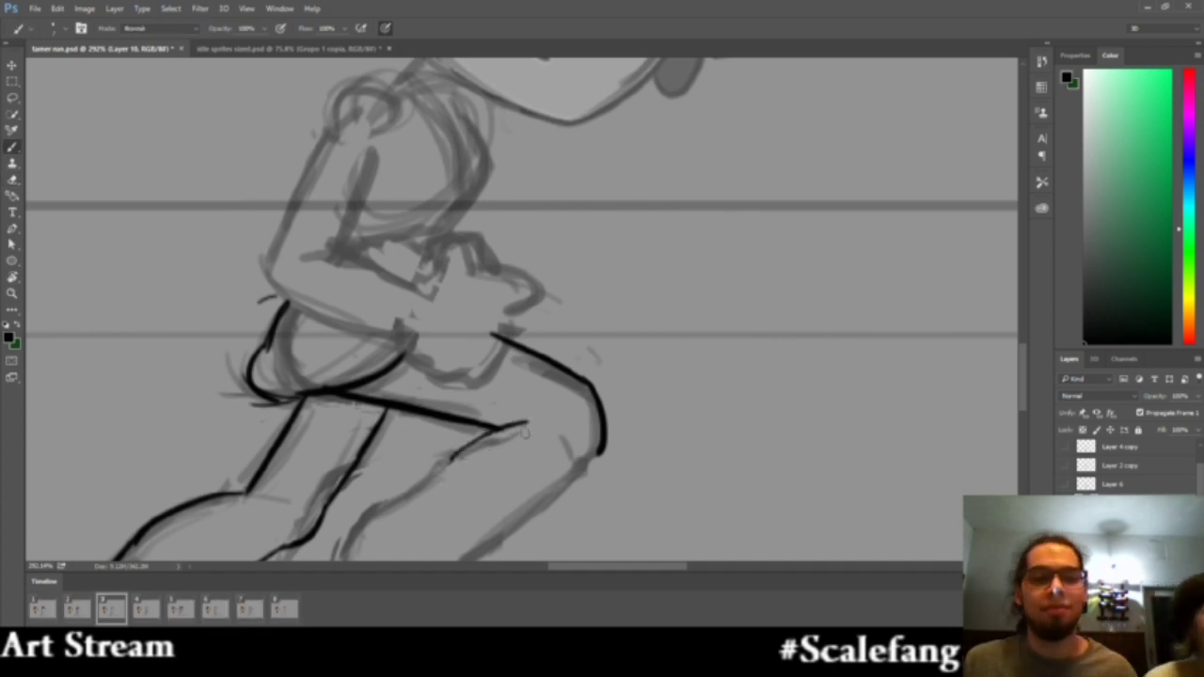
pyautogui.hotkey('ctrl', 'space')
pyautogui.moveTo(468, 468); pyautogui.dragTo(546, 390)
pyautogui.moveTo(583, 314)
pyautogui.mouseDown()
pyautogui.moveTo(552, 337)
pyautogui.moveTo(593, 318)
pyautogui.moveTo(614, 282)
pyautogui.mouseUp()
pyautogui.press('b')
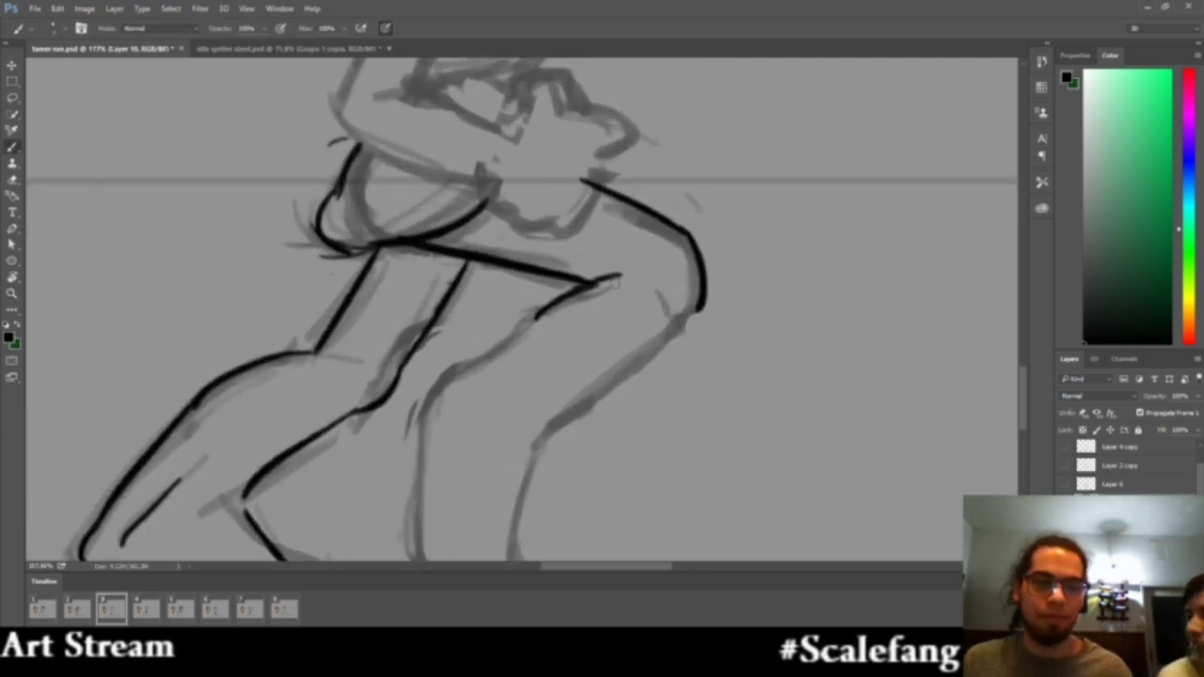
pyautogui.hotkey('ctrl', 'z')
pyautogui.moveTo(539, 318); pyautogui.dragTo(613, 279)
pyautogui.hotkey('ctrl', 'z')
pyautogui.moveTo(538, 318); pyautogui.dragTo(604, 279)
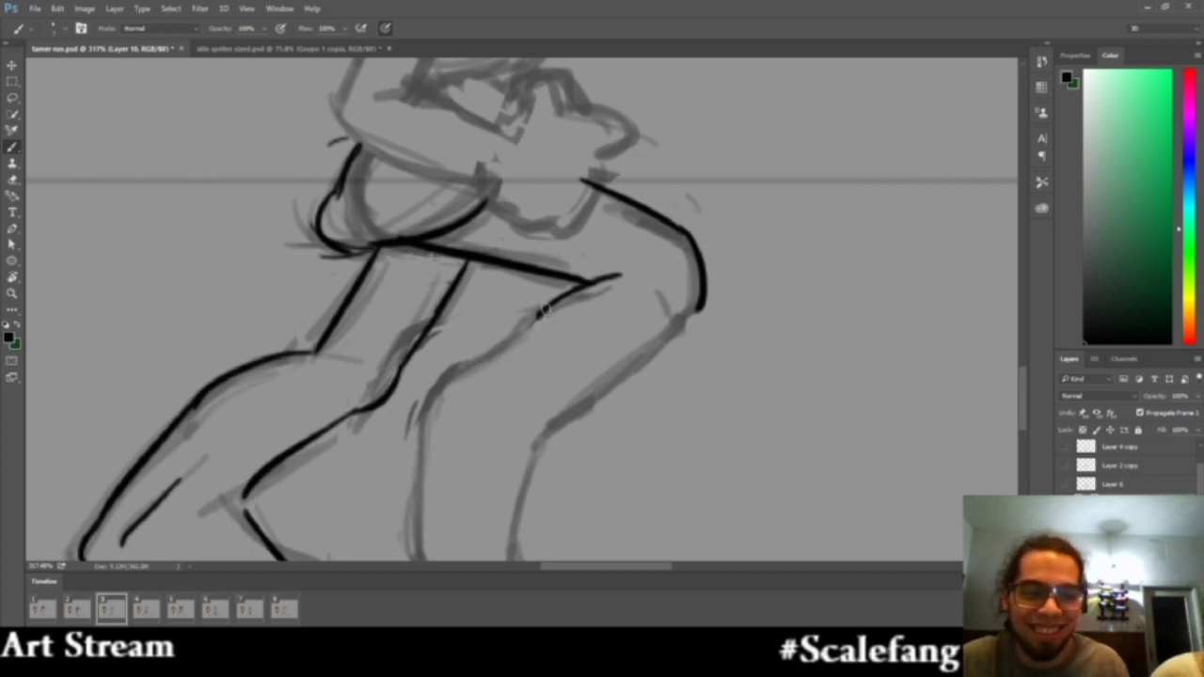
pyautogui.moveTo(539, 313)
pyautogui.mouseDown()
pyautogui.moveTo(437, 394)
pyautogui.moveTo(523, 336)
pyautogui.mouseUp()
pyautogui.hotkey('ctrl', 'z')
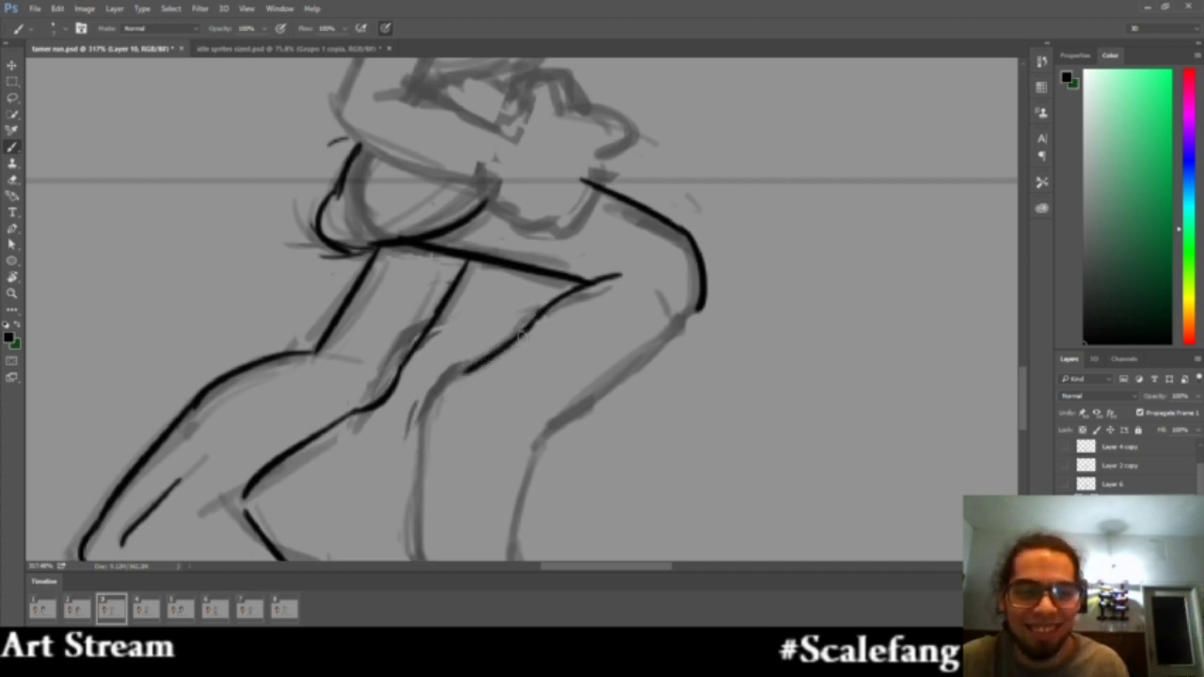
# Add a small detail mark inside the raised knee and ink the shin line from the knee to mid-shin
pyautogui.press('z')
pyautogui.moveTo(597, 336)
pyautogui.mouseDown()
pyautogui.moveTo(529, 361)
pyautogui.moveTo(591, 342)
pyautogui.mouseUp()
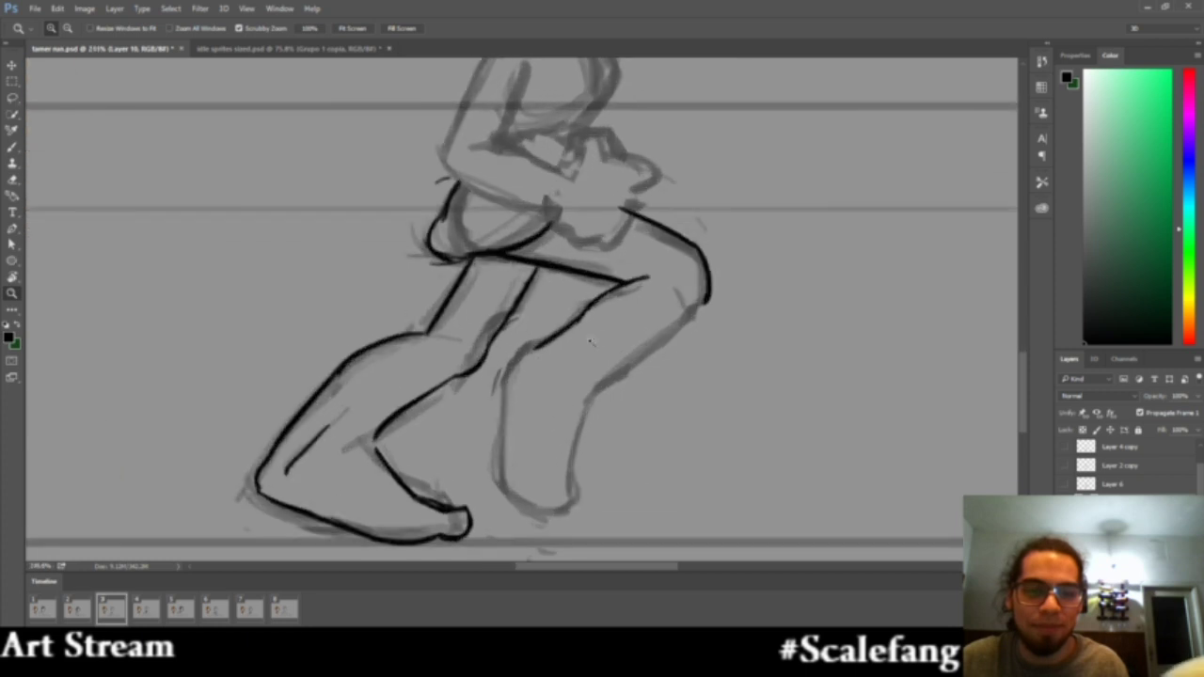
pyautogui.press('b')
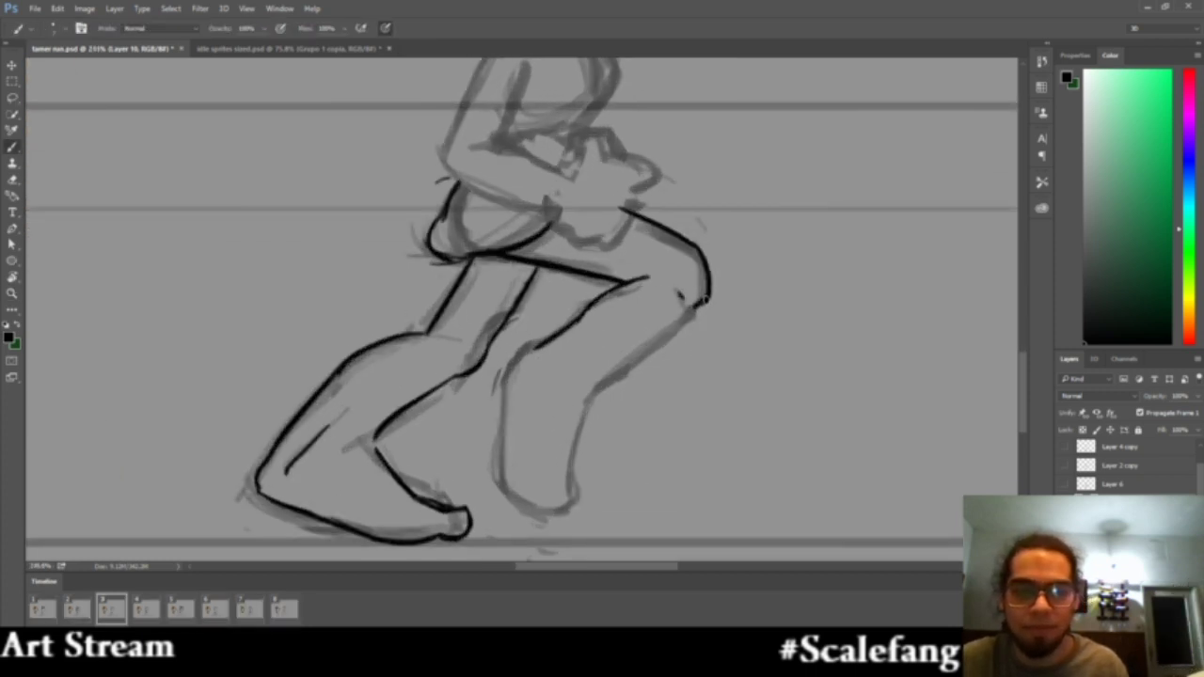
pyautogui.moveTo(706, 299); pyautogui.dragTo(639, 358)
pyautogui.hotkey('ctrl', 'z')
pyautogui.moveTo(700, 305); pyautogui.dragTo(593, 399)
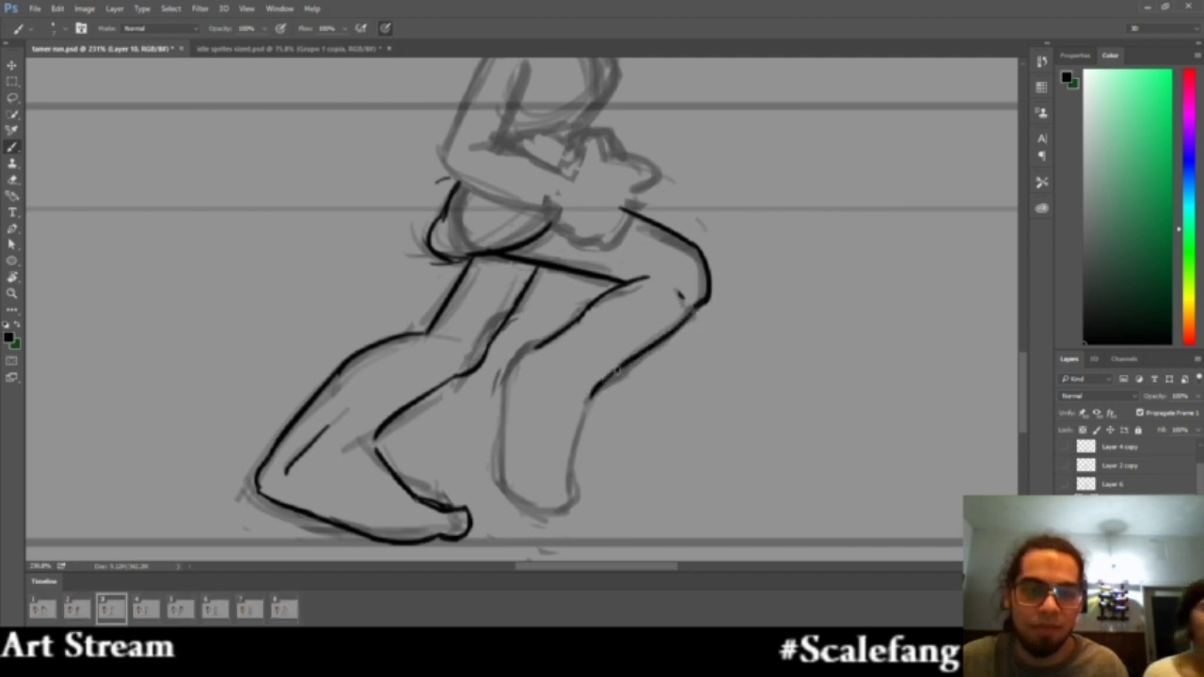
# Ink the raised leg's rear calf line and front shin line down to the foot, closing the gap behind the upper calf
pyautogui.moveTo(637, 355); pyautogui.dragTo(598, 384)
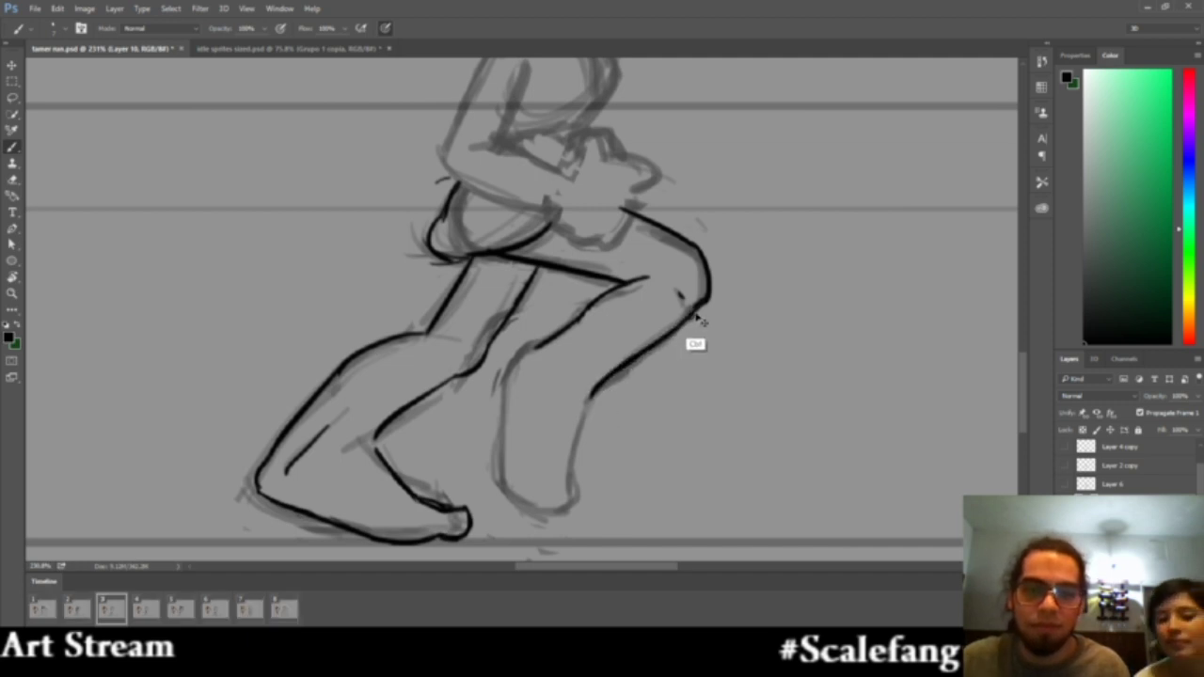
pyautogui.press('z')
pyautogui.moveTo(698, 344); pyautogui.dragTo(653, 352)
pyautogui.moveTo(679, 361); pyautogui.dragTo(647, 327)
pyautogui.moveTo(624, 353); pyautogui.dragTo(666, 346)
pyautogui.scroll(3, 584, 388)
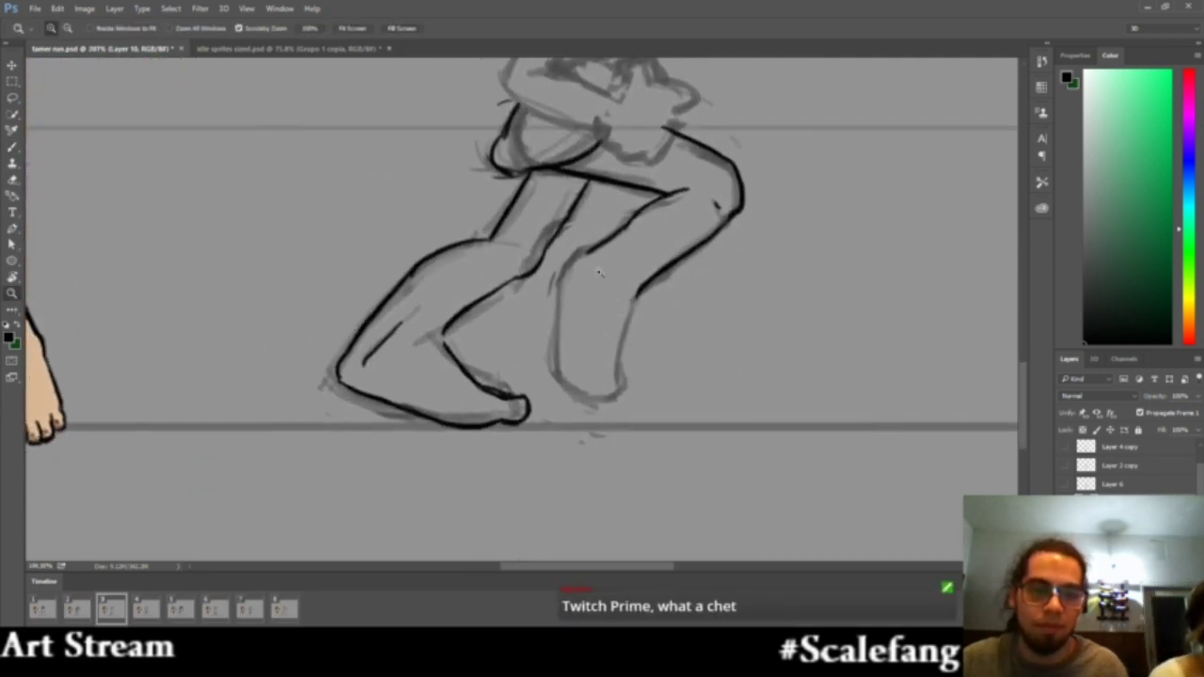
pyautogui.press('b')
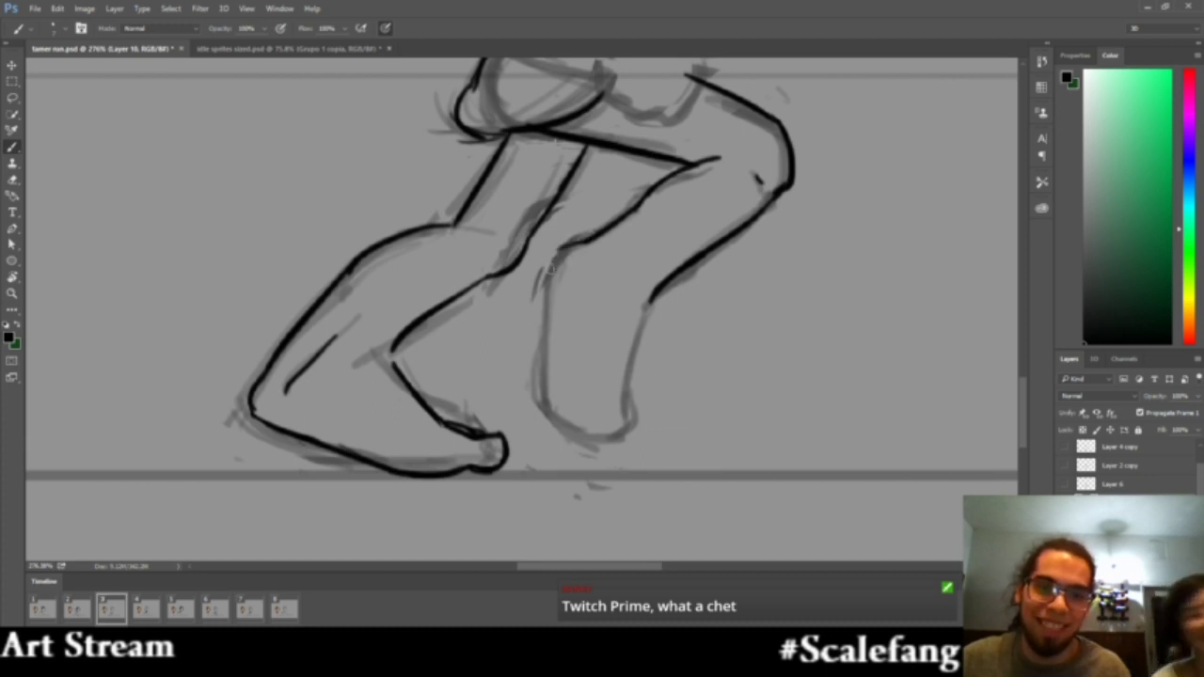
pyautogui.moveTo(554, 270); pyautogui.dragTo(543, 349)
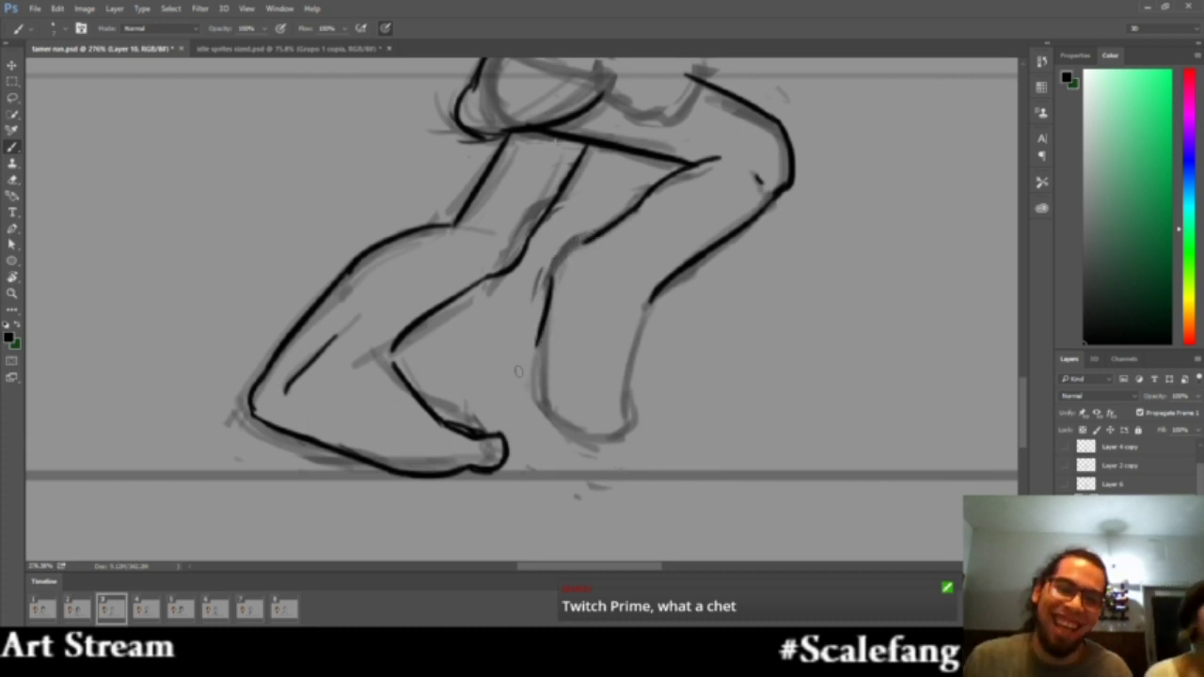
pyautogui.hotkey('ctrl', 'z')
pyautogui.moveTo(552, 270)
pyautogui.mouseDown()
pyautogui.moveTo(545, 351)
pyautogui.moveTo(540, 395)
pyautogui.mouseUp()
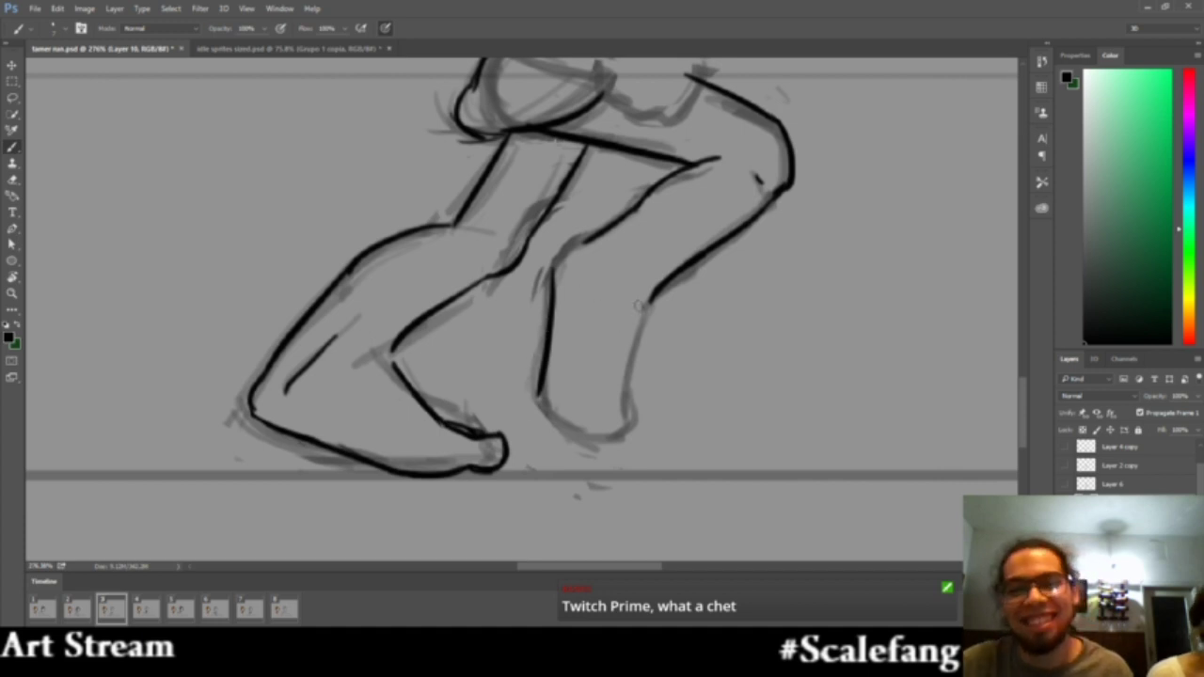
pyautogui.moveTo(662, 288)
pyautogui.mouseDown()
pyautogui.moveTo(645, 303)
pyautogui.moveTo(625, 402)
pyautogui.mouseUp()
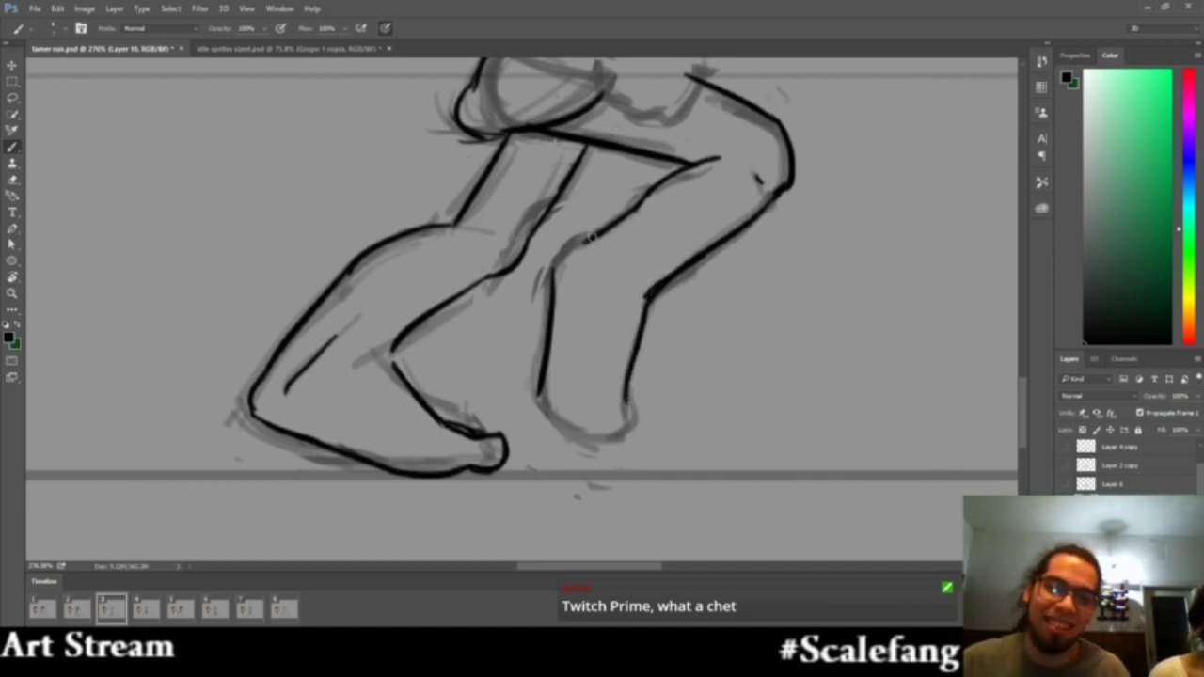
pyautogui.moveTo(588, 240); pyautogui.dragTo(552, 275)
# Compare the leg pose in frame 3 with the inked pose in frame 2, ending on frame 3
pyautogui.press('z')
pyautogui.moveTo(660, 252)
pyautogui.mouseDown()
pyautogui.moveTo(609, 271)
pyautogui.moveTo(624, 272)
pyautogui.moveTo(581, 238)
pyautogui.moveTo(536, 300)
pyautogui.mouseUp()
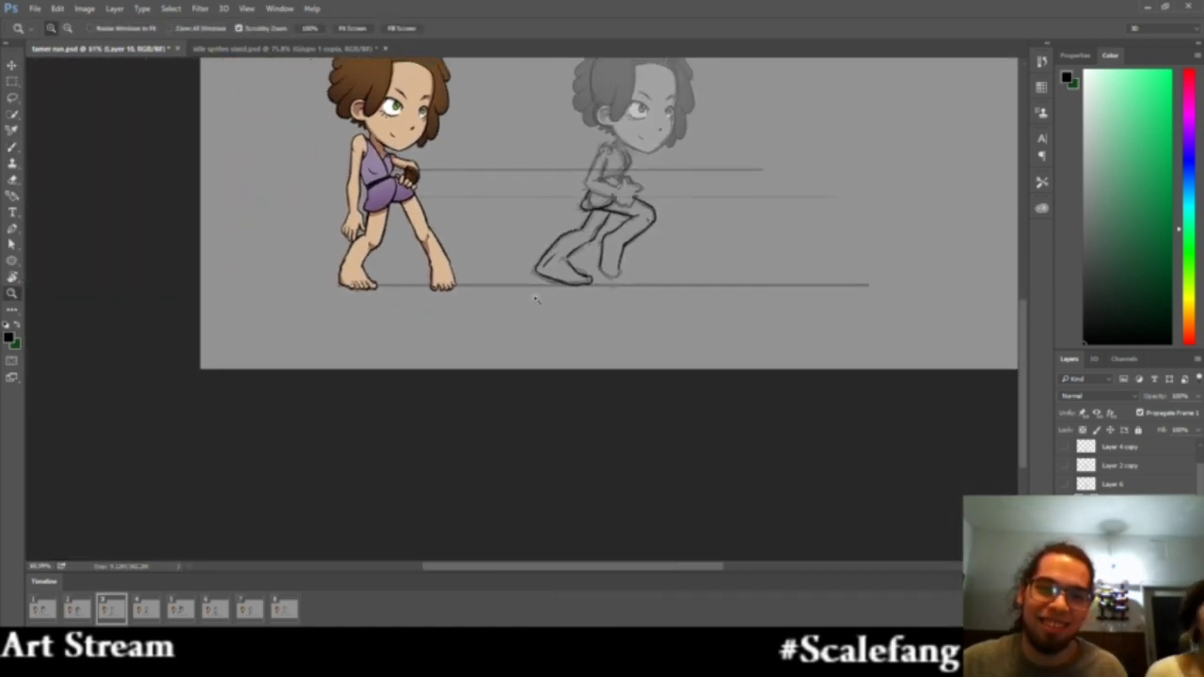
pyautogui.click(55, 608)
pyautogui.click(79, 608)
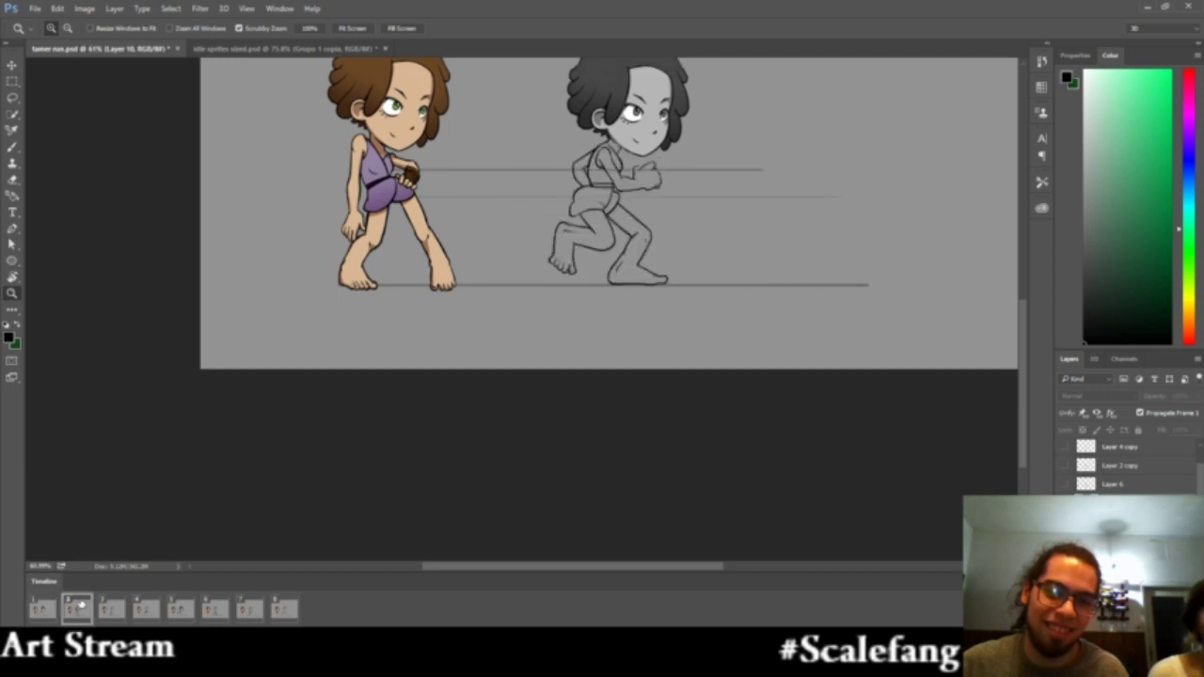
pyautogui.click(112, 609)
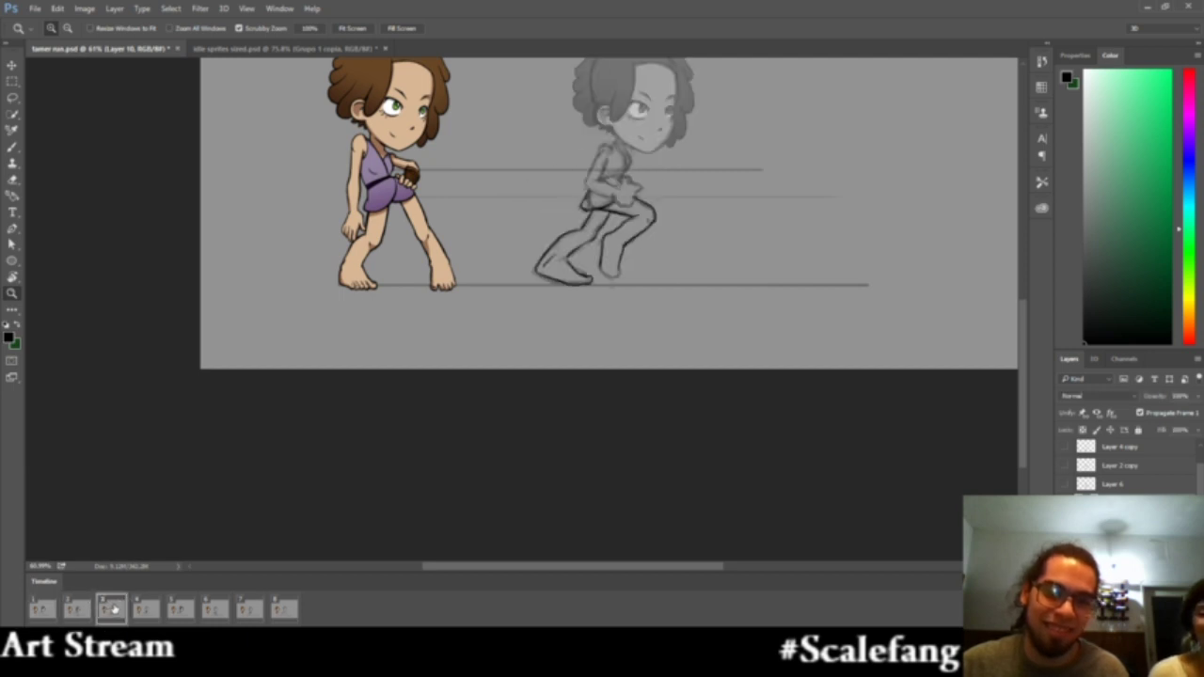
# Ink the rounded first toe at the rear side of the raised foot and a short curve at its front edge
pyautogui.moveTo(629, 267); pyautogui.dragTo(723, 243)
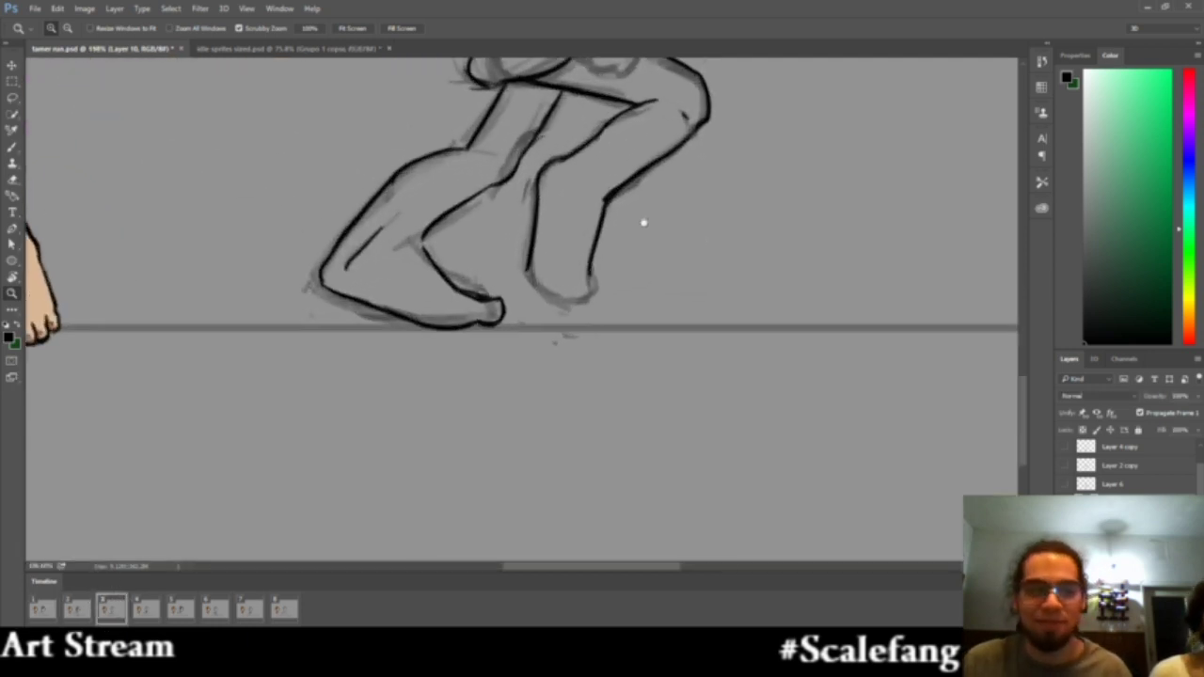
pyautogui.moveTo(644, 223)
pyautogui.mouseDown()
pyautogui.moveTo(618, 289)
pyautogui.moveTo(613, 271)
pyautogui.mouseUp()
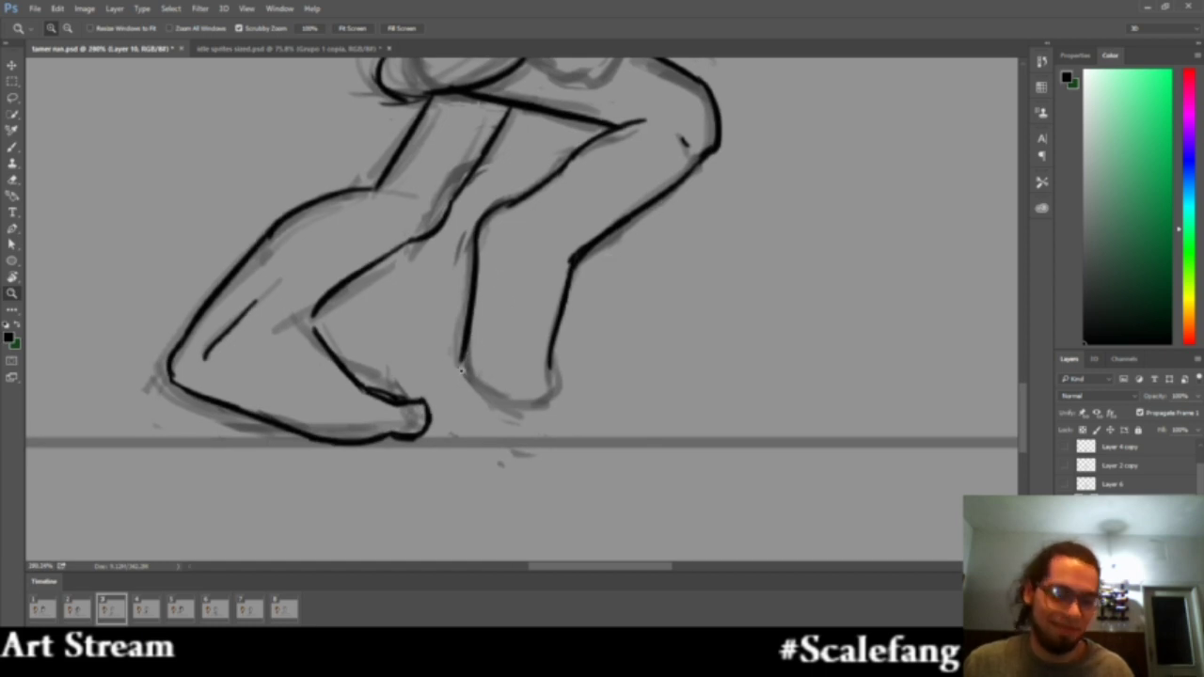
pyautogui.press('b')
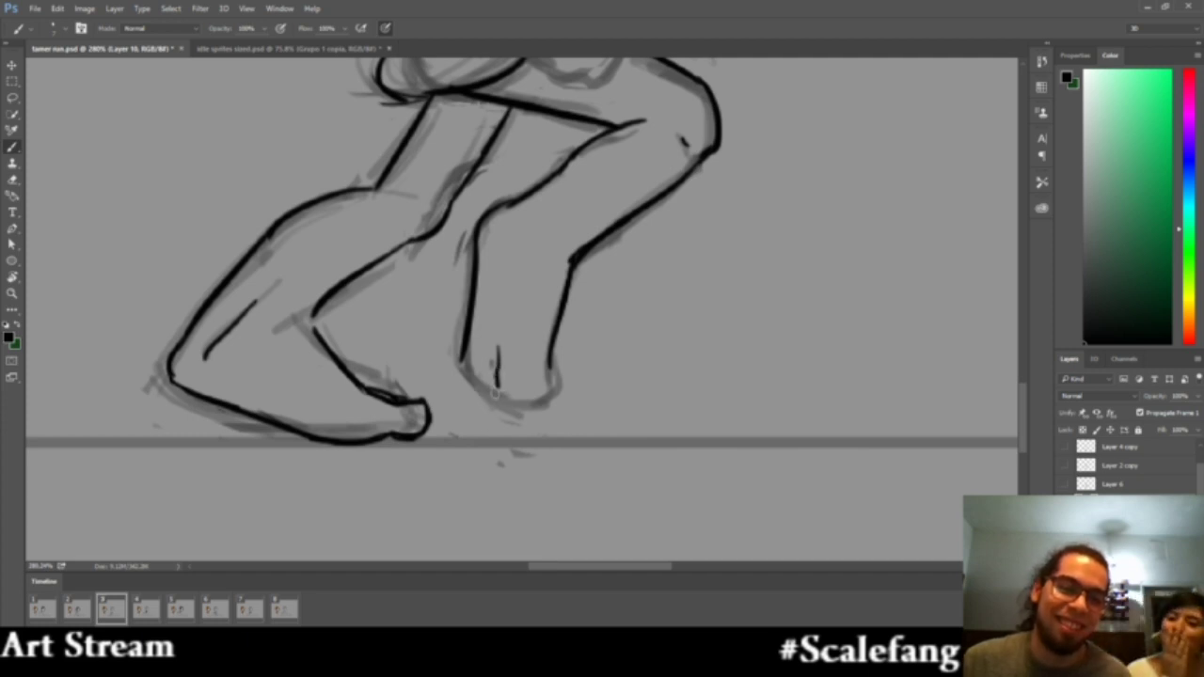
pyautogui.moveTo(496, 392)
pyautogui.mouseDown()
pyautogui.moveTo(469, 392)
pyautogui.moveTo(496, 386)
pyautogui.moveTo(470, 377)
pyautogui.mouseUp()
pyautogui.hotkey('ctrl', 'z')
pyautogui.hotkey('ctrl', 'z')
pyautogui.press('z')
pyautogui.moveTo(520, 333)
pyautogui.mouseDown()
pyautogui.moveTo(456, 353)
pyautogui.moveTo(562, 371)
pyautogui.moveTo(540, 386)
pyautogui.moveTo(561, 379)
pyautogui.mouseUp()
pyautogui.press('b')
pyautogui.hotkey('ctrl', 'z')
pyautogui.hotkey('ctrl', 'z')
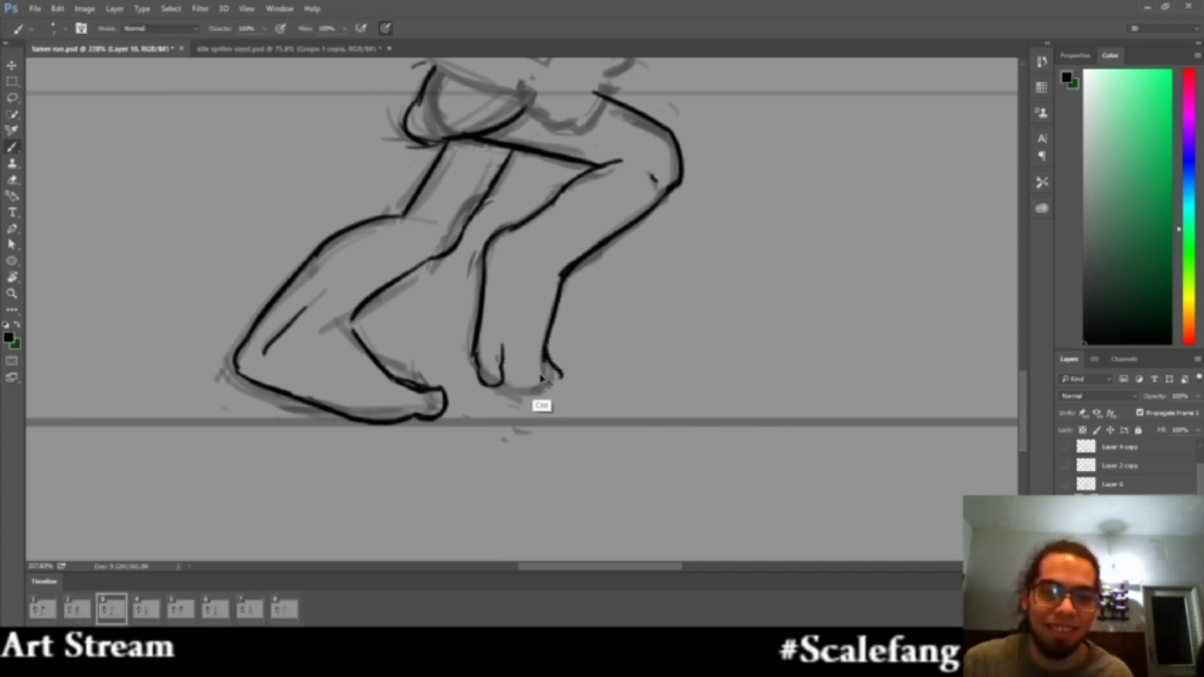
# Ink the lines separating the raised foot's middle toes and round off their tips, redrawing strokes as needed
pyautogui.press('z')
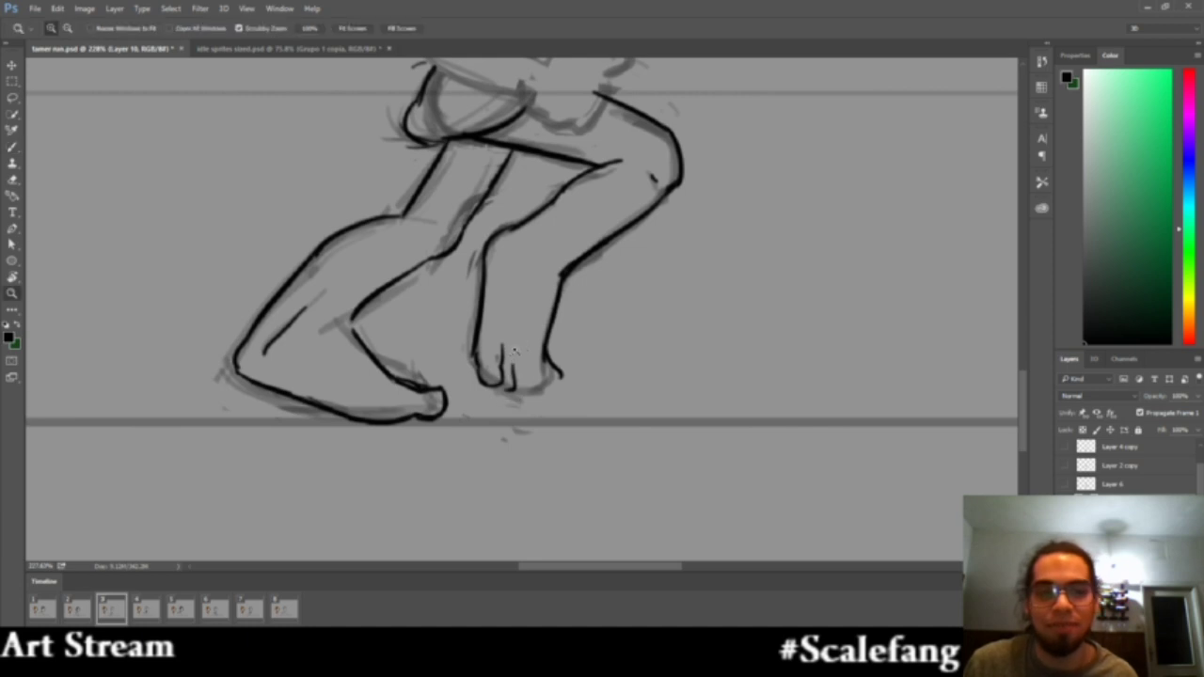
pyautogui.moveTo(506, 376)
pyautogui.mouseDown()
pyautogui.moveTo(453, 363)
pyautogui.moveTo(554, 364)
pyautogui.mouseUp()
pyautogui.press('b')
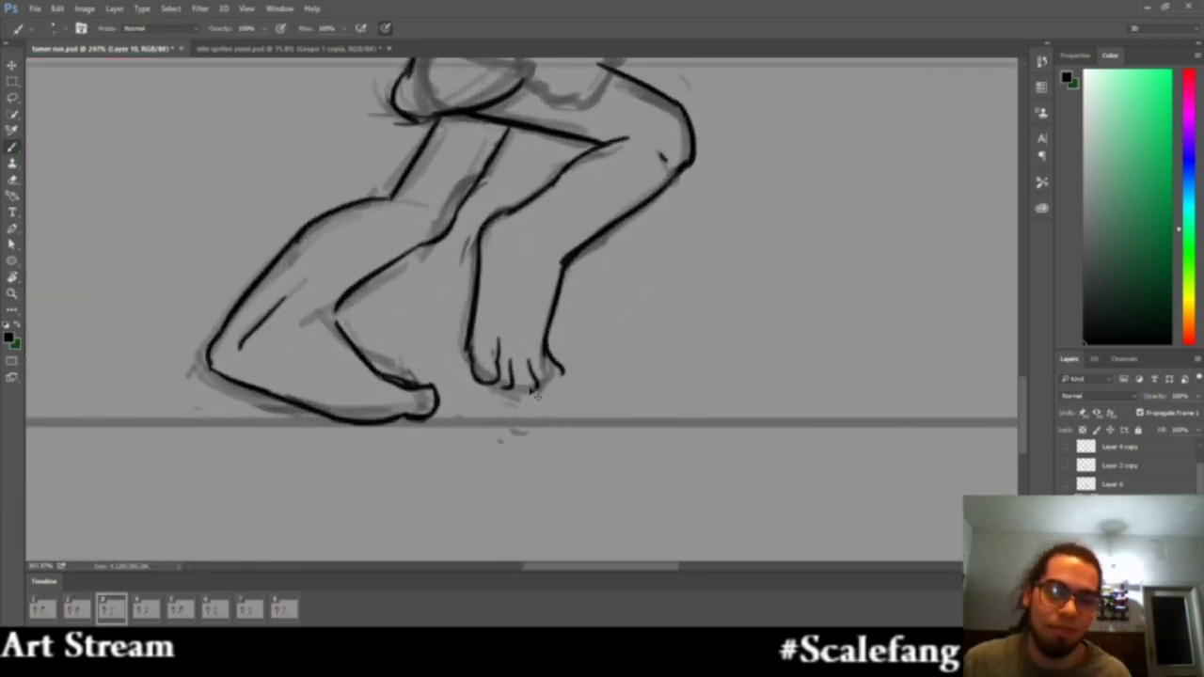
pyautogui.hotkey('ctrl', 'z')
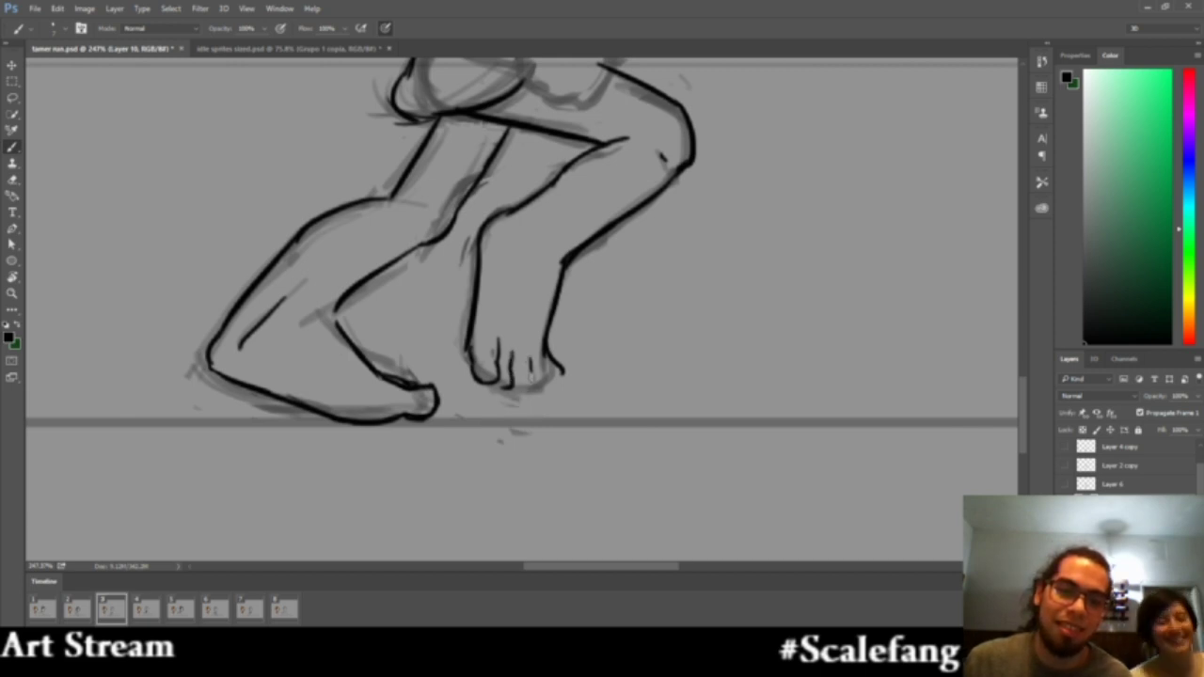
pyautogui.hotkey('ctrl', 'z')
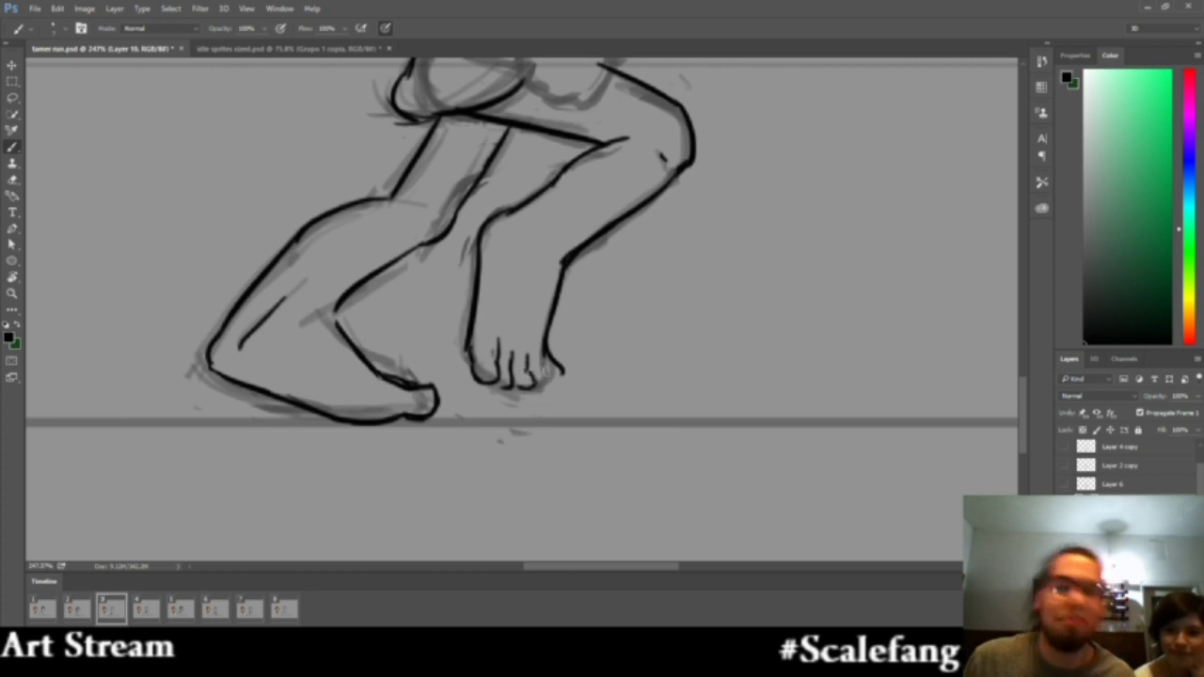
pyautogui.moveTo(544, 365)
pyautogui.mouseDown()
pyautogui.moveTo(546, 387)
pyautogui.moveTo(536, 355)
pyautogui.moveTo(626, 343)
pyautogui.mouseUp()
pyautogui.hotkey('ctrl', 'z')
pyautogui.hotkey('ctrl', 'z')
pyautogui.press('z')
pyautogui.press('b')
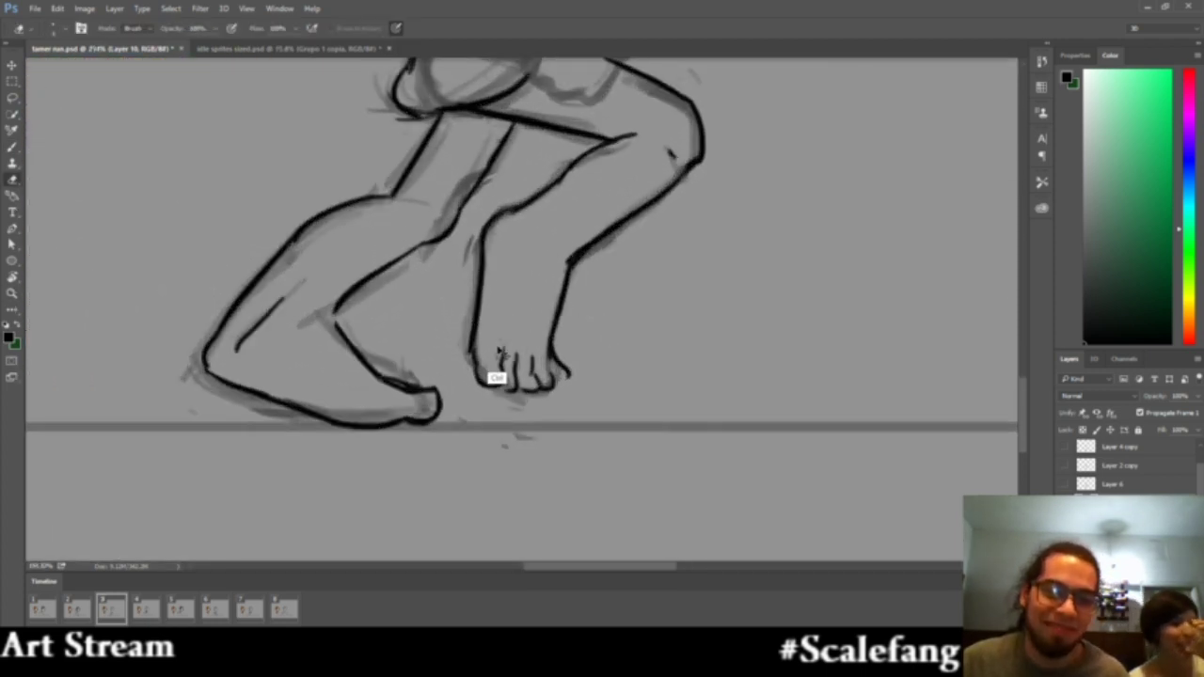
# Erase and redraw the curve at the raised foot's front edge as a shorter stroke, trying out a closed toe shape
pyautogui.press('z')
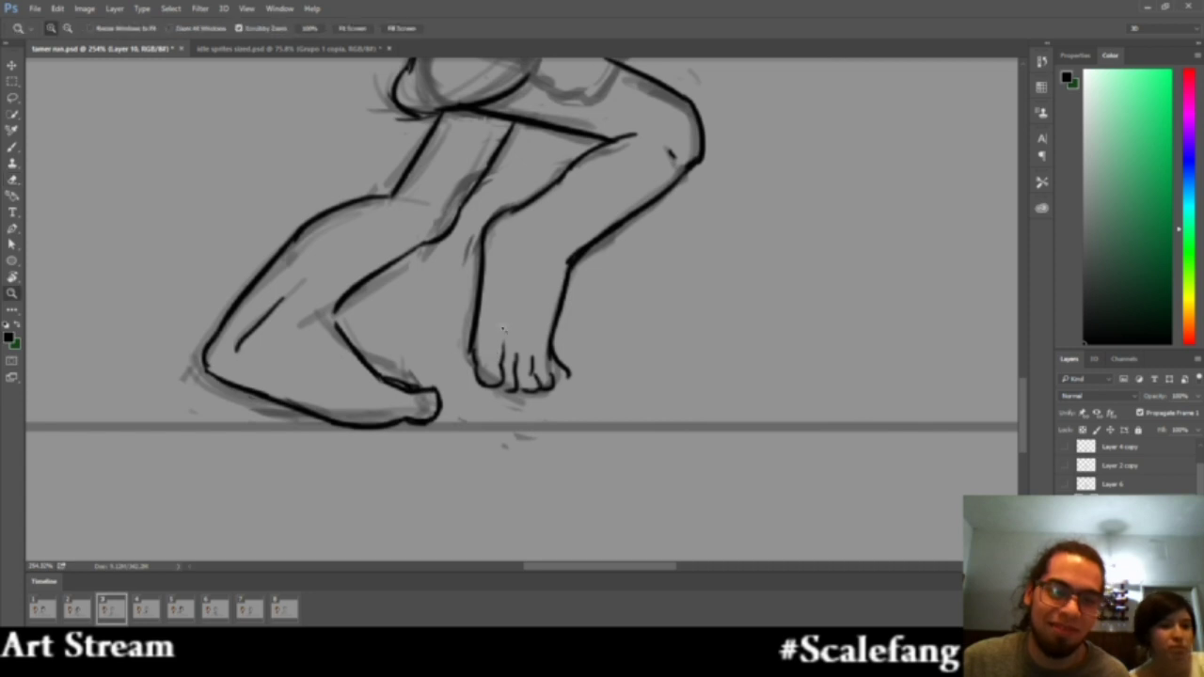
pyautogui.moveTo(496, 353)
pyautogui.mouseDown()
pyautogui.moveTo(452, 355)
pyautogui.moveTo(548, 342)
pyautogui.mouseUp()
pyautogui.press('b')
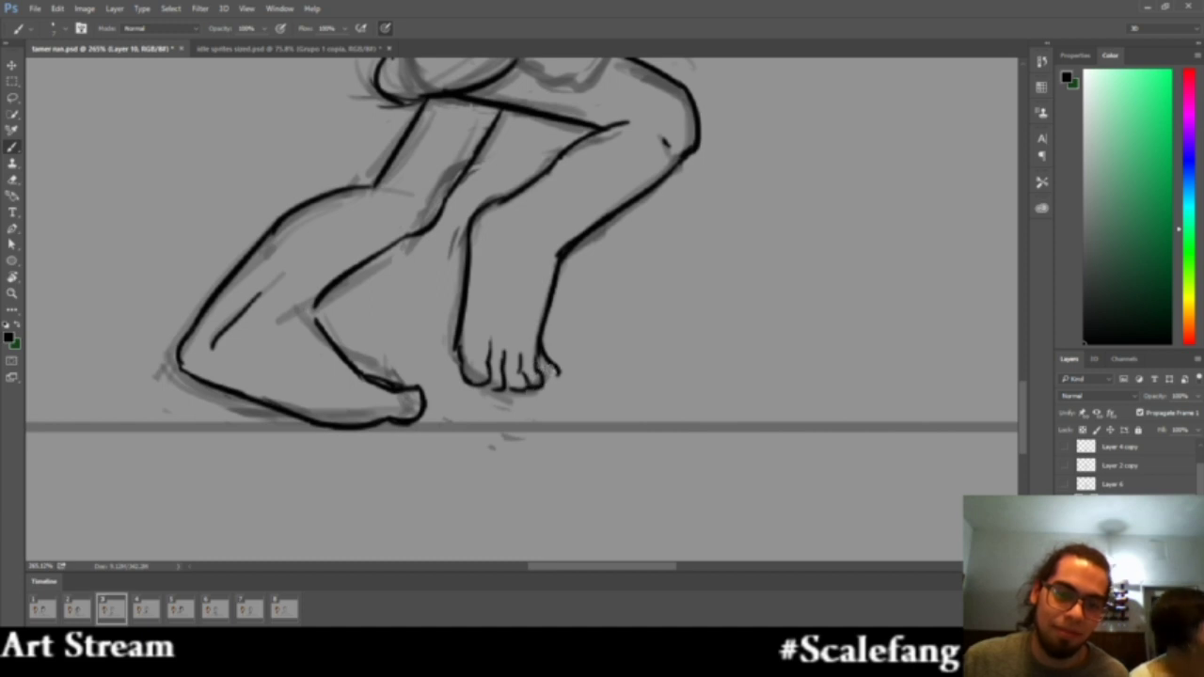
pyautogui.moveTo(544, 350)
pyautogui.mouseDown()
pyautogui.moveTo(557, 383)
pyautogui.moveTo(568, 374)
pyautogui.mouseUp()
pyautogui.hotkey('ctrl', 'z')
pyautogui.hotkey('ctrl', 'z')
pyautogui.hotkey('ctrl', 'z')
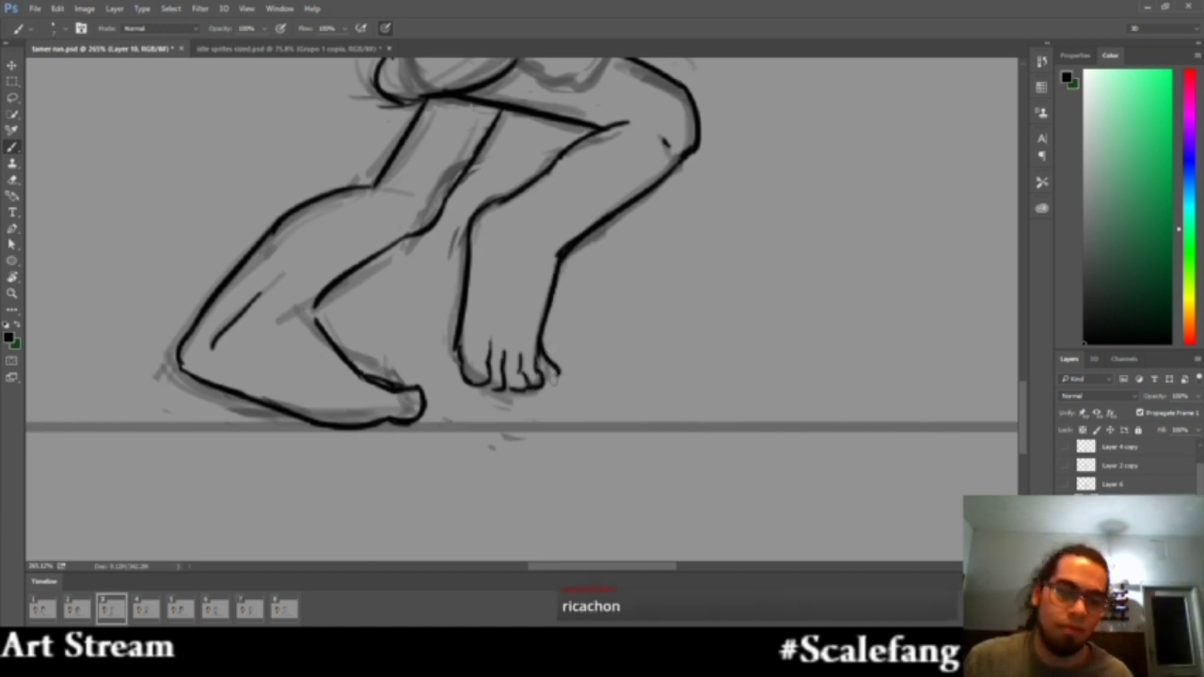
pyautogui.press('e')
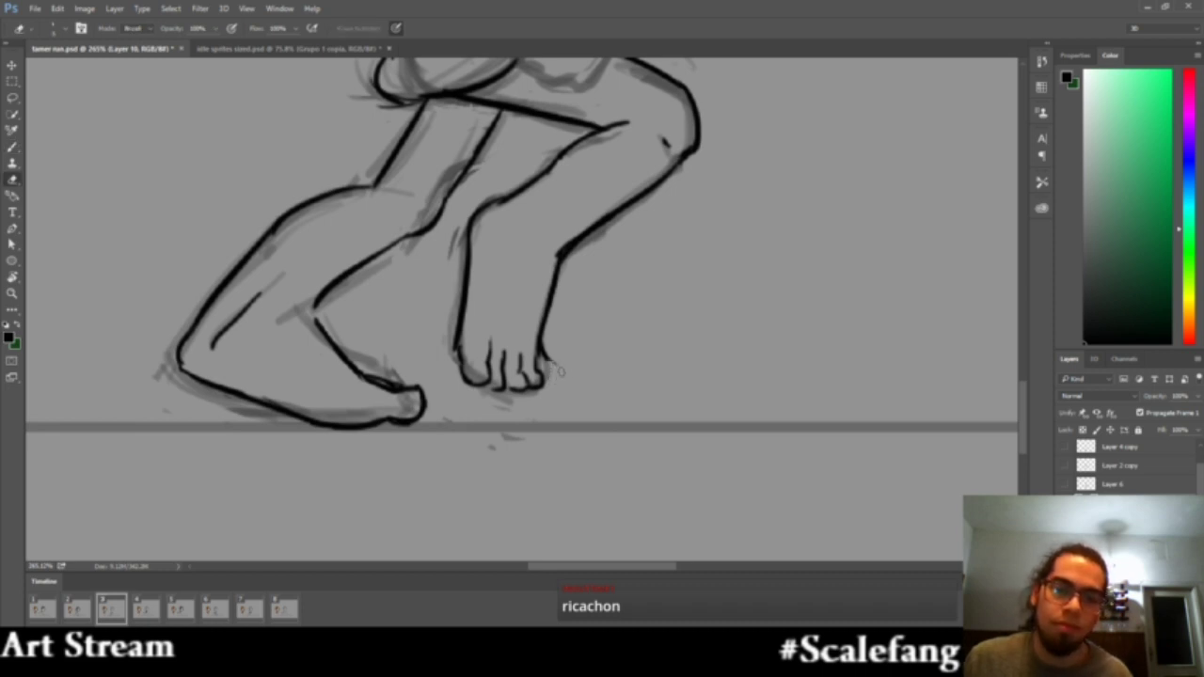
pyautogui.press('b')
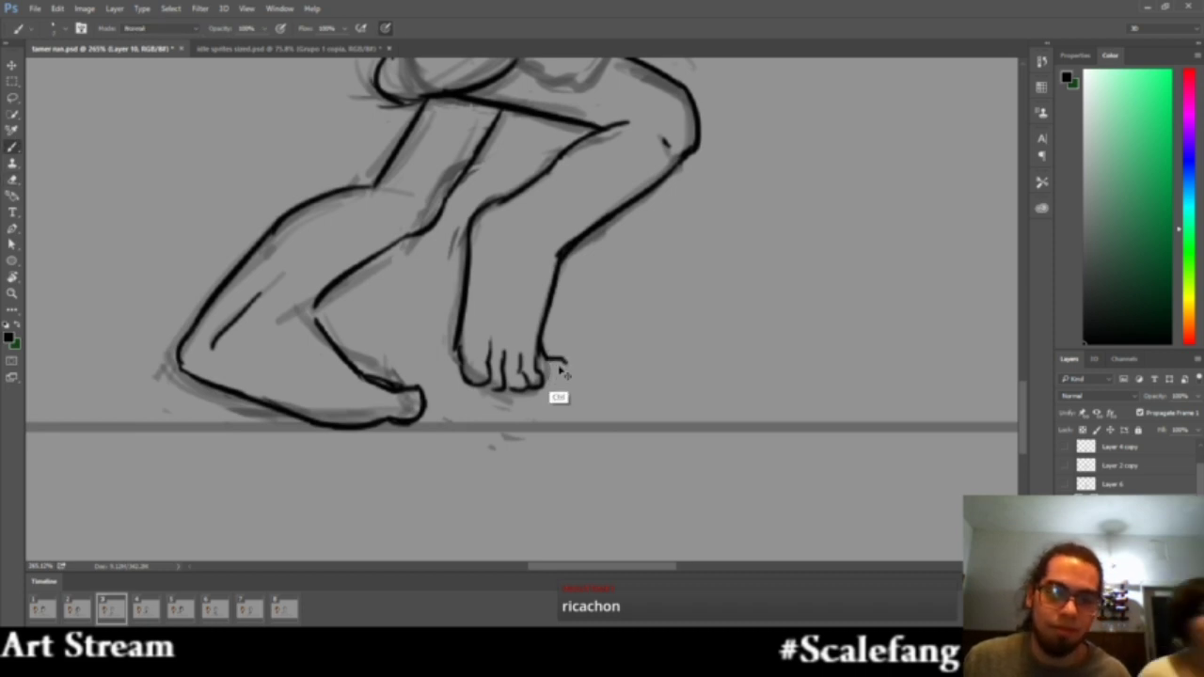
pyautogui.moveTo(556, 365); pyautogui.dragTo(548, 386)
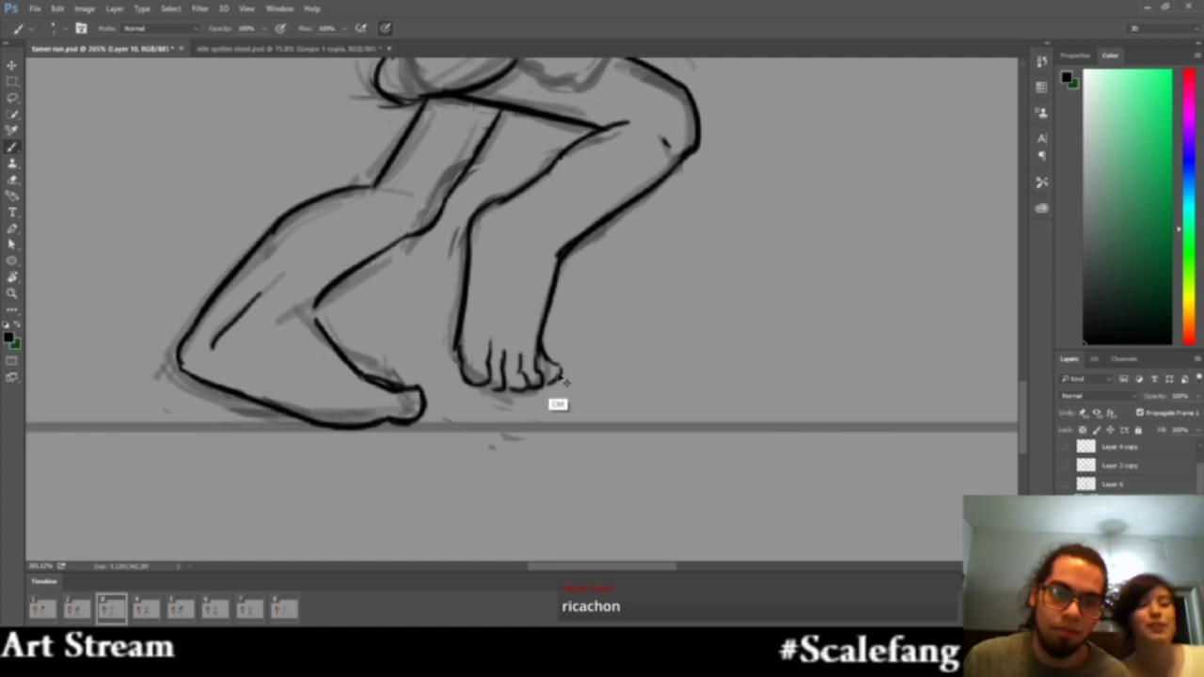
pyautogui.hotkey('ctrl', 'z')
# Redraw the rear-side toe of the raised foot narrower and clean up the foot outline leading into it
pyautogui.moveTo(467, 361); pyautogui.dragTo(484, 383)
pyautogui.hotkey('ctrl', 'z')
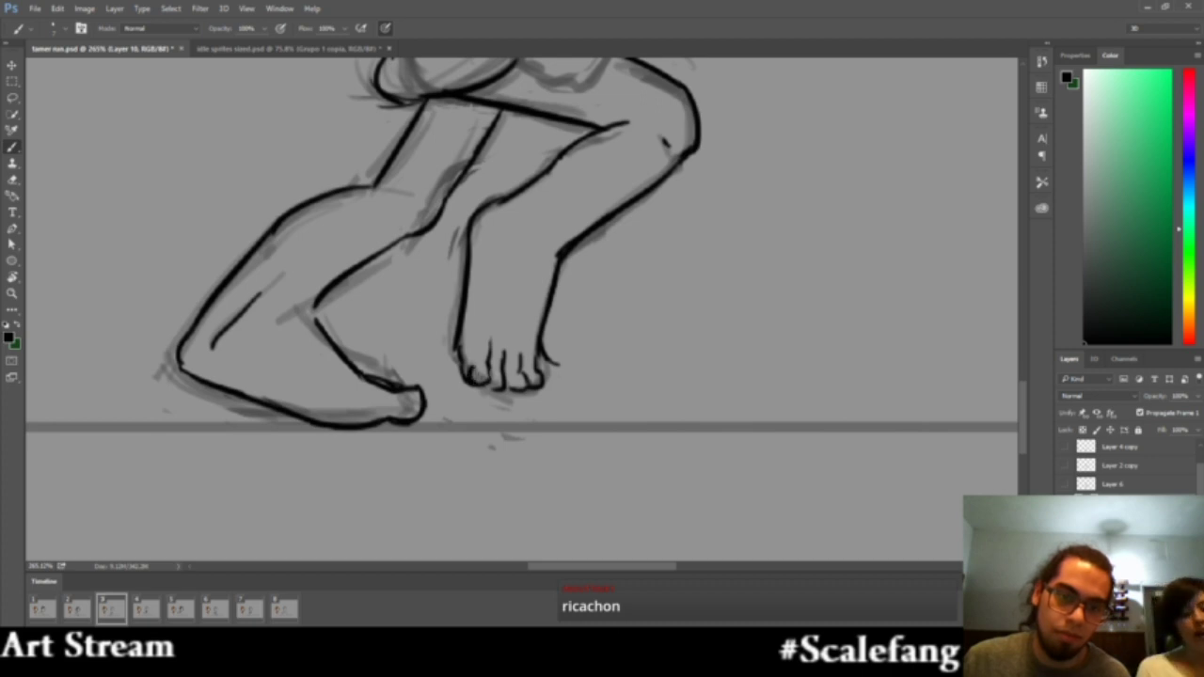
pyautogui.press('e')
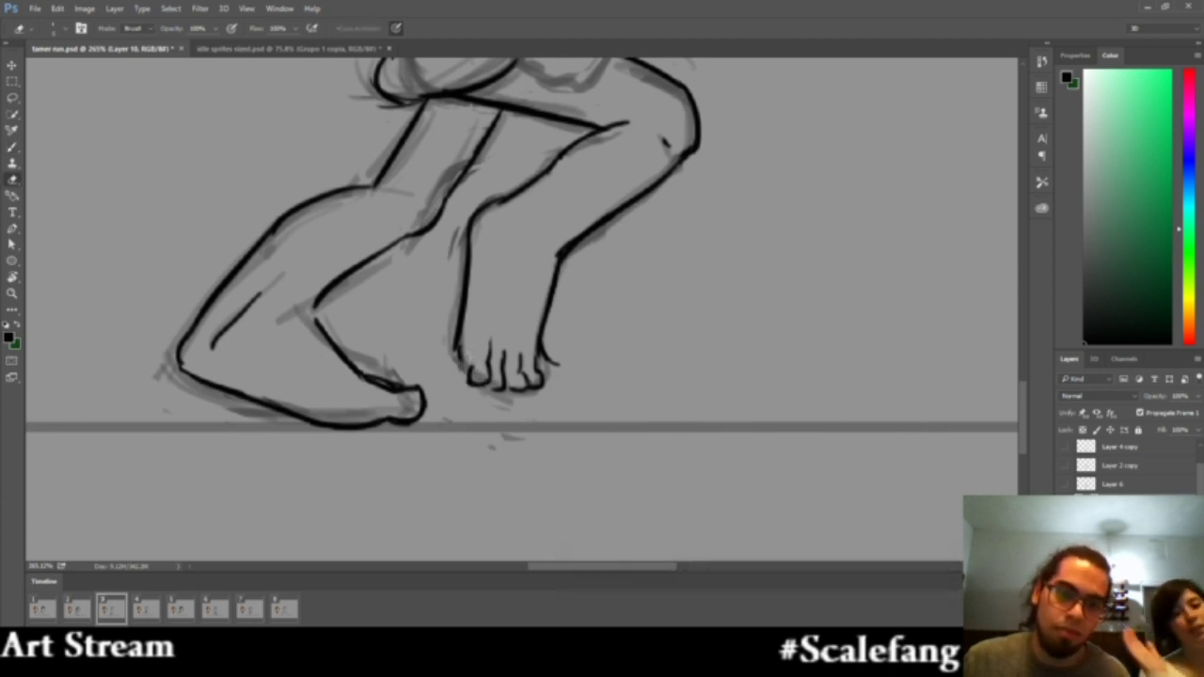
pyautogui.press('b')
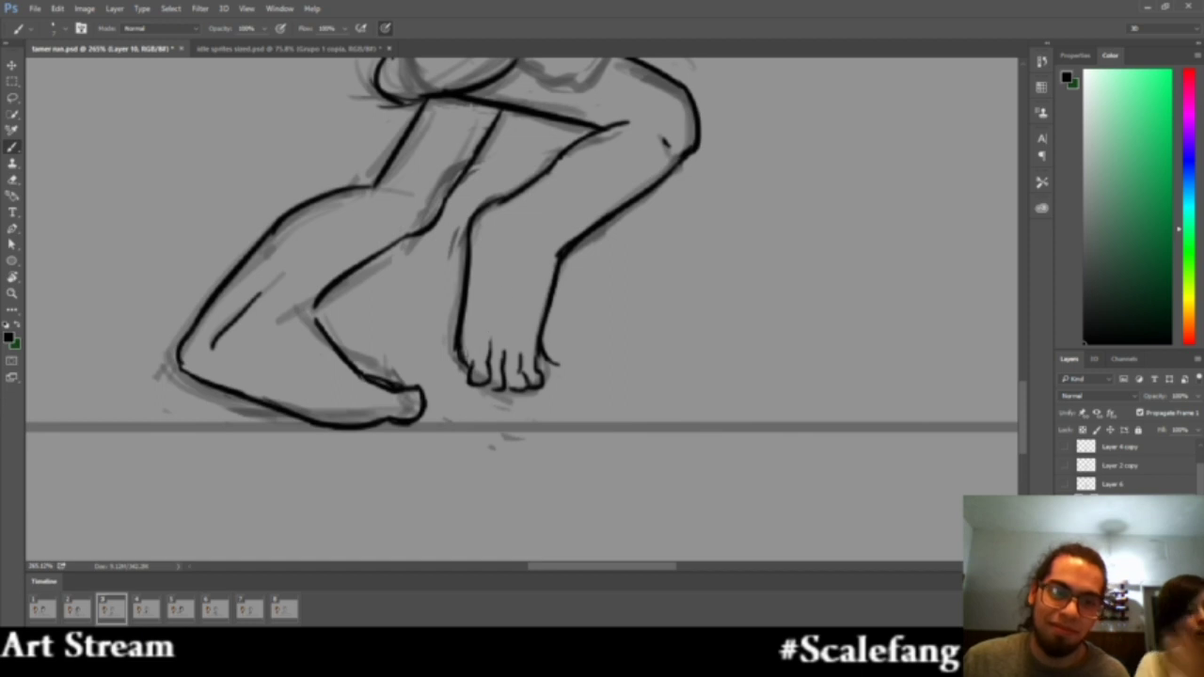
pyautogui.press('e')
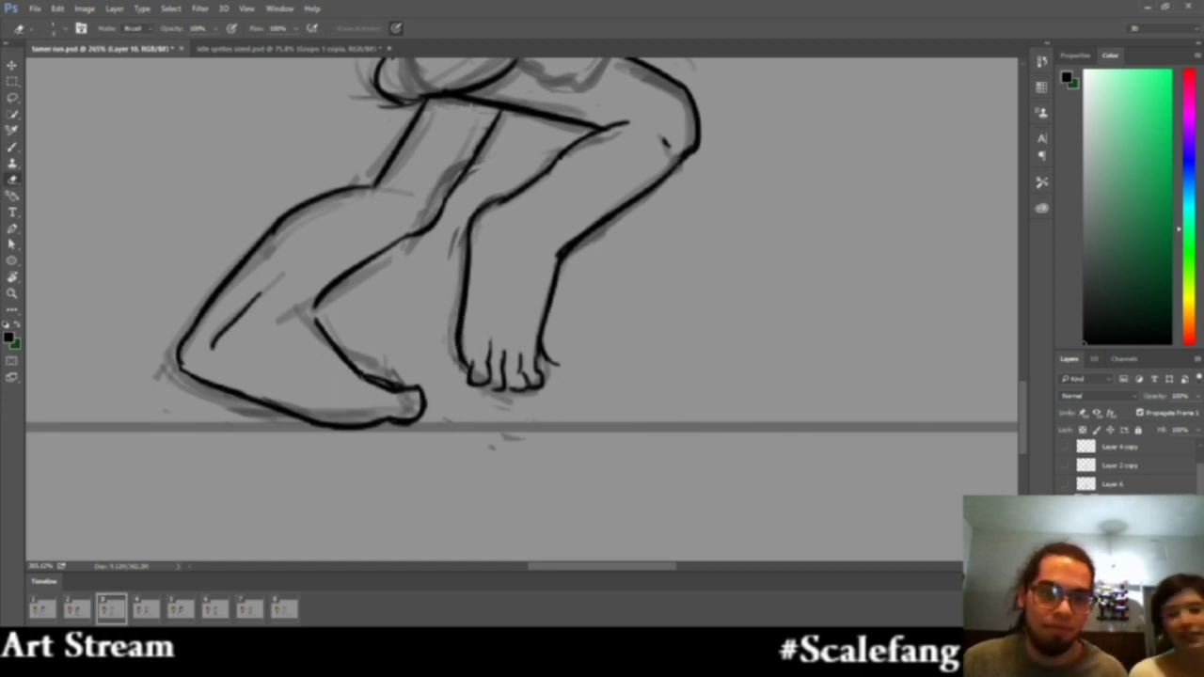
pyautogui.moveTo(460, 304); pyautogui.dragTo(456, 342)
# Erase the rear-side toe's tip on the raised foot and re-ink the toe tips as closed, rounded ends
pyautogui.press('z')
pyautogui.moveTo(527, 326); pyautogui.dragTo(472, 336)
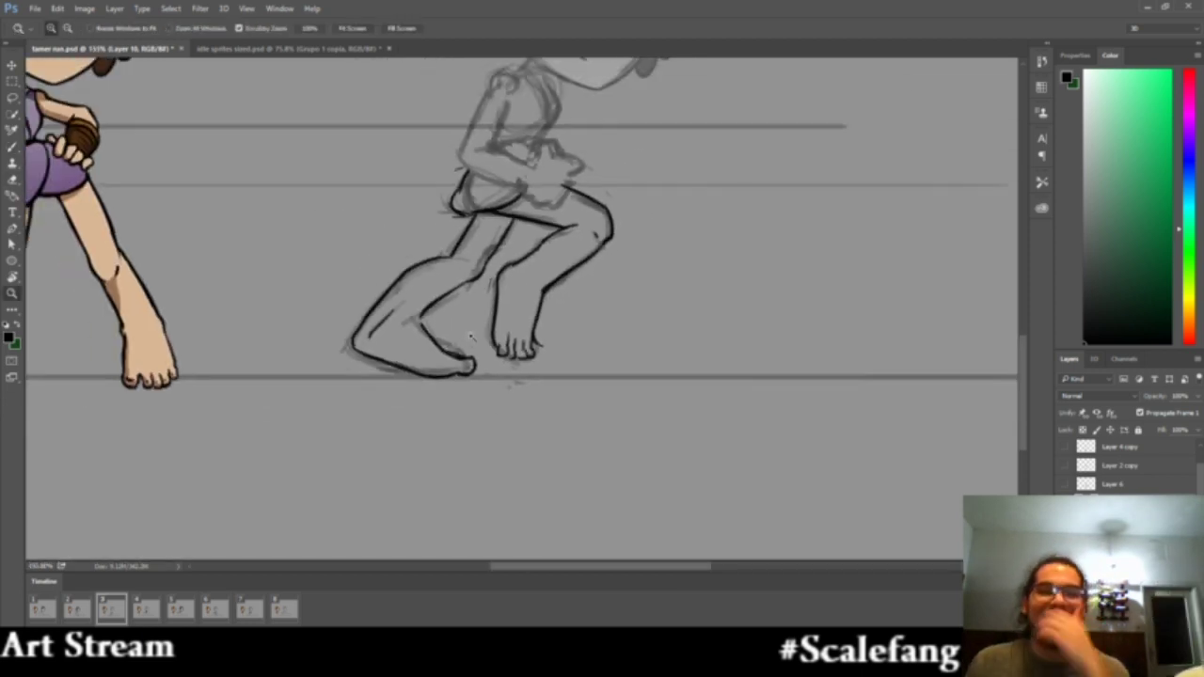
pyautogui.click(493, 387)
pyautogui.click(523, 384)
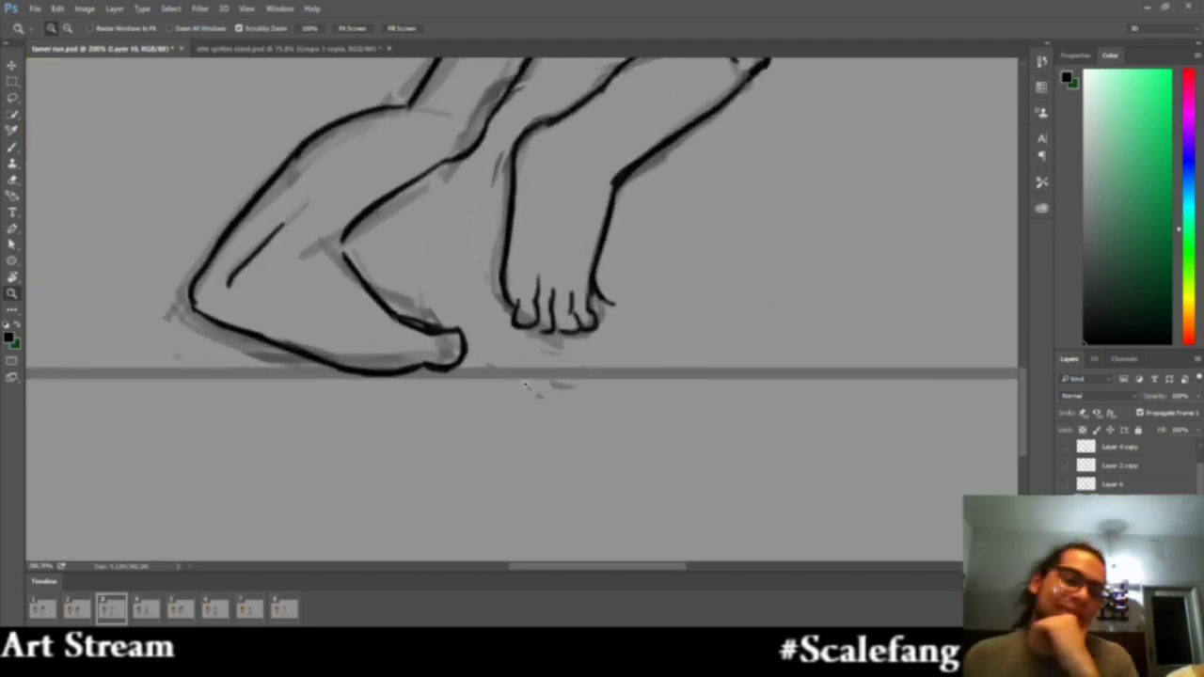
pyautogui.moveTo(525, 385); pyautogui.dragTo(511, 376)
pyautogui.moveTo(538, 319); pyautogui.dragTo(550, 329)
pyautogui.press('e')
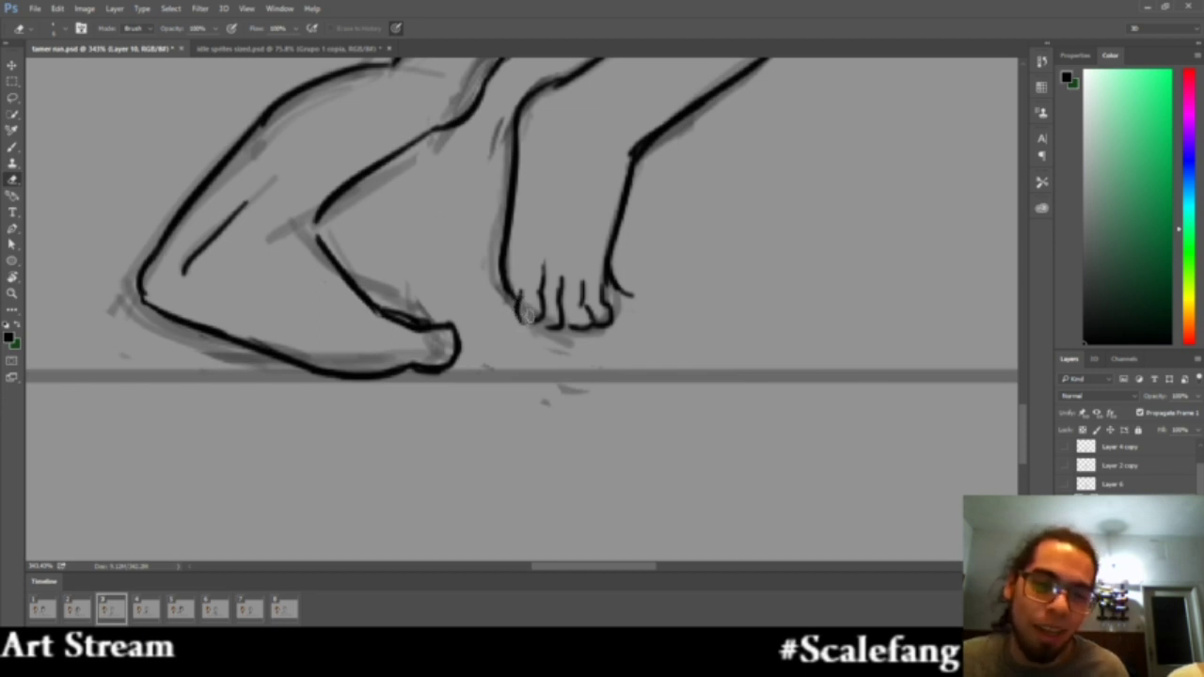
pyautogui.press('b')
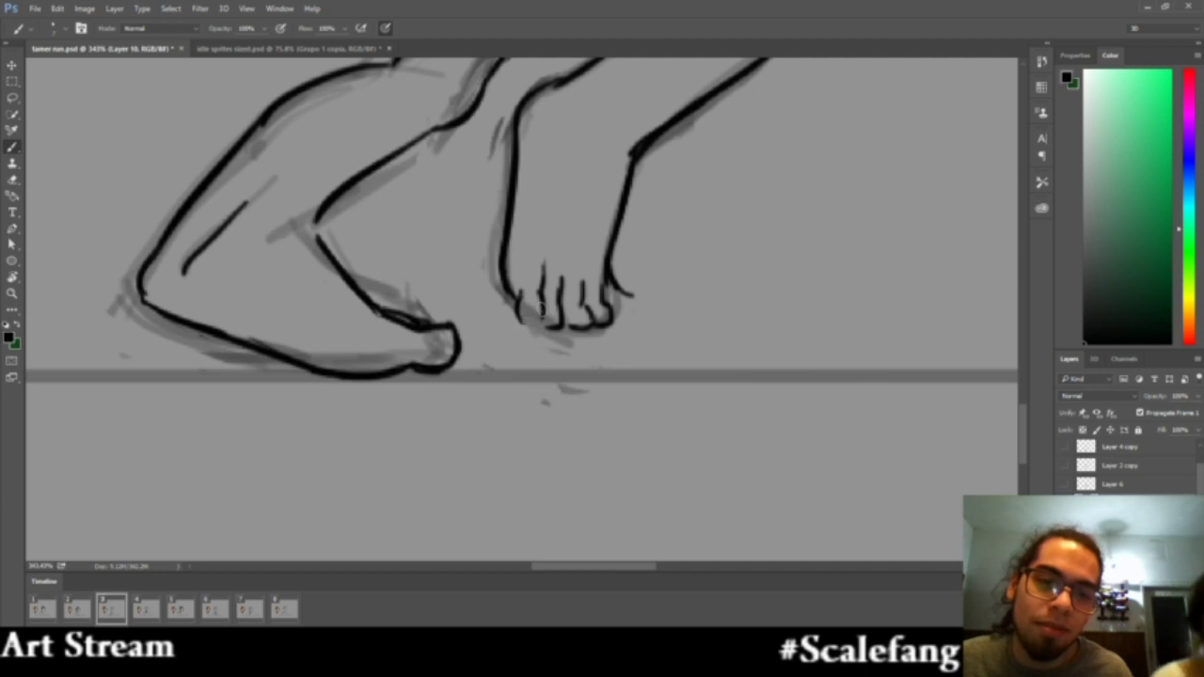
pyautogui.hotkey('ctrl', 'z')
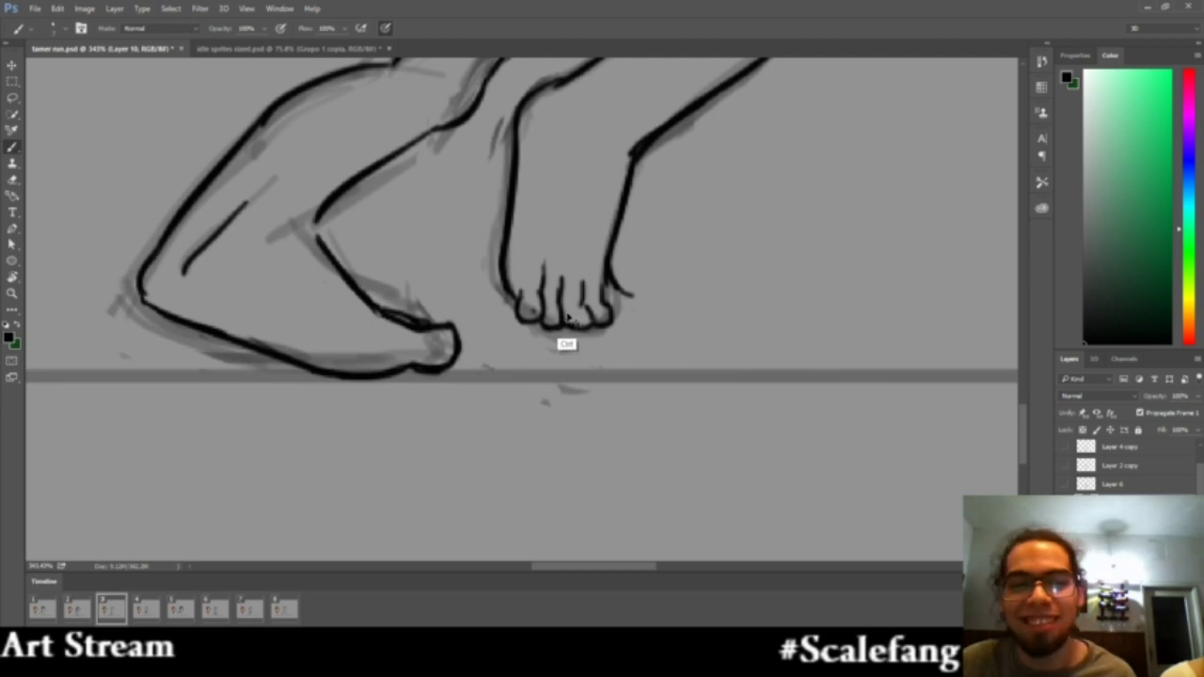
pyautogui.hotkey('ctrl', 'space')
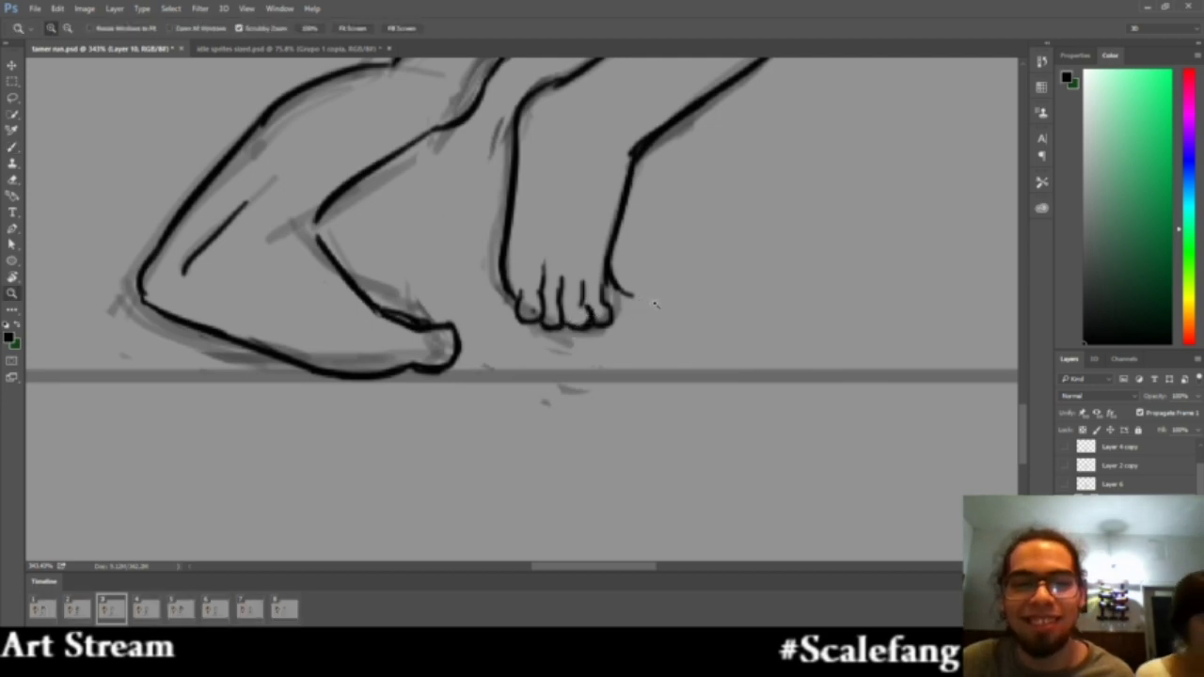
pyautogui.moveTo(652, 304)
pyautogui.mouseDown()
pyautogui.moveTo(614, 305)
pyautogui.moveTo(624, 307)
pyautogui.mouseUp()
pyautogui.moveTo(680, 279); pyautogui.dragTo(609, 291)
pyautogui.click(608, 290)
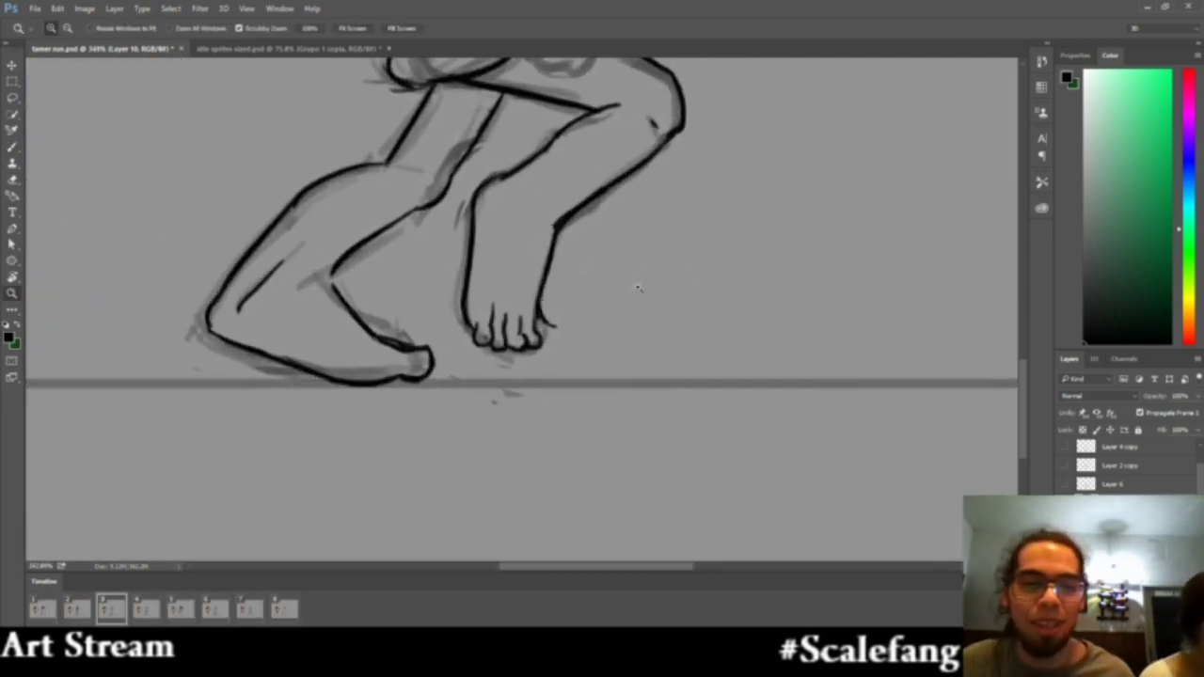
# Ink the big toe of the raised foot as a closed, rounded shape, redrawing its tip
pyautogui.press('b')
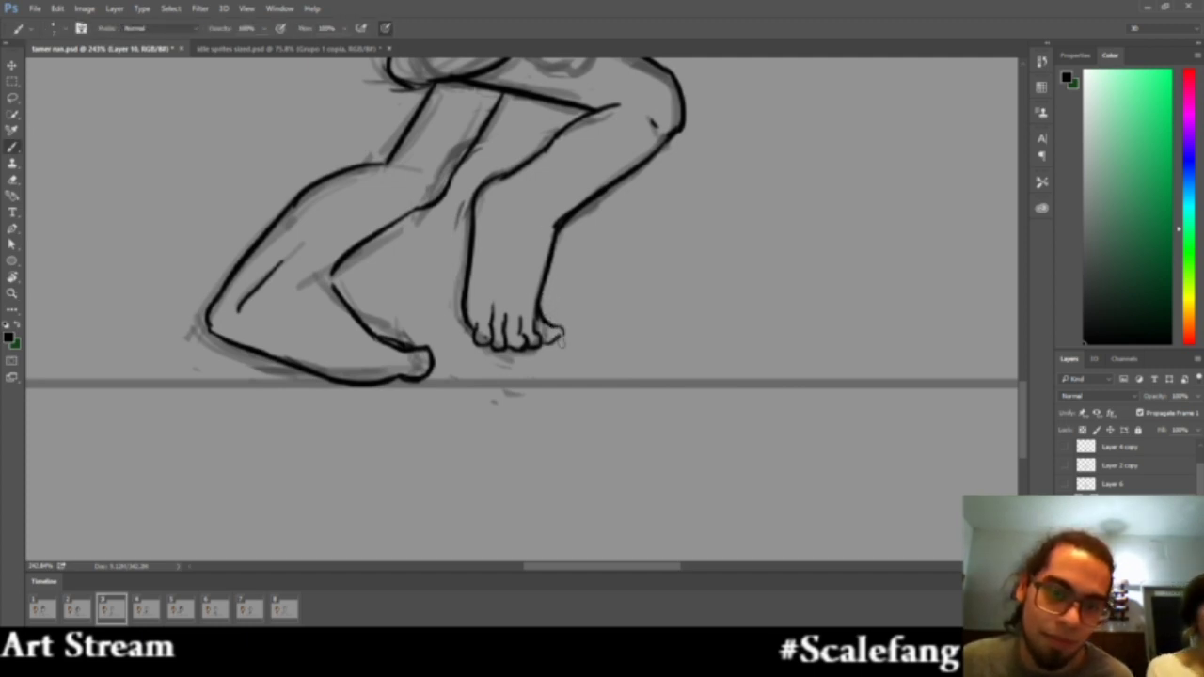
pyautogui.hotkey('ctrl', 'z')
pyautogui.hotkey('ctrl', 'z')
pyautogui.moveTo(562, 329); pyautogui.dragTo(547, 341)
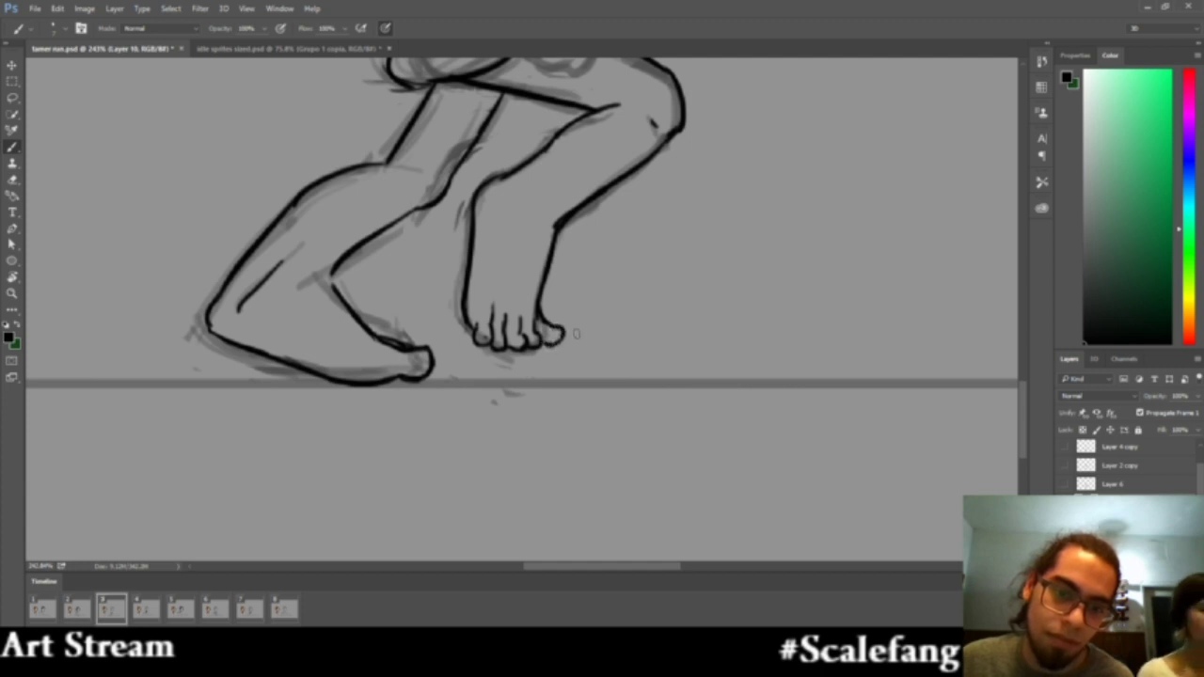
# Erase the excess ink where the big toe meets the raised foot and reshape the toe's upper and outer edges
pyautogui.press('z')
pyautogui.click(602, 316)
pyautogui.press('e')
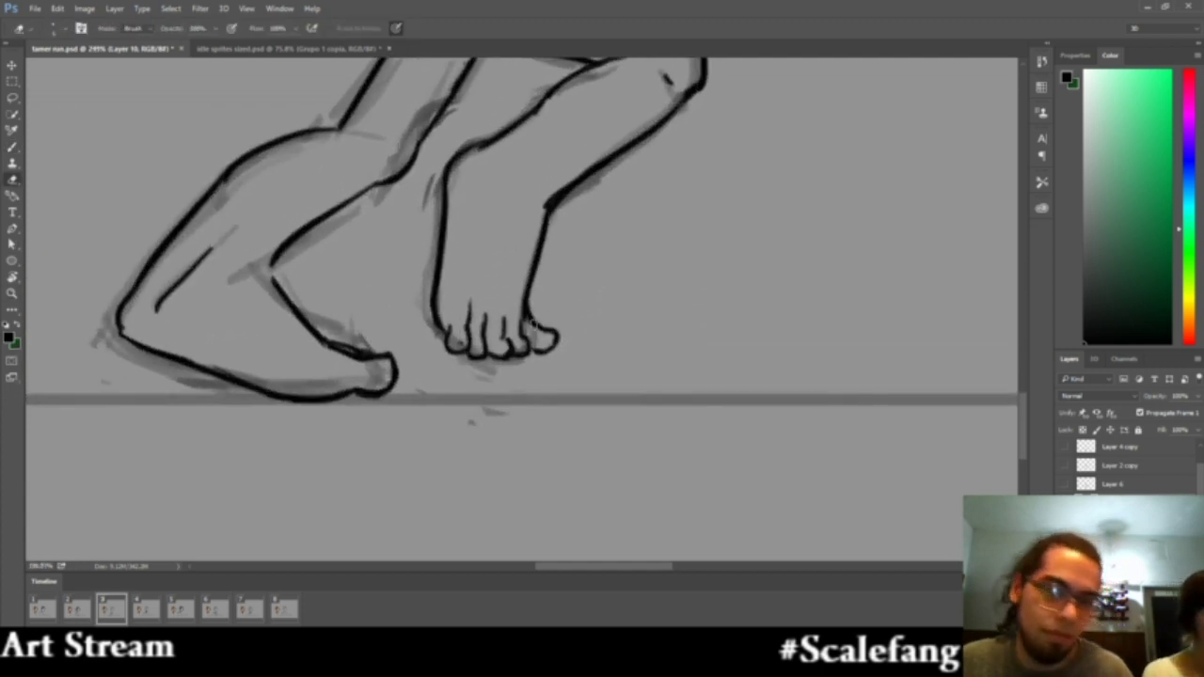
pyautogui.moveTo(531, 324); pyautogui.dragTo(551, 324)
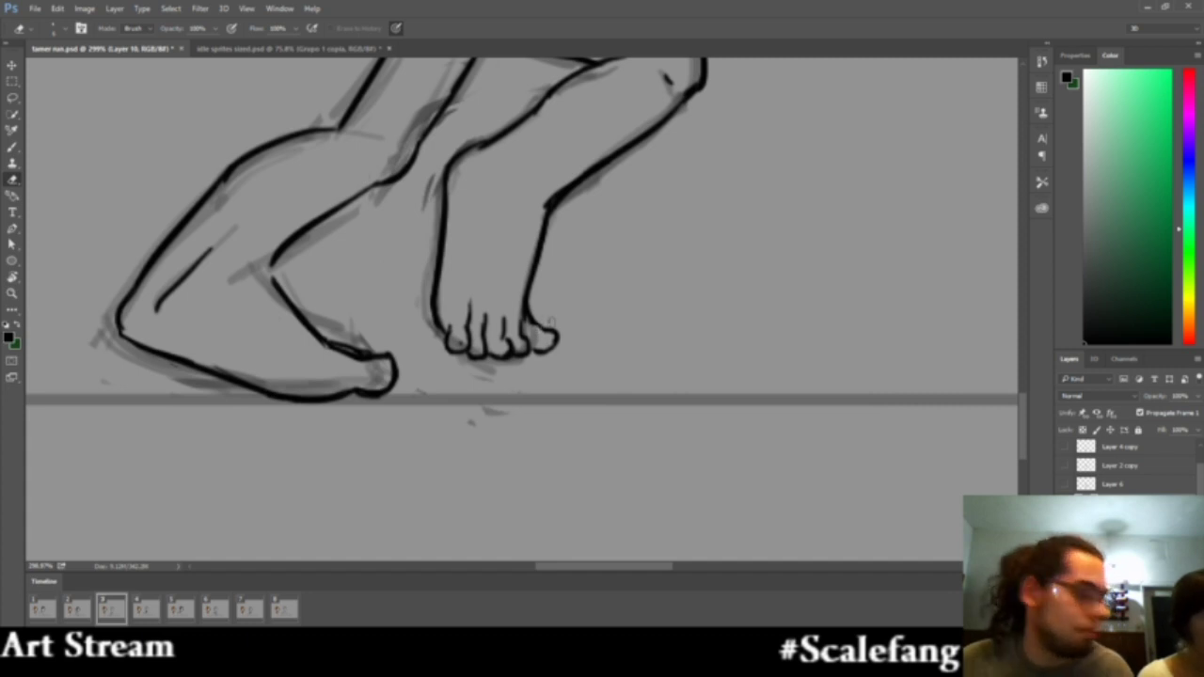
pyautogui.press('b')
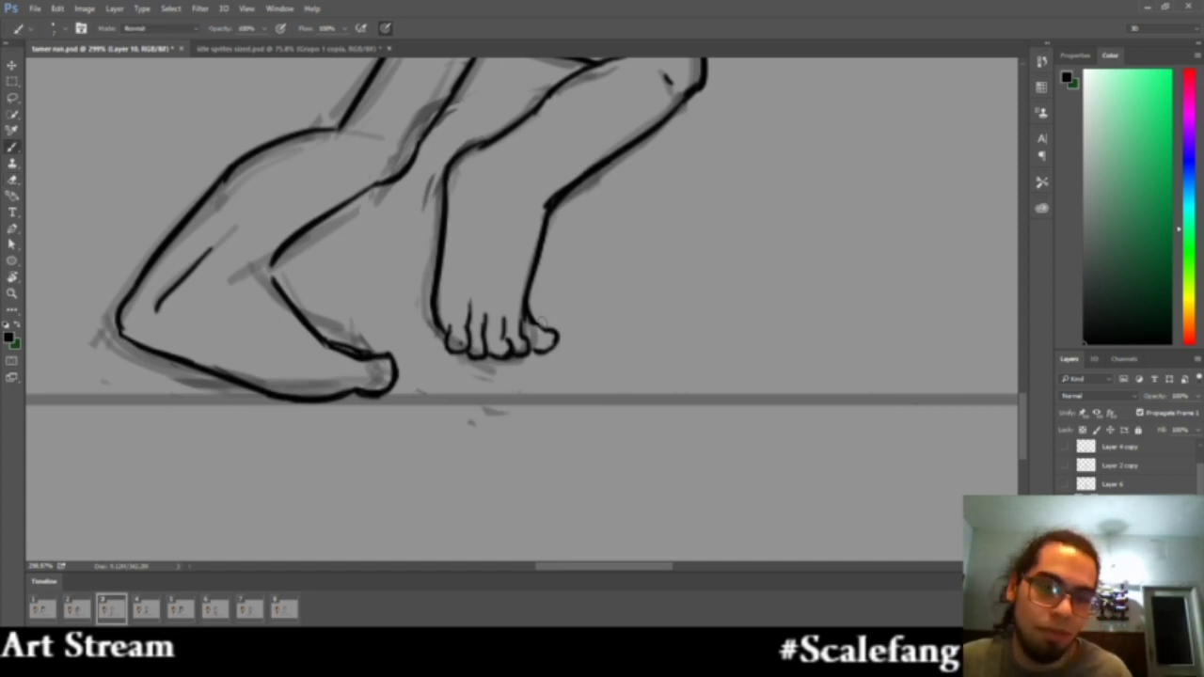
pyautogui.moveTo(542, 320)
pyautogui.mouseDown()
pyautogui.moveTo(538, 340)
pyautogui.moveTo(575, 341)
pyautogui.mouseUp()
pyautogui.press('z')
pyautogui.press('e')
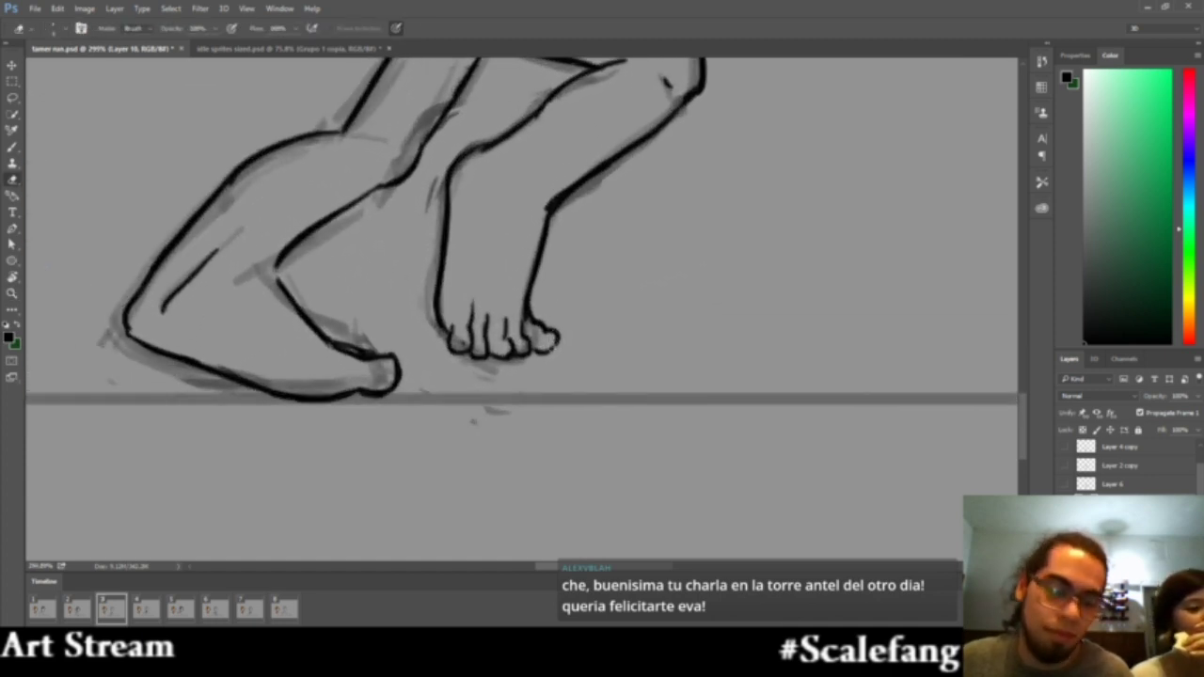
pyautogui.press('b')
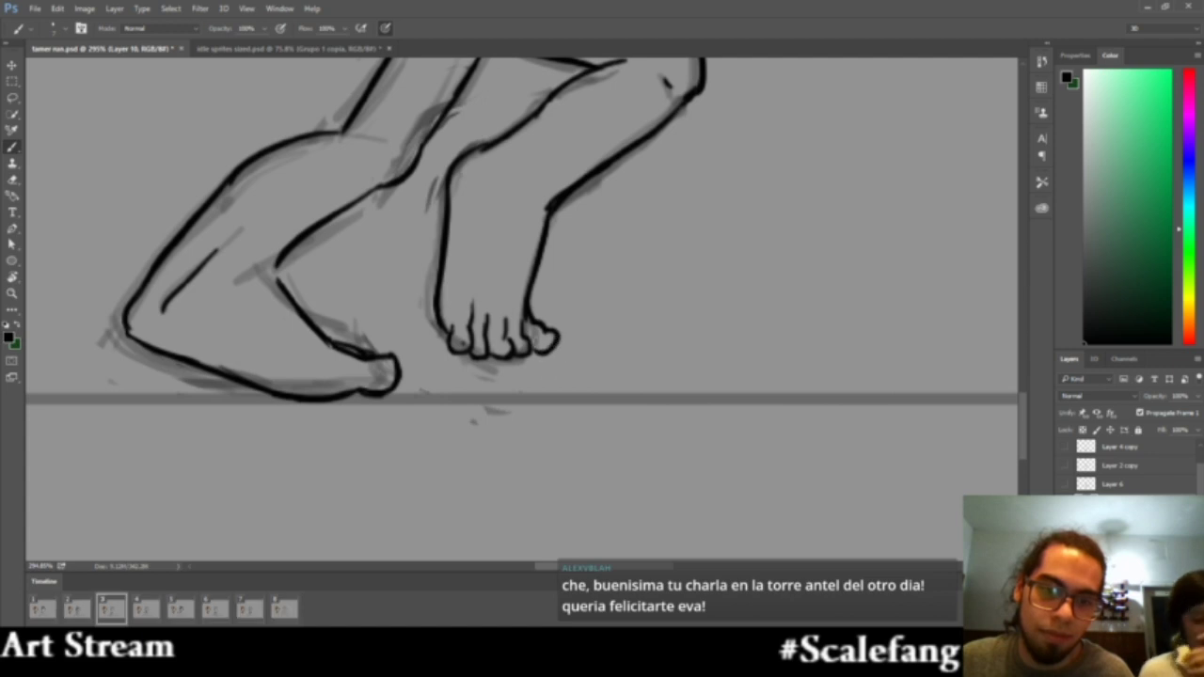
pyautogui.press('e')
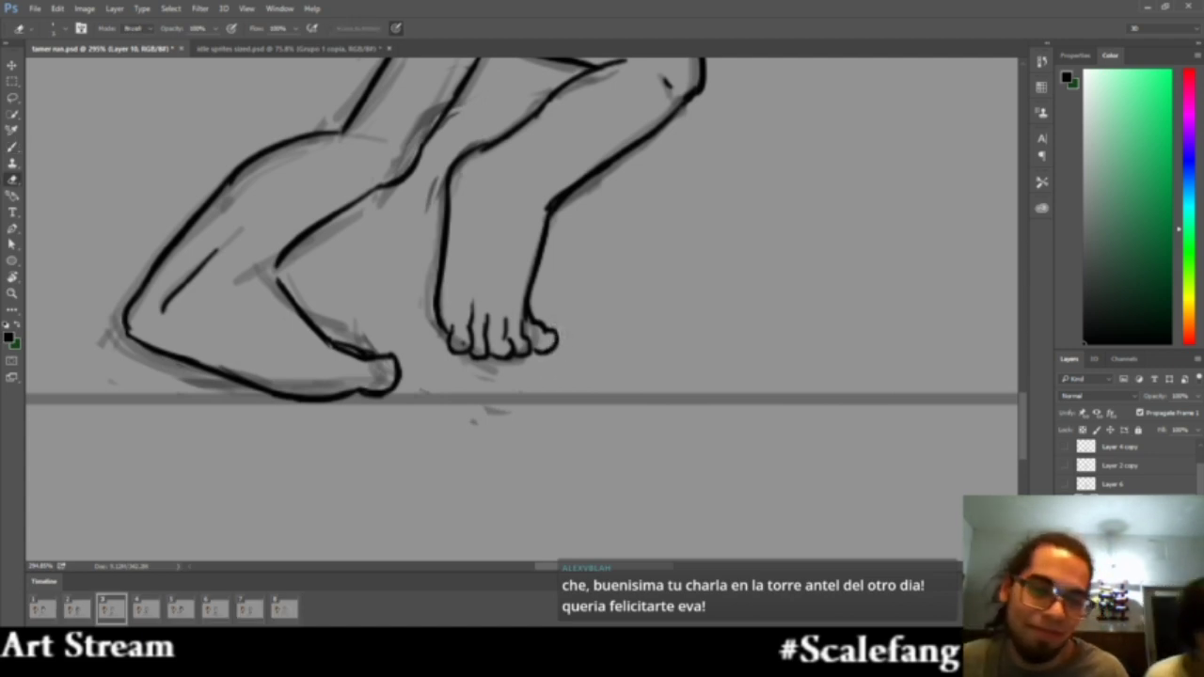
# Clean up the raised foot's toe outlines and ink small nail marks on the toes
pyautogui.press('z')
pyautogui.keyDown('alt'); pyautogui.click(591, 331); pyautogui.keyUp('alt')
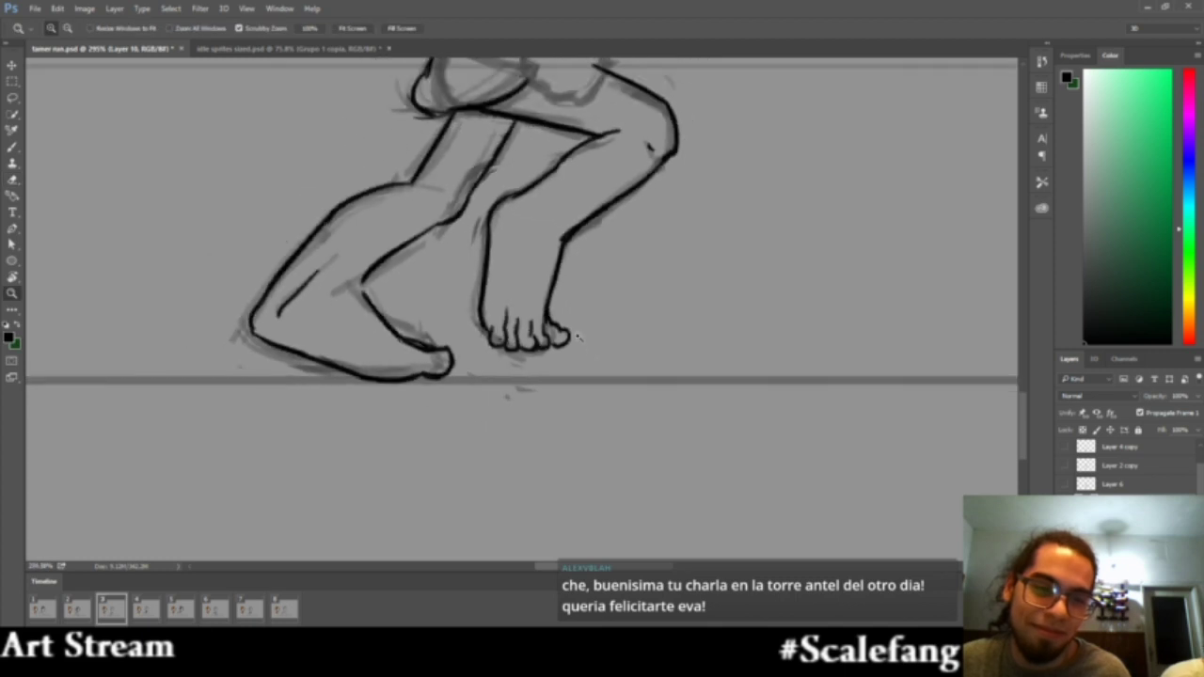
pyautogui.click(578, 336)
pyautogui.press('e')
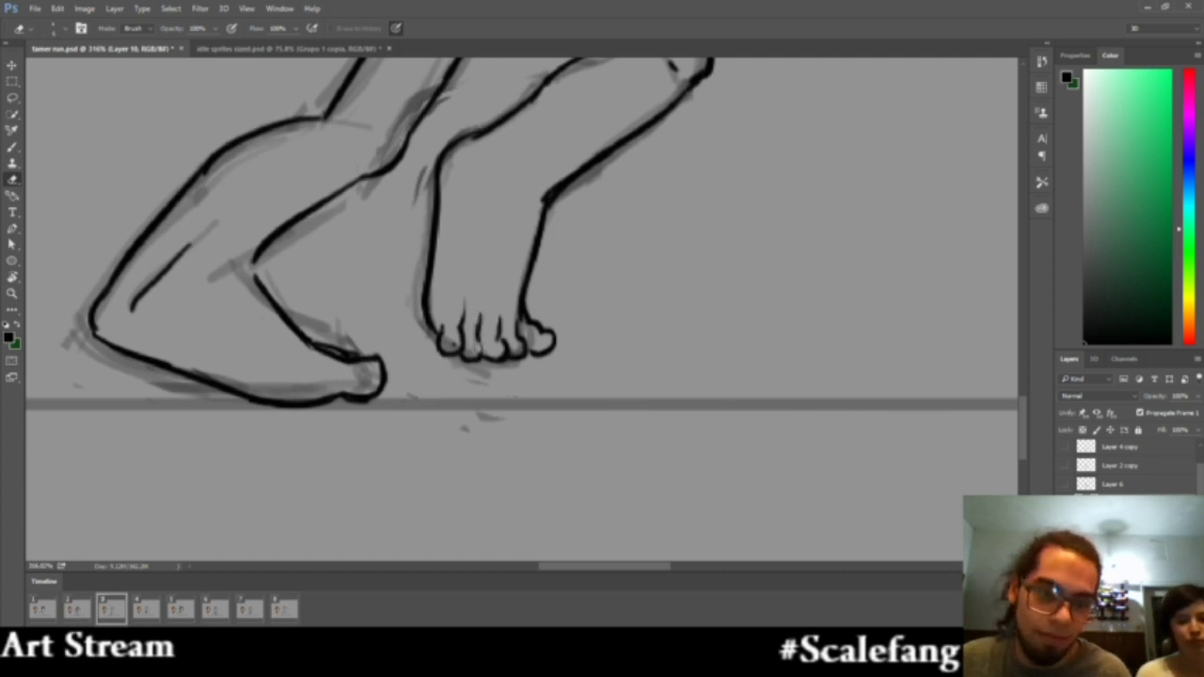
pyautogui.press('b')
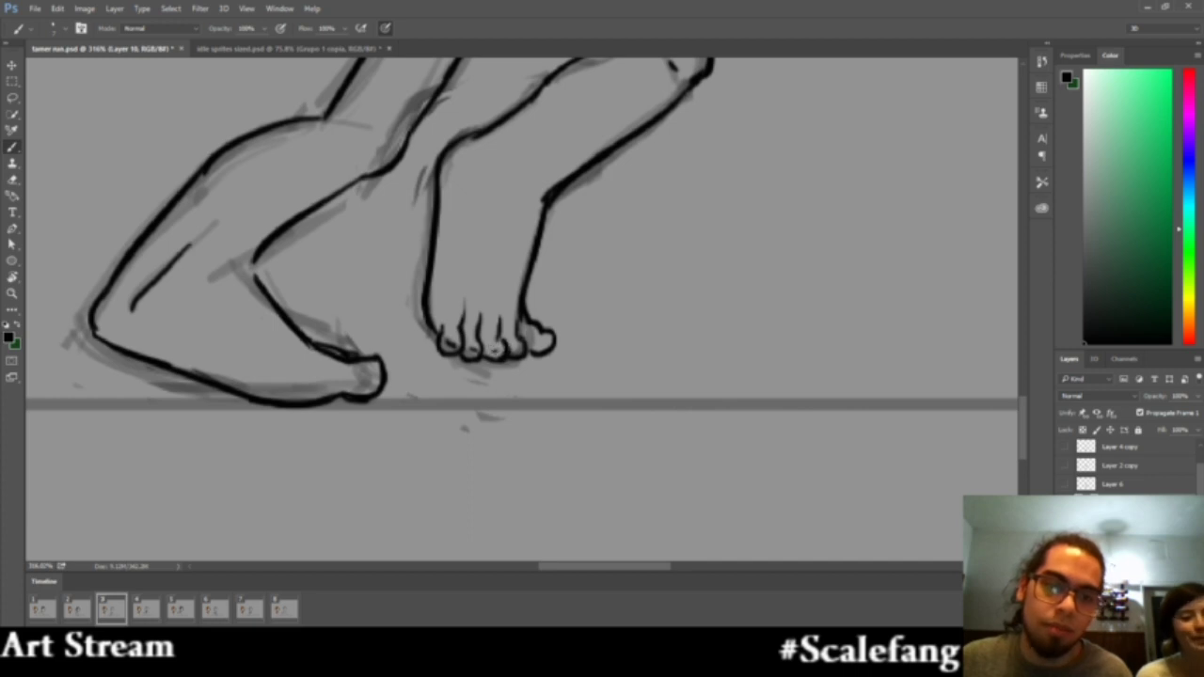
# Save the run cycle document
pyautogui.press('z')
pyautogui.moveTo(544, 305); pyautogui.dragTo(484, 292)
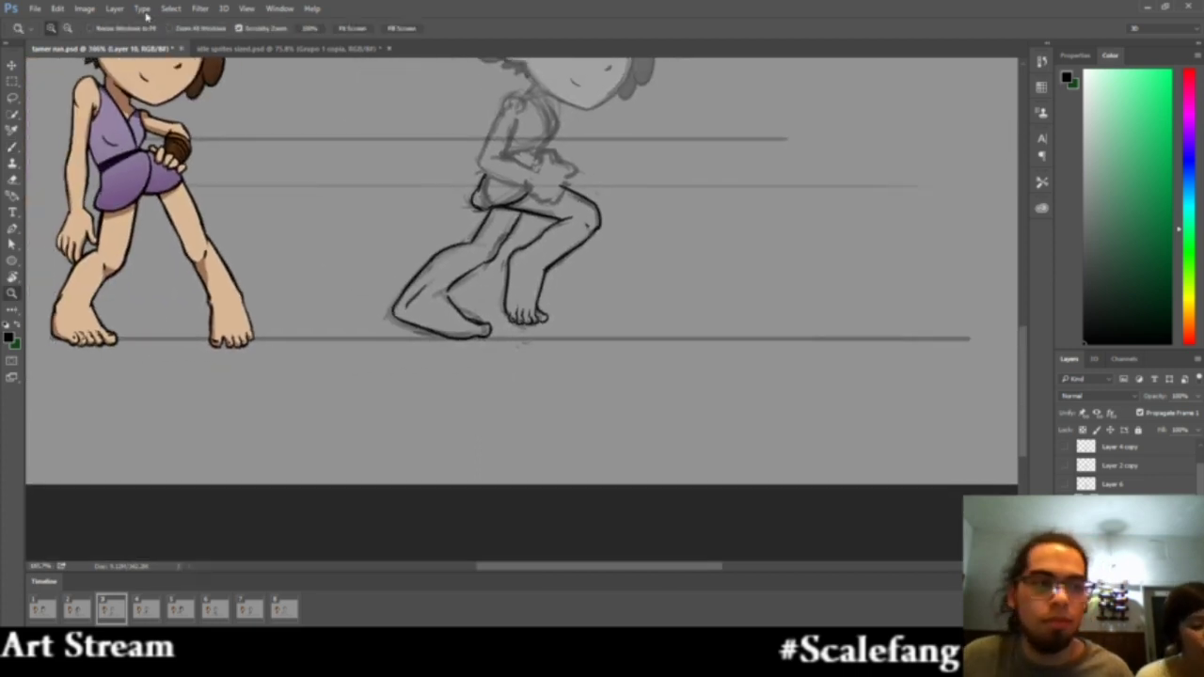
pyautogui.click(34, 8)
pyautogui.click(56, 129)
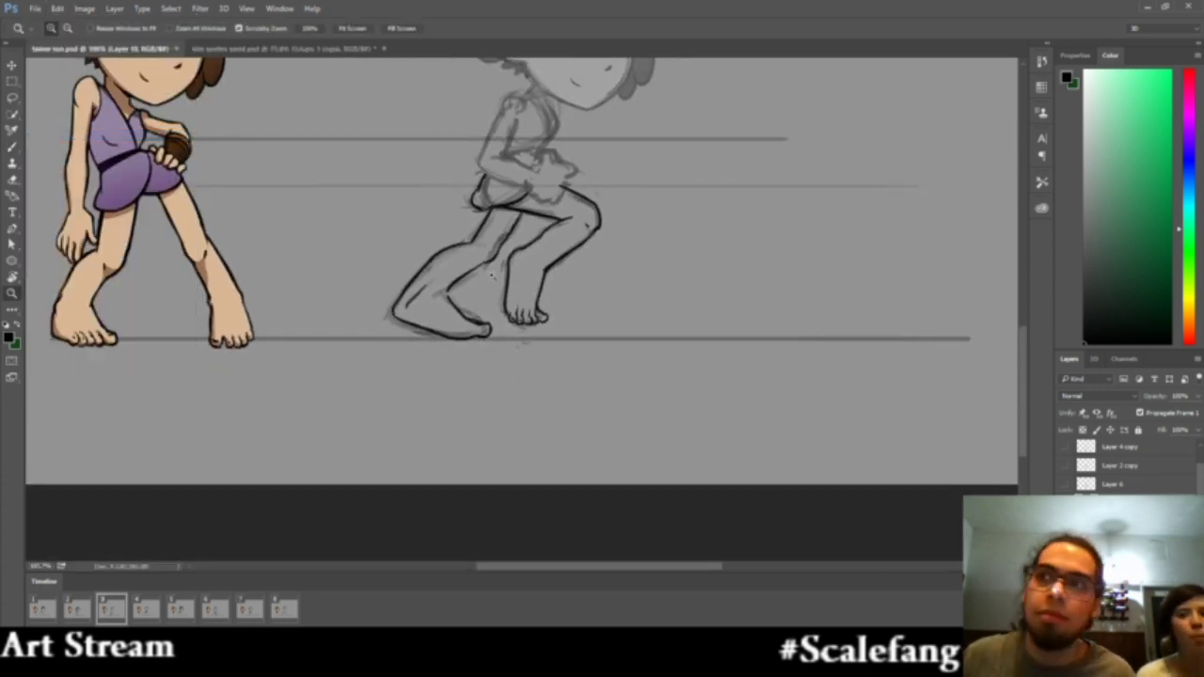
# Flip between frames 2 and 3 to compare the whole pose and the leg positions
pyautogui.moveTo(574, 301); pyautogui.dragTo(543, 413)
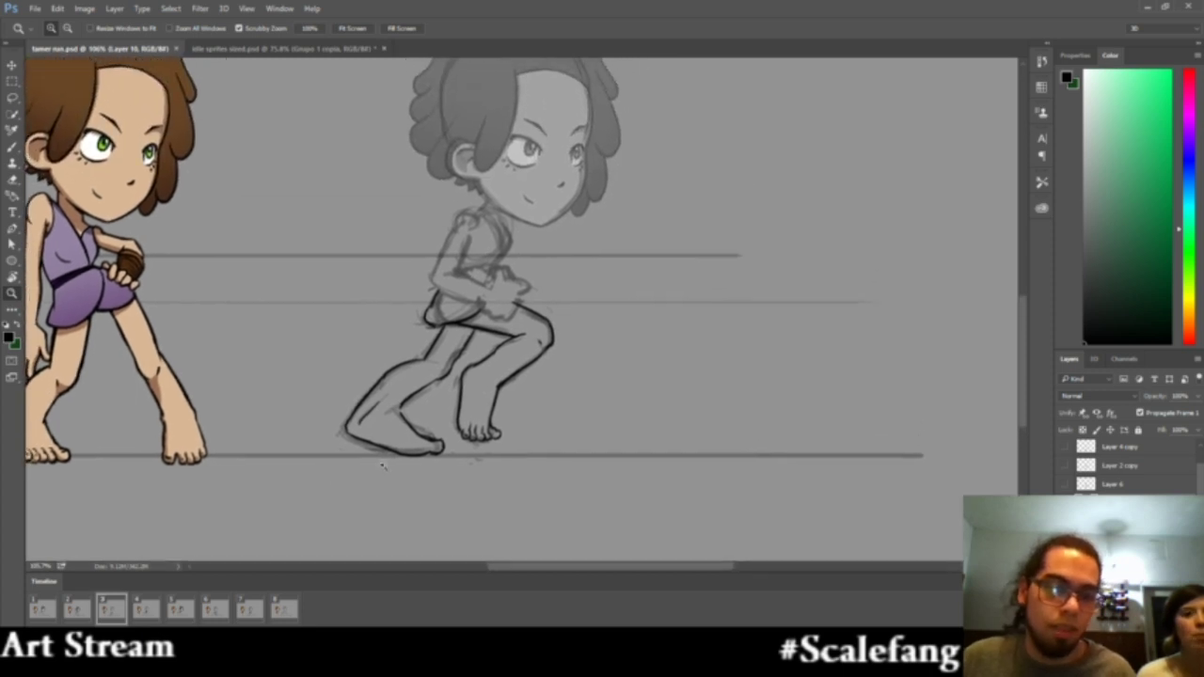
pyautogui.click(81, 609)
pyautogui.click(107, 607)
pyautogui.click(82, 608)
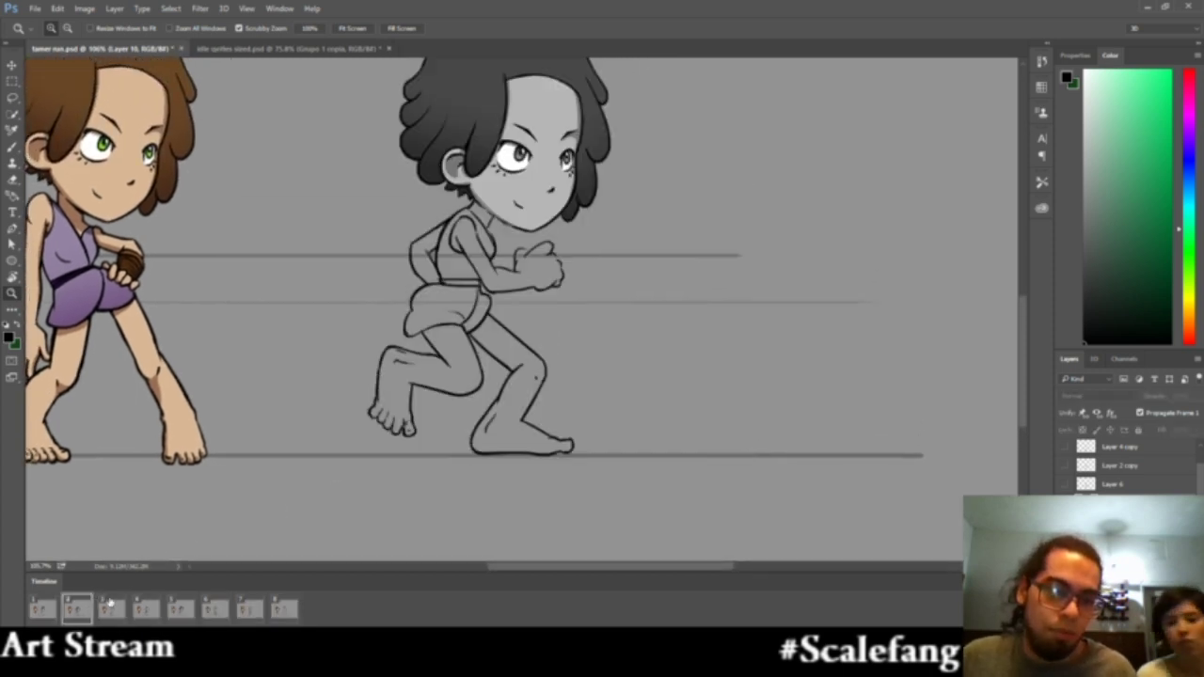
pyautogui.click(110, 606)
pyautogui.click(83, 608)
pyautogui.press('Right')
pyautogui.press('Left')
pyautogui.press('Right')
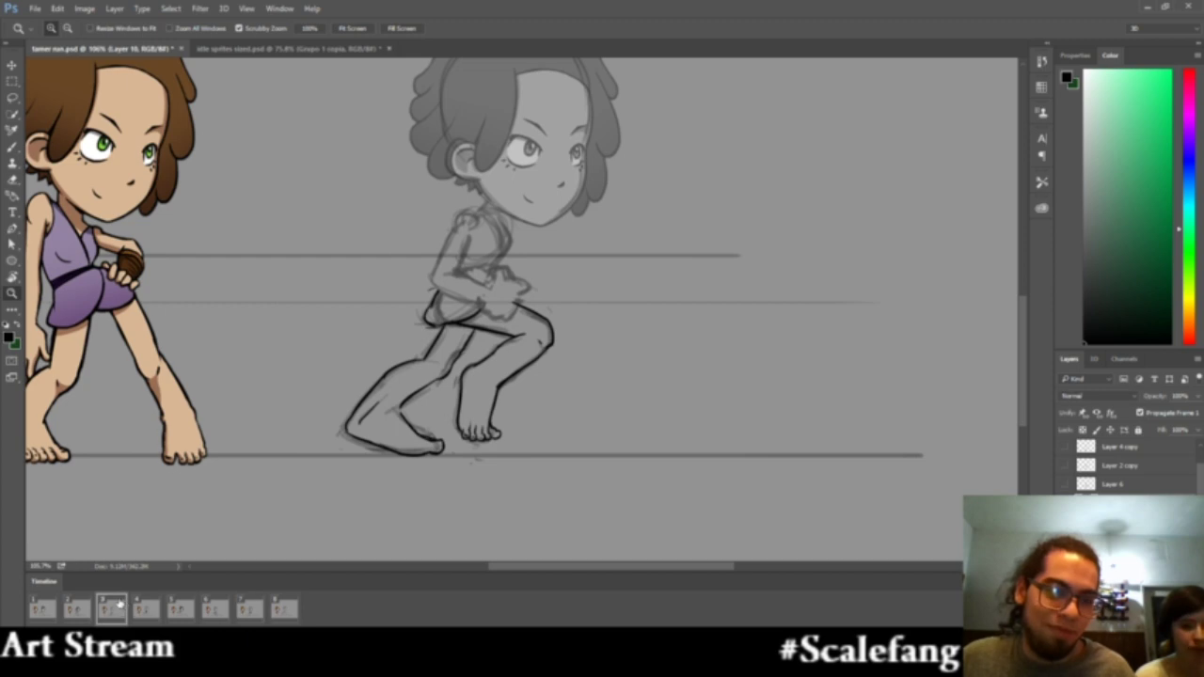
# Ink the rounded curve of the near shoulder in frame 3, redrawing the stroke as needed
pyautogui.moveTo(509, 257); pyautogui.dragTo(512, 287)
pyautogui.press('b')
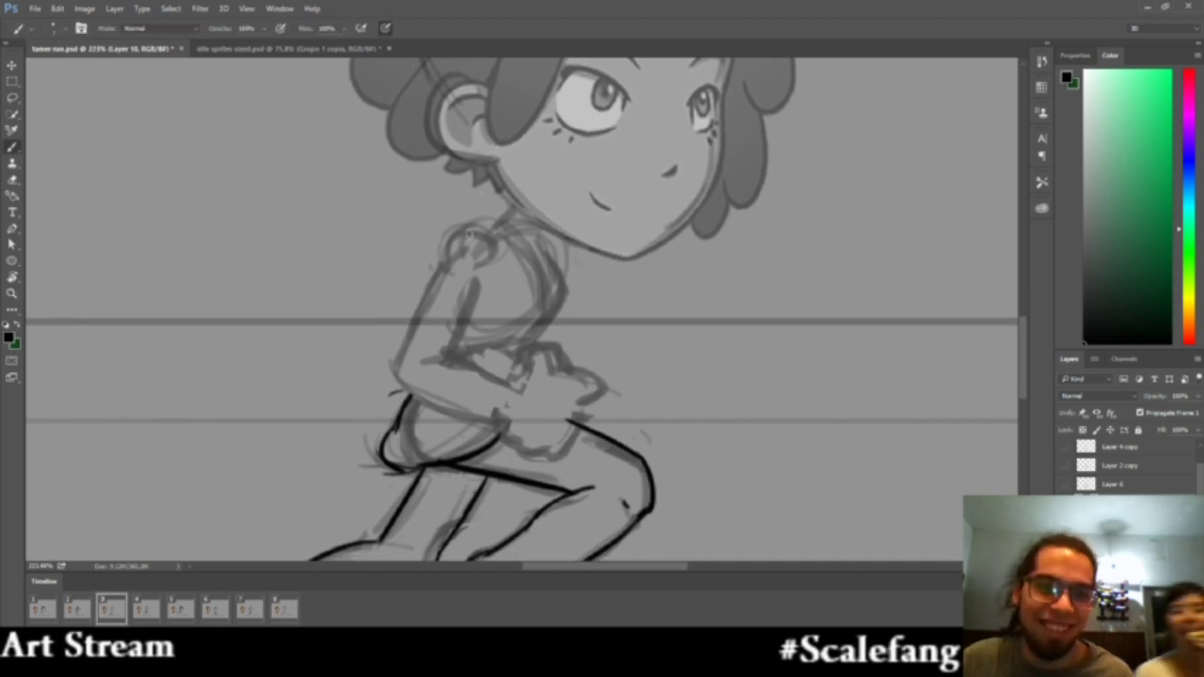
pyautogui.moveTo(486, 234); pyautogui.dragTo(445, 277)
pyautogui.hotkey('ctrl', 'z')
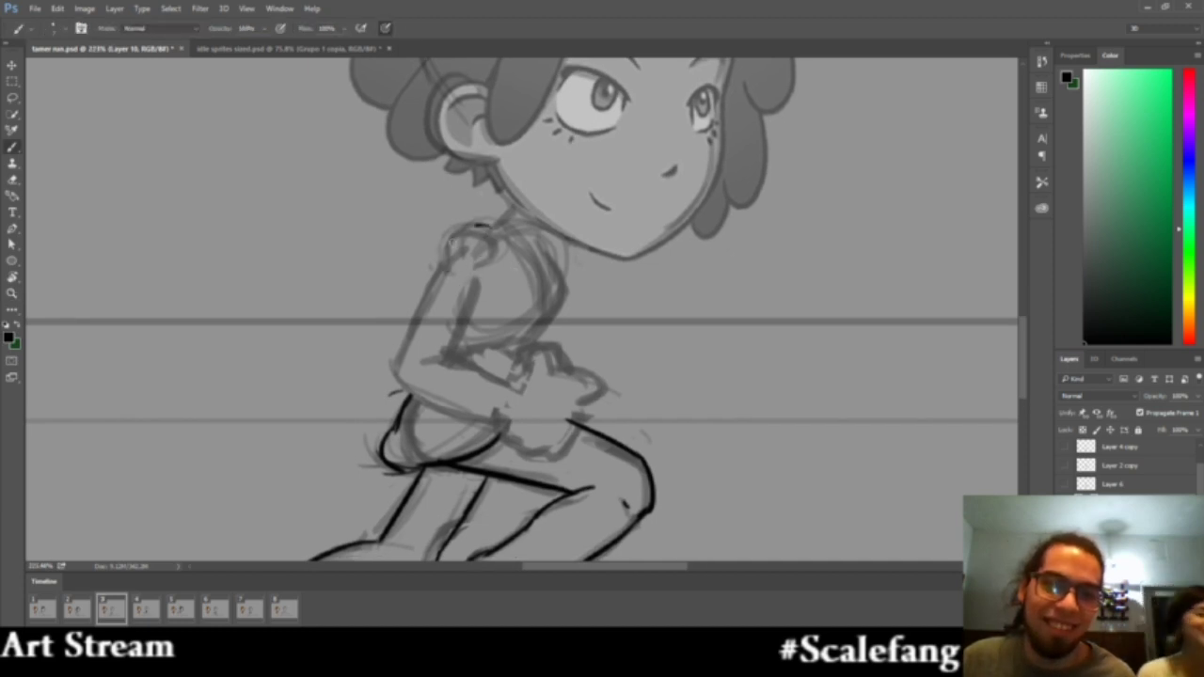
pyautogui.moveTo(478, 228)
pyautogui.mouseDown()
pyautogui.moveTo(446, 273)
pyautogui.moveTo(487, 229)
pyautogui.mouseUp()
pyautogui.hotkey('ctrl', 'z')
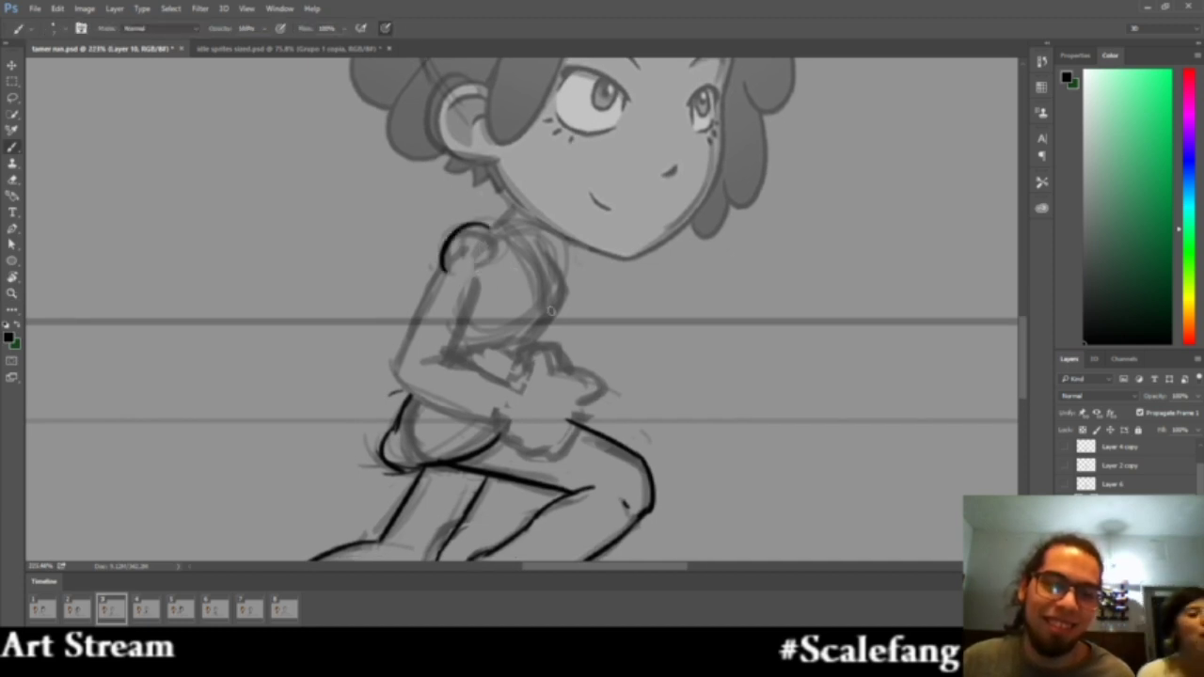
# Compare frame 3's shoulder and arm placement with the finished line art in frame 2
pyautogui.press('z')
pyautogui.moveTo(555, 318); pyautogui.dragTo(477, 320)
pyautogui.click(87, 606)
pyautogui.click(106, 603)
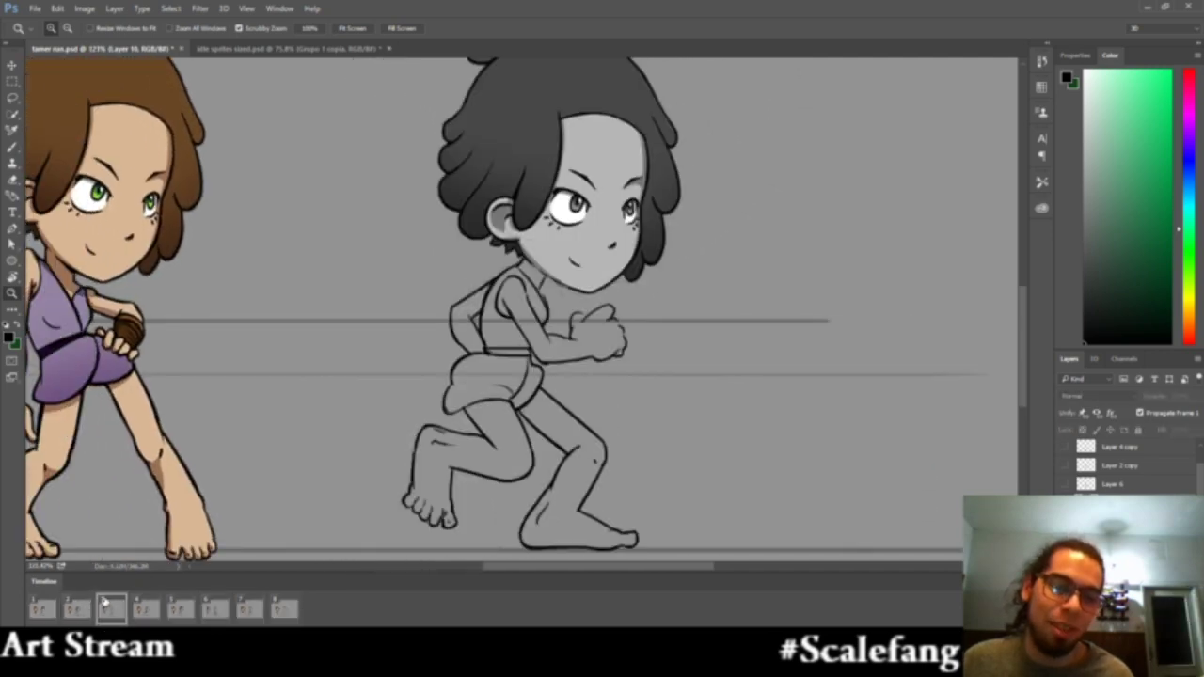
pyautogui.click(105, 603)
pyautogui.click(79, 609)
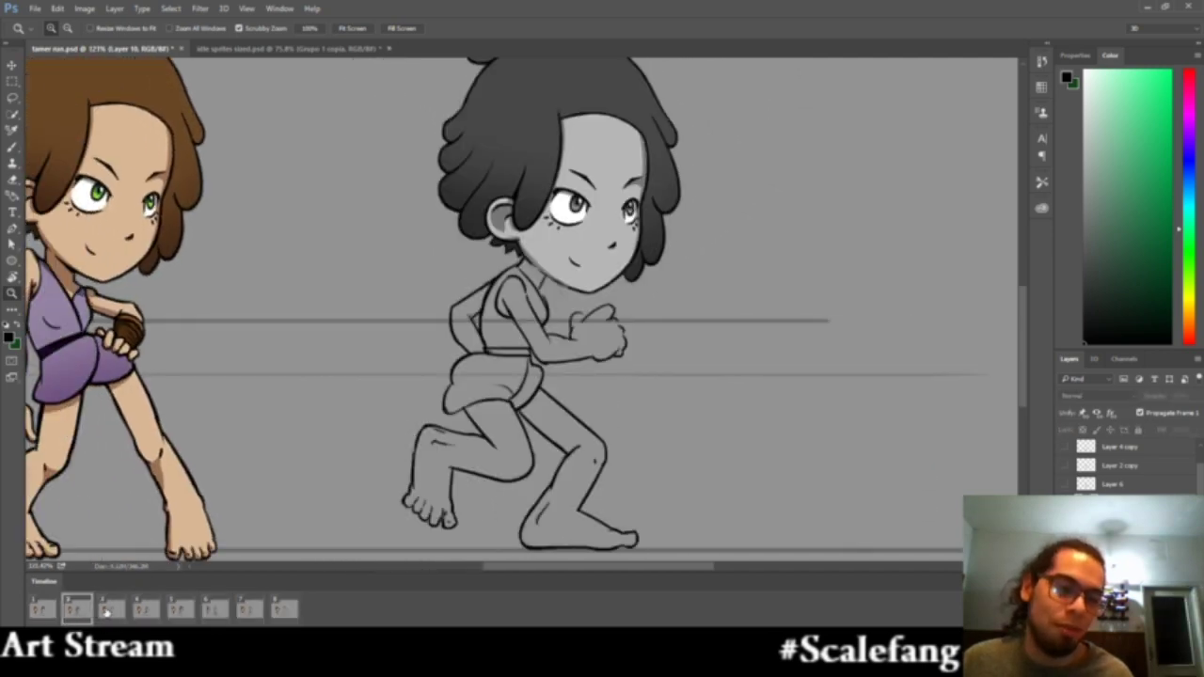
pyautogui.click(110, 611)
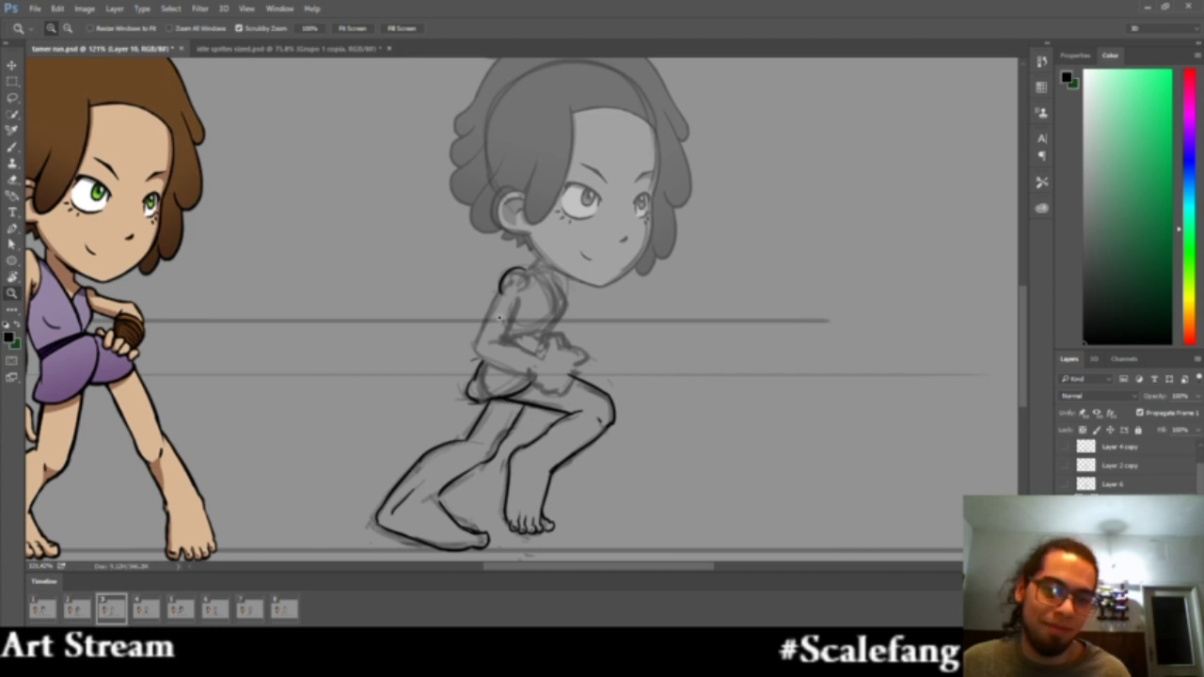
# Ink the back edge of the near upper arm from the shoulder toward the elbow, redoing the stroke until it fits
pyautogui.moveTo(487, 329); pyautogui.dragTo(565, 328)
pyautogui.press('b')
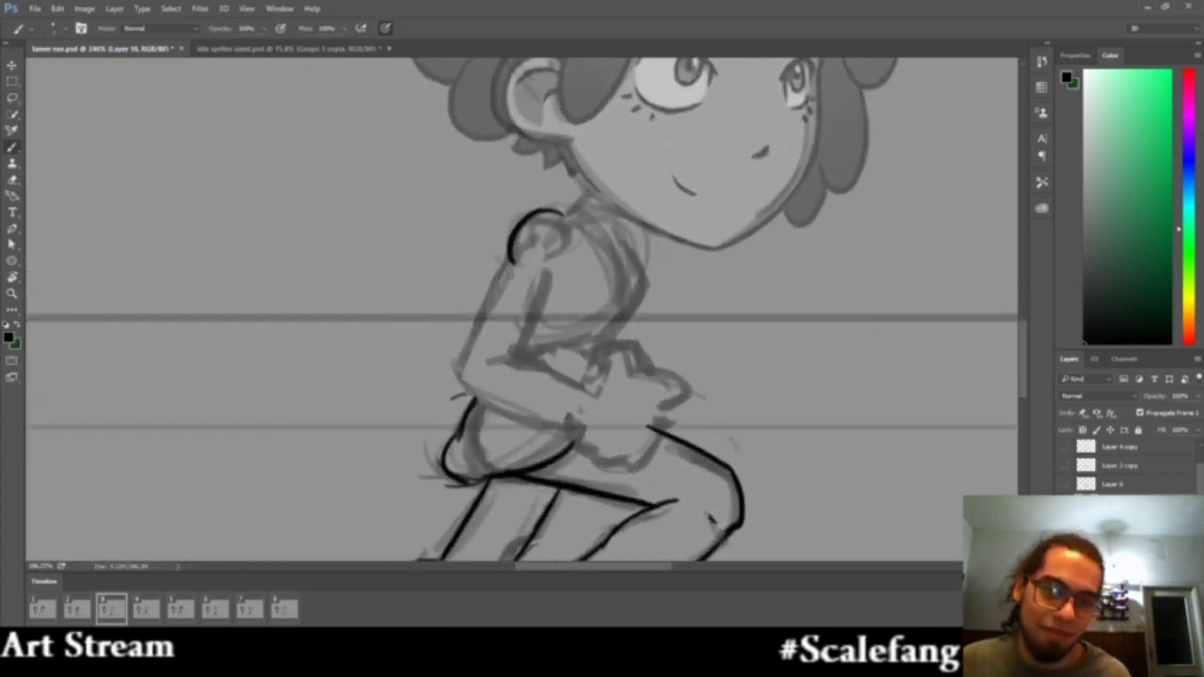
pyautogui.moveTo(508, 260); pyautogui.dragTo(475, 339)
pyautogui.hotkey('ctrl', 'z')
pyautogui.moveTo(508, 259); pyautogui.dragTo(469, 344)
pyautogui.hotkey('ctrl', 'z')
pyautogui.hotkey('ctrl', 'z')
pyautogui.moveTo(509, 262); pyautogui.dragTo(468, 351)
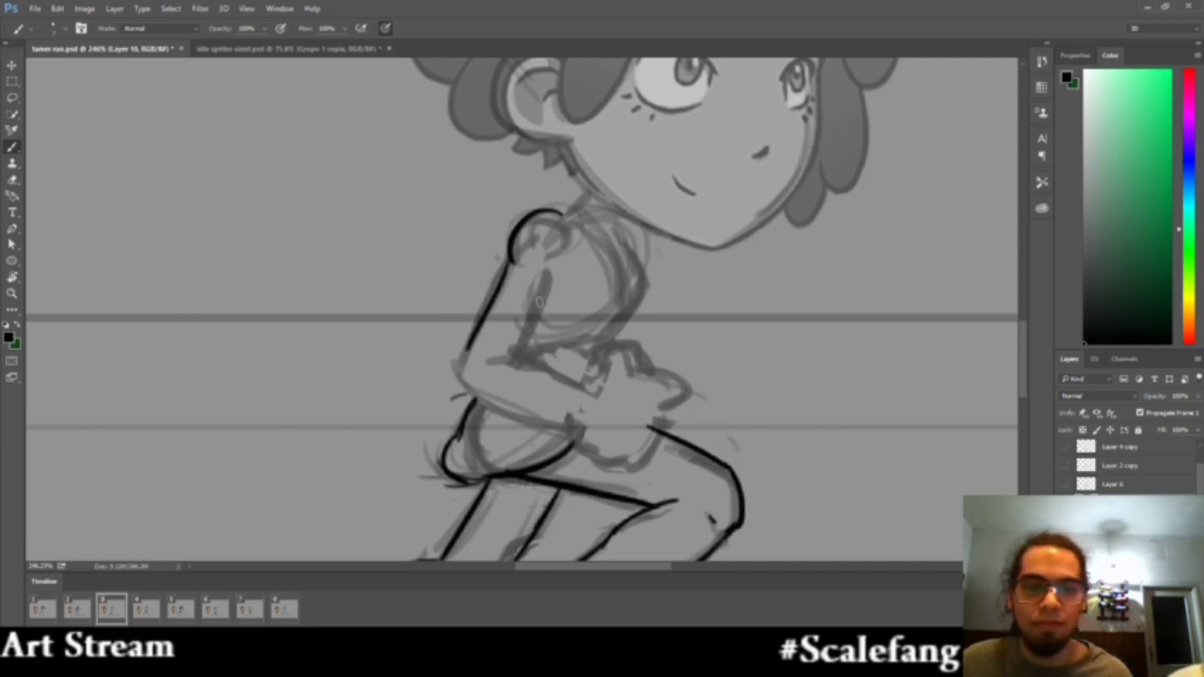
# Ink the front edge of the near upper arm down to the elbow crease, retrying the stroke
pyautogui.moveTo(557, 250); pyautogui.dragTo(514, 358)
pyautogui.hotkey('ctrl', 'z')
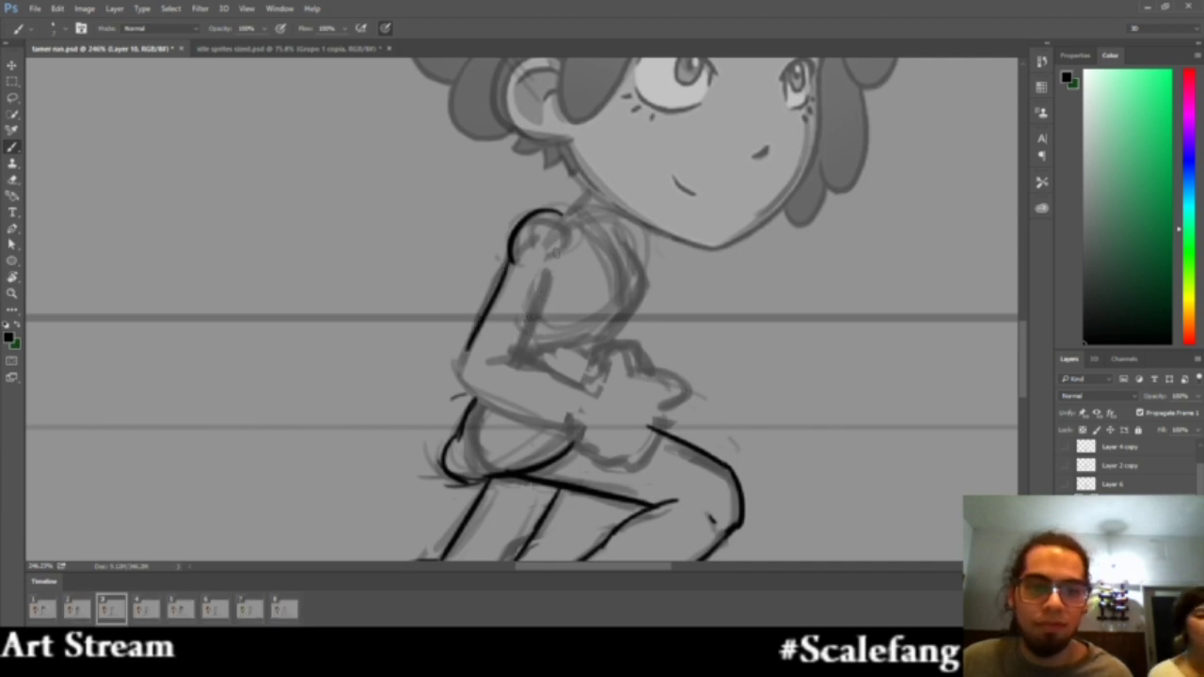
pyautogui.moveTo(556, 254)
pyautogui.mouseDown()
pyautogui.moveTo(516, 347)
pyautogui.moveTo(458, 373)
pyautogui.moveTo(524, 424)
pyautogui.mouseUp()
pyautogui.hotkey('ctrl', 'z')
pyautogui.hotkey('ctrl', 'z')
pyautogui.hotkey('ctrl', 'z')
# Ink the elbow corner and the forearm's lower edge to the wrist, replacing earlier attempts
pyautogui.moveTo(458, 375); pyautogui.dragTo(539, 411)
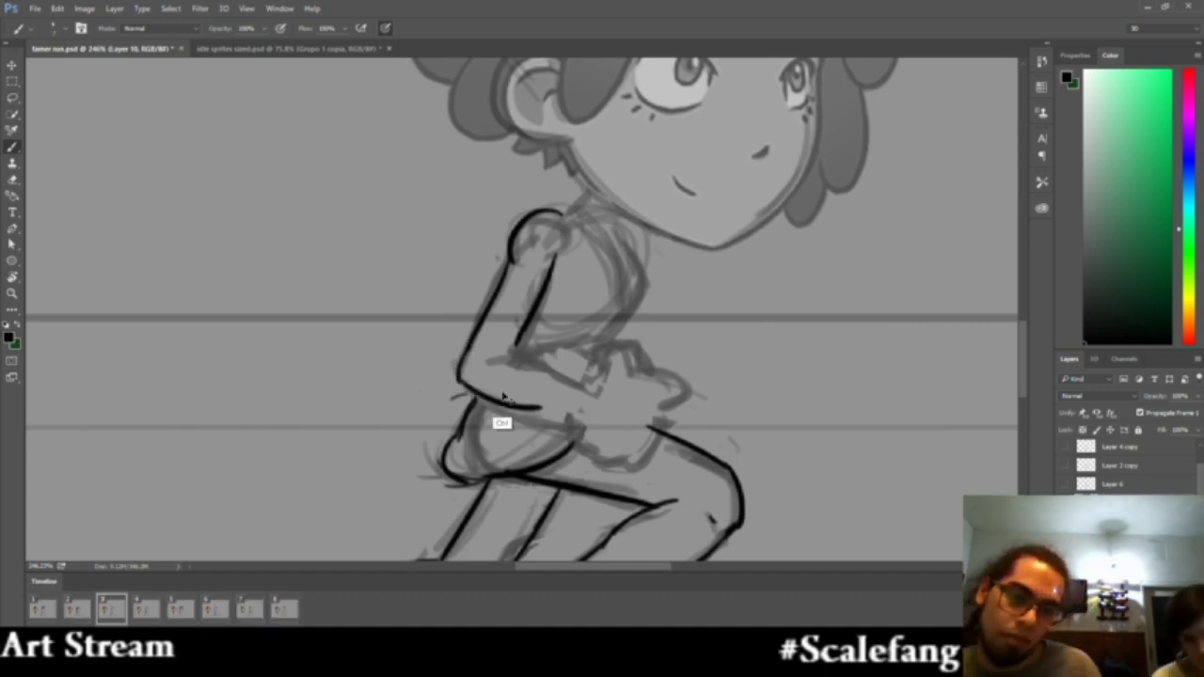
pyautogui.hotkey('ctrl', 'z')
pyautogui.moveTo(459, 376); pyautogui.dragTo(477, 398)
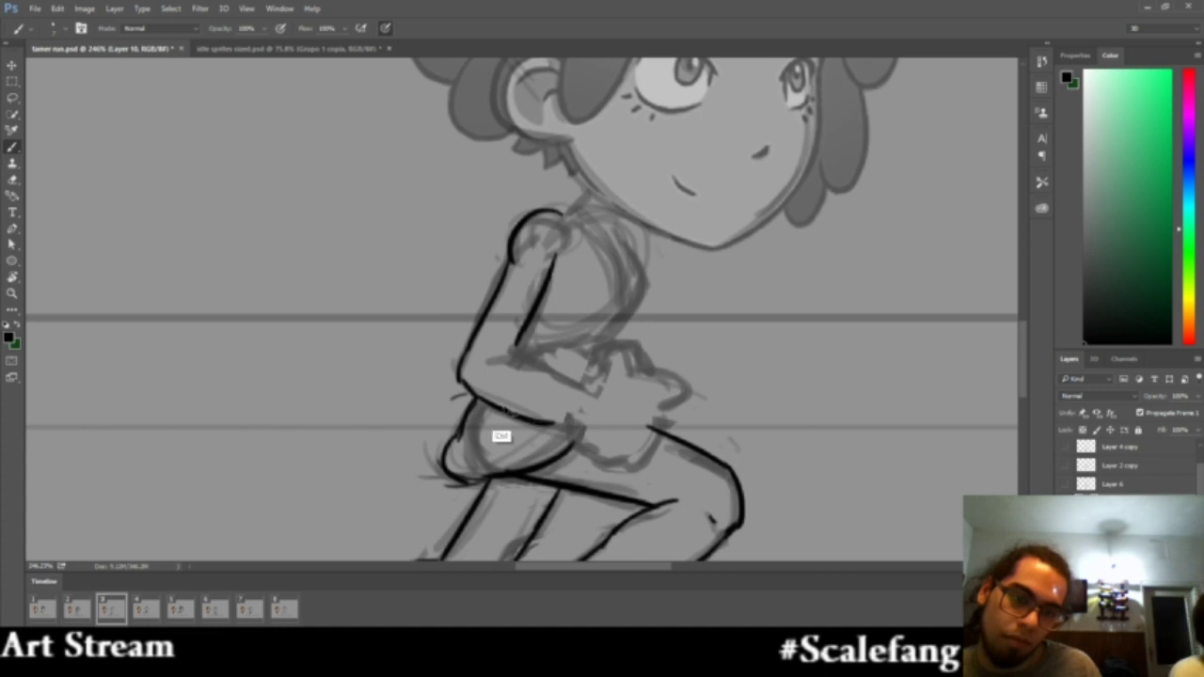
pyautogui.hotkey('ctrl', 'z')
pyautogui.moveTo(478, 396); pyautogui.dragTo(571, 428)
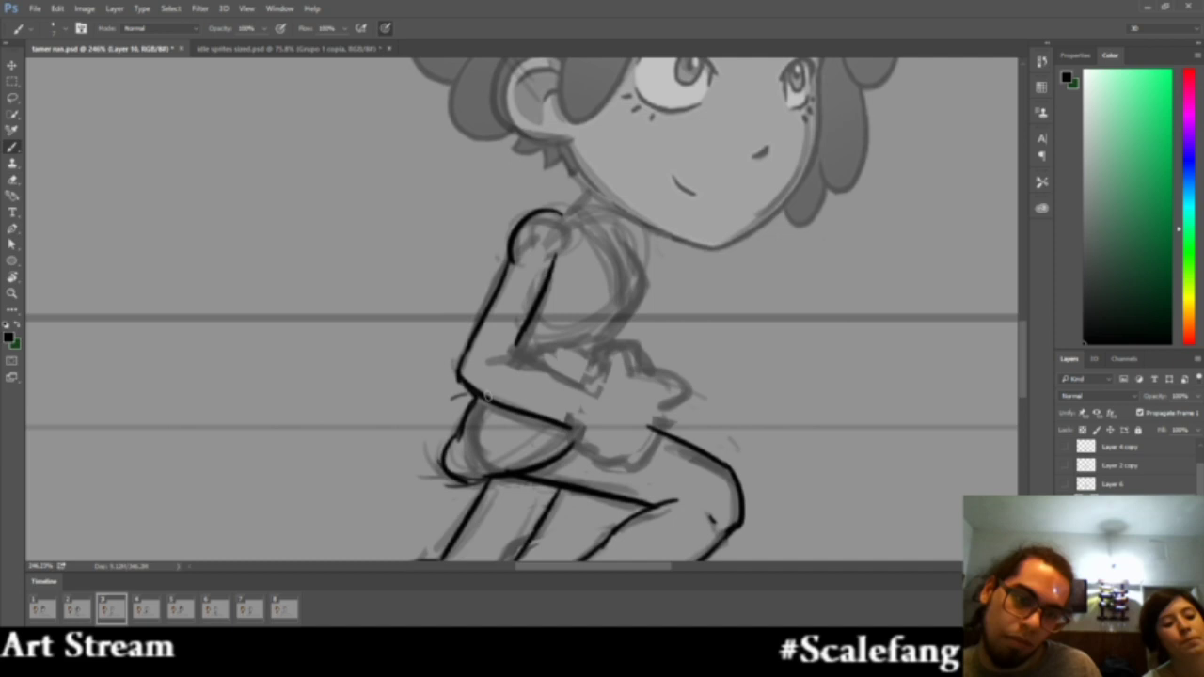
# Ink the forearm's upper edge from the elbow crease to the wrist, redrawing it and trimming the line
pyautogui.moveTo(487, 356)
pyautogui.mouseDown()
pyautogui.moveTo(513, 352)
pyautogui.moveTo(572, 379)
pyautogui.mouseUp()
pyautogui.hotkey('ctrl', 'z')
pyautogui.hotkey('ctrl', 'z')
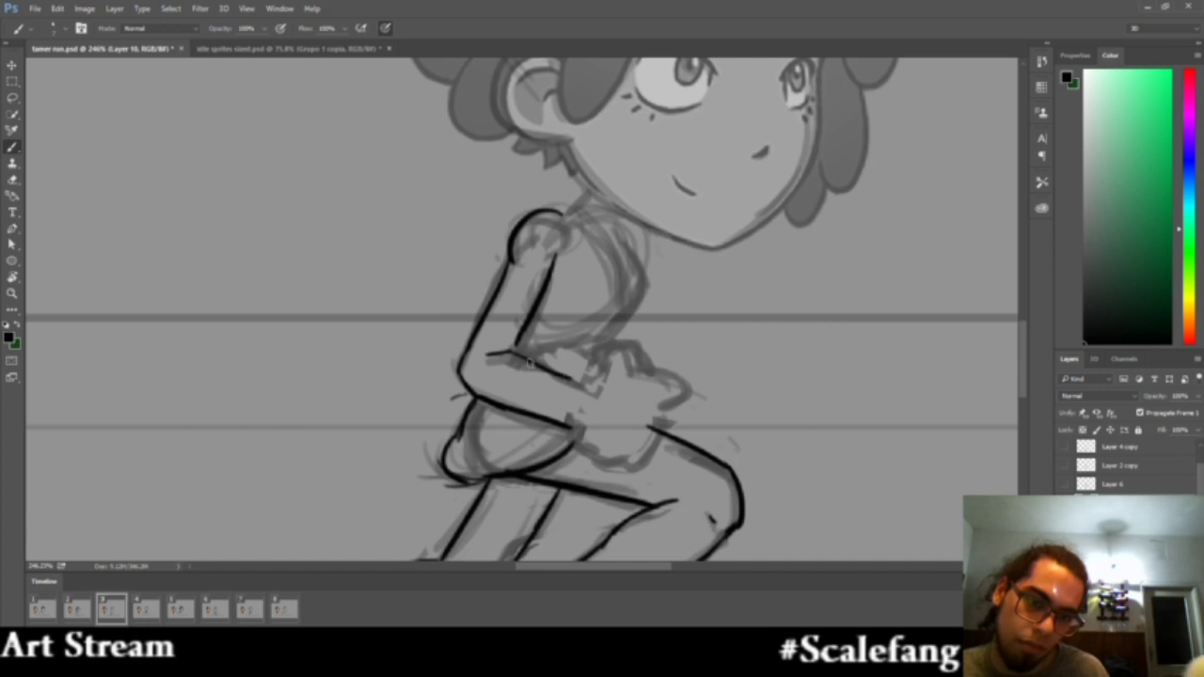
pyautogui.hotkey('ctrl', 'z')
pyautogui.moveTo(488, 355)
pyautogui.mouseDown()
pyautogui.moveTo(587, 396)
pyautogui.moveTo(518, 352)
pyautogui.moveTo(577, 387)
pyautogui.moveTo(536, 368)
pyautogui.moveTo(557, 388)
pyautogui.moveTo(537, 380)
pyautogui.moveTo(576, 397)
pyautogui.moveTo(529, 352)
pyautogui.moveTo(578, 388)
pyautogui.mouseUp()
pyautogui.press('e')
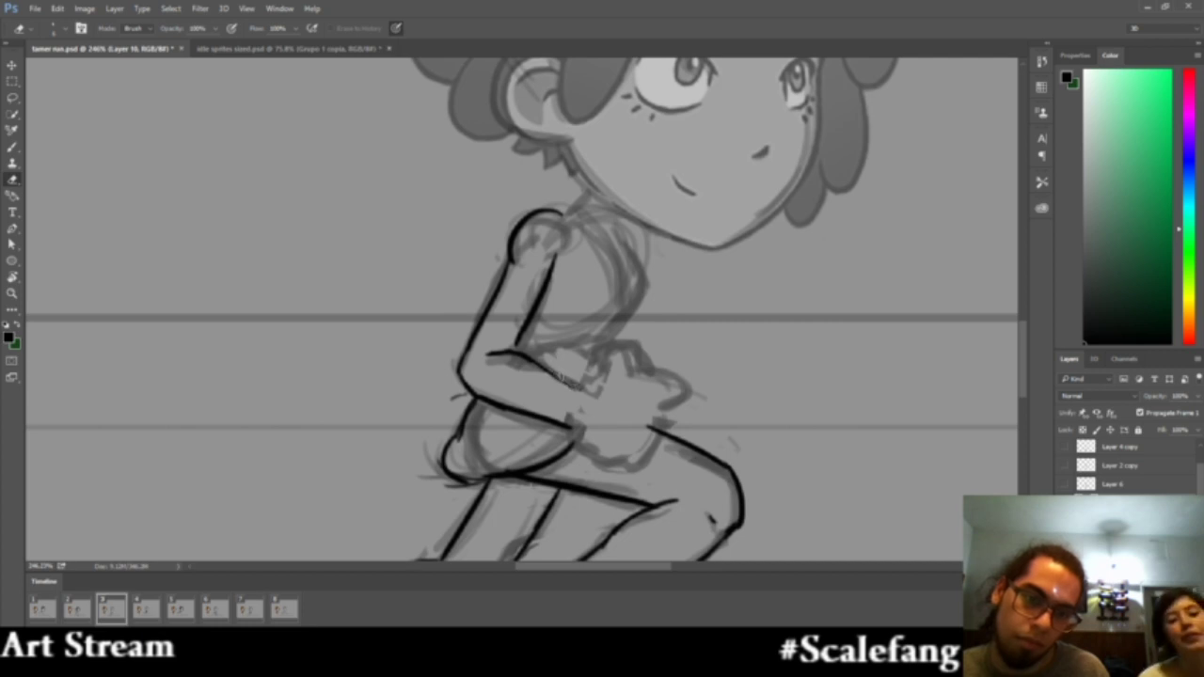
# Lasso the forearm's upper line, nudge it slightly downward to slim the forearm, and clear the selection
pyautogui.press('z')
pyautogui.click(577, 334)
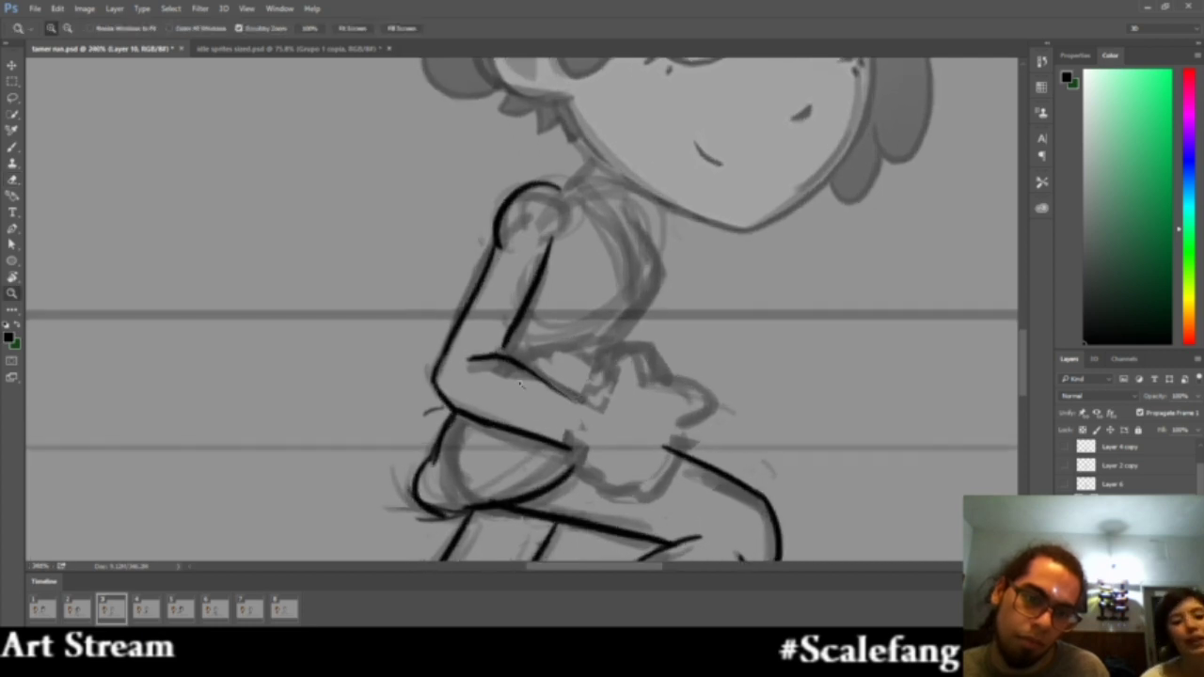
pyautogui.moveTo(752, 232); pyautogui.dragTo(634, 270)
pyautogui.moveTo(649, 341); pyautogui.dragTo(610, 295)
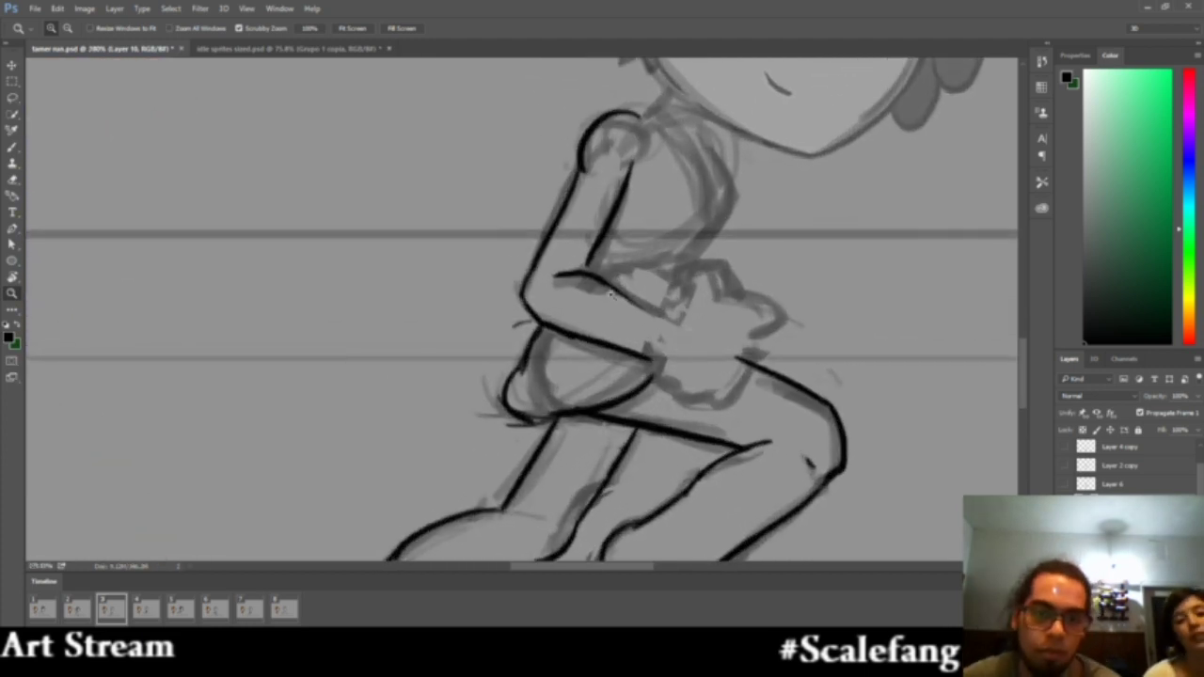
pyautogui.press('l')
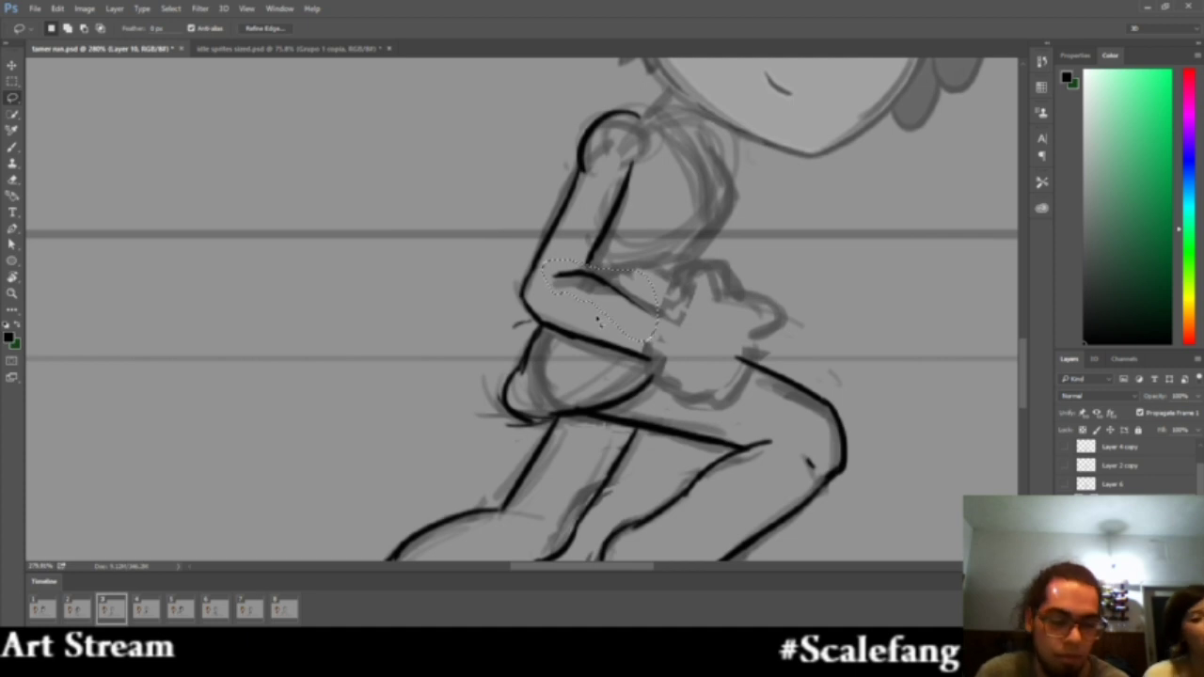
pyautogui.press('v')
pyautogui.press('Down')
pyautogui.press('Down')
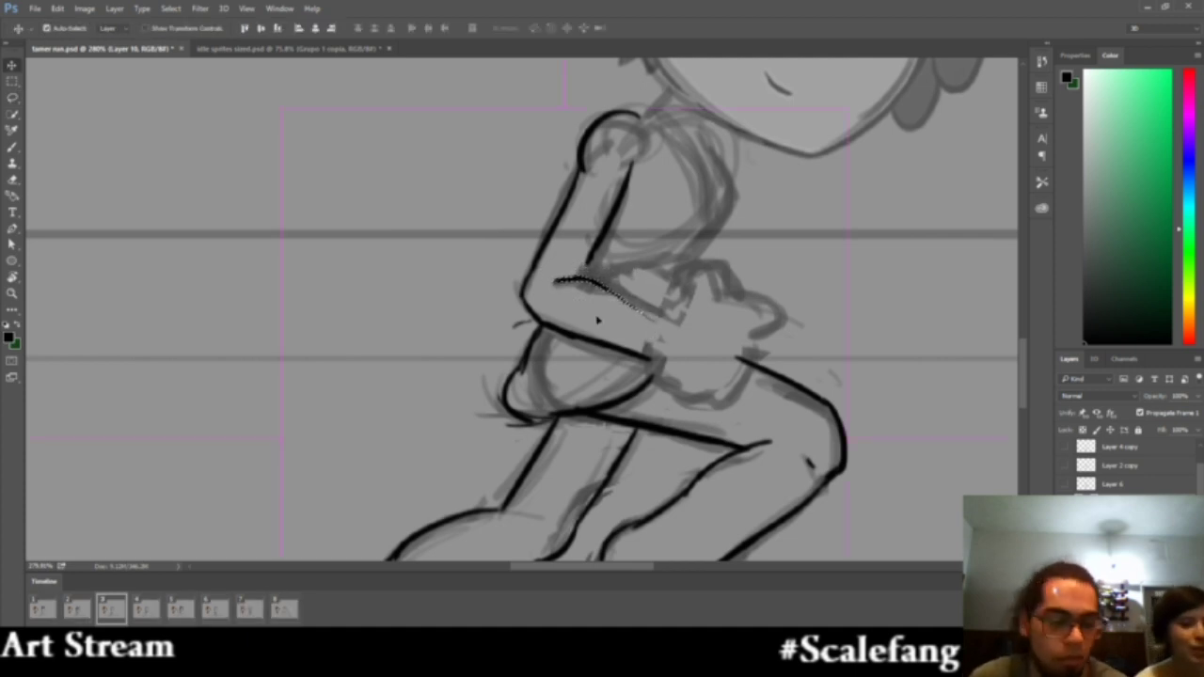
pyautogui.hotkey('ctrl', 'd')
pyautogui.press('e')
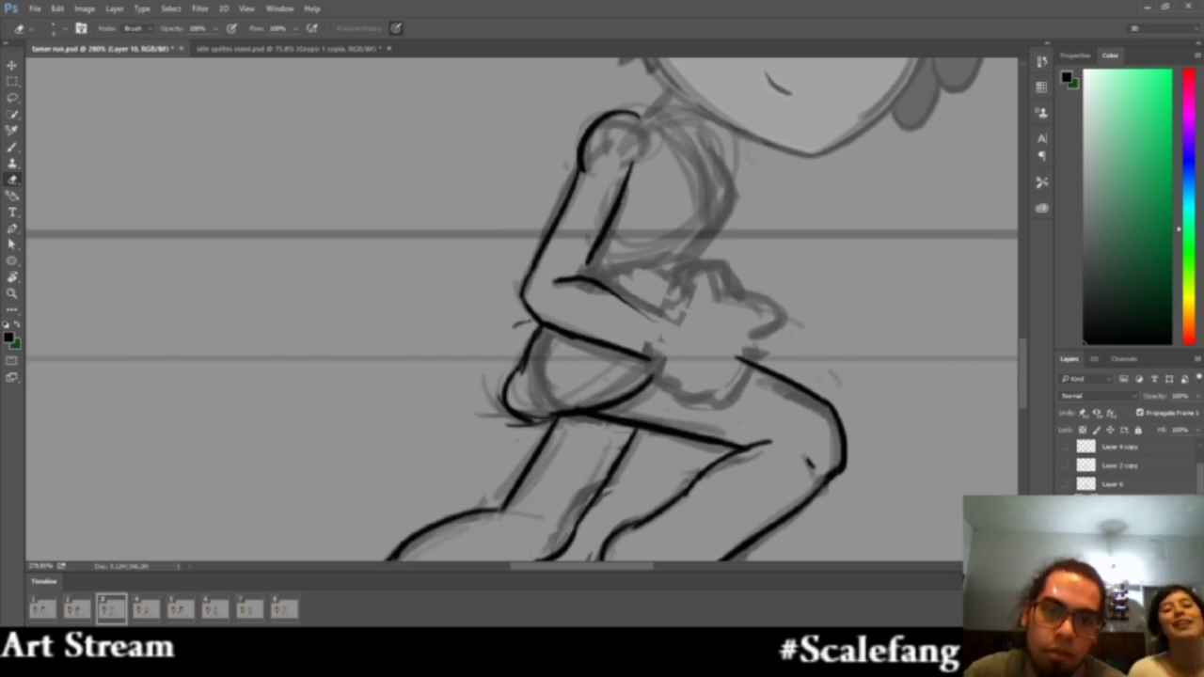
# Ink over the forearm's upper edge from the elbow crease so that it reaches the wrist
pyautogui.press('b')
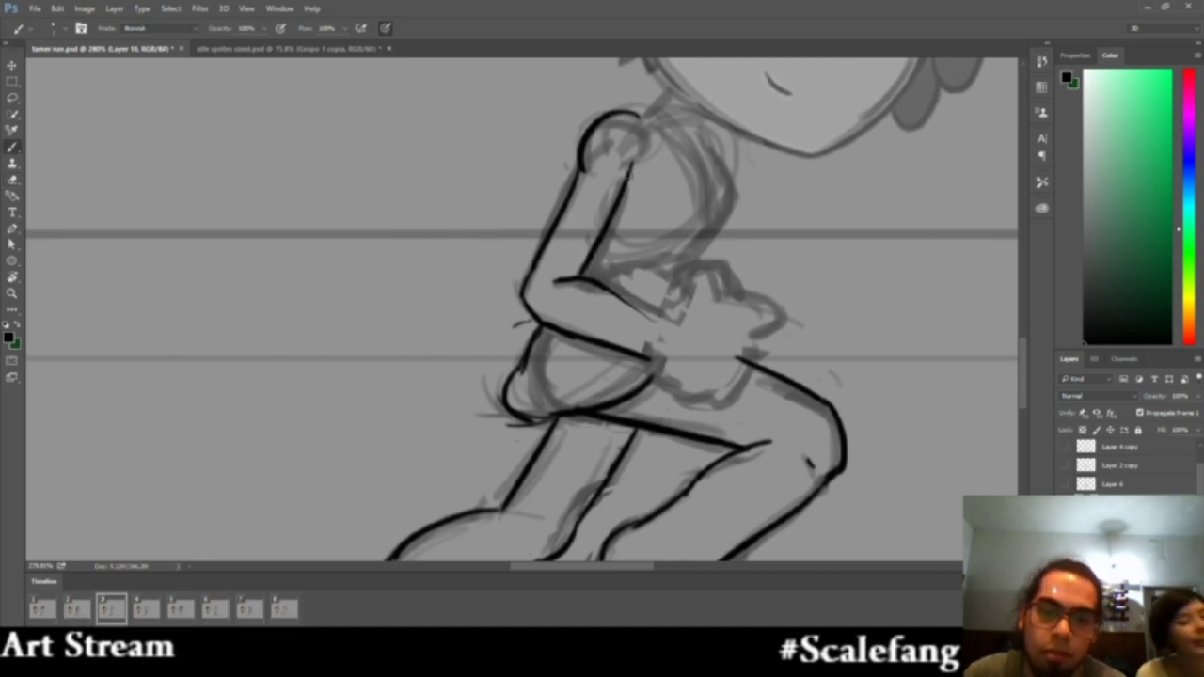
pyautogui.moveTo(591, 280); pyautogui.dragTo(679, 322)
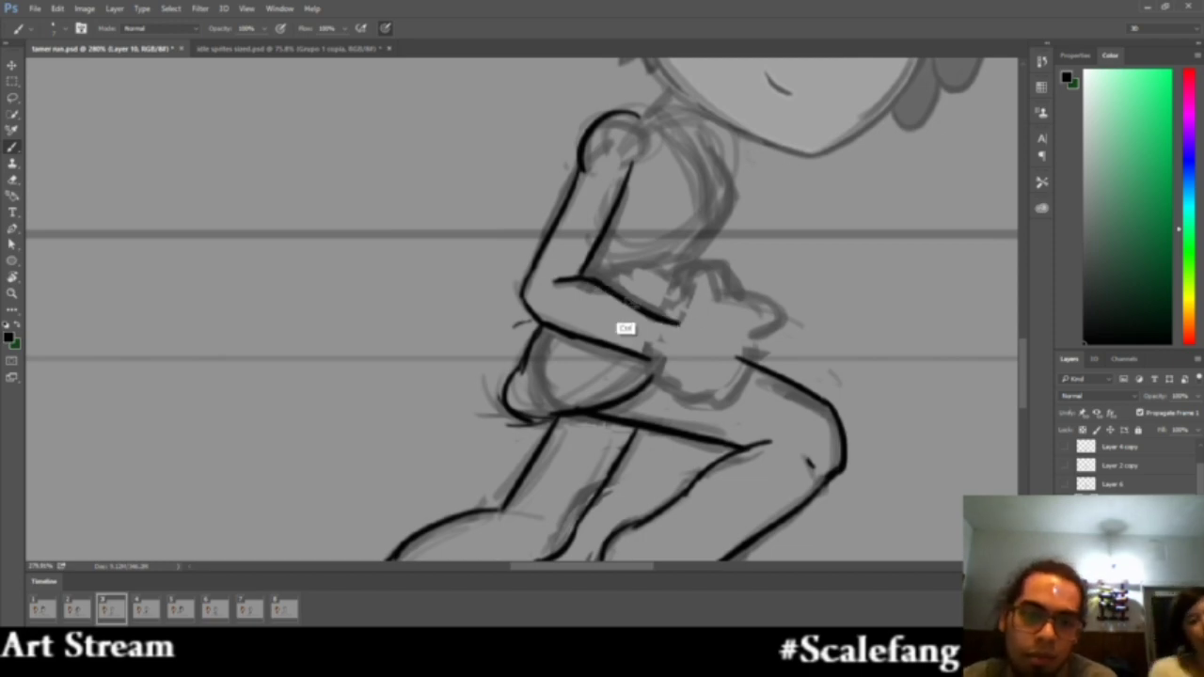
pyautogui.press('z')
pyautogui.moveTo(714, 271); pyautogui.dragTo(647, 301)
pyautogui.moveTo(730, 274); pyautogui.dragTo(696, 265)
pyautogui.press('e')
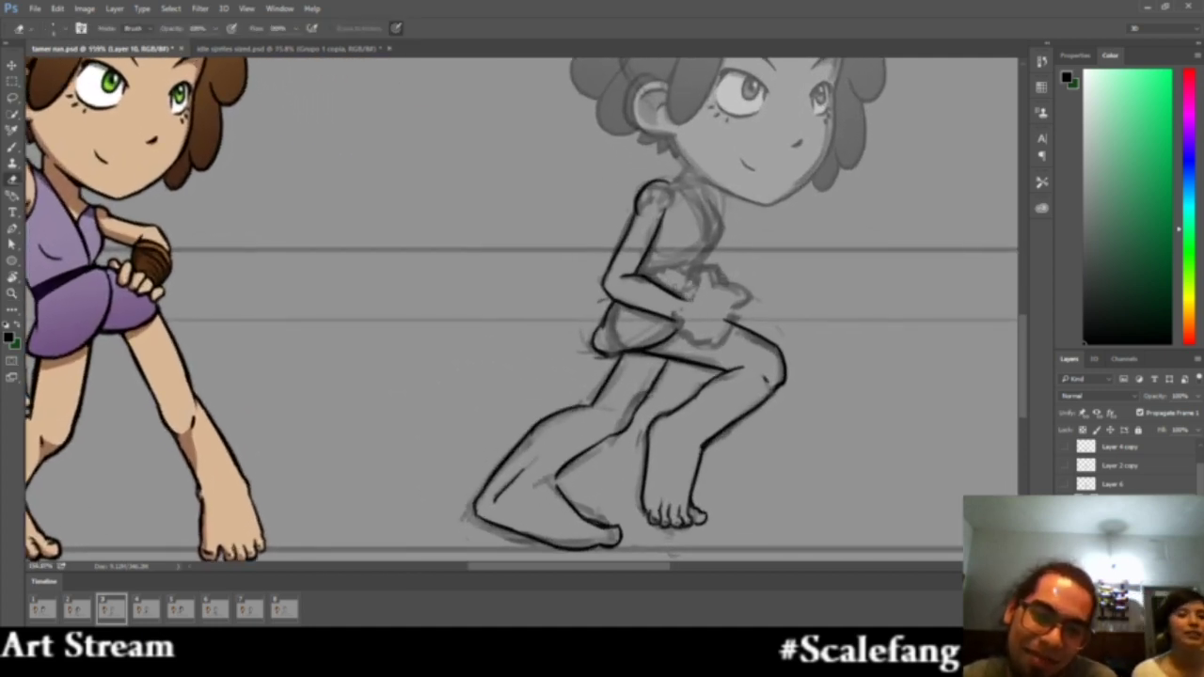
# Ink the upper contour of the near hand from the wrist over the knuckles, retrying the strokes
pyautogui.press('z')
pyautogui.moveTo(727, 279)
pyautogui.mouseDown()
pyautogui.moveTo(710, 280)
pyautogui.moveTo(733, 286)
pyautogui.moveTo(720, 276)
pyautogui.moveTo(719, 301)
pyautogui.mouseUp()
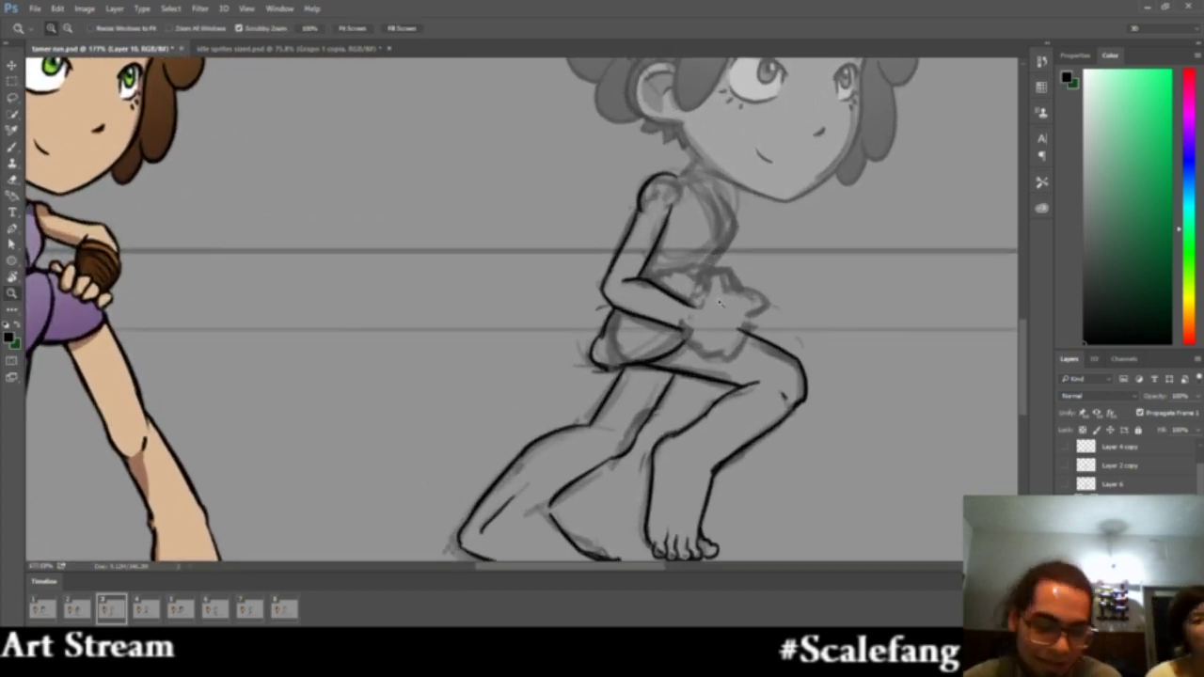
pyautogui.press('b')
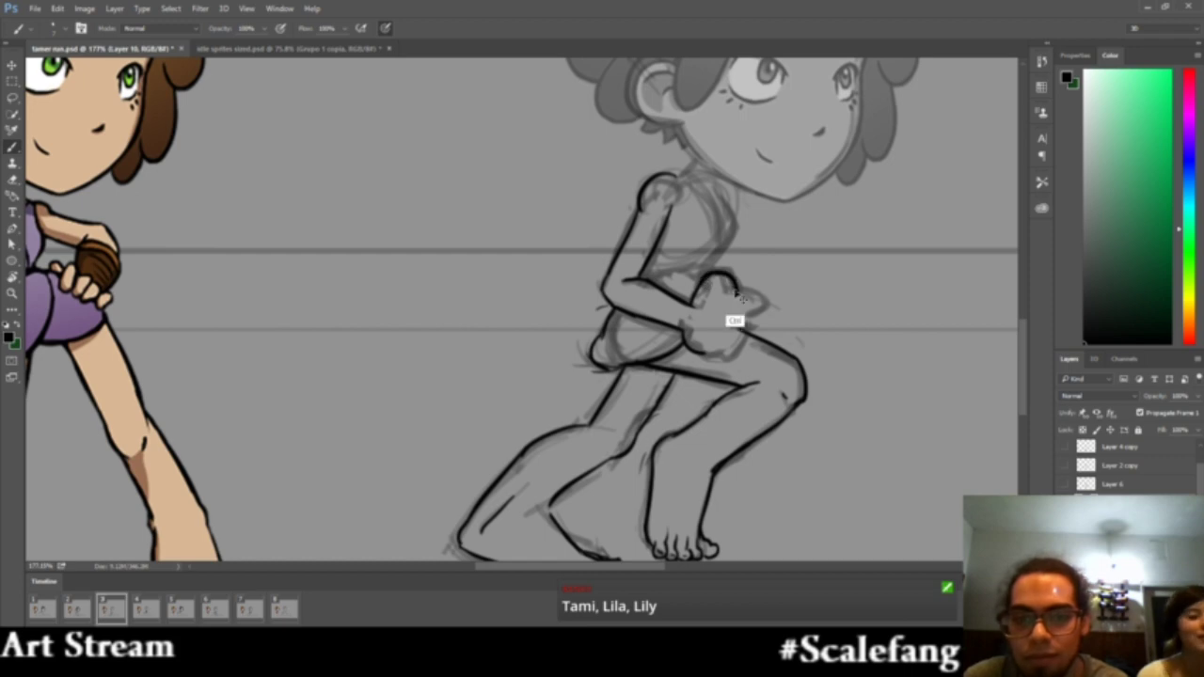
pyautogui.moveTo(709, 273); pyautogui.dragTo(738, 283)
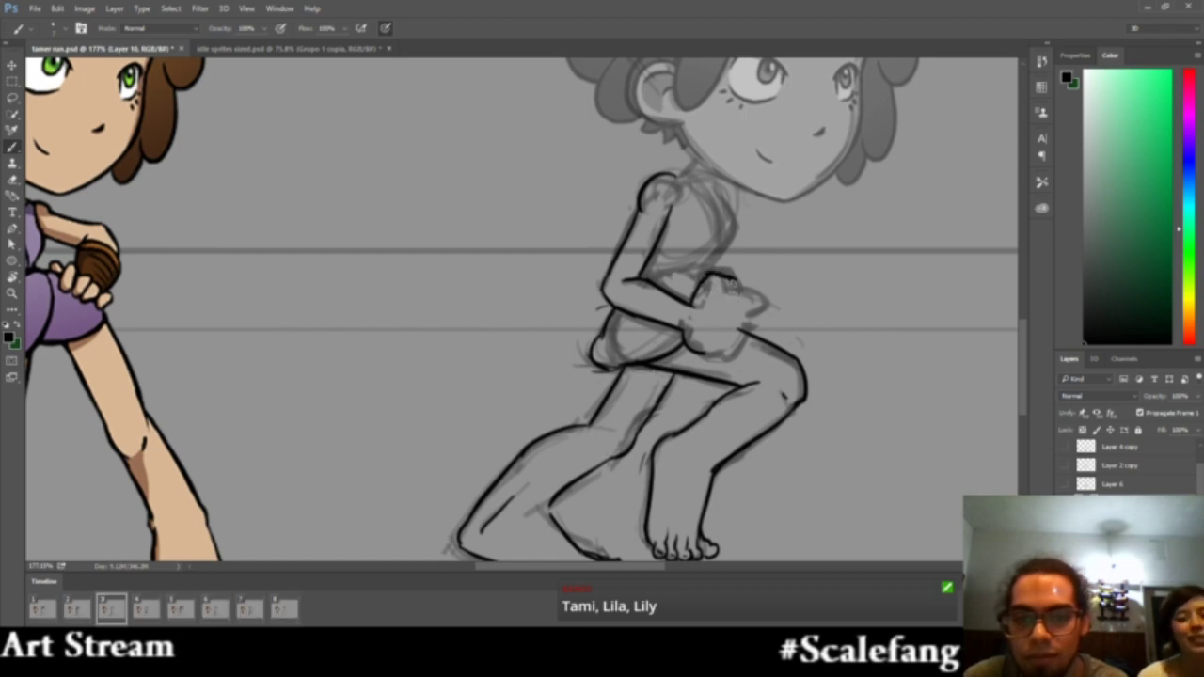
pyautogui.hotkey('ctrl', 'z')
pyautogui.moveTo(733, 282); pyautogui.dragTo(756, 310)
pyautogui.hotkey('ctrl', 'z')
# Check the inked pose in frame 2 for reference and return to frame 3's near hand
pyautogui.click(88, 612)
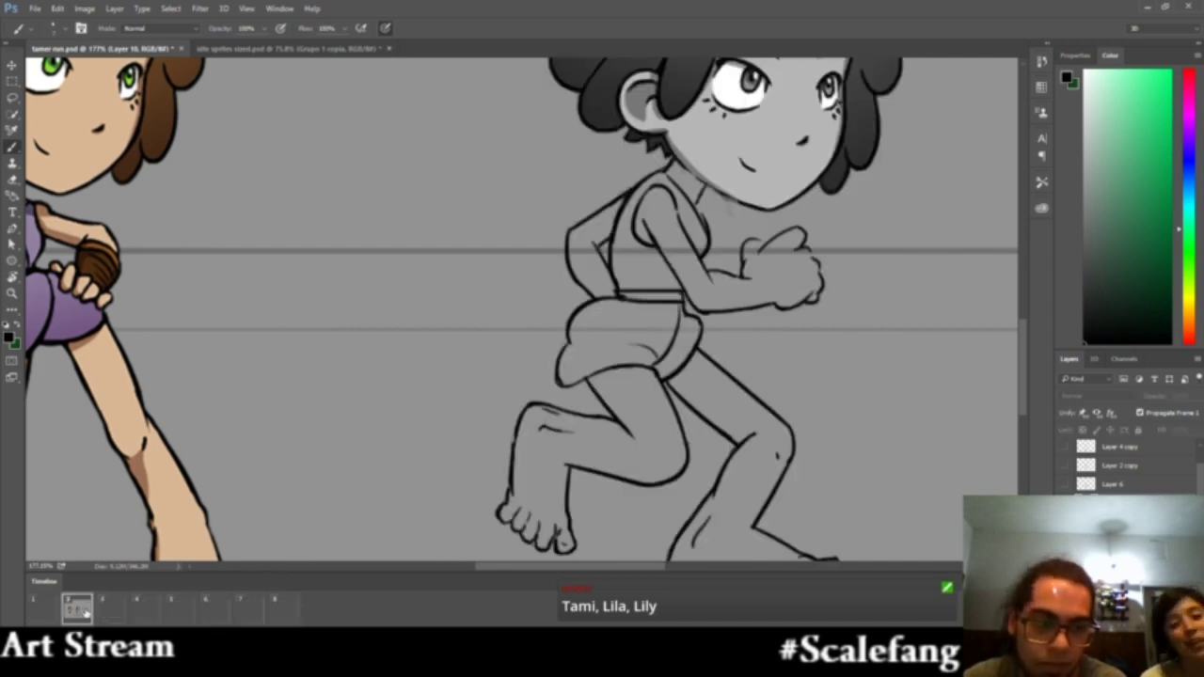
pyautogui.click(111, 610)
pyautogui.press('z')
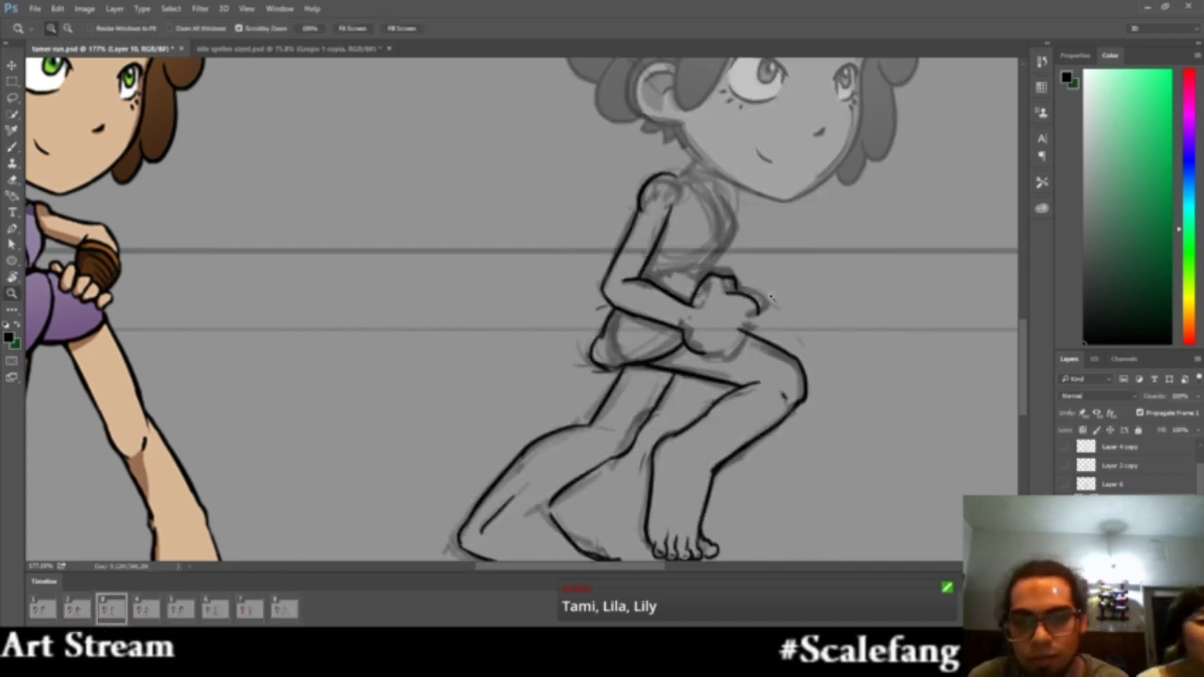
pyautogui.moveTo(774, 292); pyautogui.dragTo(813, 286)
pyautogui.press('b')
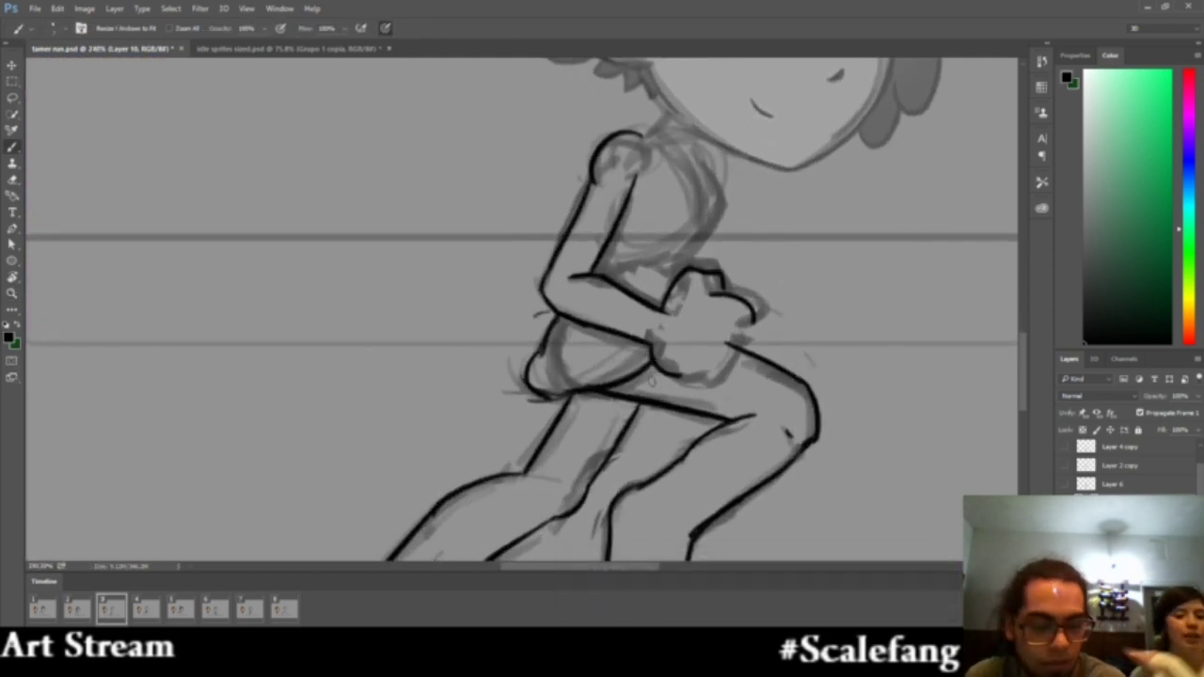